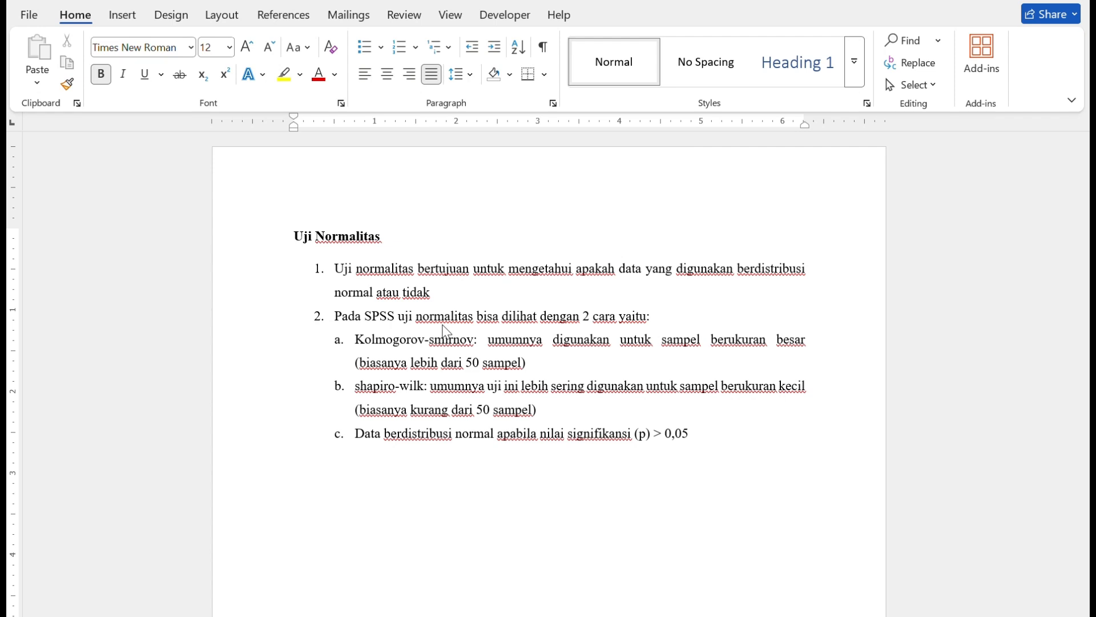
# Switch to SPSS and define two variables named kelas and nilai.
pyautogui.hotkey('alt', 'Tab')
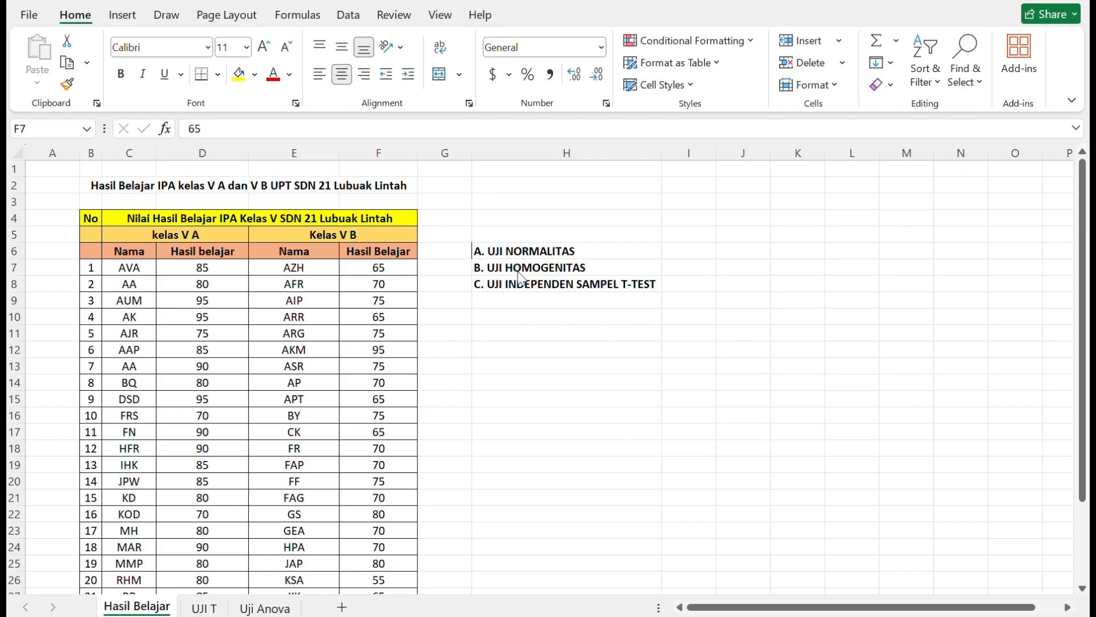
pyautogui.moveTo(549, 615)
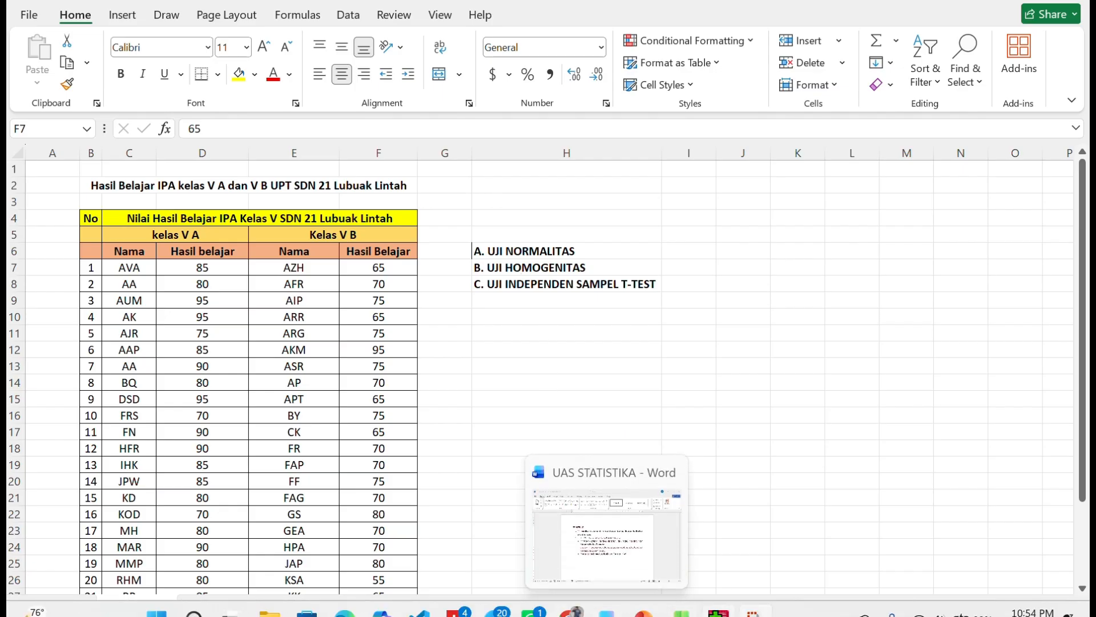
pyautogui.click(718, 612)
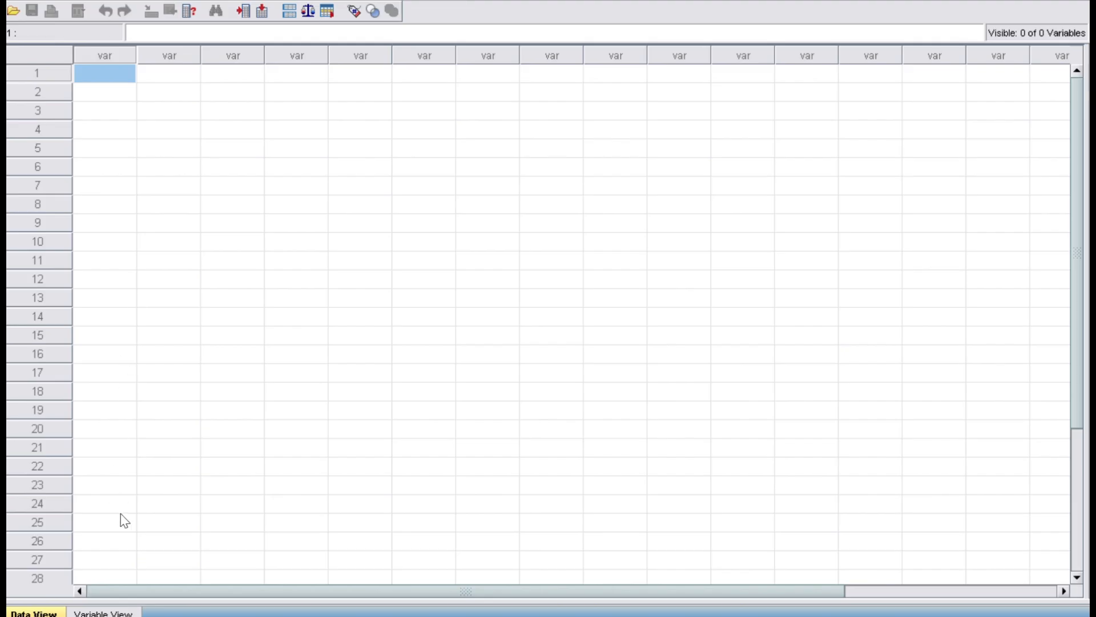
pyautogui.click(106, 611)
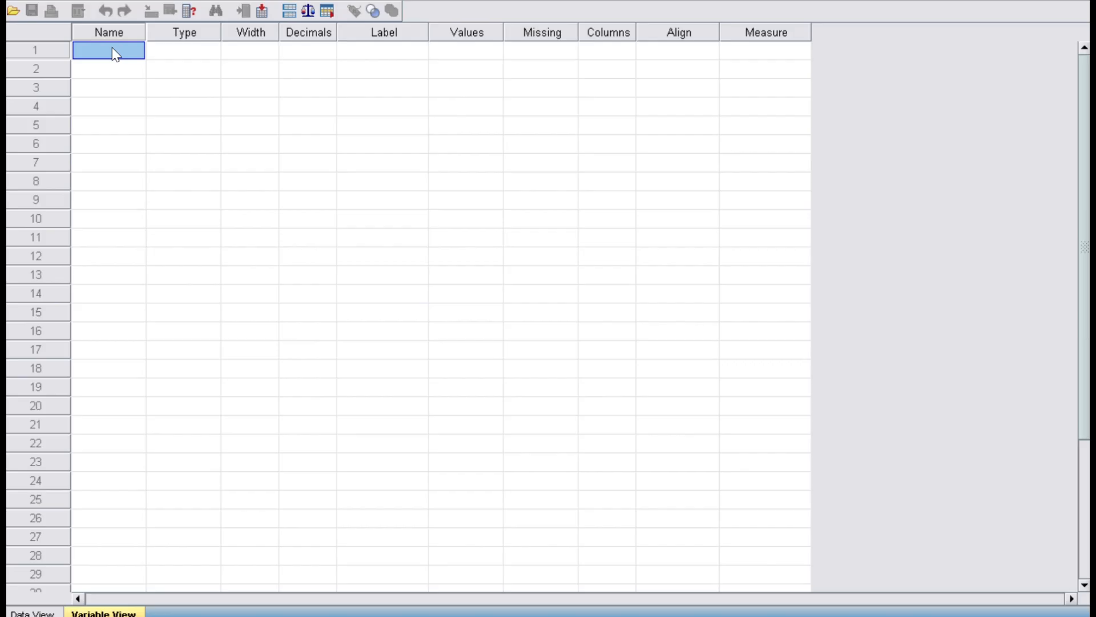
pyautogui.write('kelas')
pyautogui.click(107, 75)
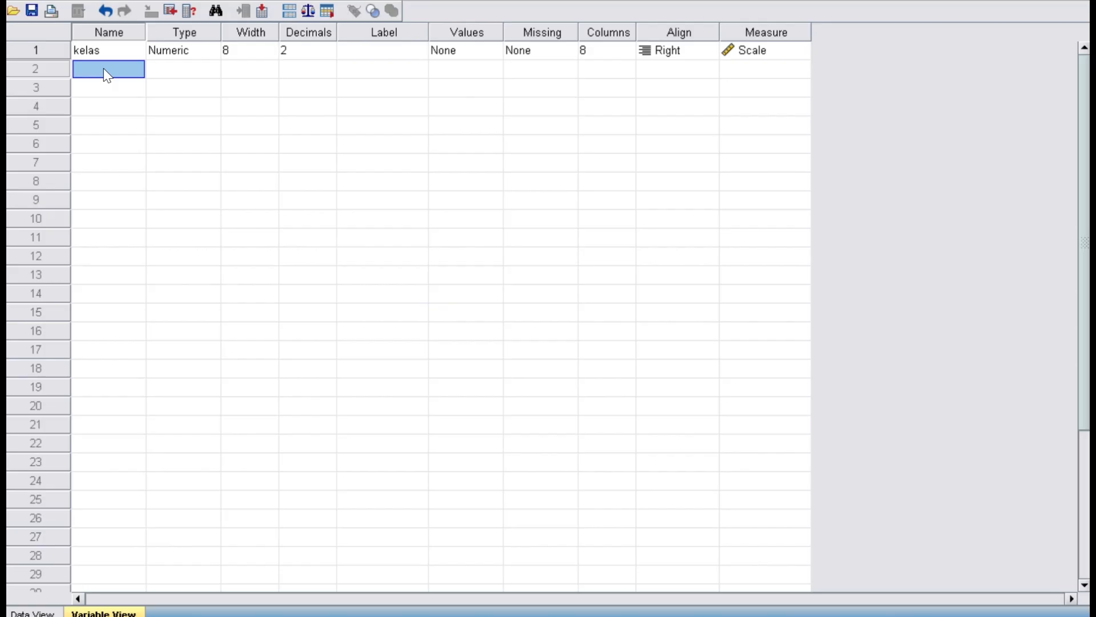
pyautogui.write('nilai')
pyautogui.click(461, 1)
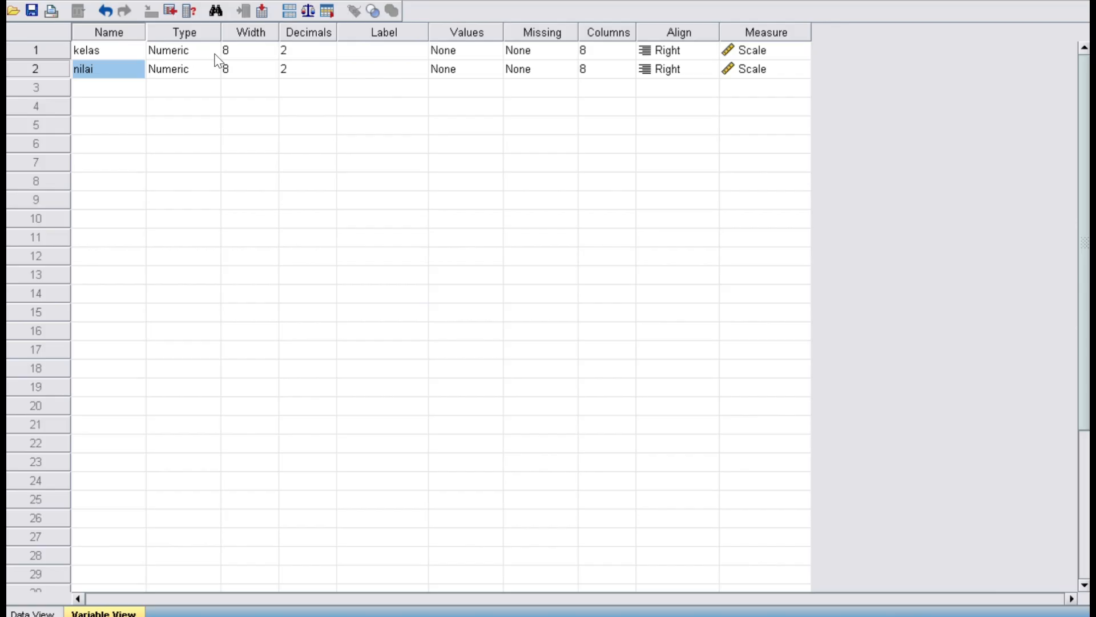
# Set the decimals of both the kelas and nilai variables to 0.
pyautogui.click(301, 49)
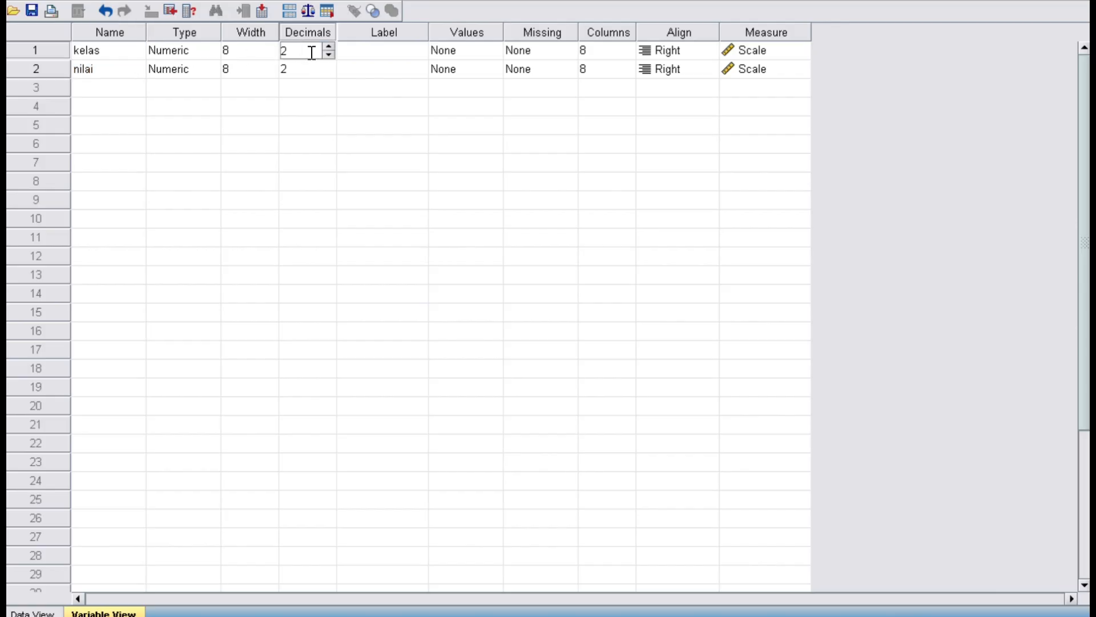
pyautogui.click(329, 54)
pyautogui.click(329, 54)
pyautogui.click(323, 68)
pyautogui.click(329, 73)
pyautogui.click(330, 73)
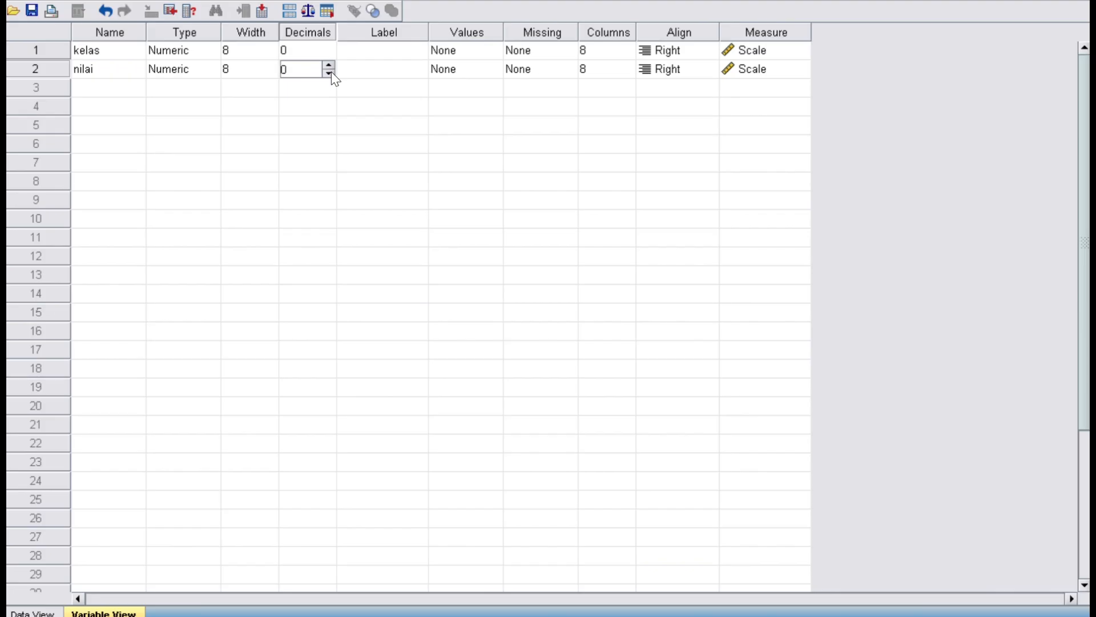
pyautogui.click(201, 73)
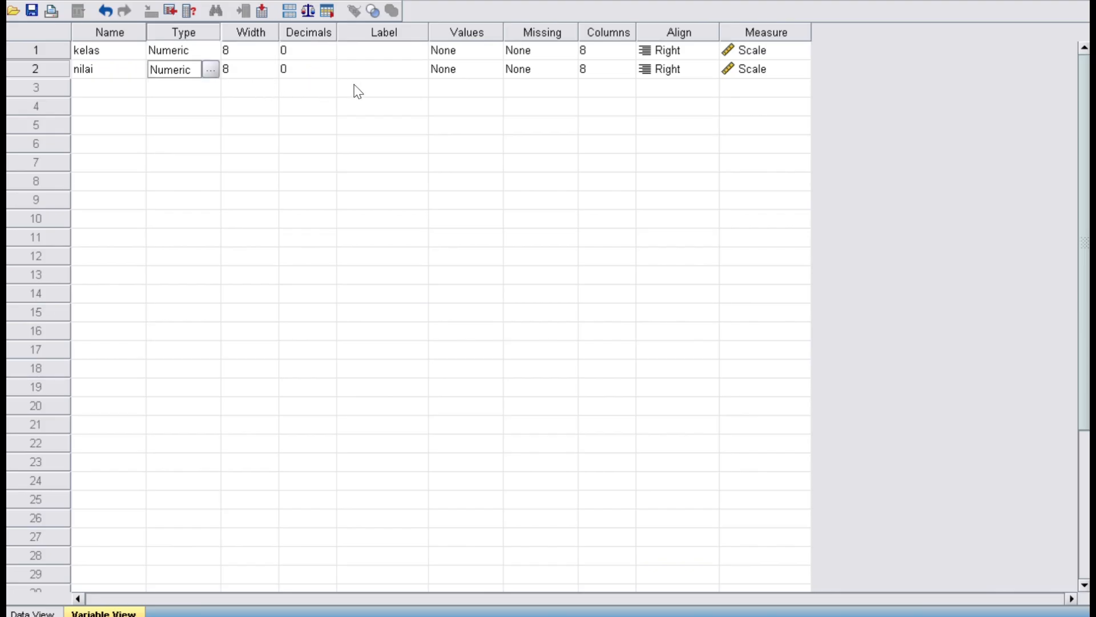
# Label the kelas variable "v" and the nilai variable "hasil belajar ipa".
pyautogui.click(393, 49)
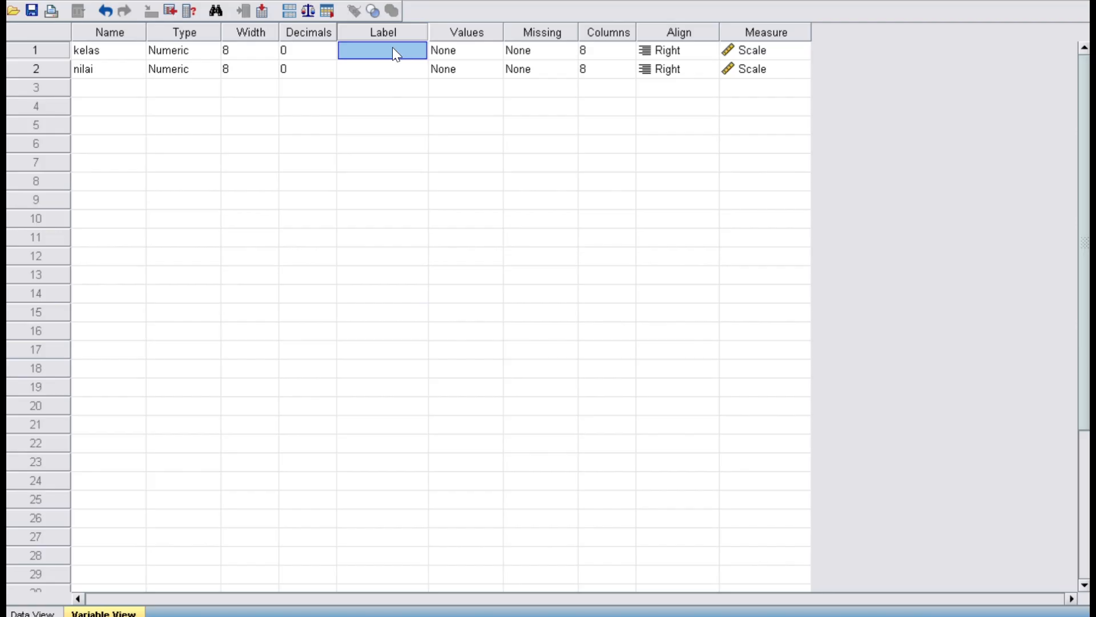
pyautogui.write('v')
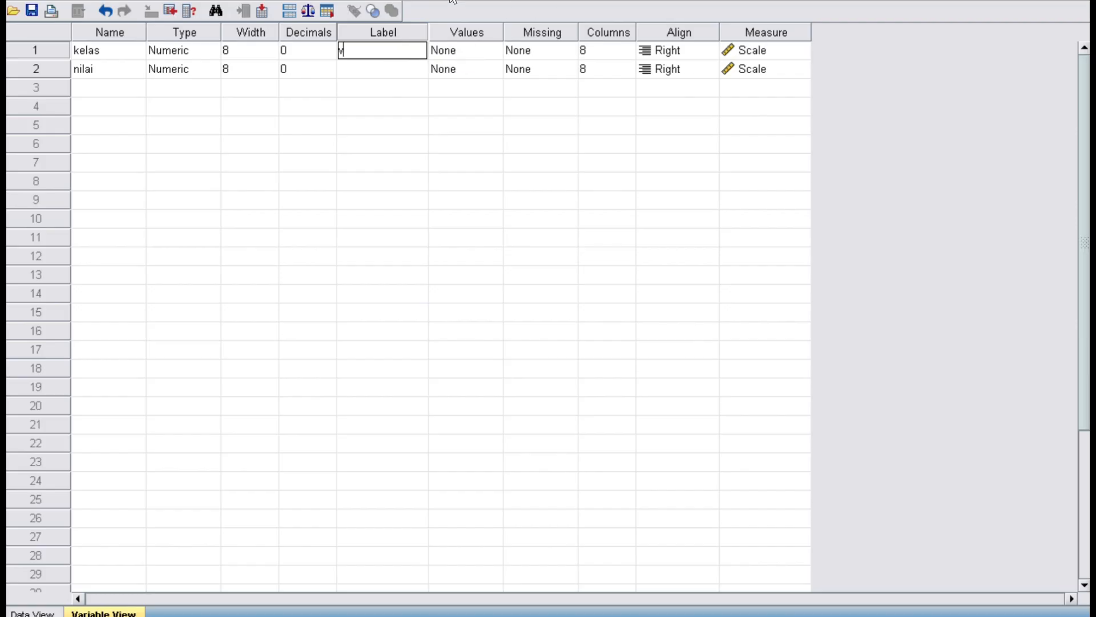
pyautogui.press('Escape')
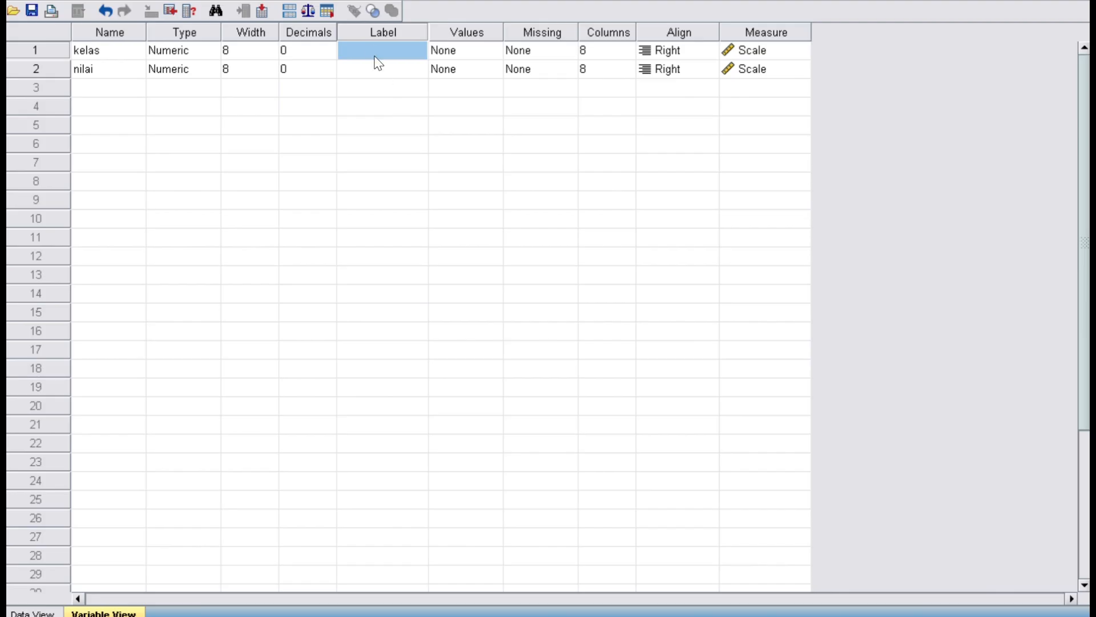
pyautogui.write('v')
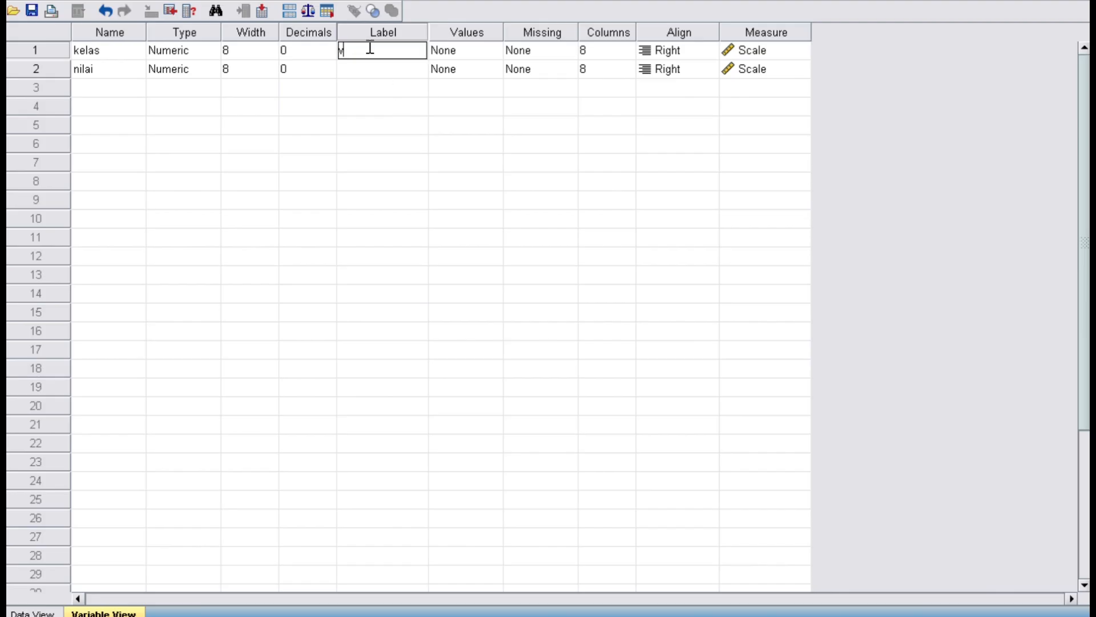
pyautogui.press('Return')
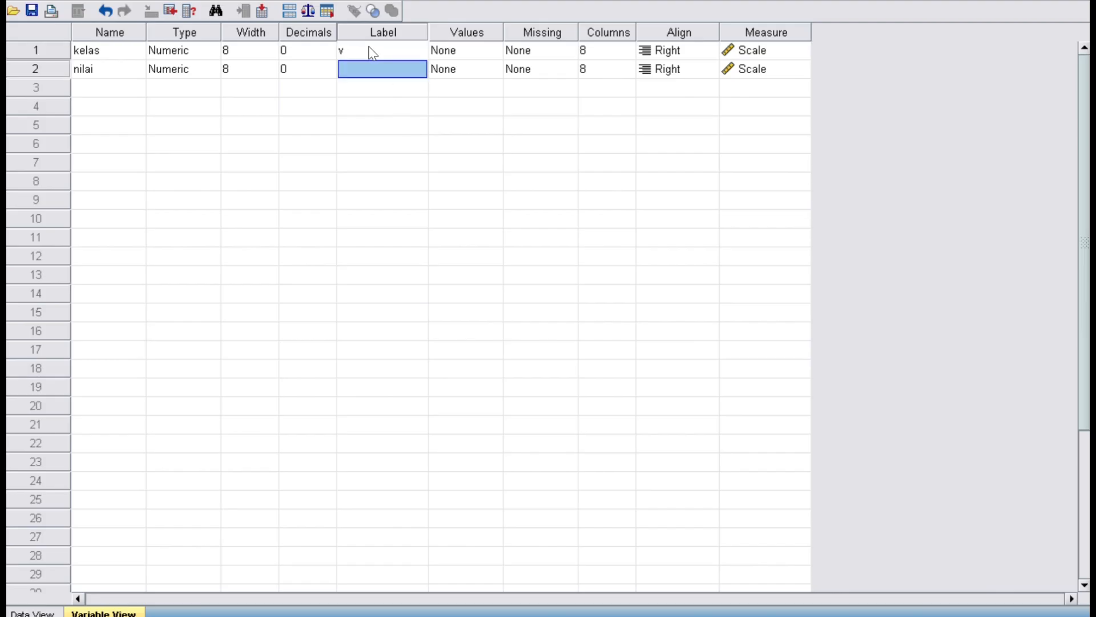
pyautogui.write('ha')
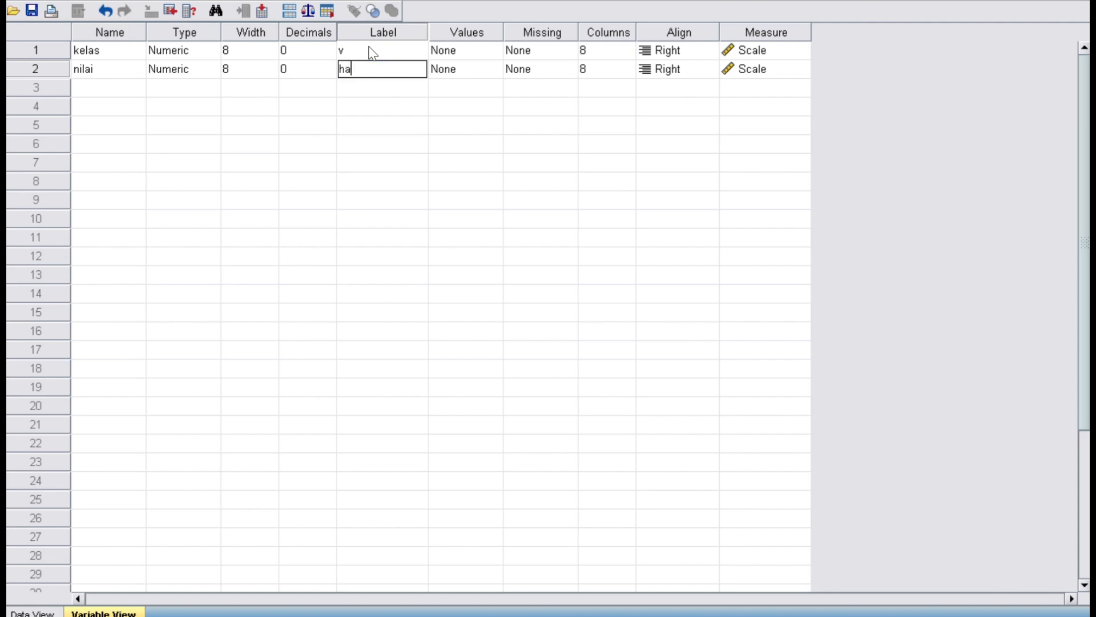
pyautogui.write('sil belajar ipa')
# Try to assign the value label "5a" to value 1 of the kelas variable.
pyautogui.doubleClick(472, 56)
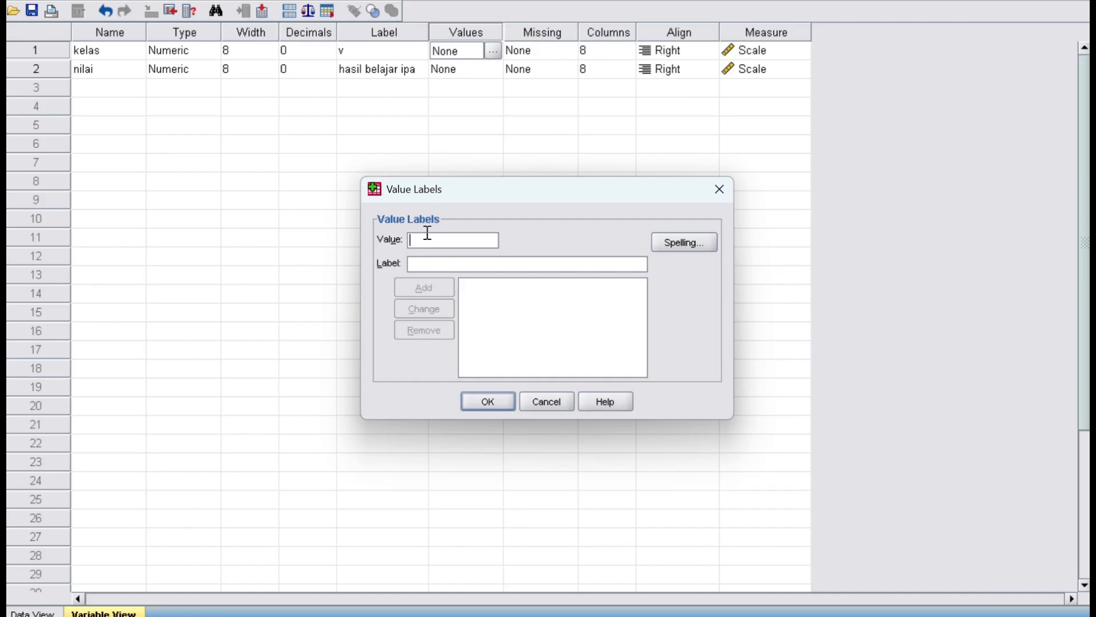
pyautogui.write('1')
pyautogui.click(424, 266)
pyautogui.write('5a')
pyautogui.click(426, 288)
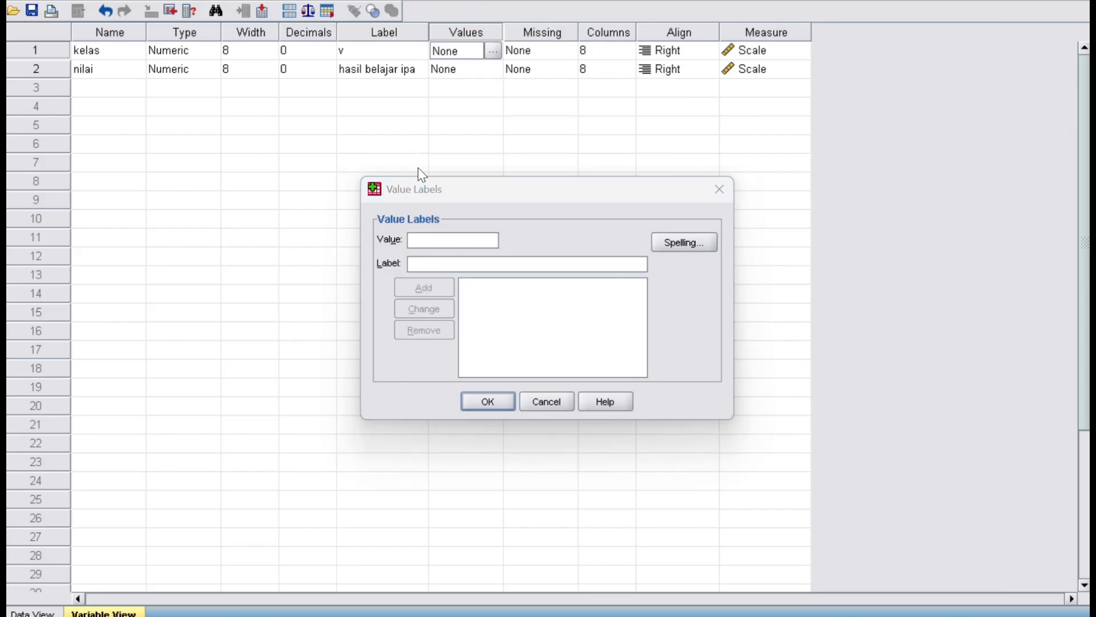
# Define the kelas value labels as 1 = "v a" and 2 = "v b".
pyautogui.click(433, 238)
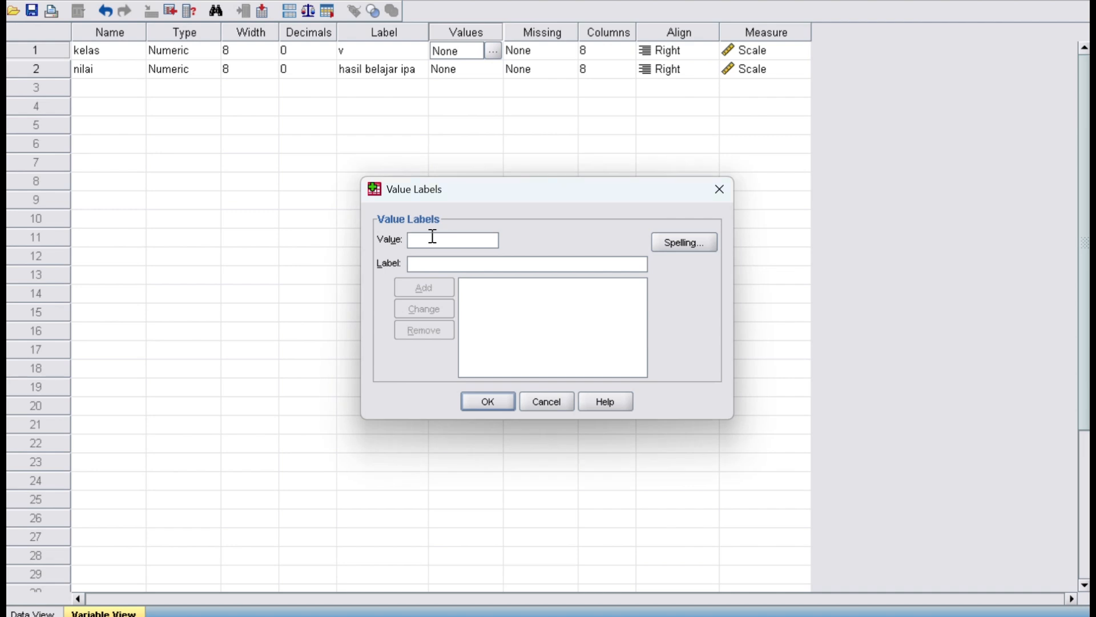
pyautogui.write('1')
pyautogui.click(423, 264)
pyautogui.write('v a')
pyautogui.click(430, 293)
pyautogui.click(418, 238)
pyautogui.write('2')
pyautogui.click(416, 267)
pyautogui.write('v b')
pyautogui.click(440, 294)
pyautogui.click(485, 402)
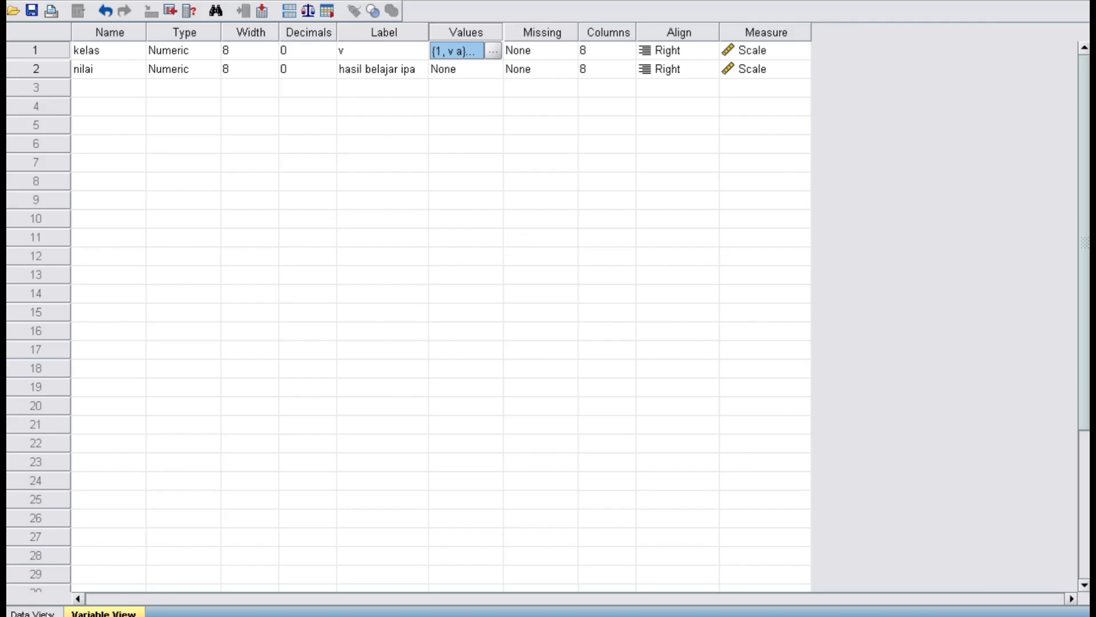
pyautogui.click(47, 614)
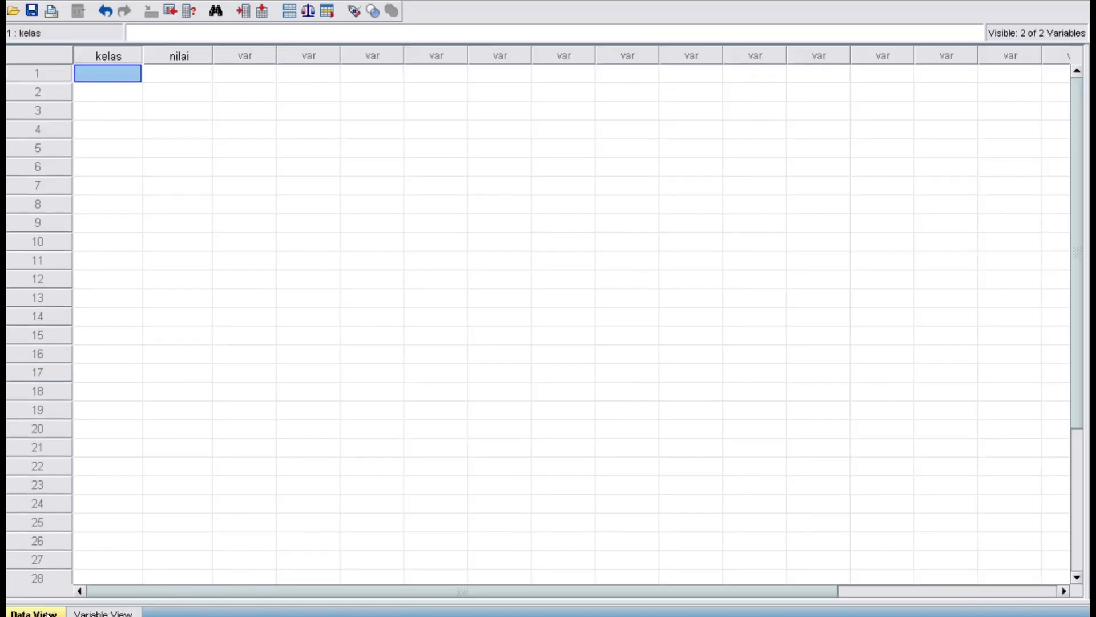
pyautogui.click(99, 613)
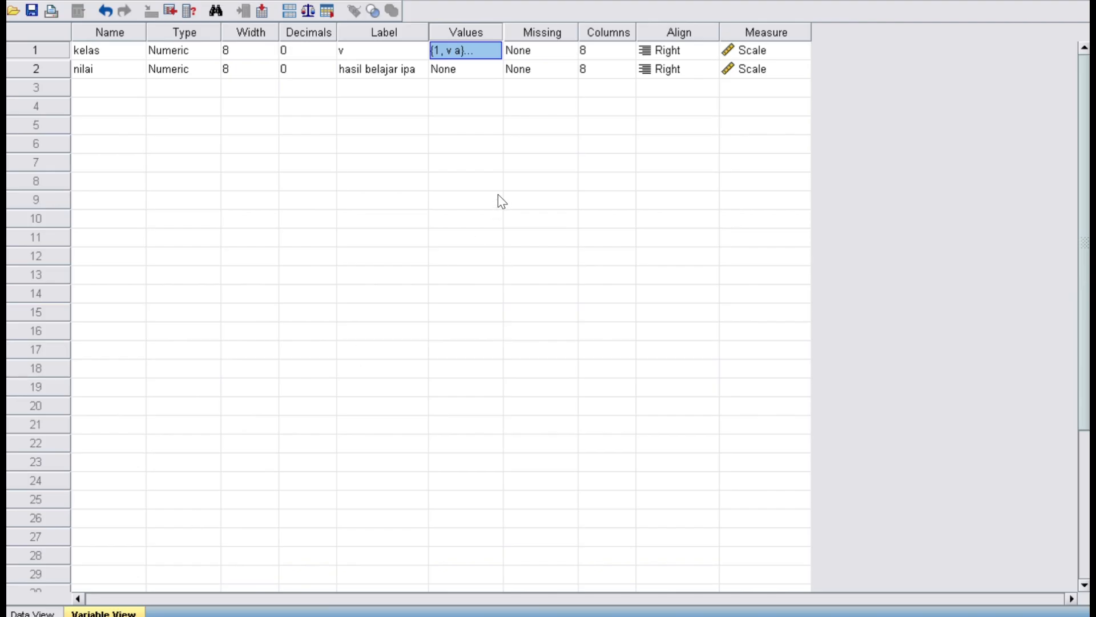
pyautogui.click(471, 155)
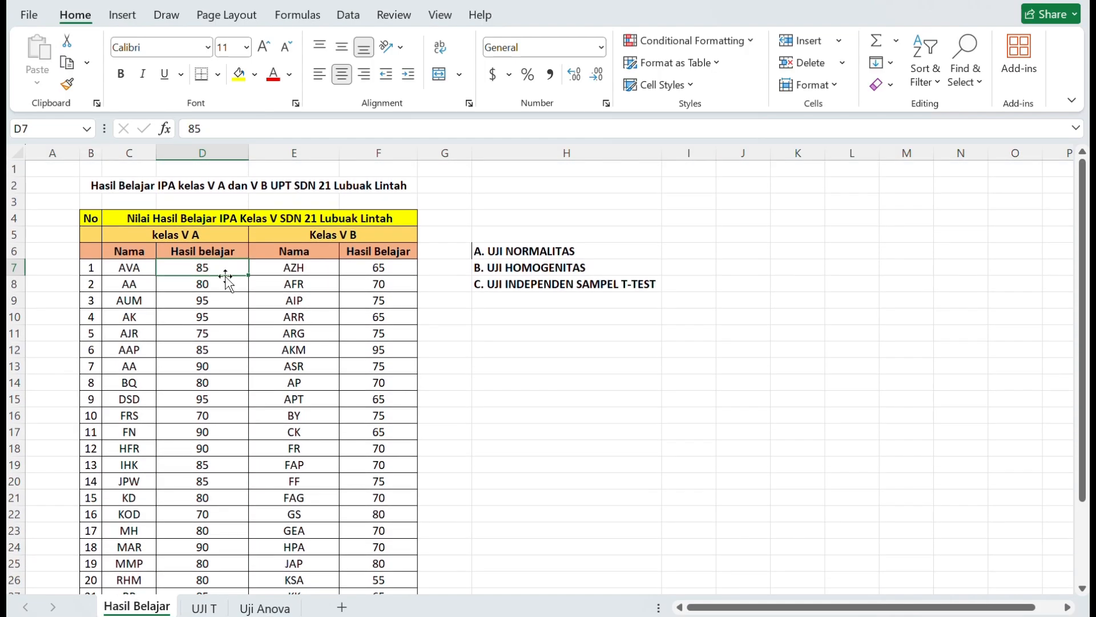
pyautogui.moveTo(225, 275); pyautogui.dragTo(225, 321)
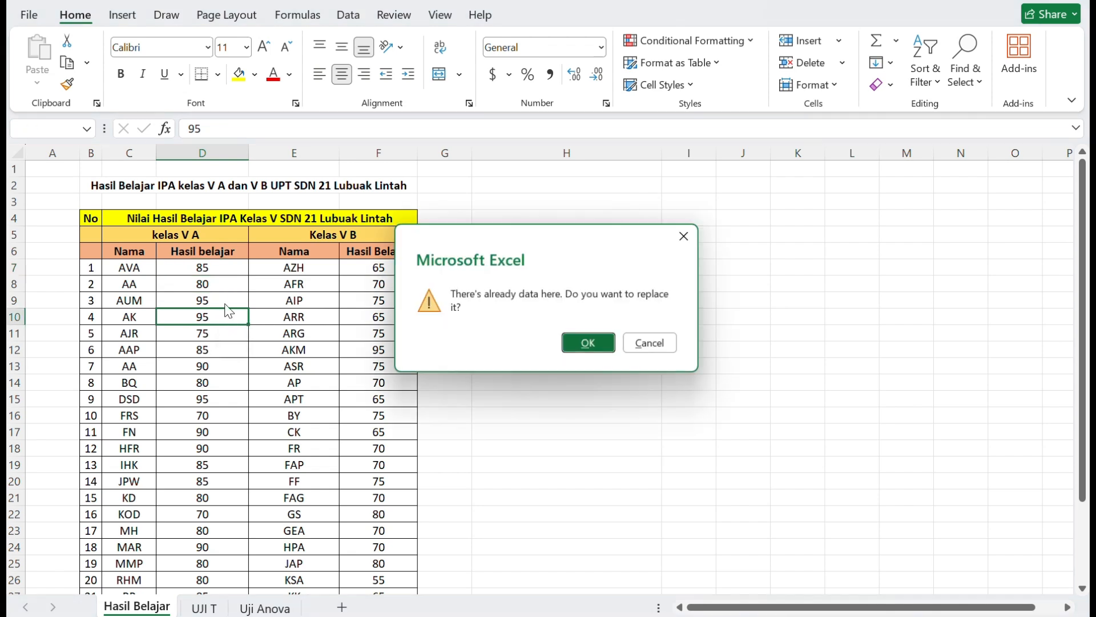
pyautogui.click(687, 236)
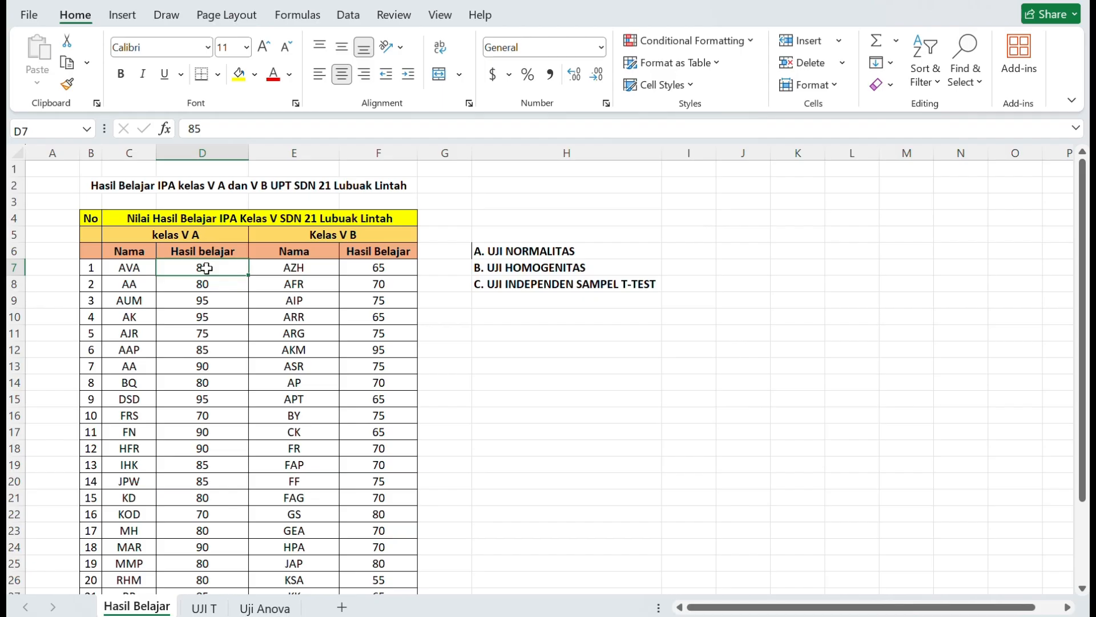
pyautogui.click(465, 1)
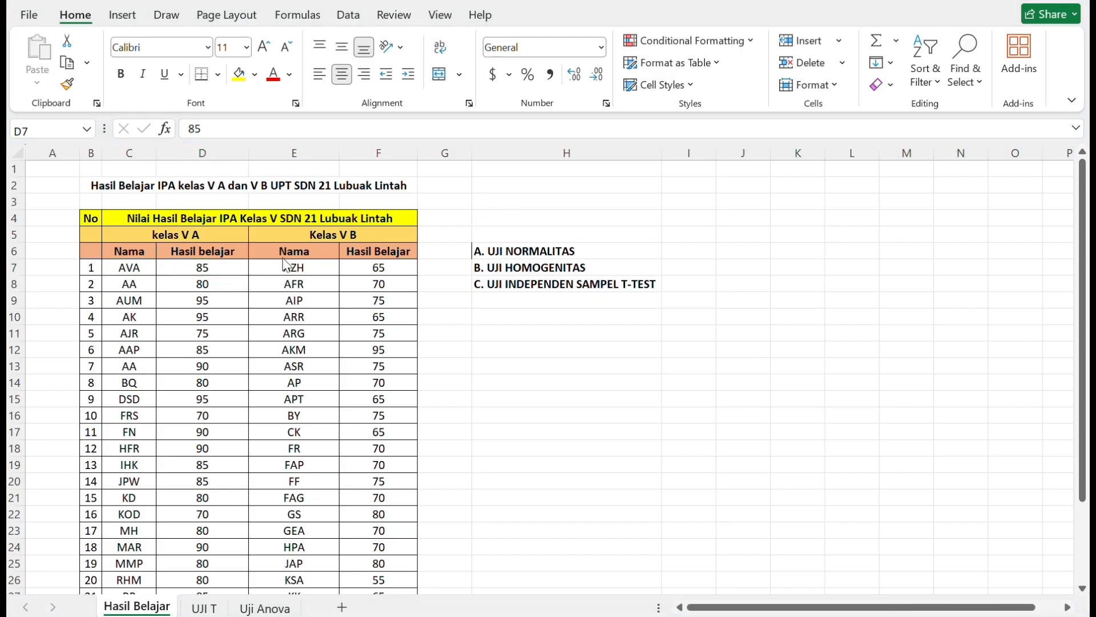
# Copy the kelas V A scores in the Hasil belajar column, cells D7 to D32.
pyautogui.click(217, 272)
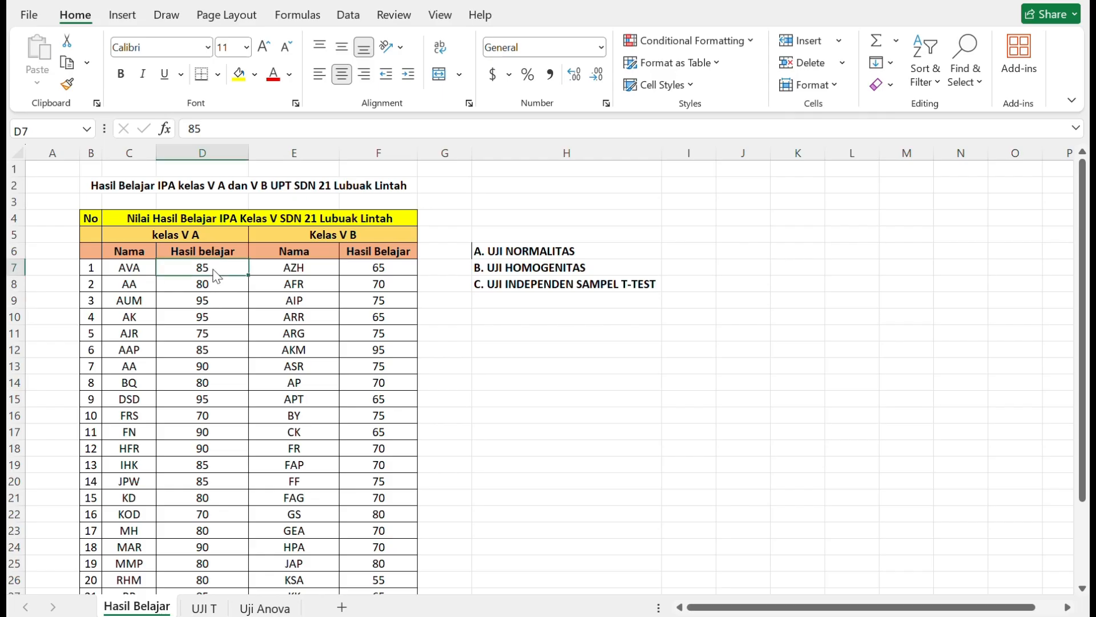
pyautogui.moveTo(218, 270)
pyautogui.mouseDown()
pyautogui.moveTo(217, 604)
pyautogui.moveTo(217, 534)
pyautogui.moveTo(218, 542)
pyautogui.mouseUp()
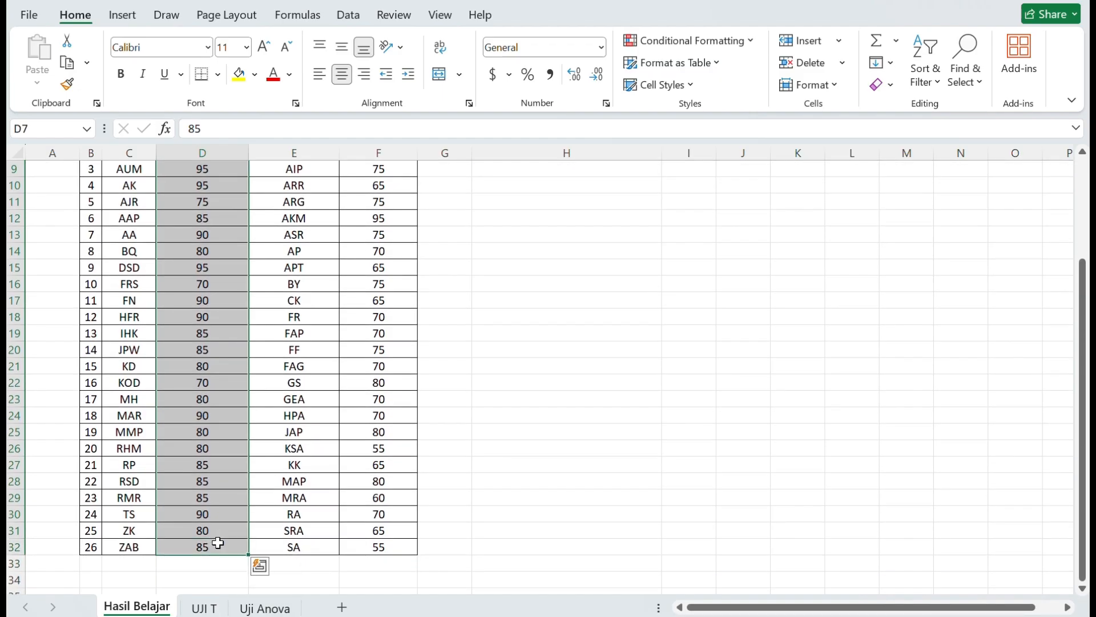
pyautogui.hotkey('ctrl', 'c')
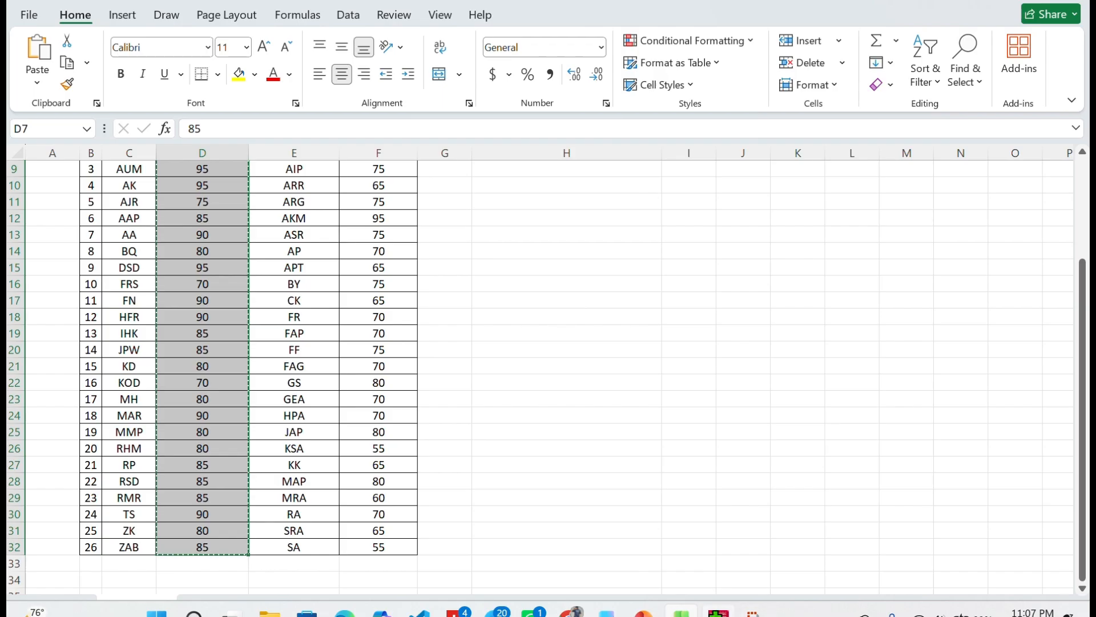
# Switch to SPSS and paste the copied kelas V A scores into the nilai column starting at row 1.
pyautogui.click(718, 614)
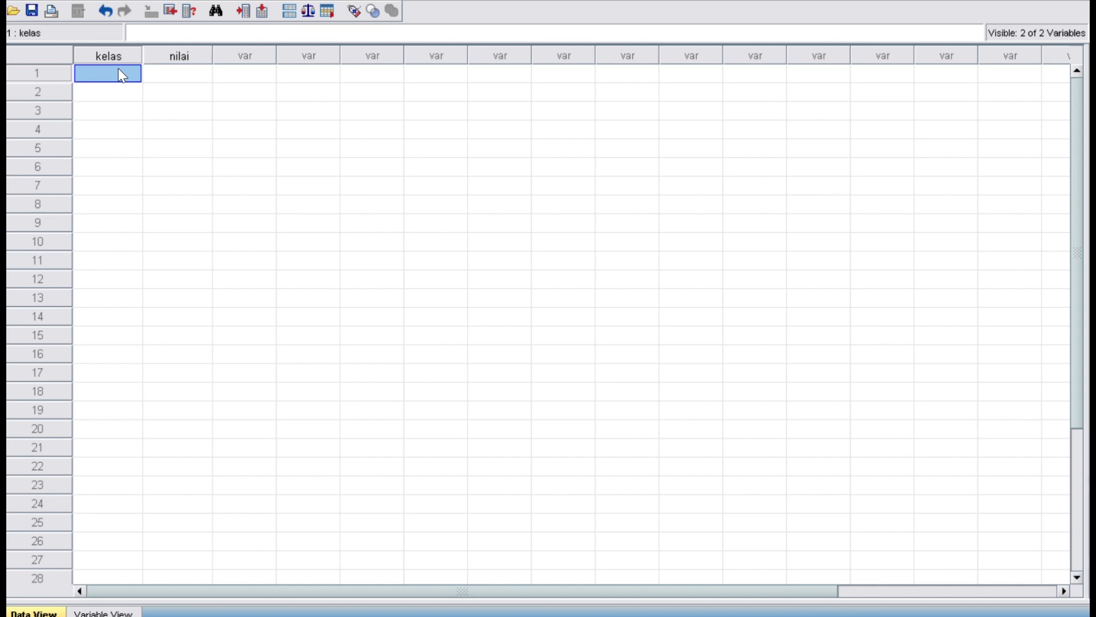
pyautogui.hotkey('ctrl', 'p')
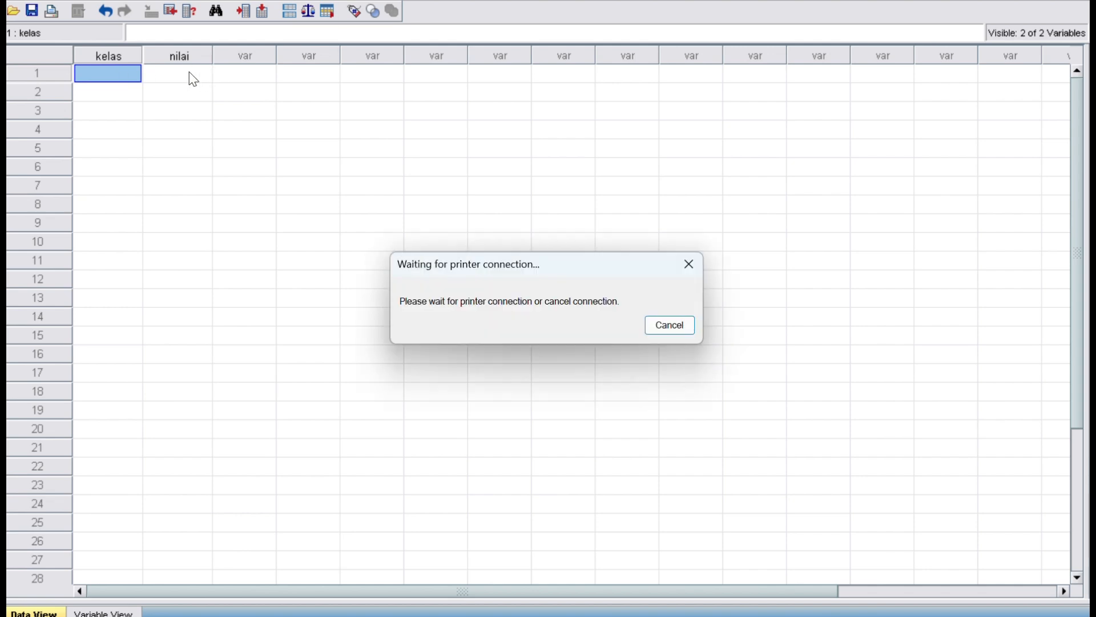
pyautogui.click(685, 260)
pyautogui.write('85')
pyautogui.press('Tab')
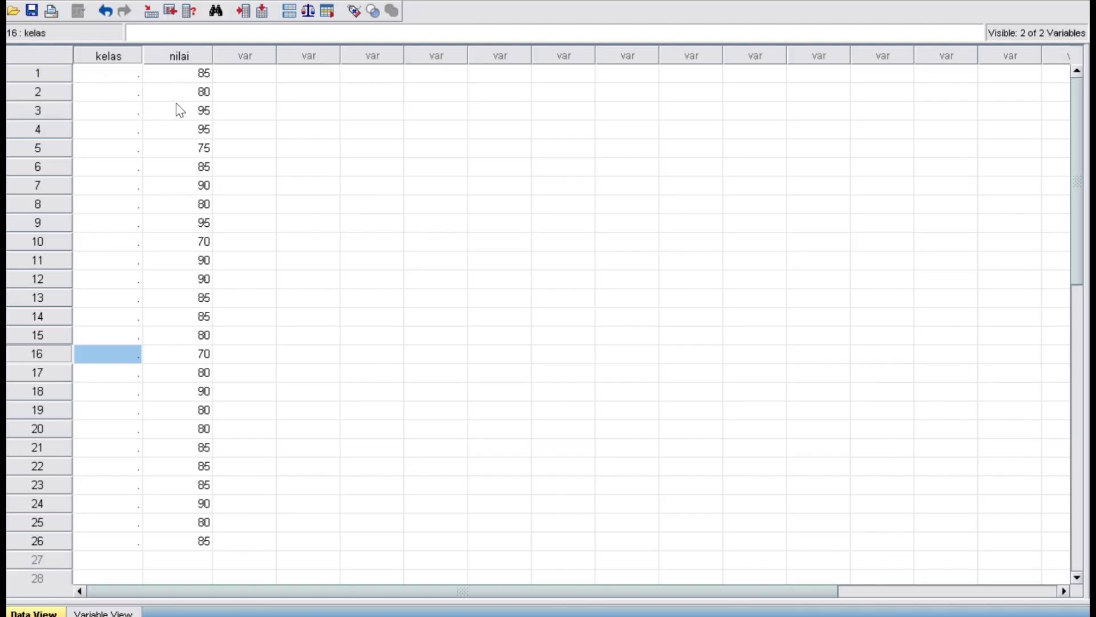
pyautogui.scroll(-3, 218, 100)
pyautogui.scroll(3, 187, 166)
# Enter the class code 1 in the kelas column for rows 1 and 2.
pyautogui.click(121, 74)
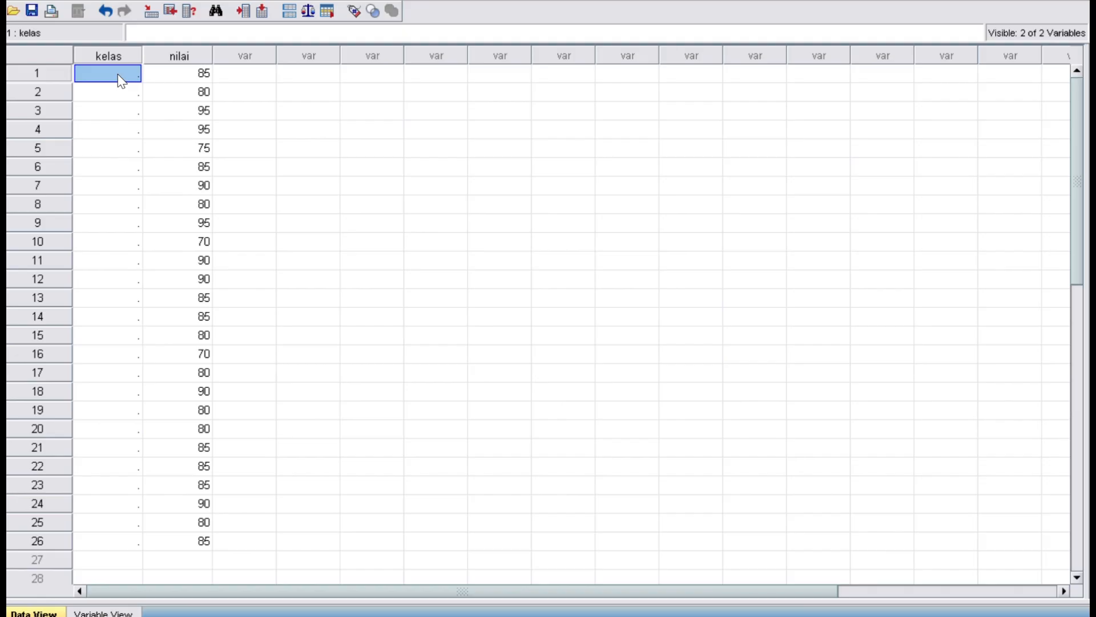
pyautogui.write('1')
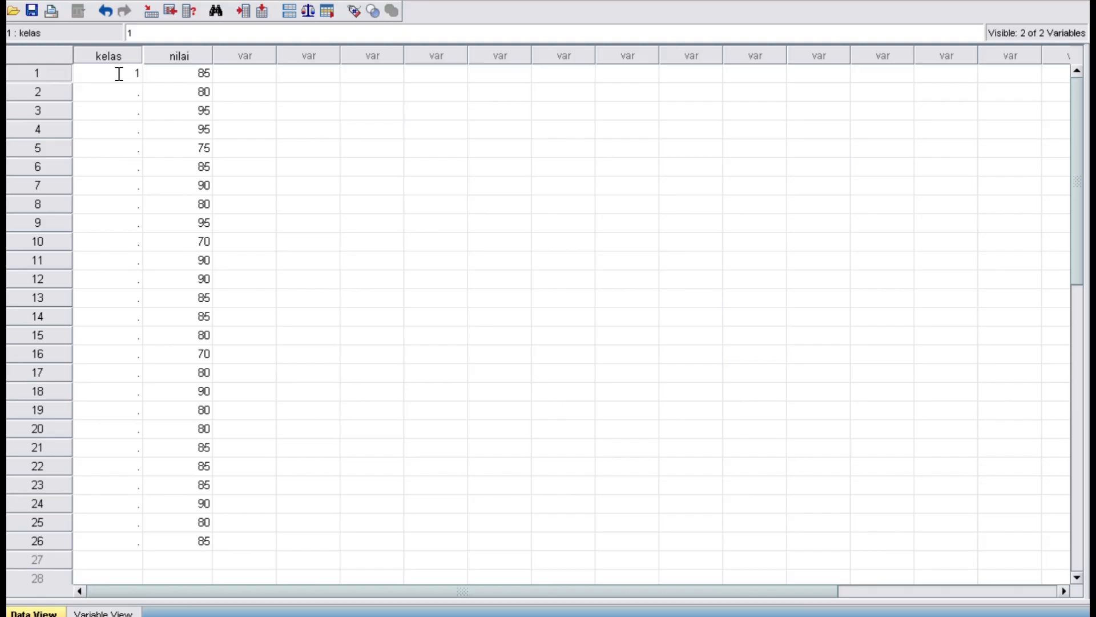
pyautogui.moveTo(125, 73); pyautogui.dragTo(150, 73)
pyautogui.moveTo(129, 92); pyautogui.dragTo(118, 191)
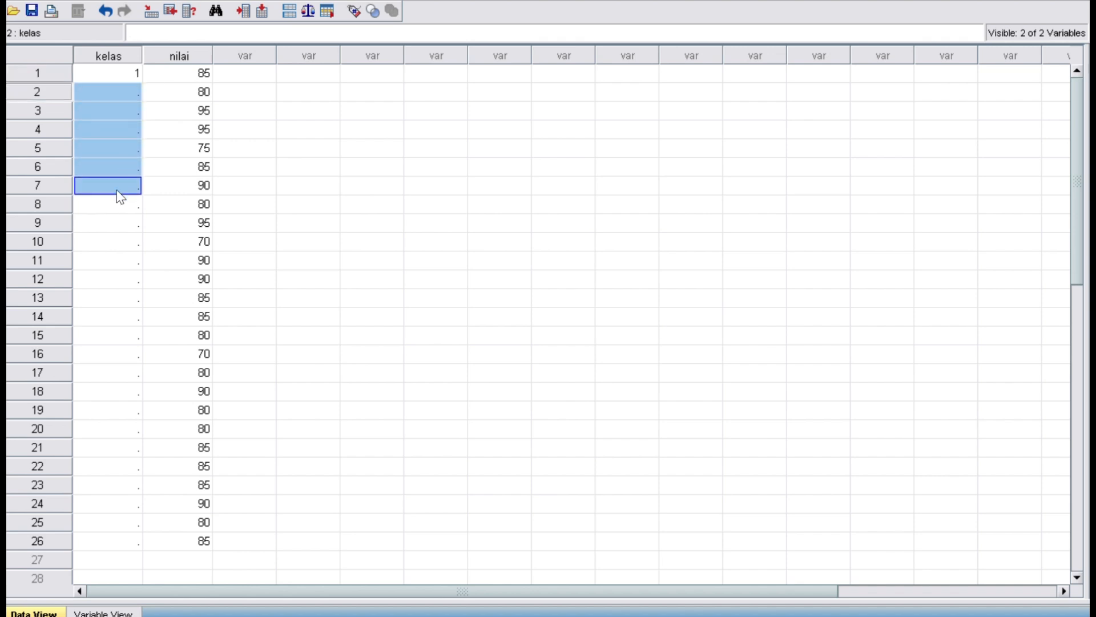
pyautogui.click(128, 75)
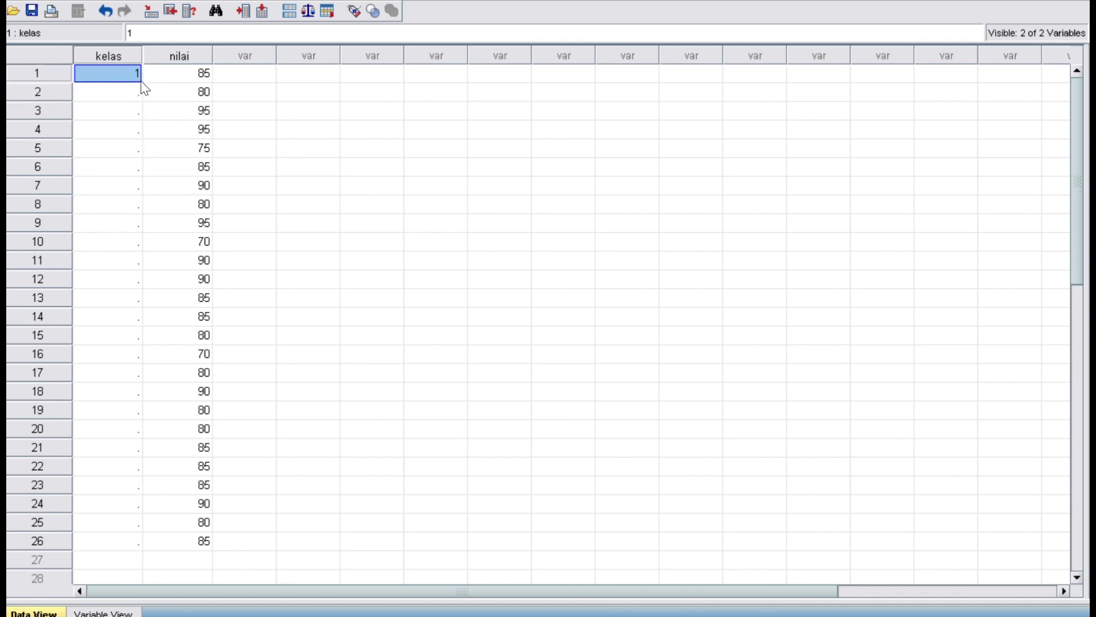
pyautogui.click(131, 100)
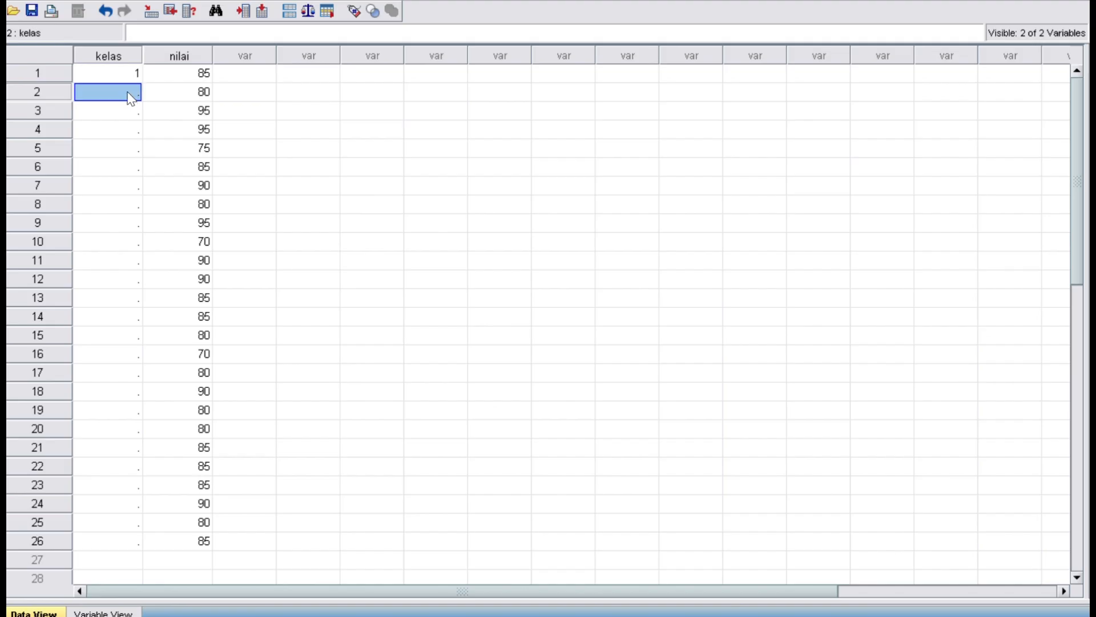
pyautogui.moveTo(129, 93); pyautogui.dragTo(125, 521)
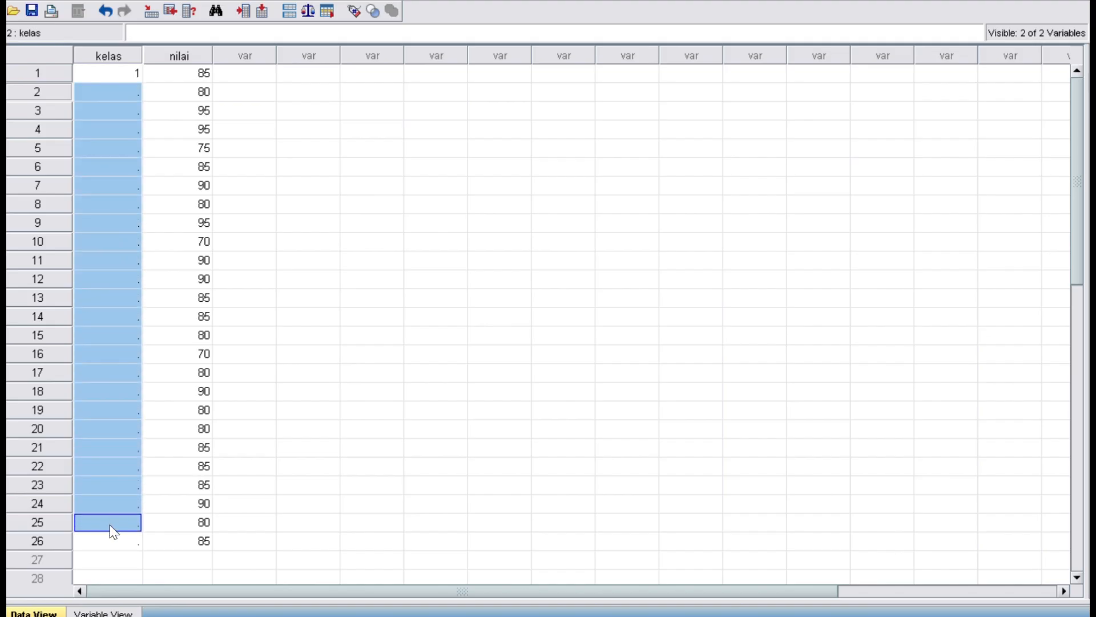
pyautogui.write('1')
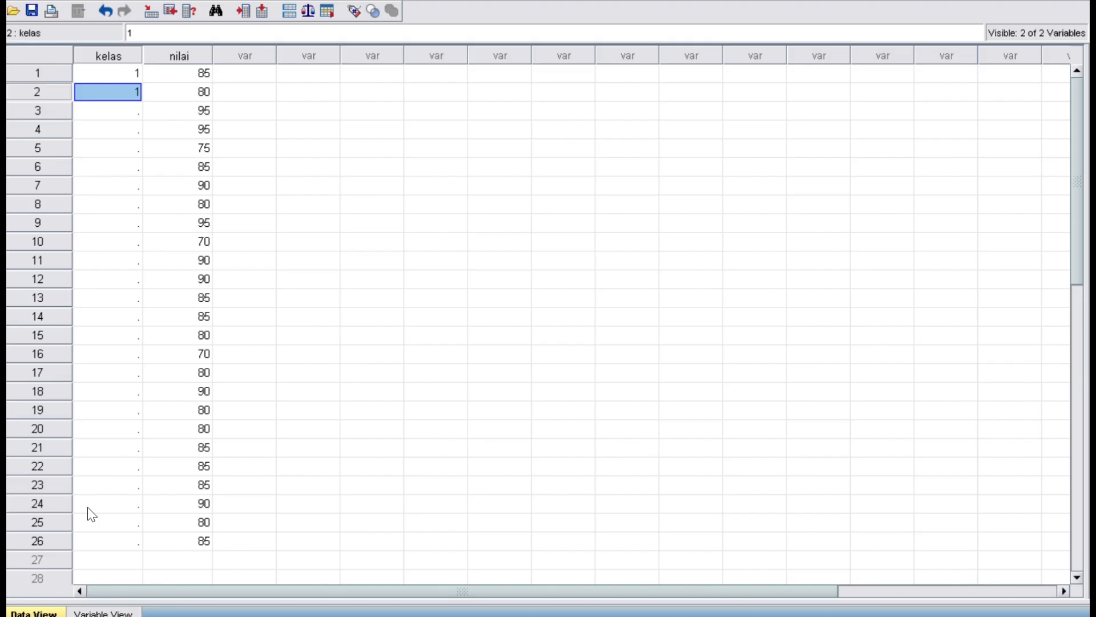
# Copy the class code 1 from row 2 and paste it into the kelas column for rows 3 to 26.
pyautogui.click(127, 116)
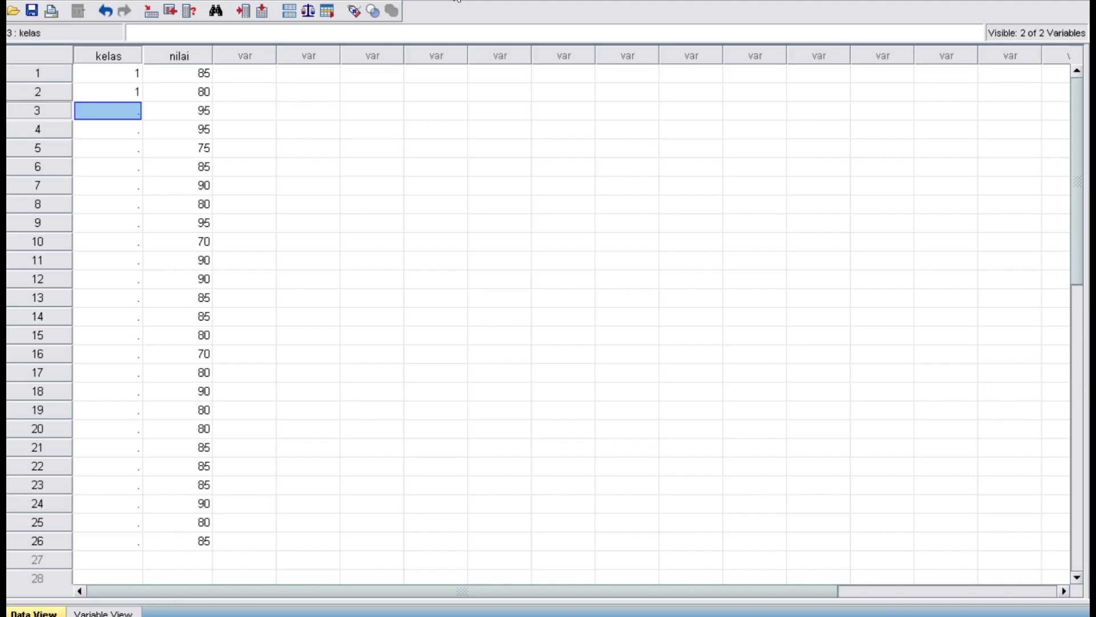
pyautogui.hotkey('ctrl', 'z')
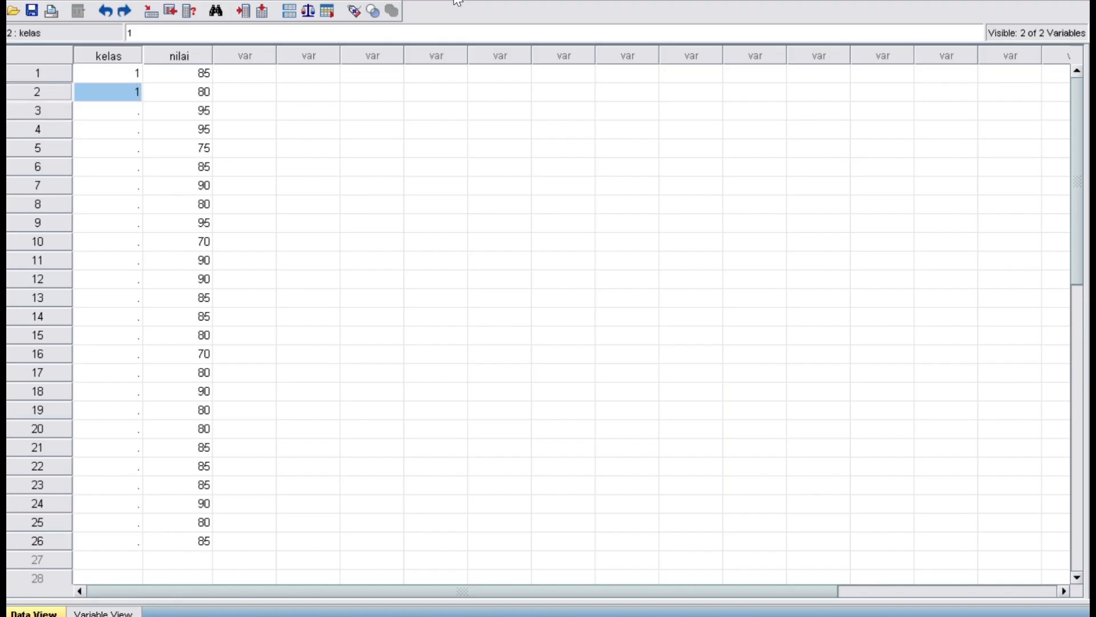
pyautogui.rightClick(114, 91)
pyautogui.click(148, 134)
pyautogui.moveTo(129, 116); pyautogui.dragTo(113, 535)
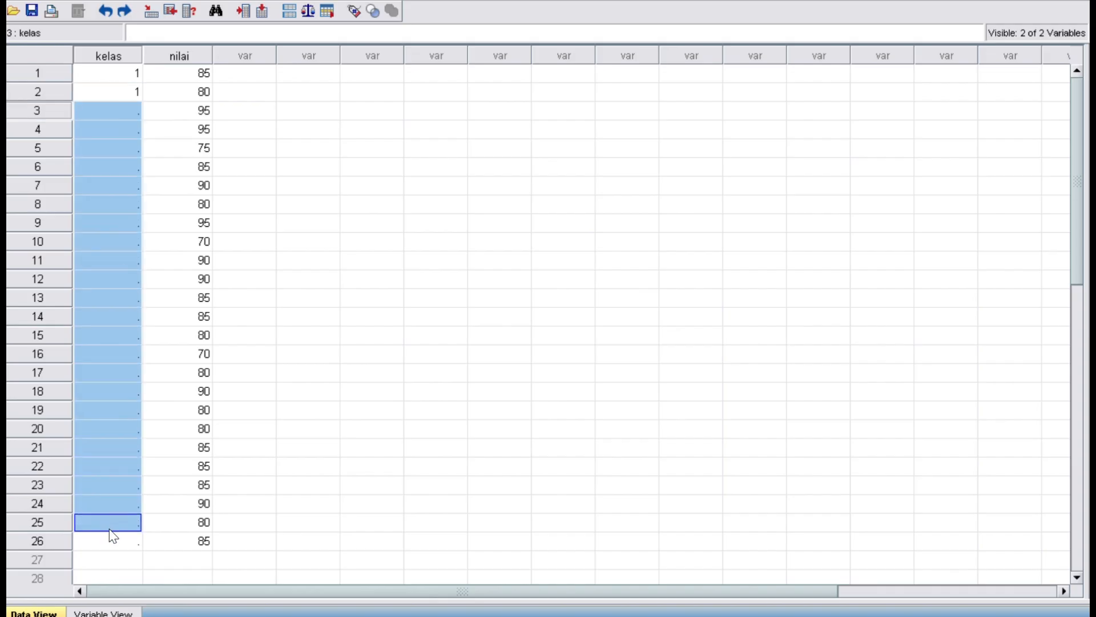
pyautogui.moveTo(115, 110); pyautogui.dragTo(101, 519)
pyautogui.hotkey('ctrl', 'v')
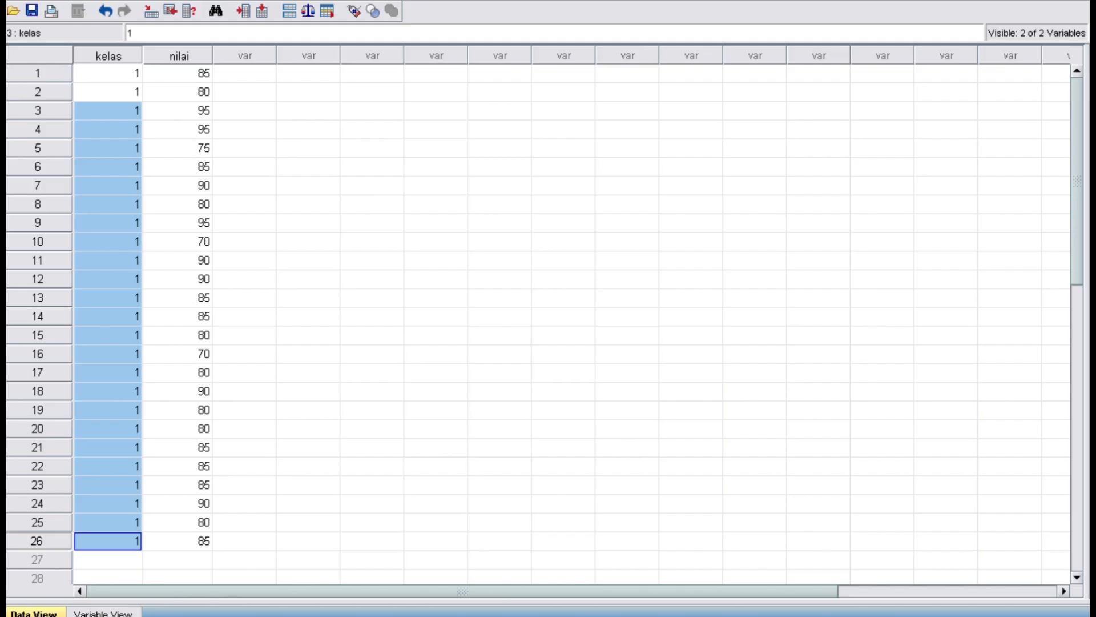
# Switch to Excel and copy the Kelas V B scores in the Hasil Belajar column, cells F7 to F32.
pyautogui.click(681, 613)
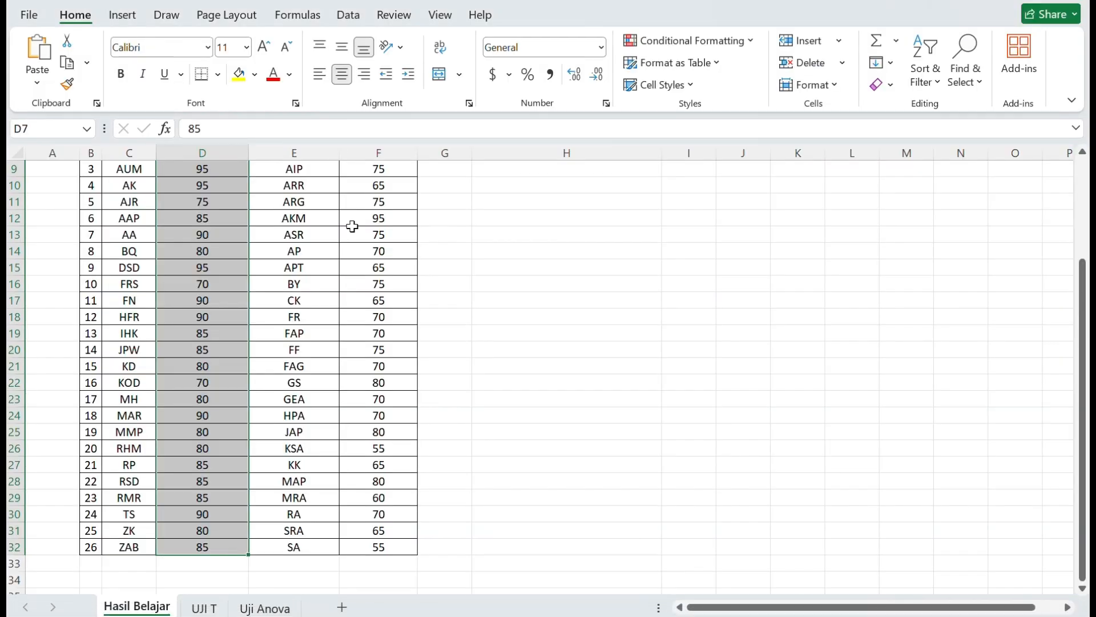
pyautogui.scroll(3, 375, 283)
pyautogui.moveTo(379, 269); pyautogui.dragTo(387, 562)
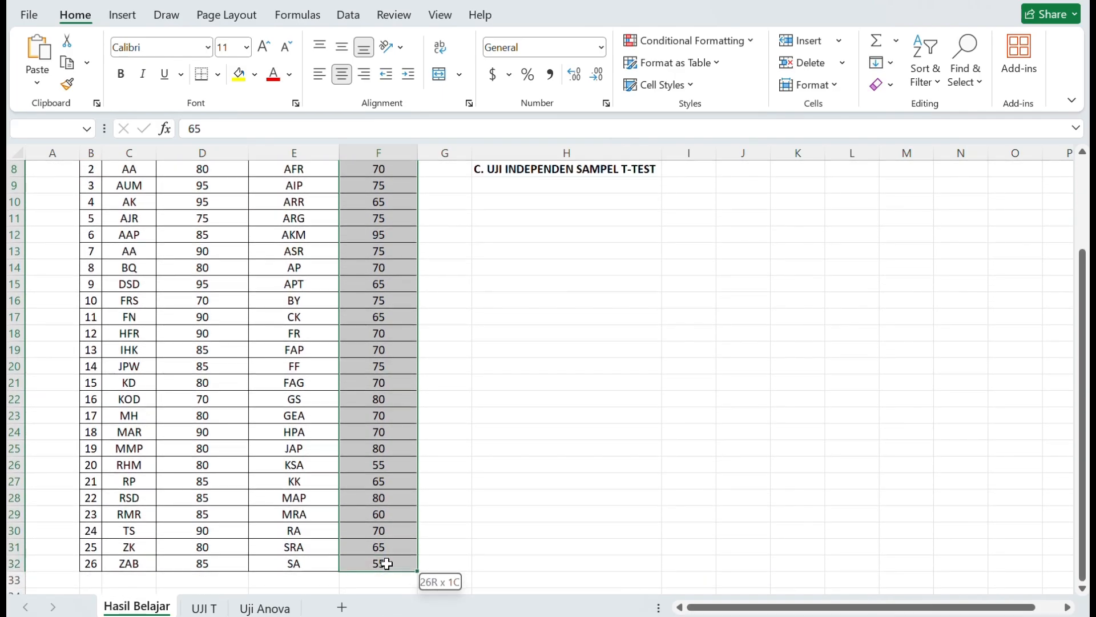
pyautogui.rightClick(381, 382)
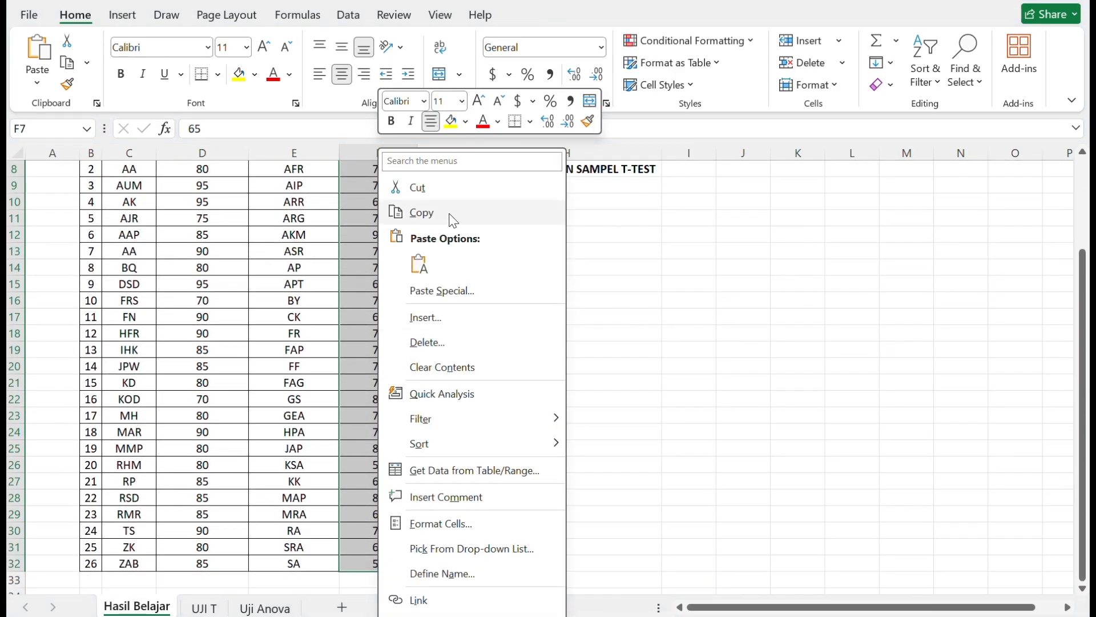
pyautogui.click(451, 212)
pyautogui.scroll(3, 450, 212)
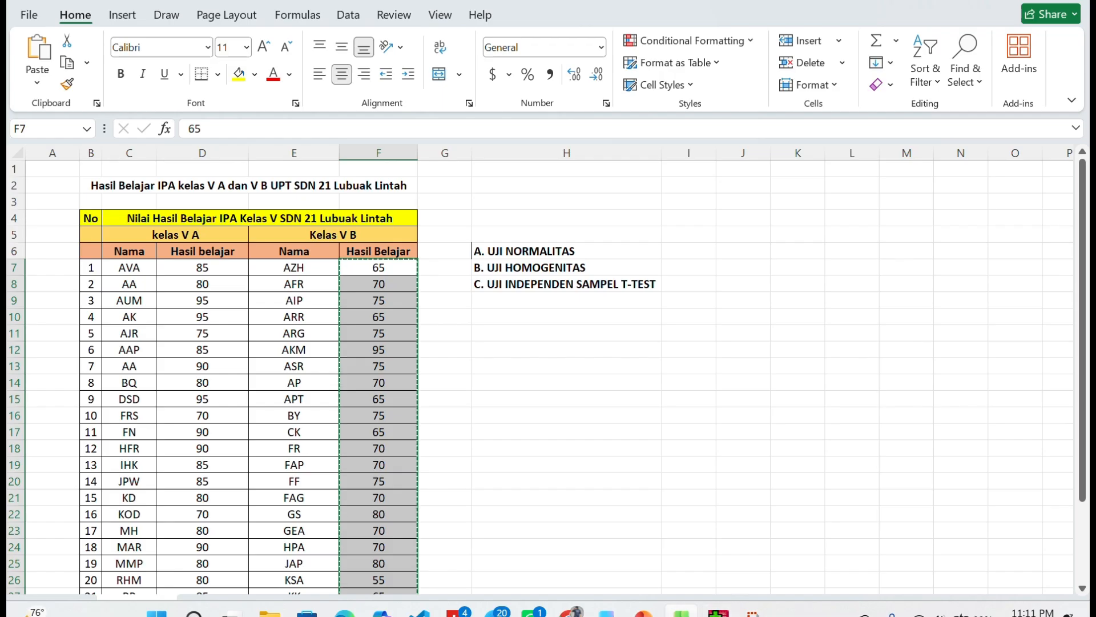
# Switch back to SPSS and paste the copied Kelas V B scores into the nilai column starting at row 27.
pyautogui.hotkey('alt', 'Tab')
pyautogui.scroll(-4, 282, 477)
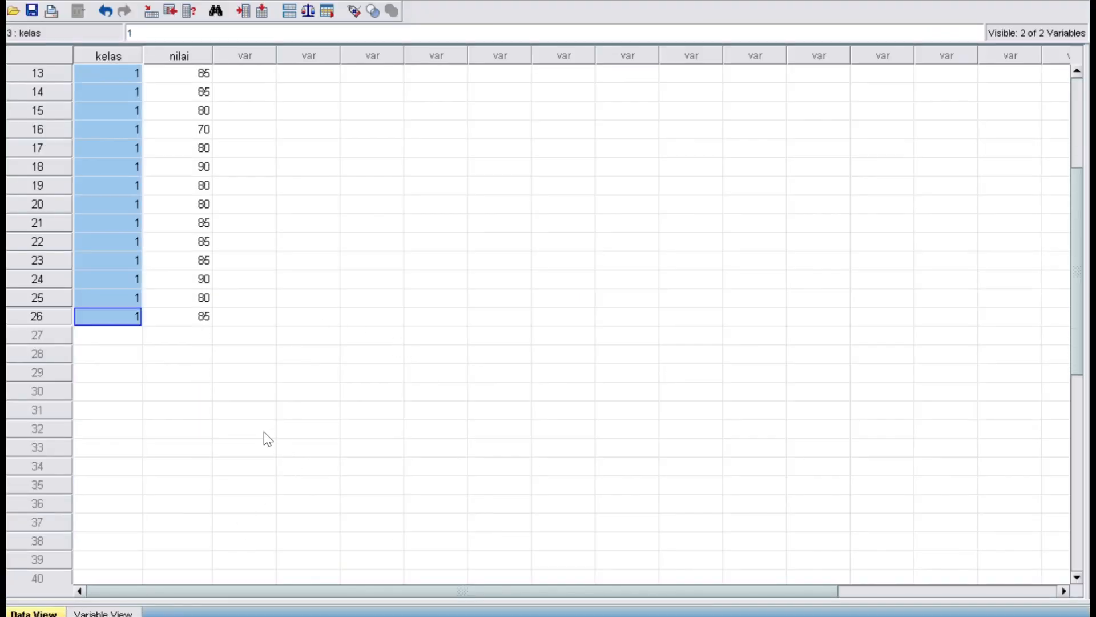
pyautogui.click(193, 339)
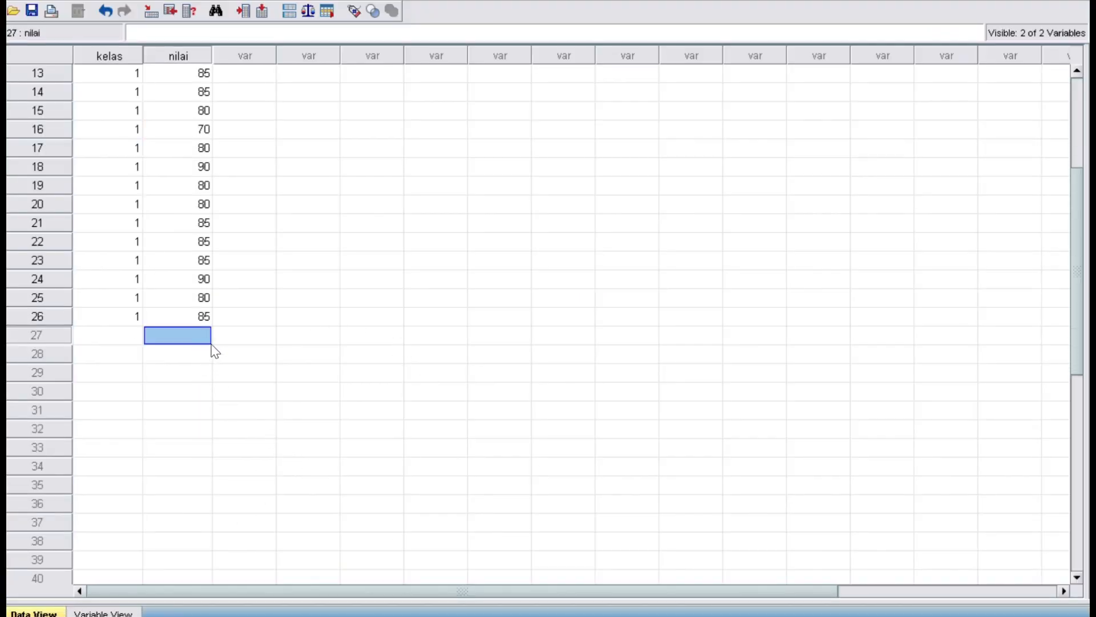
pyautogui.rightClick(187, 334)
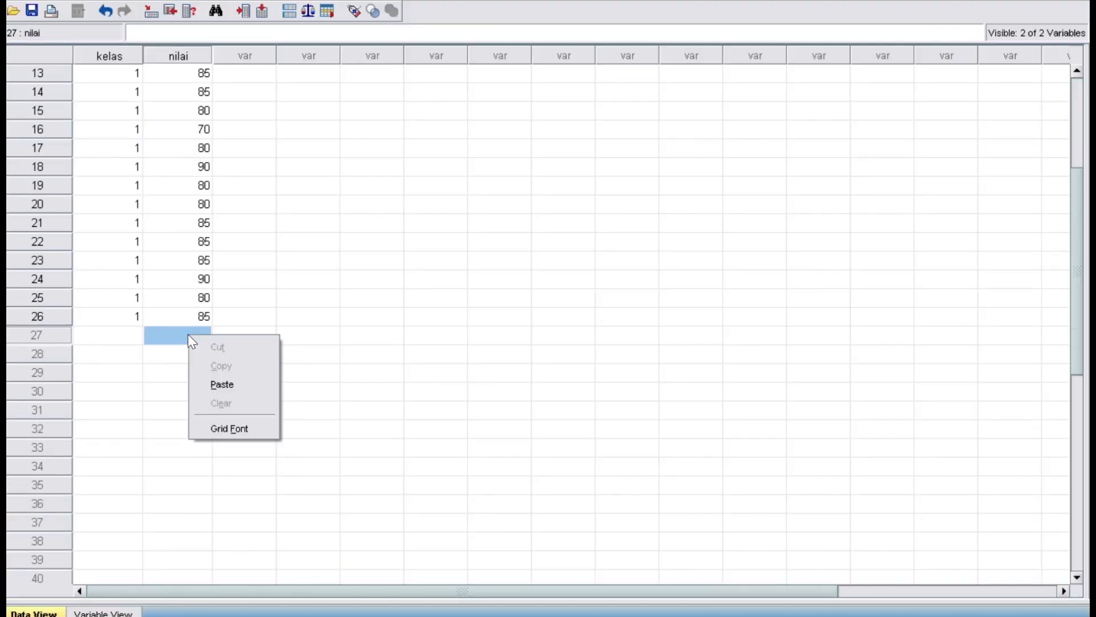
pyautogui.click(237, 382)
pyautogui.scroll(-9, 243, 383)
pyautogui.scroll(4, 249, 384)
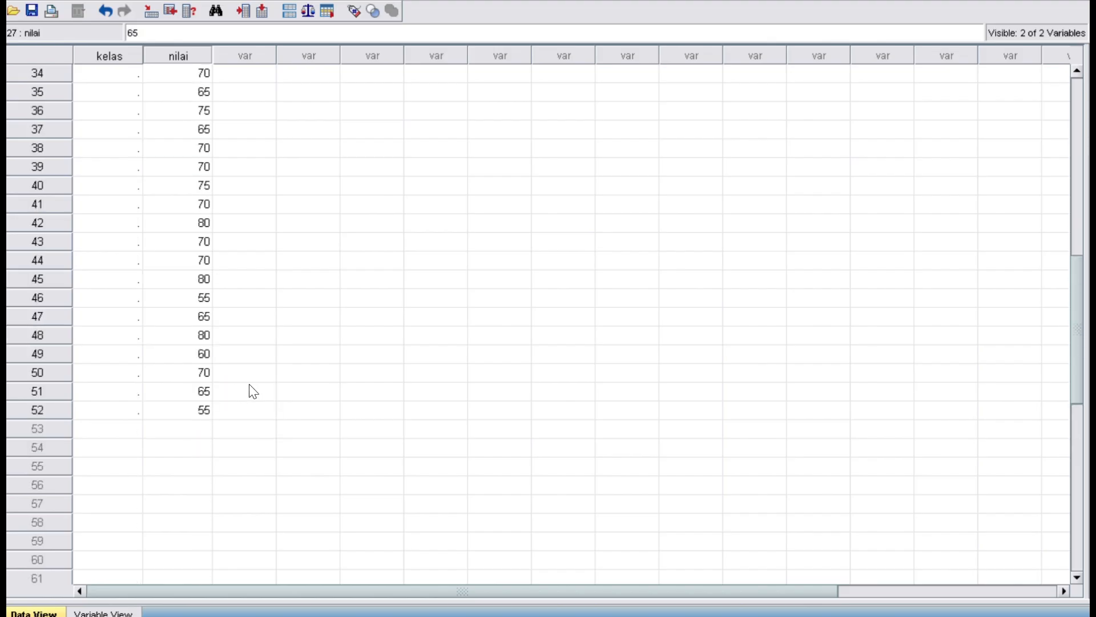
# Enter the class code 2 in the kelas column for rows 27 and 28.
pyautogui.scroll(5, 251, 391)
pyautogui.click(130, 338)
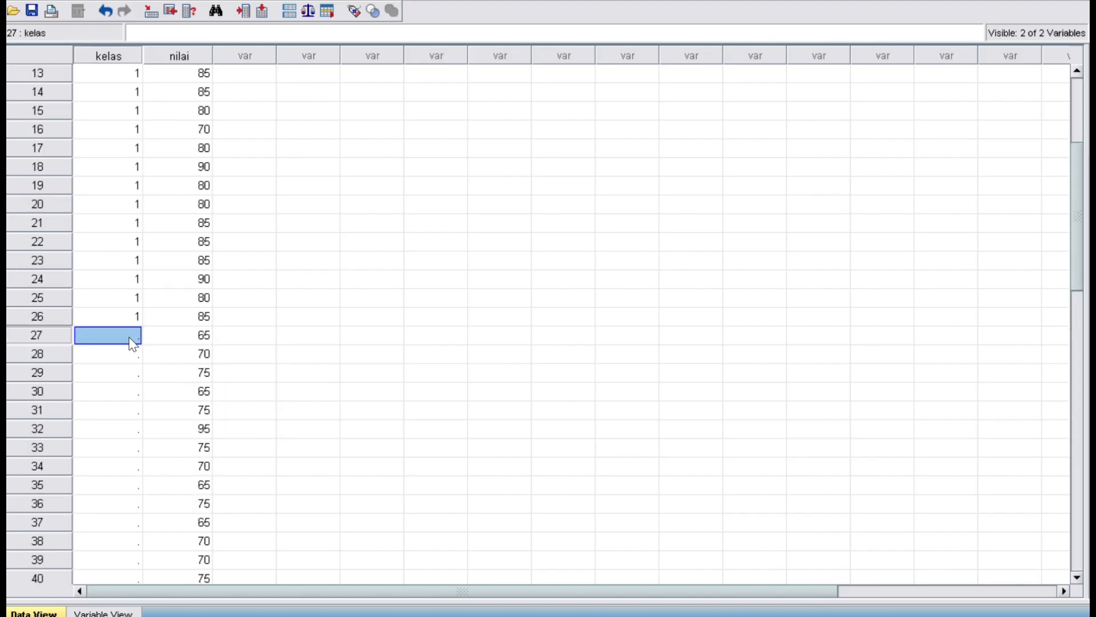
pyautogui.write('2')
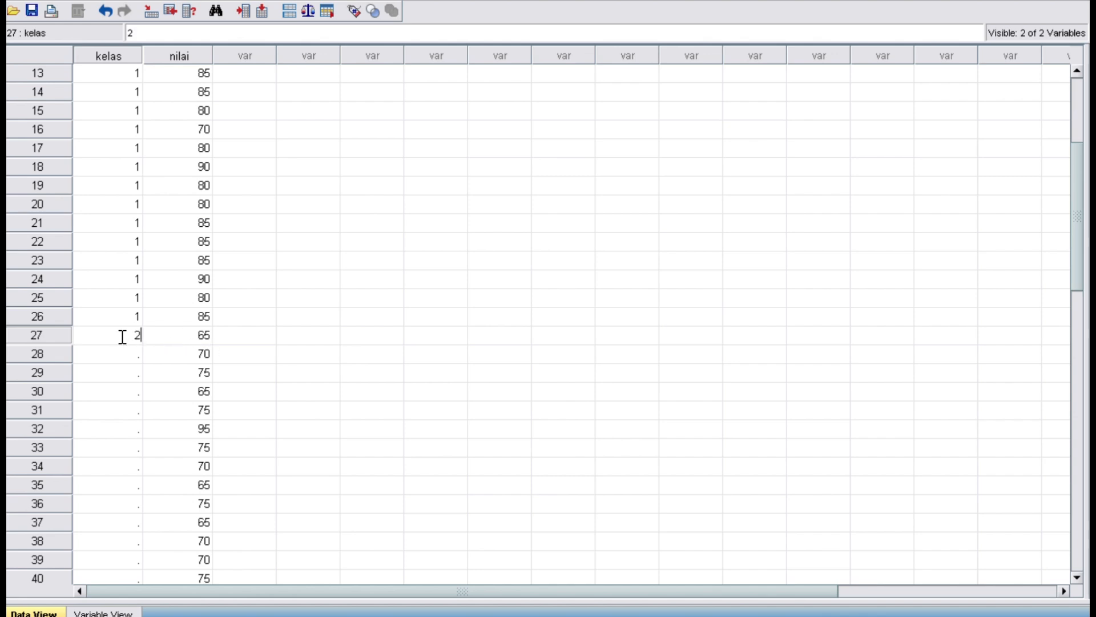
pyautogui.moveTo(130, 335); pyautogui.dragTo(141, 335)
pyautogui.click(130, 357)
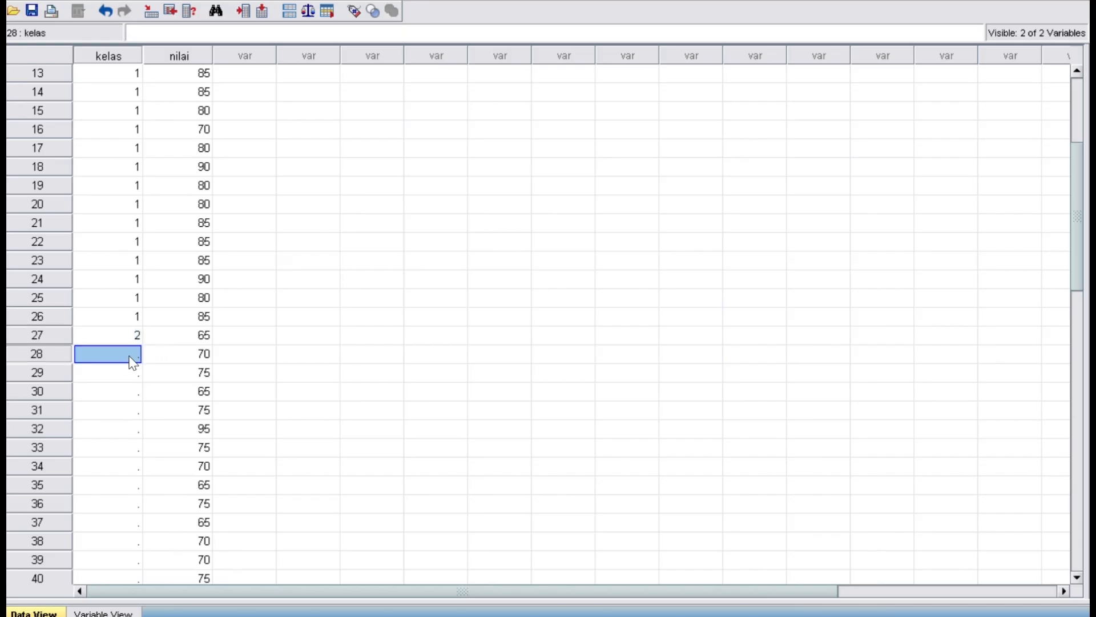
pyautogui.hotkey('ctrl', 'v')
# Copy the class code 2 from row 28 and paste it into the kelas column for rows 29 to 52.
pyautogui.rightClick(133, 360)
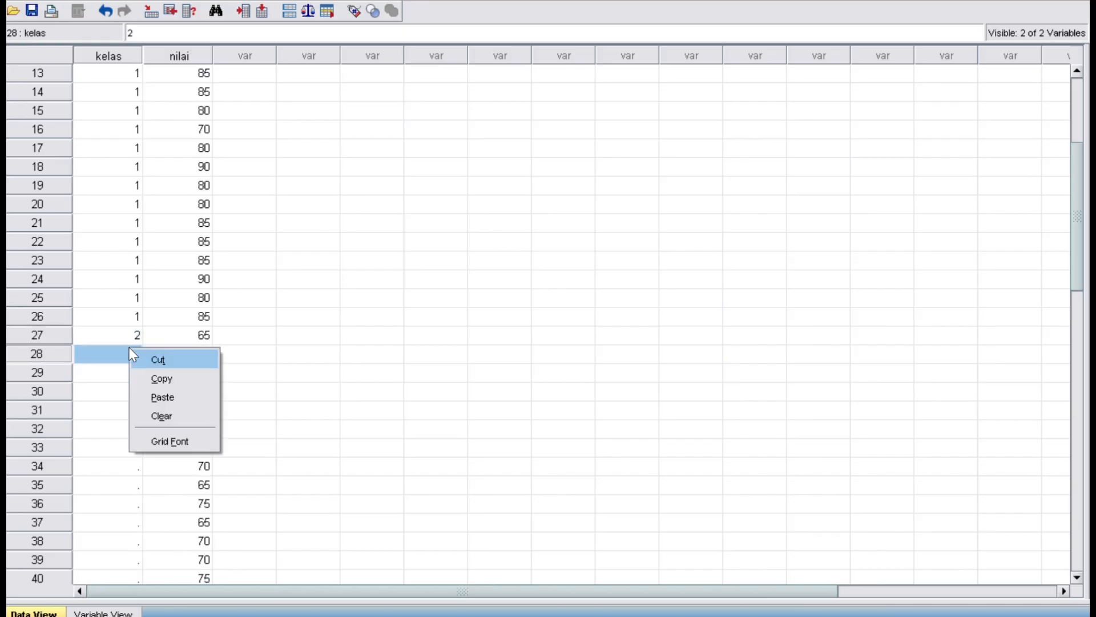
pyautogui.click(169, 376)
pyautogui.click(124, 376)
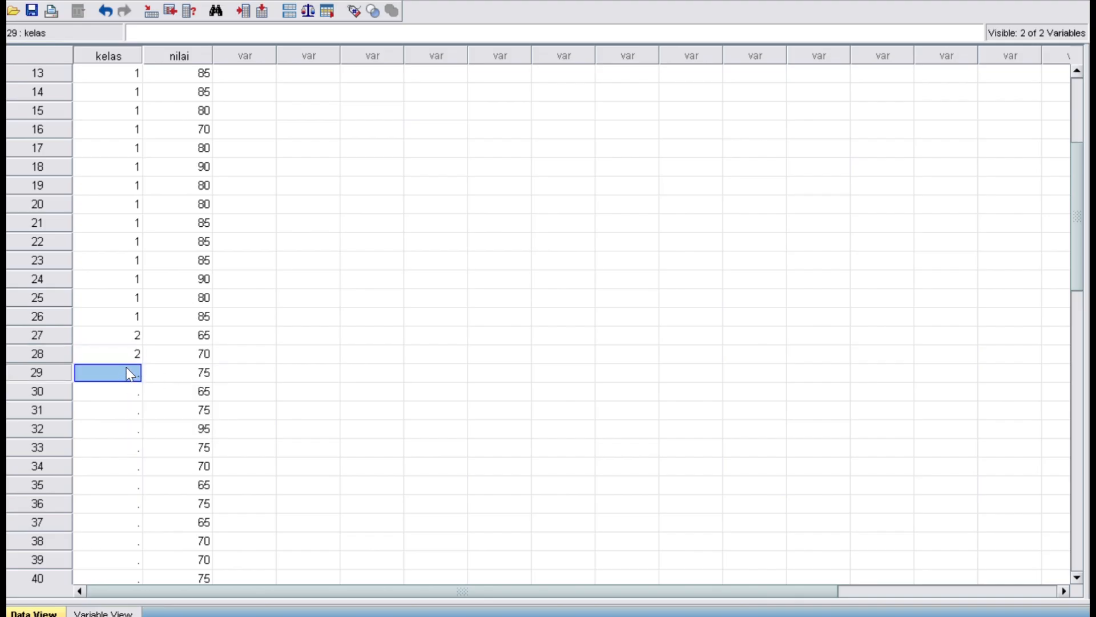
pyautogui.moveTo(128, 378); pyautogui.dragTo(140, 466)
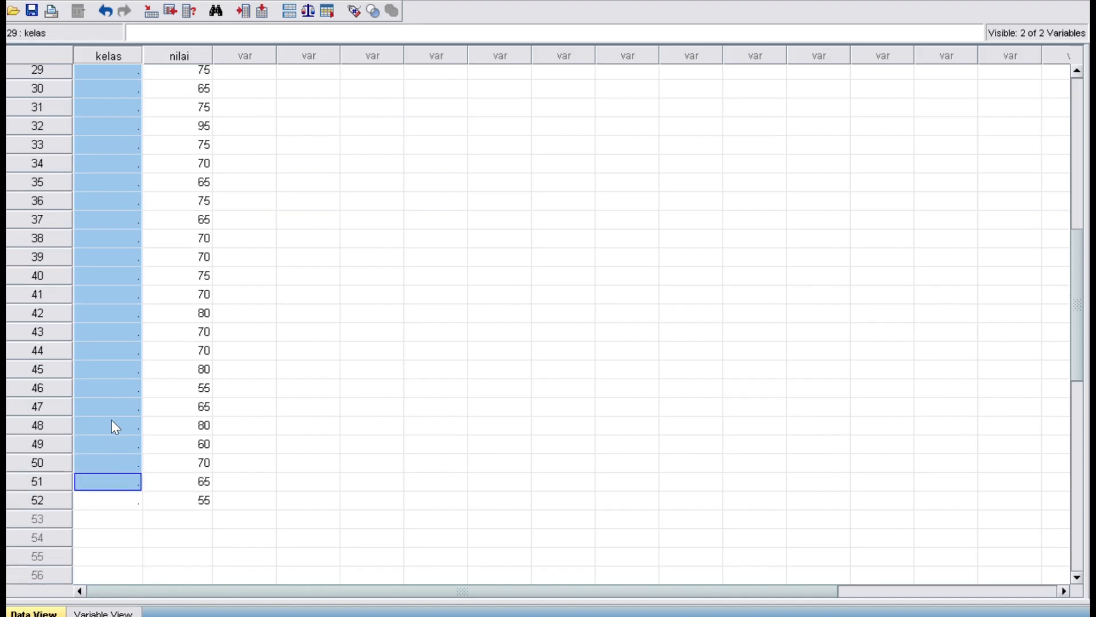
pyautogui.rightClick(113, 417)
pyautogui.click(148, 467)
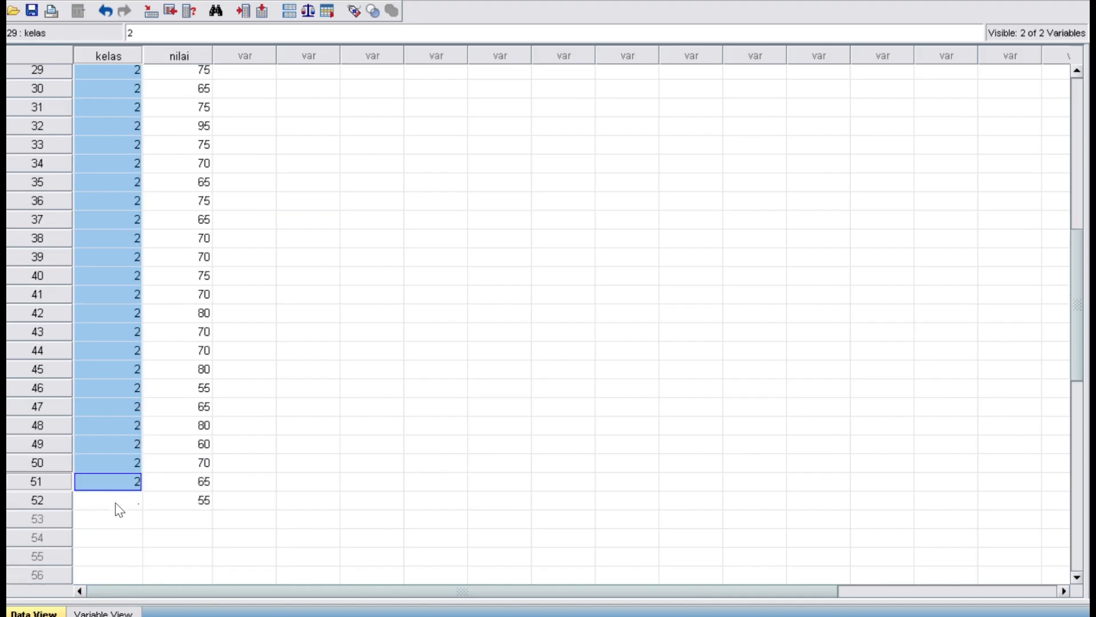
pyautogui.click(121, 500)
pyautogui.rightClick(123, 496)
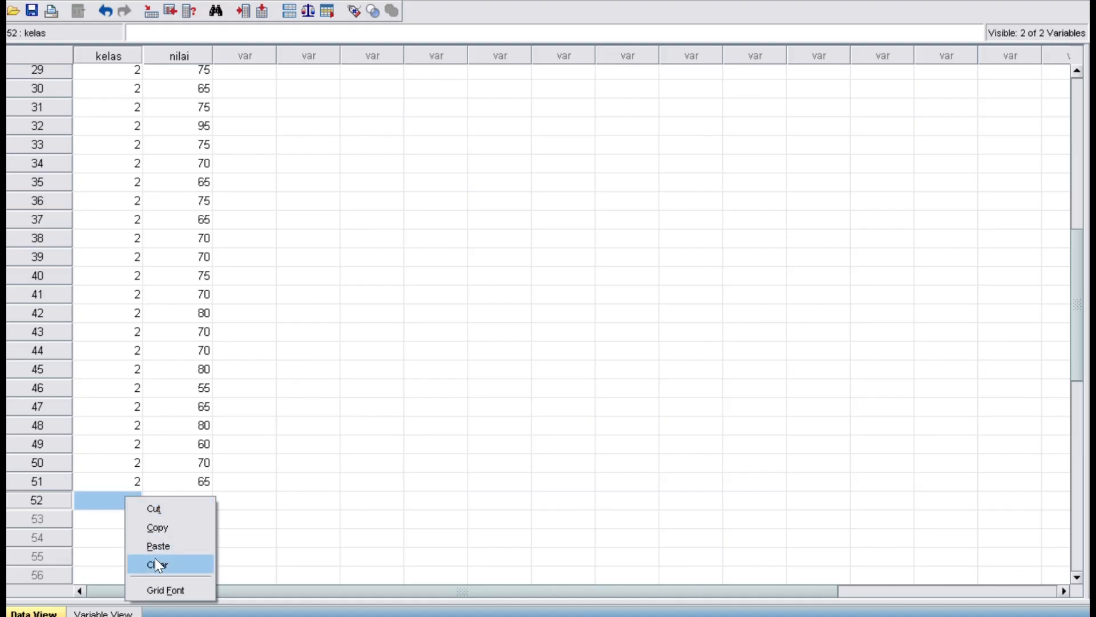
pyautogui.click(174, 547)
# Start the Explore analysis from the descriptive statistics and add hasil belajar ipa [nilai] to its Dependent List.
pyautogui.scroll(8, 343, 466)
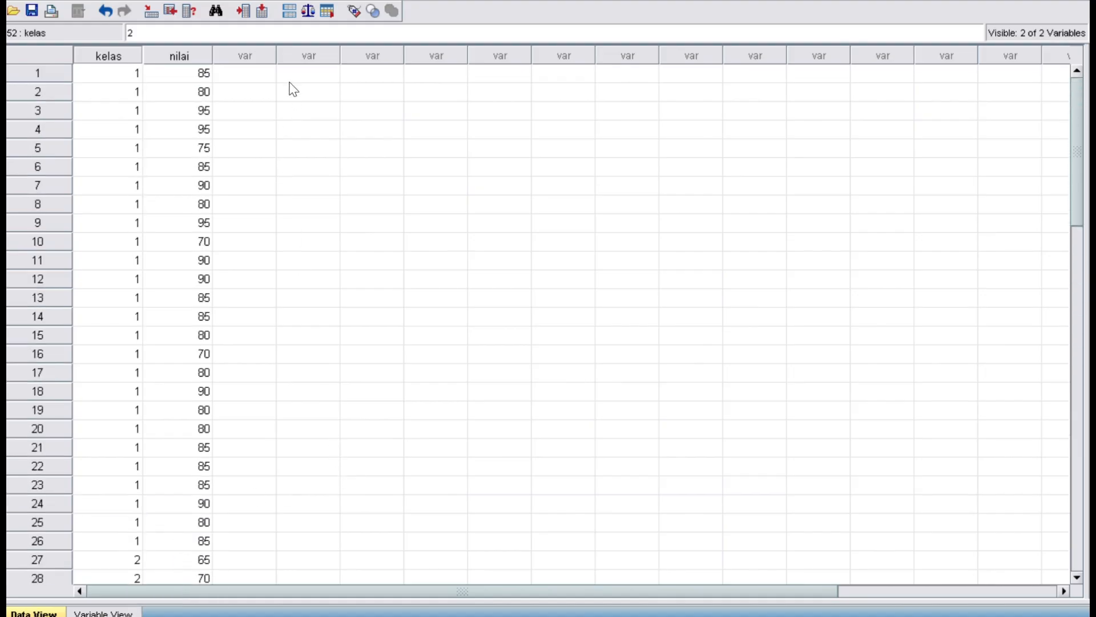
pyautogui.scroll(-12, 327, 254)
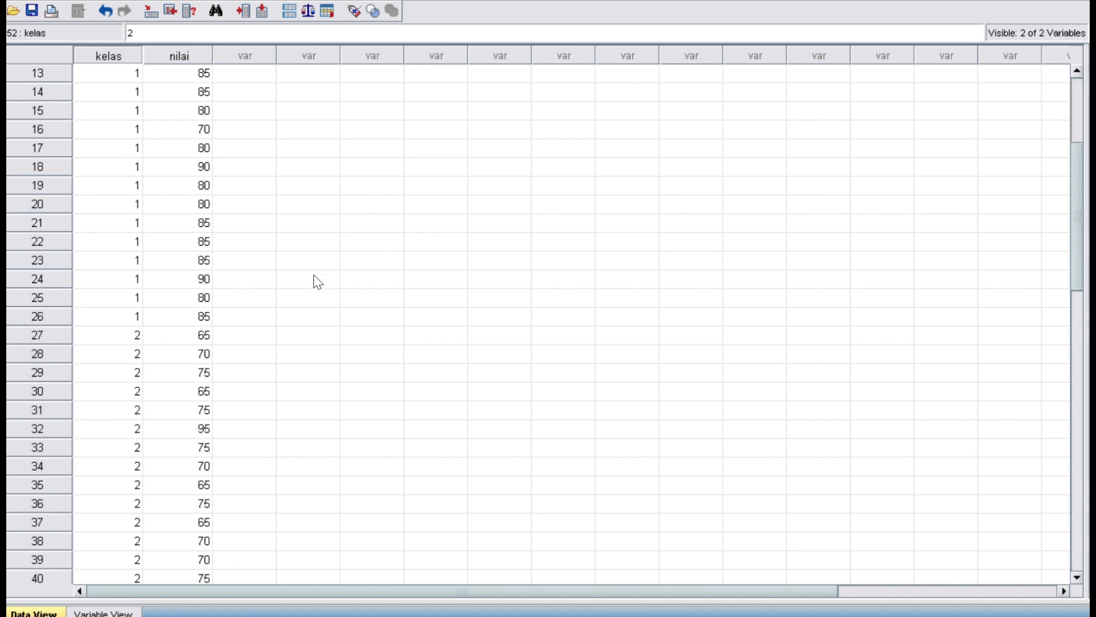
pyautogui.scroll(12, 244, 318)
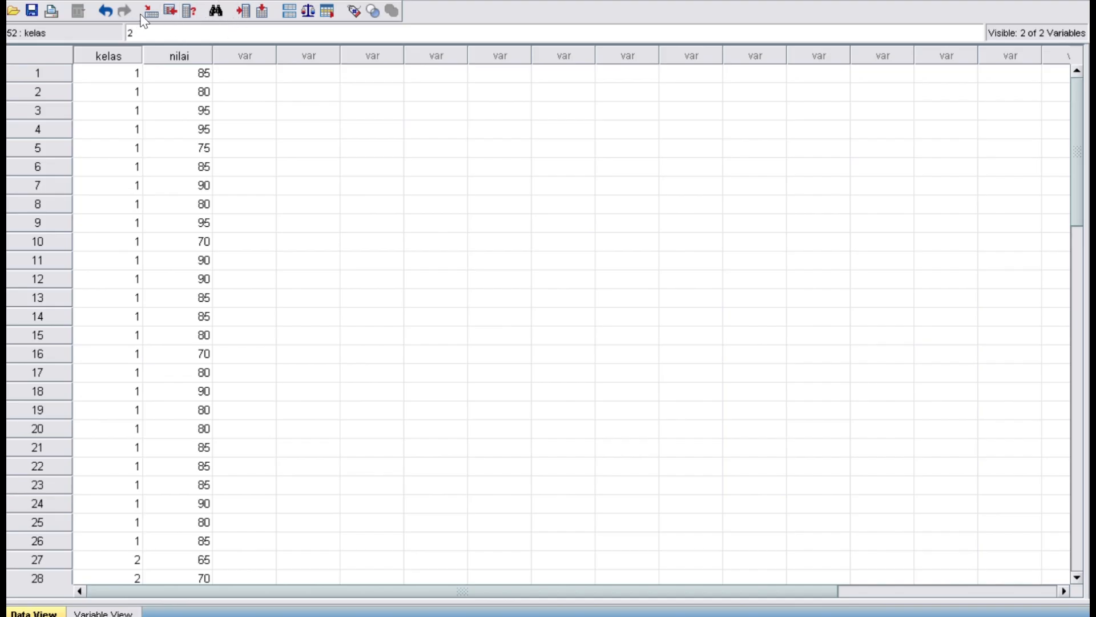
pyautogui.click(218, 1)
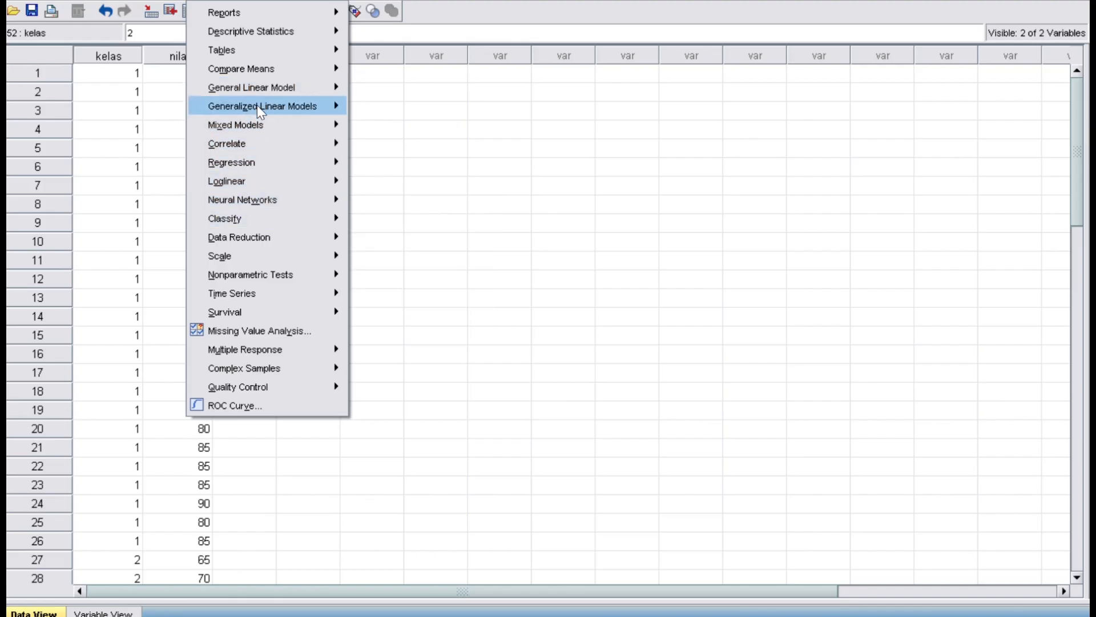
pyautogui.moveTo(292, 35)
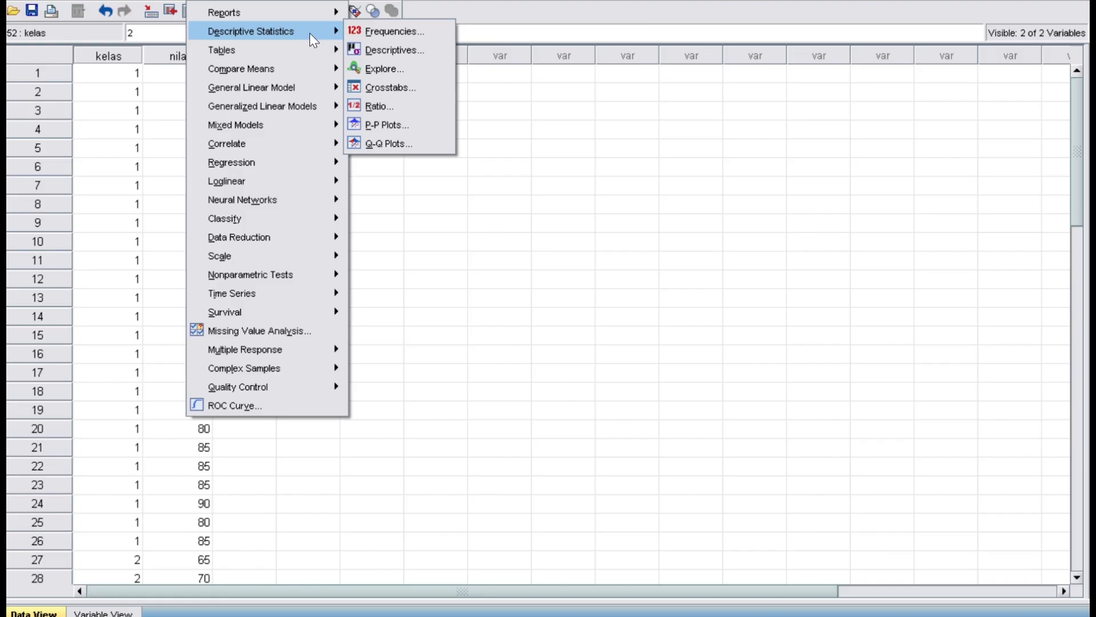
pyautogui.click(407, 72)
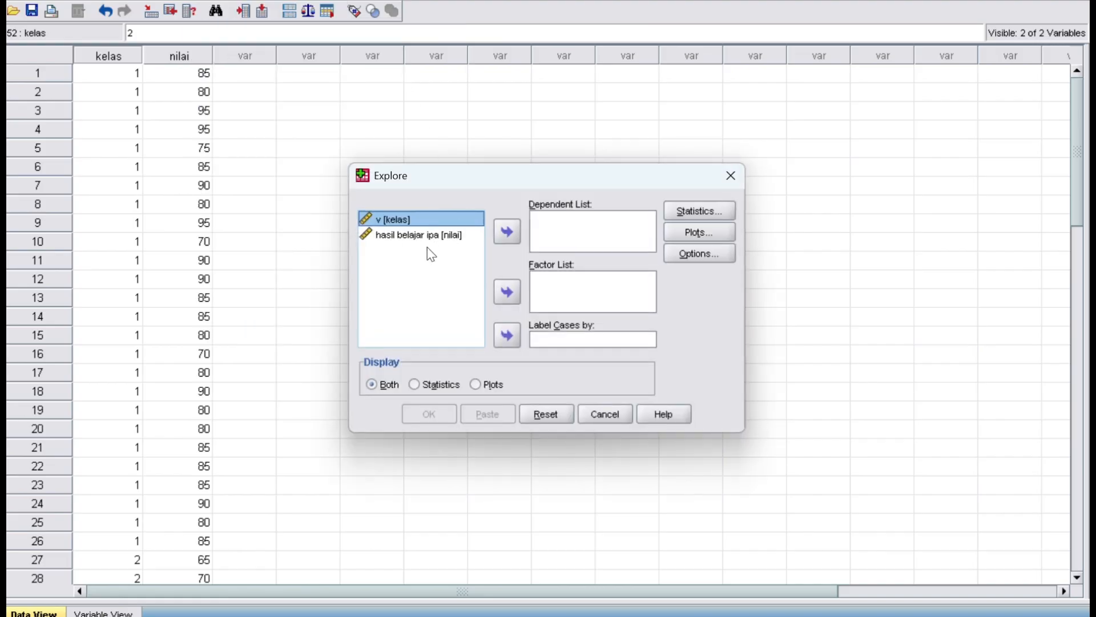
pyautogui.click(414, 235)
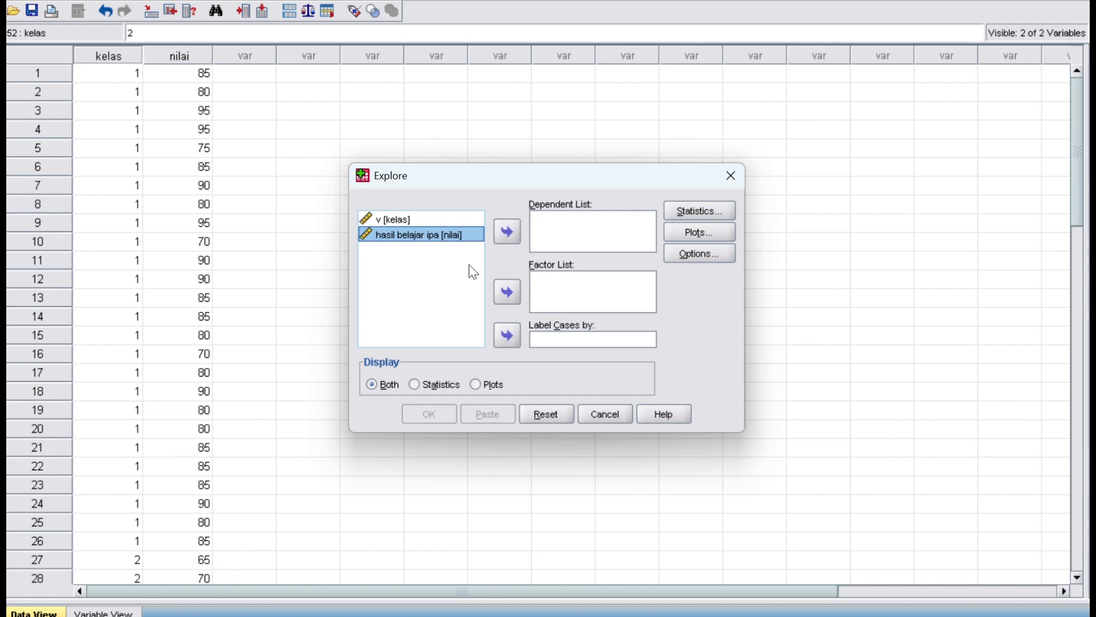
pyautogui.click(507, 232)
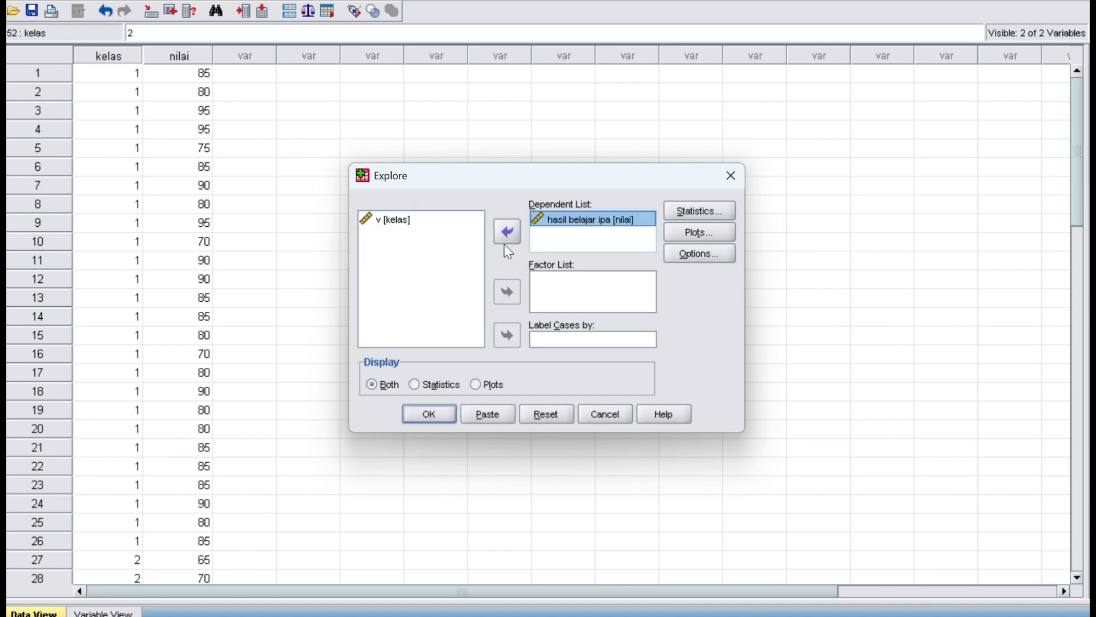
# Run the Explore analysis with v [kelas] in the Factor List and normality plots with tests enabled.
pyautogui.click(405, 222)
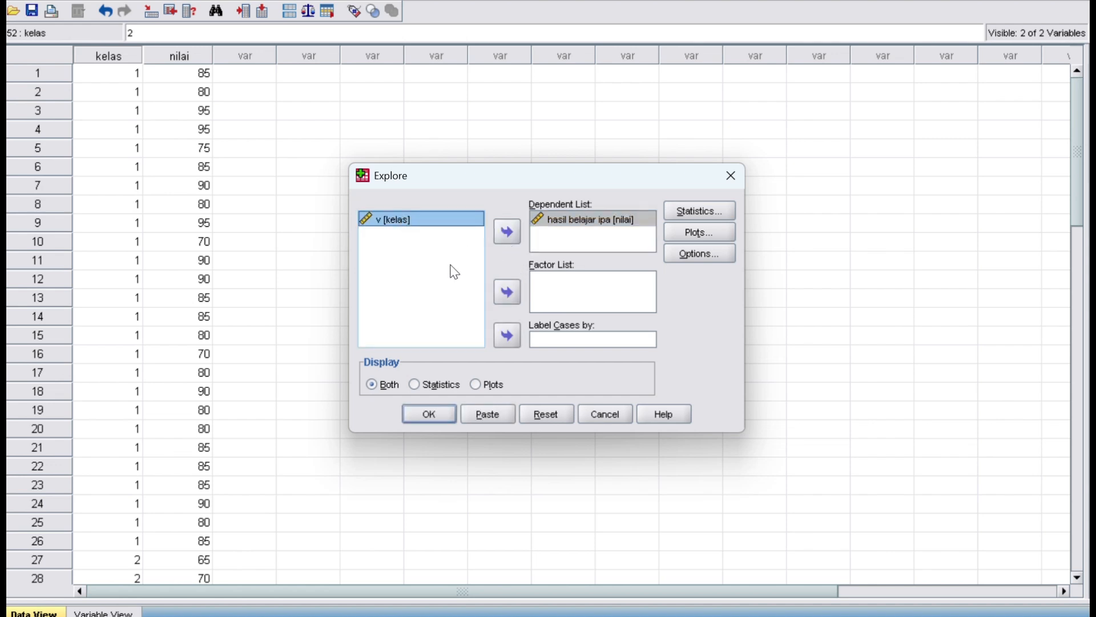
pyautogui.click(508, 293)
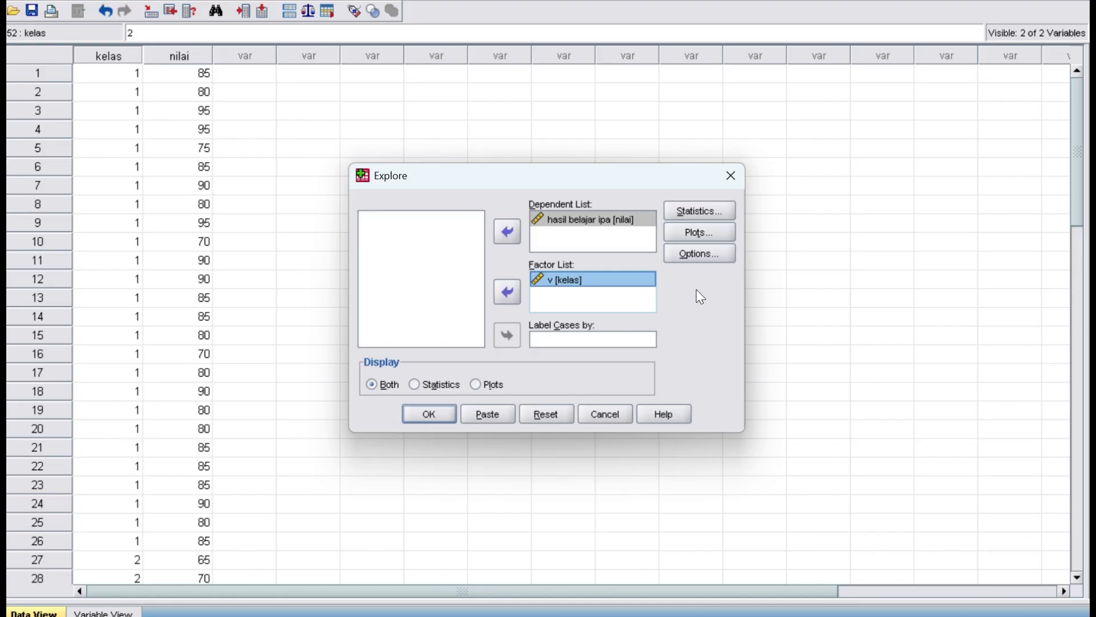
pyautogui.click(696, 234)
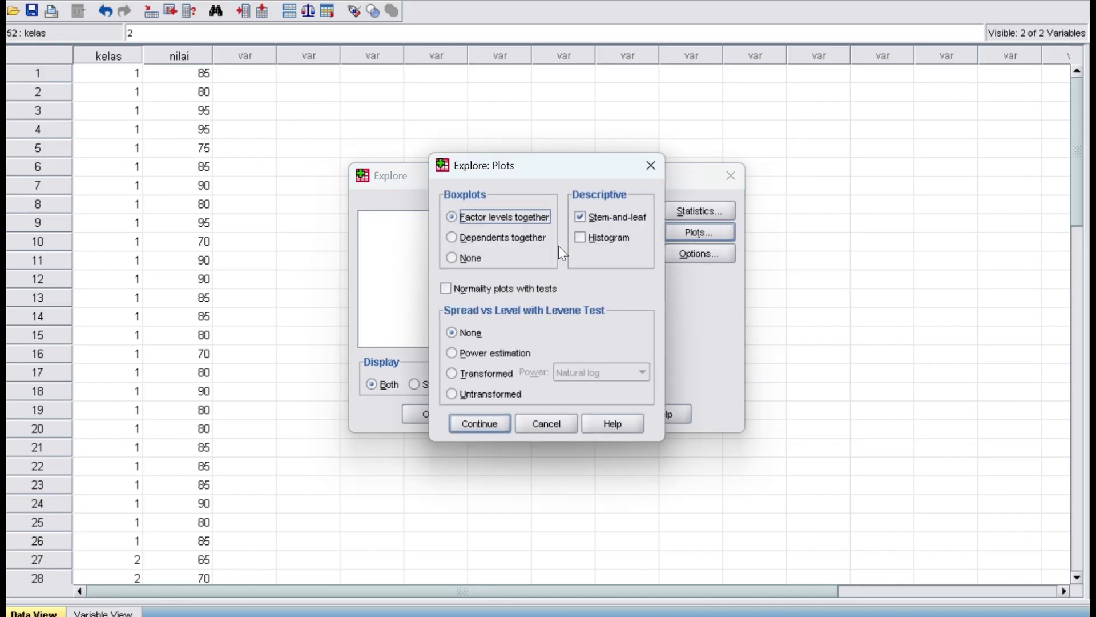
pyautogui.click(446, 288)
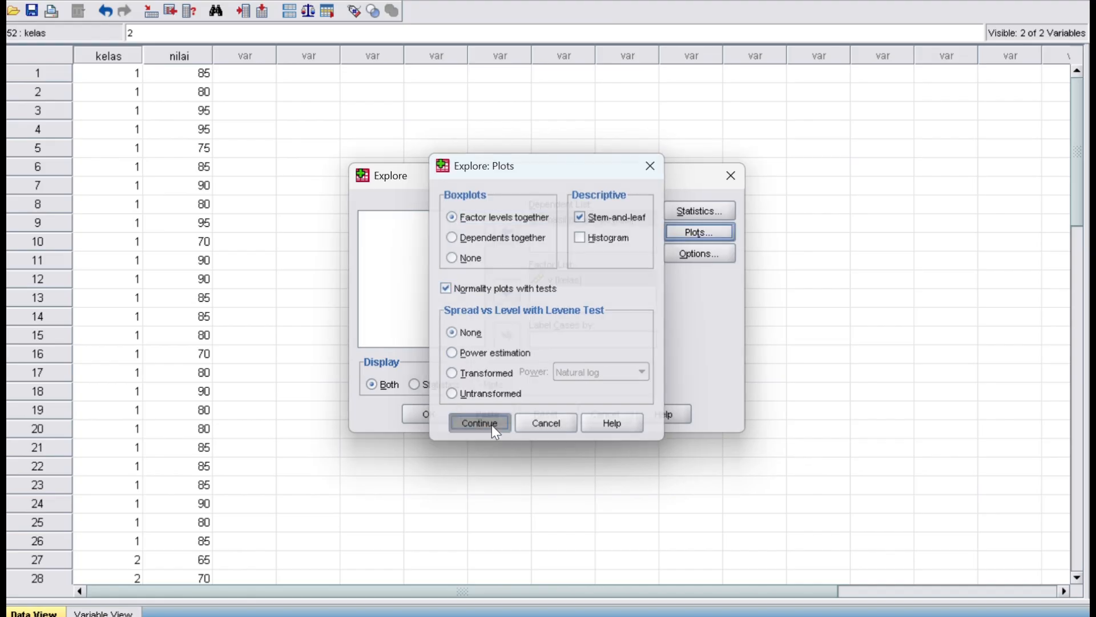
pyautogui.click(492, 424)
pyautogui.click(433, 416)
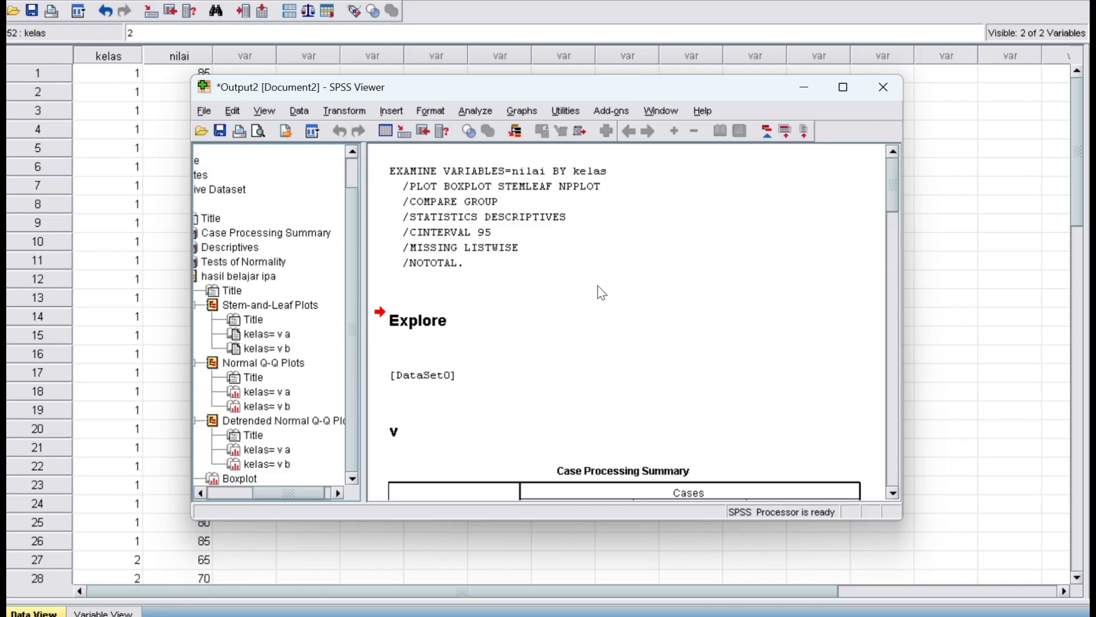
# Maximize the output viewer and examine the Tests of Normality table.
pyautogui.click(840, 94)
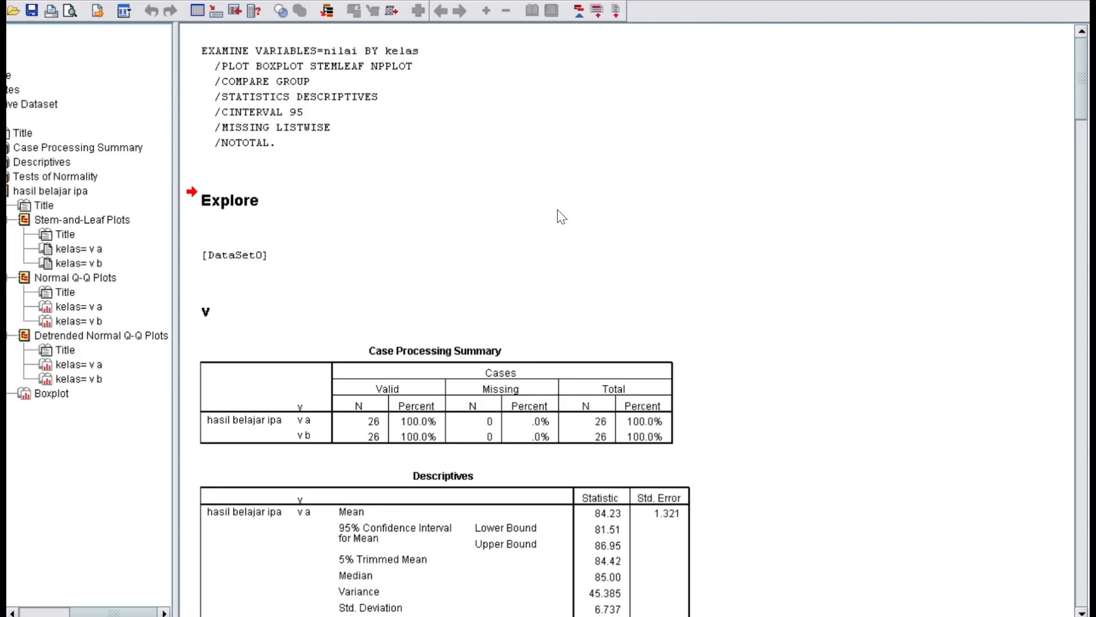
pyautogui.scroll(-4, 542, 186)
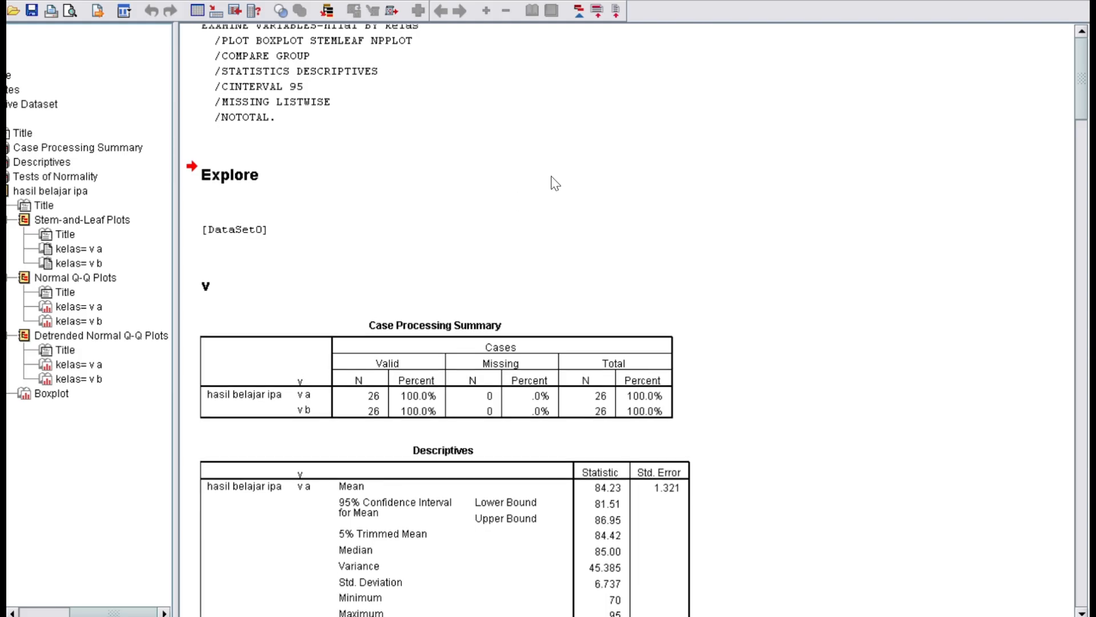
pyautogui.scroll(-10, 508, 217)
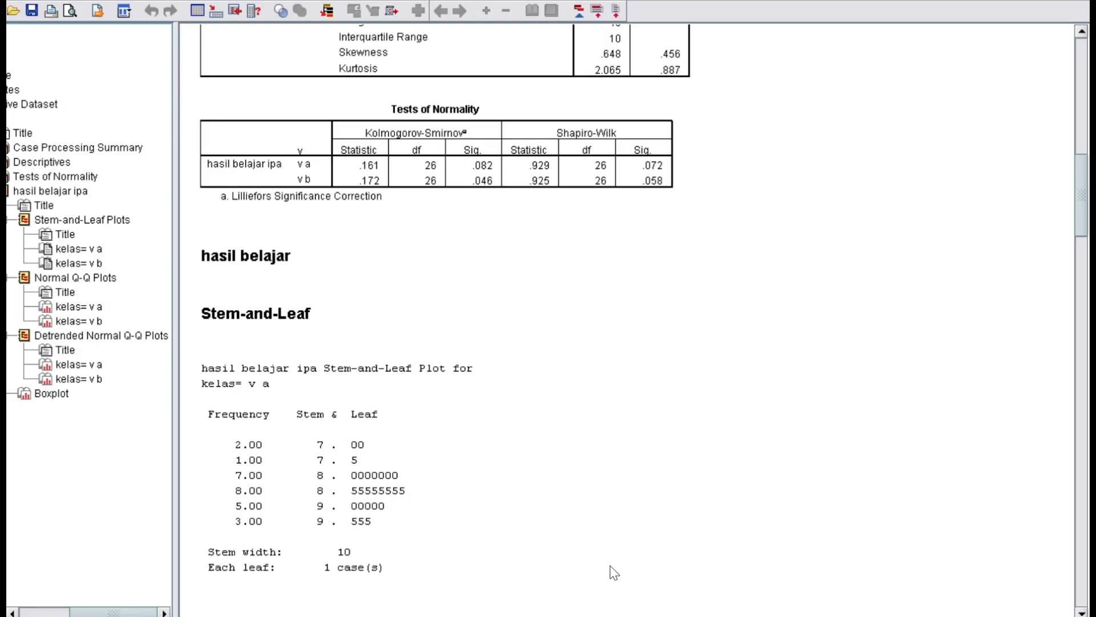
# Switch to the UAS STATISTIKA document in Word, shrink its window over the output and review the Uji Normalitas criteria.
pyautogui.moveTo(514, 616)
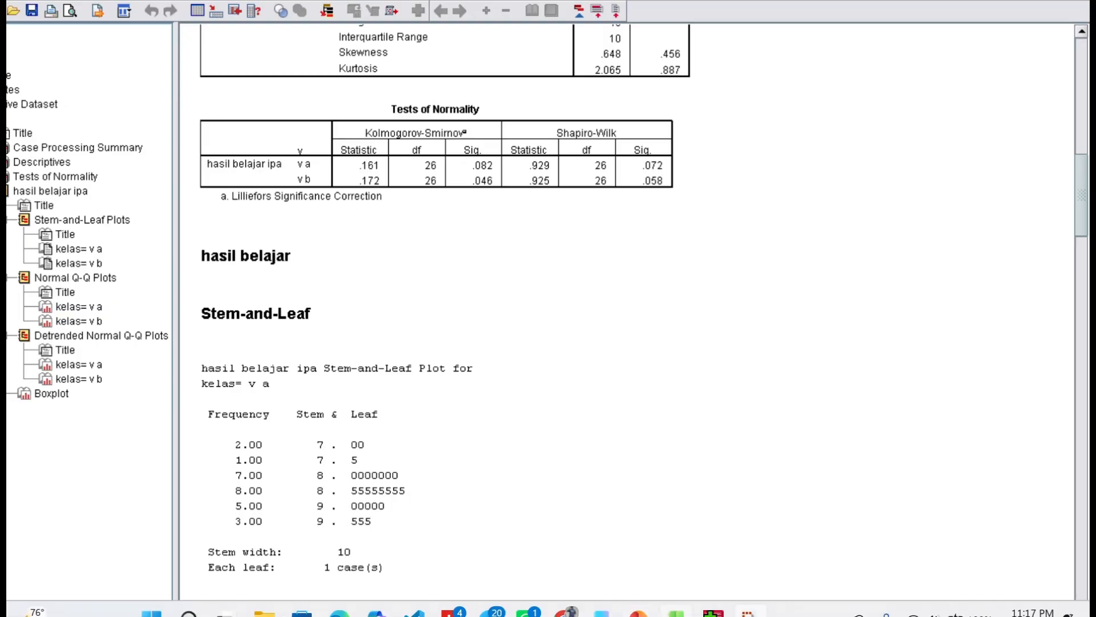
pyautogui.click(602, 614)
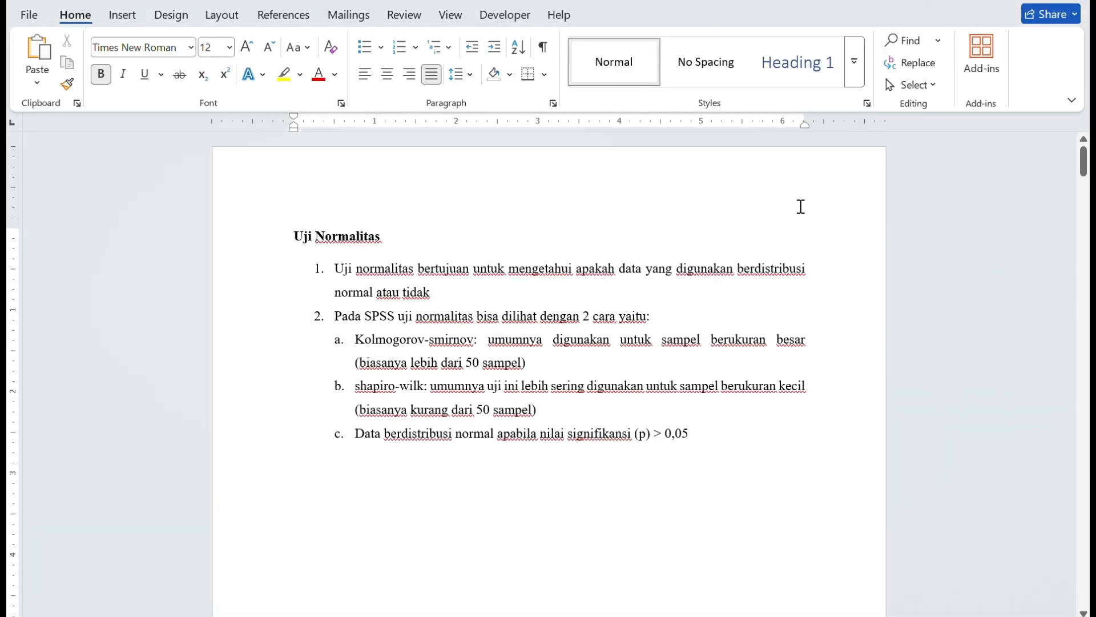
pyautogui.click(1030, 0)
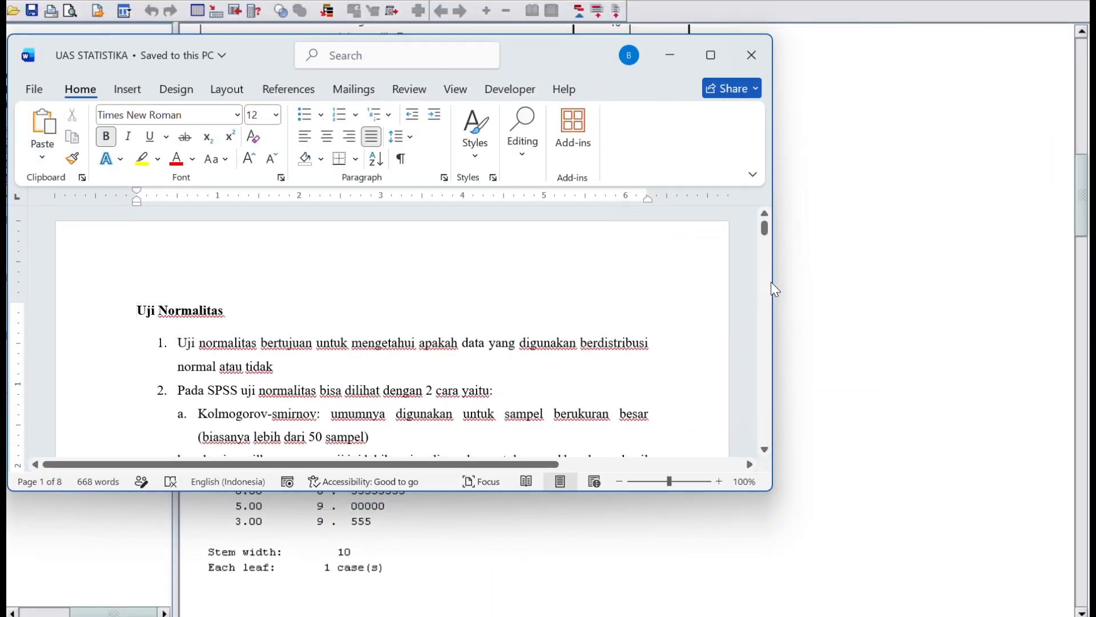
pyautogui.scroll(-3, 771, 282)
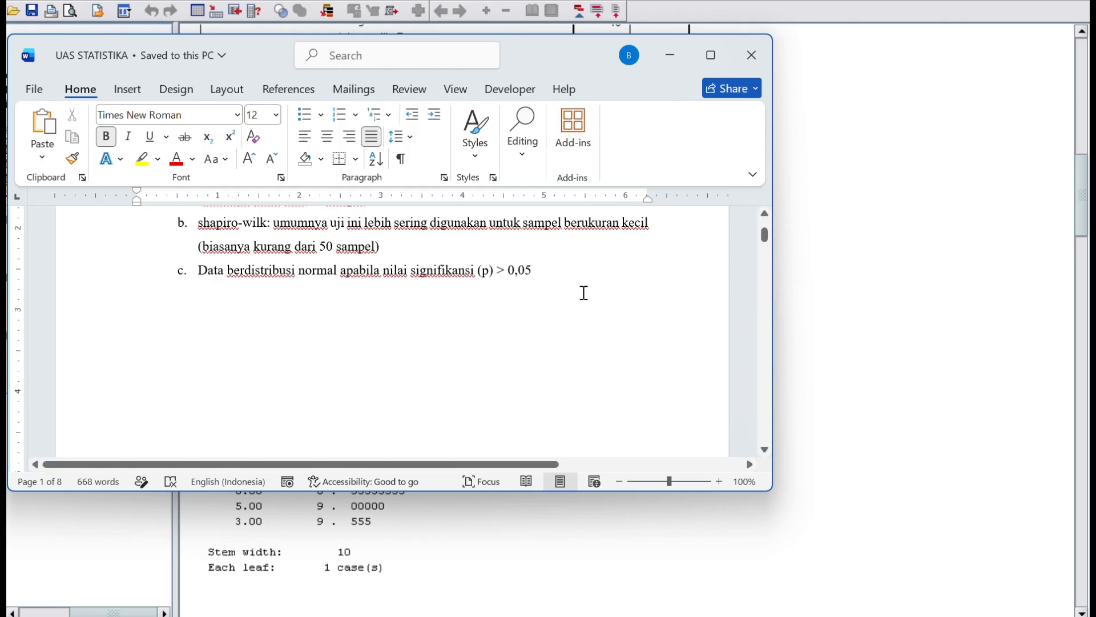
pyautogui.scroll(3, 577, 291)
pyautogui.scroll(-1, 581, 291)
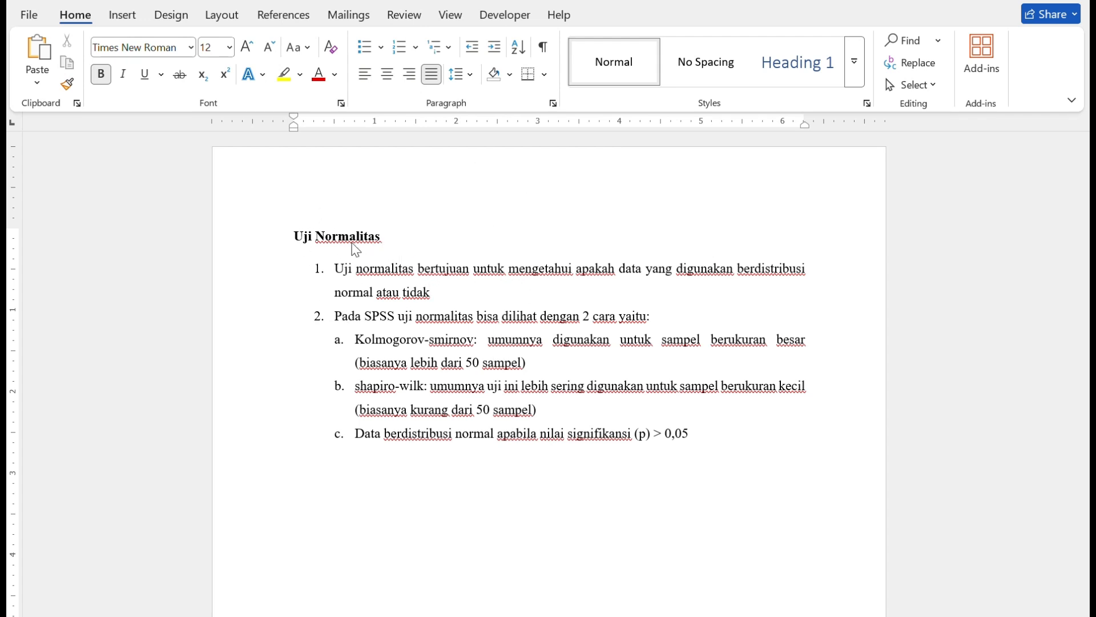
# Read the Uji Homogenitas section of the Word document.
pyautogui.scroll(-2, 397, 274)
pyautogui.scroll(-10, 394, 267)
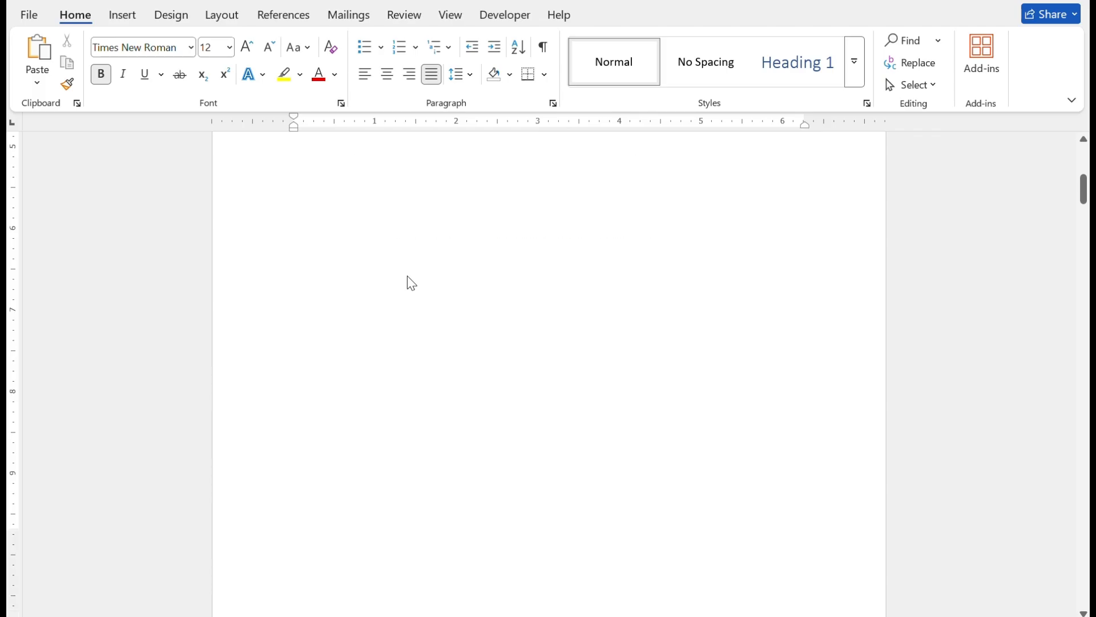
pyautogui.scroll(-5, 411, 285)
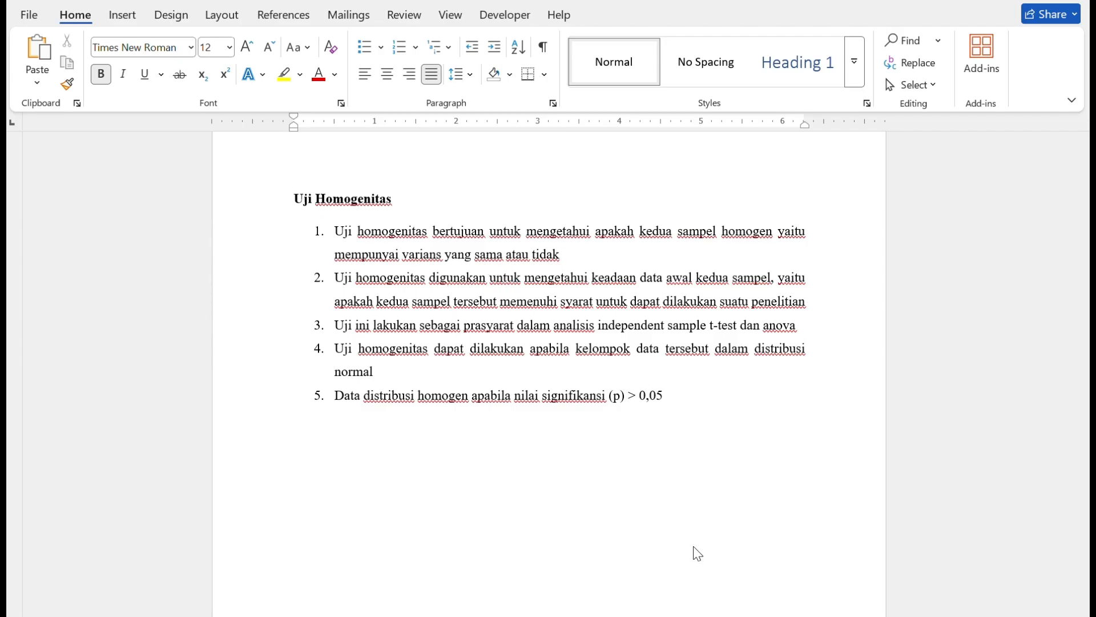
# Switch back to the SPSS data and set up a One-Way ANOVA with hasil belajar ipa [nilai] as dependent and v [kelas] as factor.
pyautogui.click(713, 613)
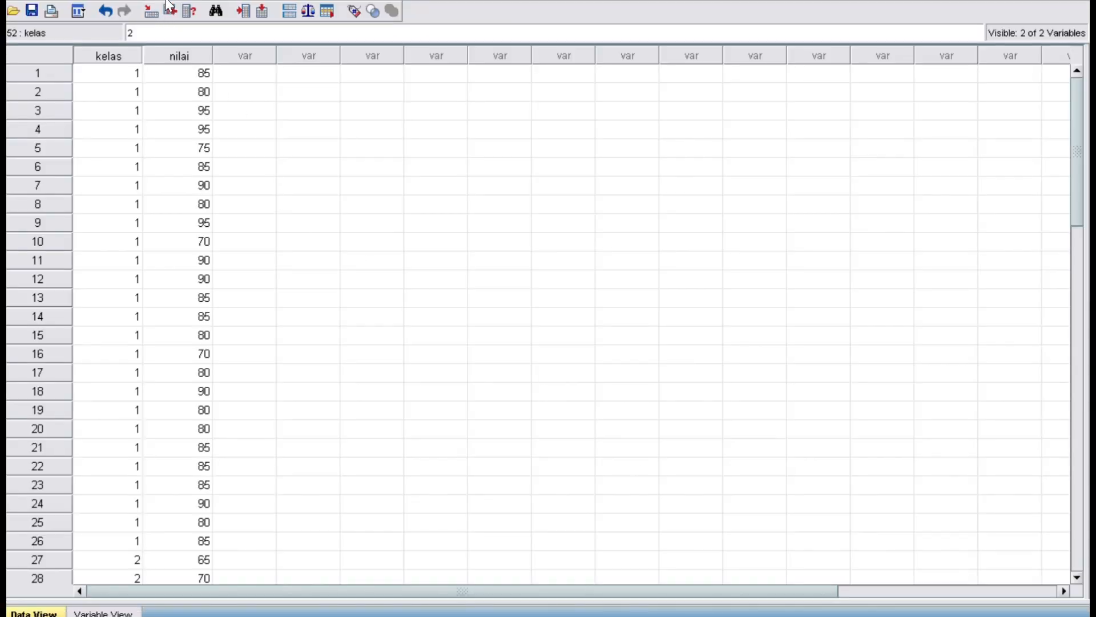
pyautogui.click(224, 1)
pyautogui.moveTo(234, 12)
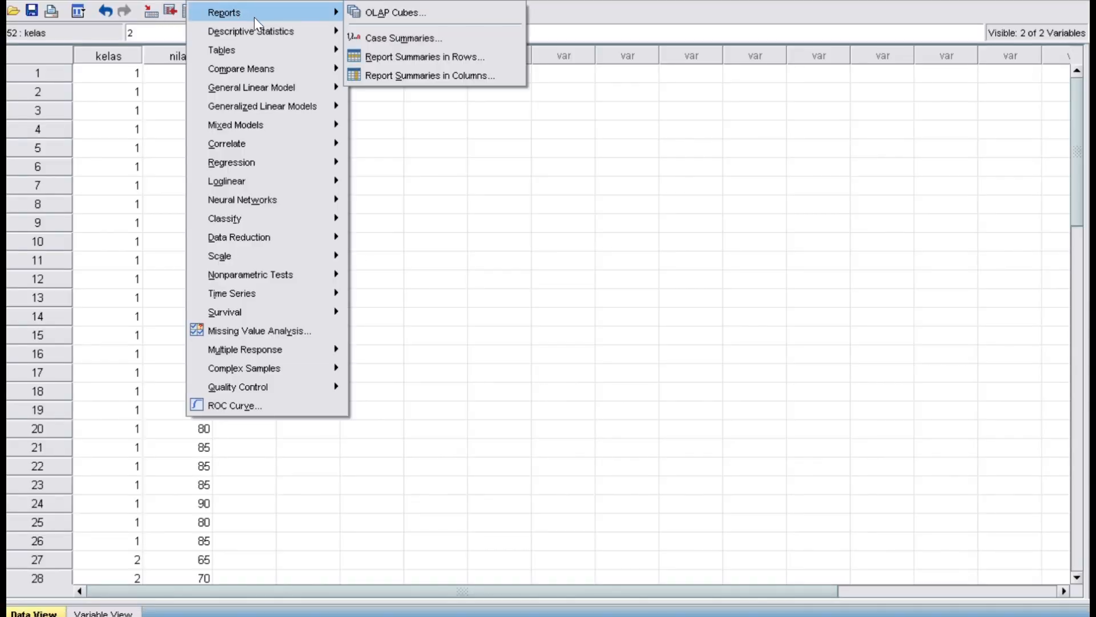
pyautogui.moveTo(263, 67)
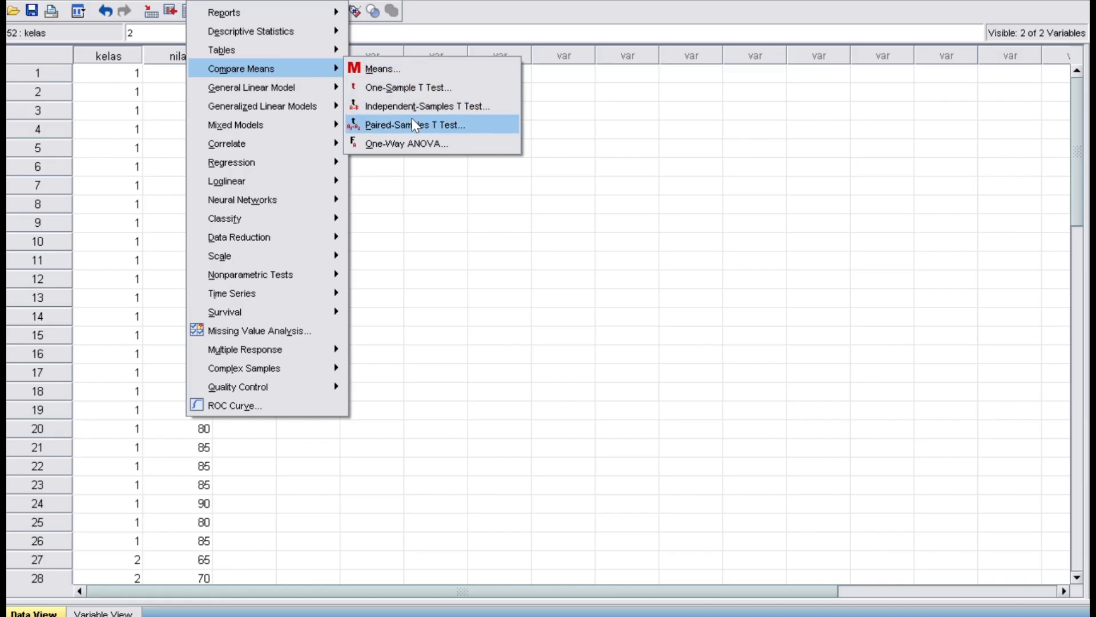
pyautogui.click(390, 144)
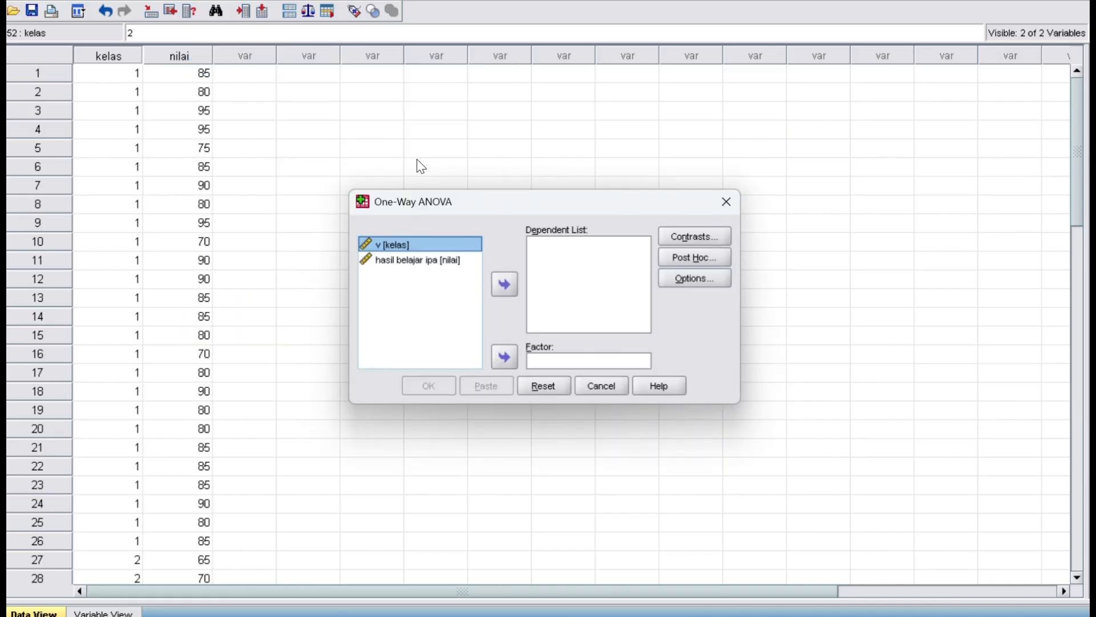
pyautogui.click(421, 264)
pyautogui.click(505, 292)
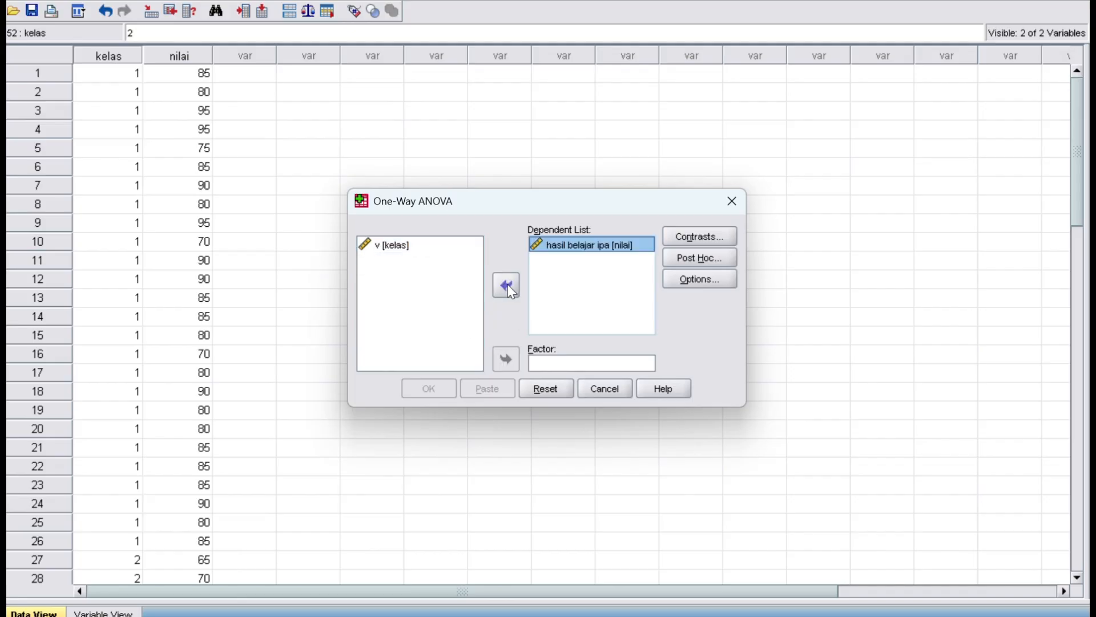
pyautogui.click(415, 249)
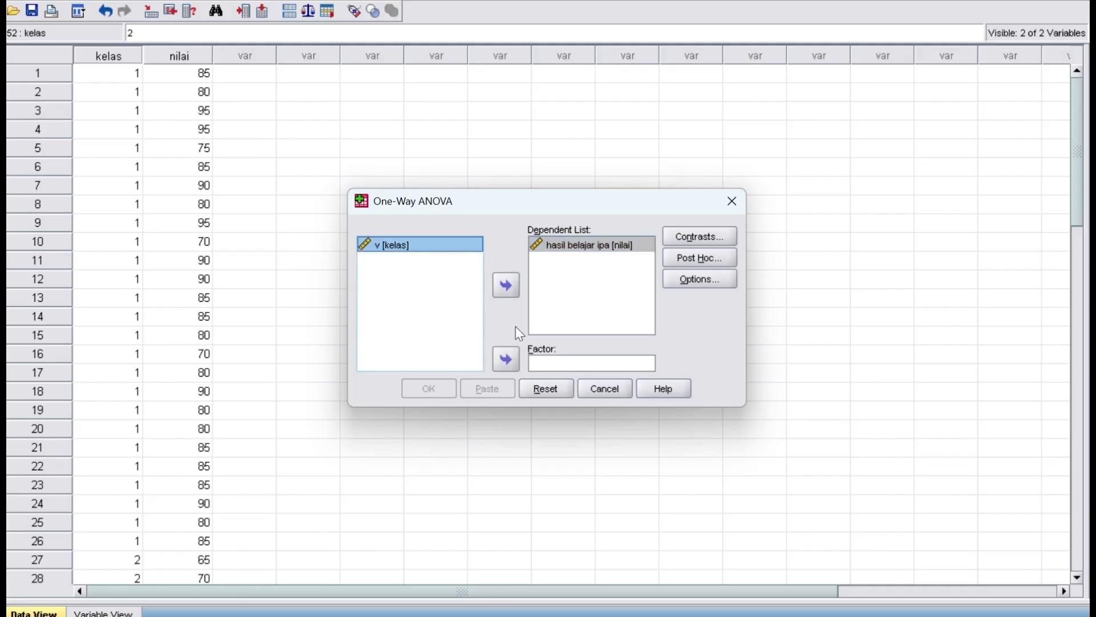
pyautogui.click(506, 359)
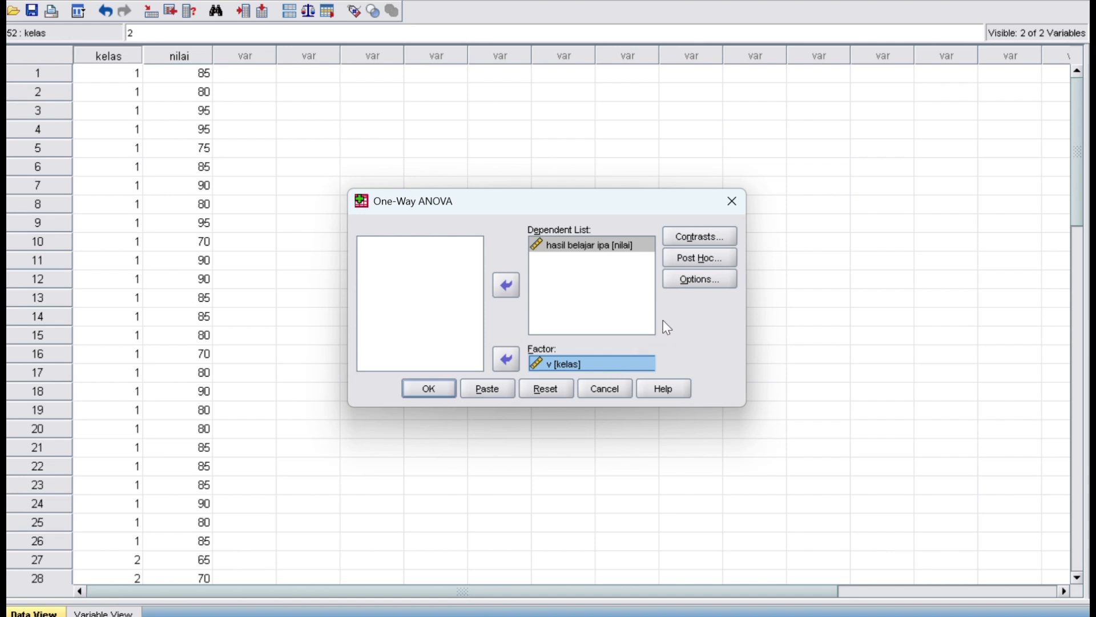
# Enable the homogeneity of variance test for the One-Way ANOVA and run the analysis.
pyautogui.click(687, 283)
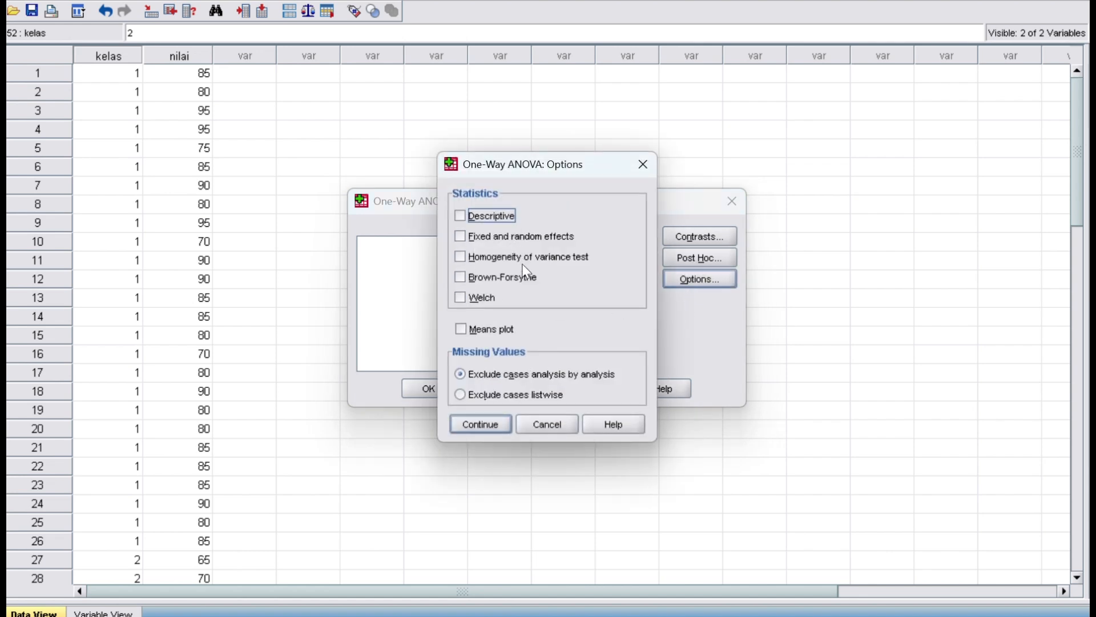
pyautogui.click(461, 257)
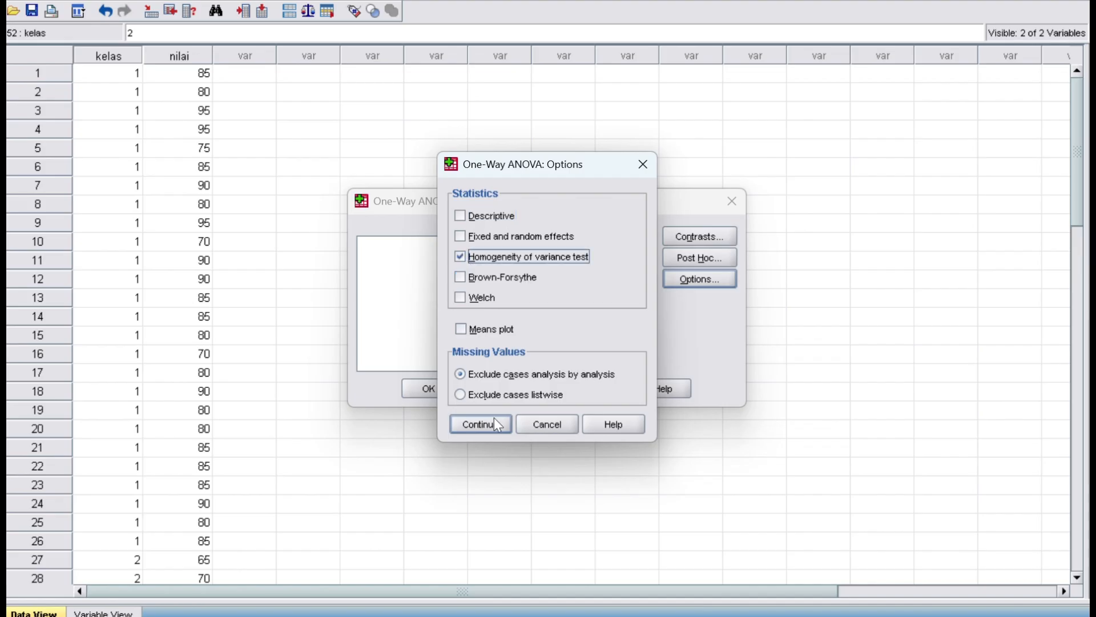
pyautogui.click(479, 425)
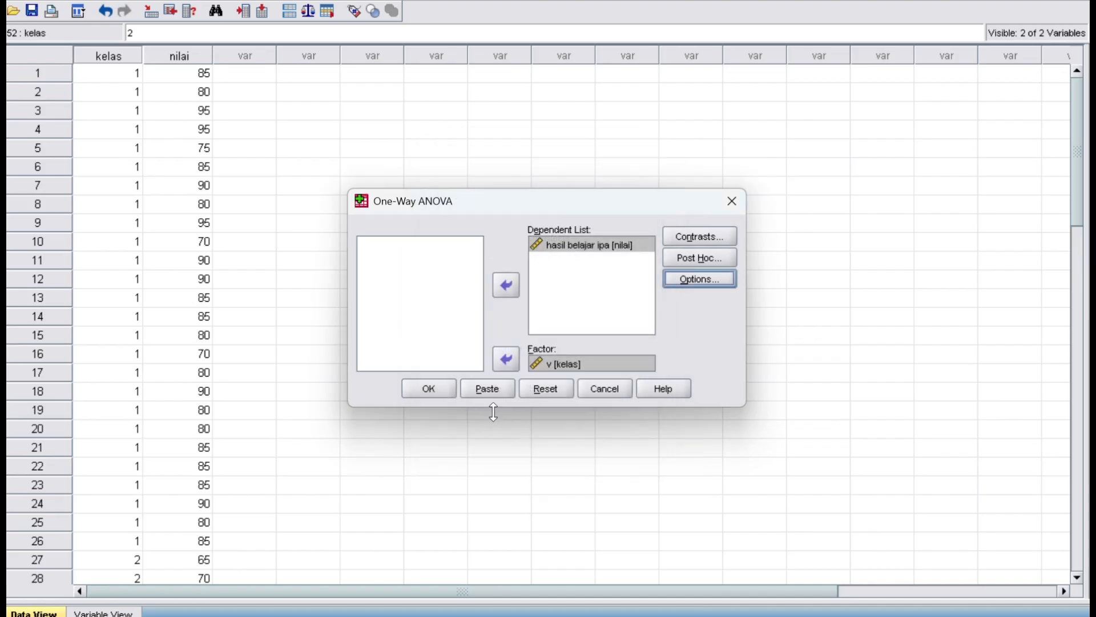
pyautogui.click(429, 388)
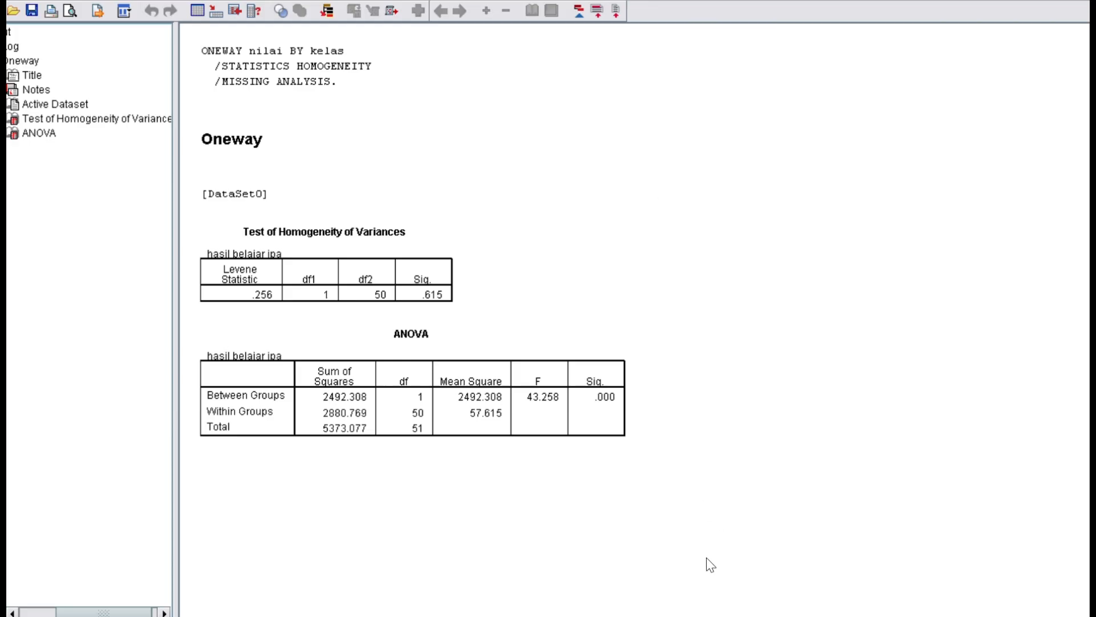
# Switch to the Word document, place its reduced window beside the SPSS output and compare the homogeneity results with the Uji Homogenitas criteria.
pyautogui.moveTo(713, 615)
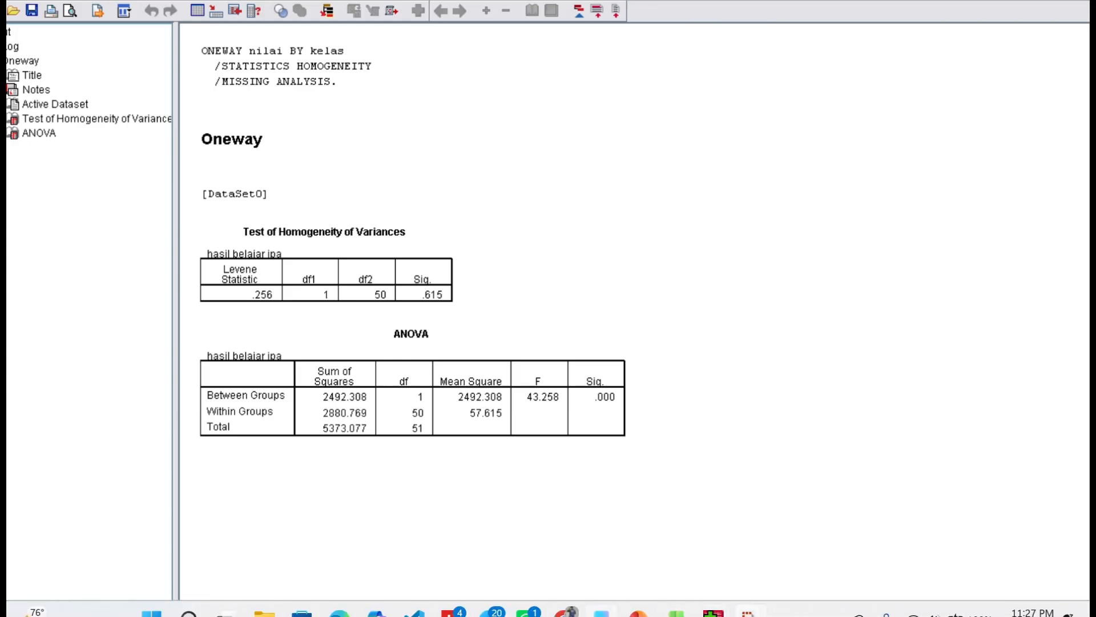
pyautogui.click(601, 613)
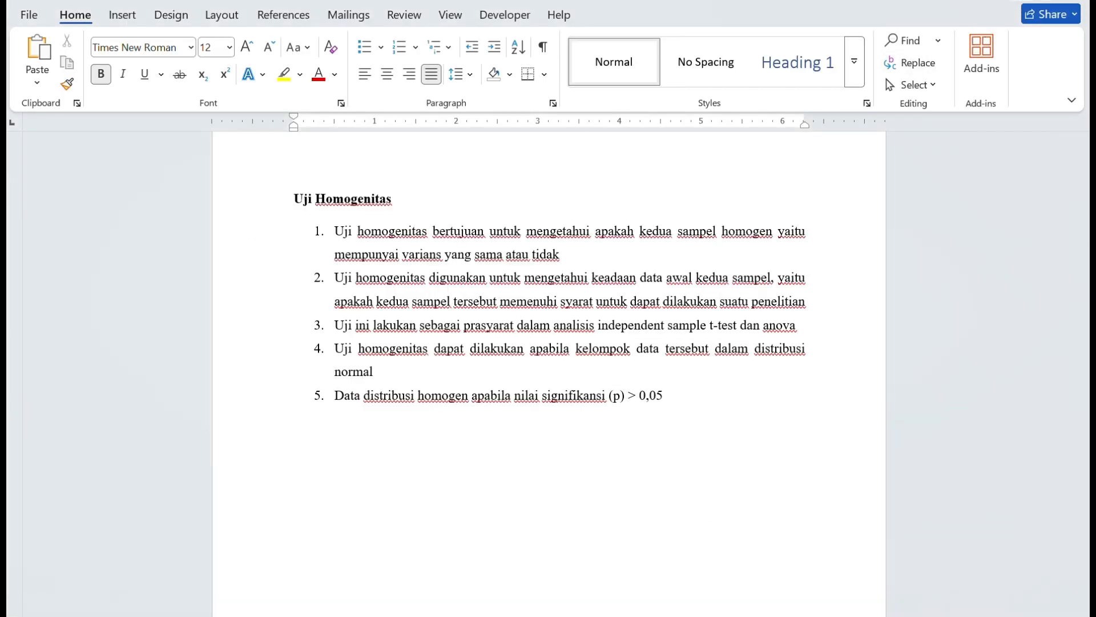
pyautogui.click(1030, 1)
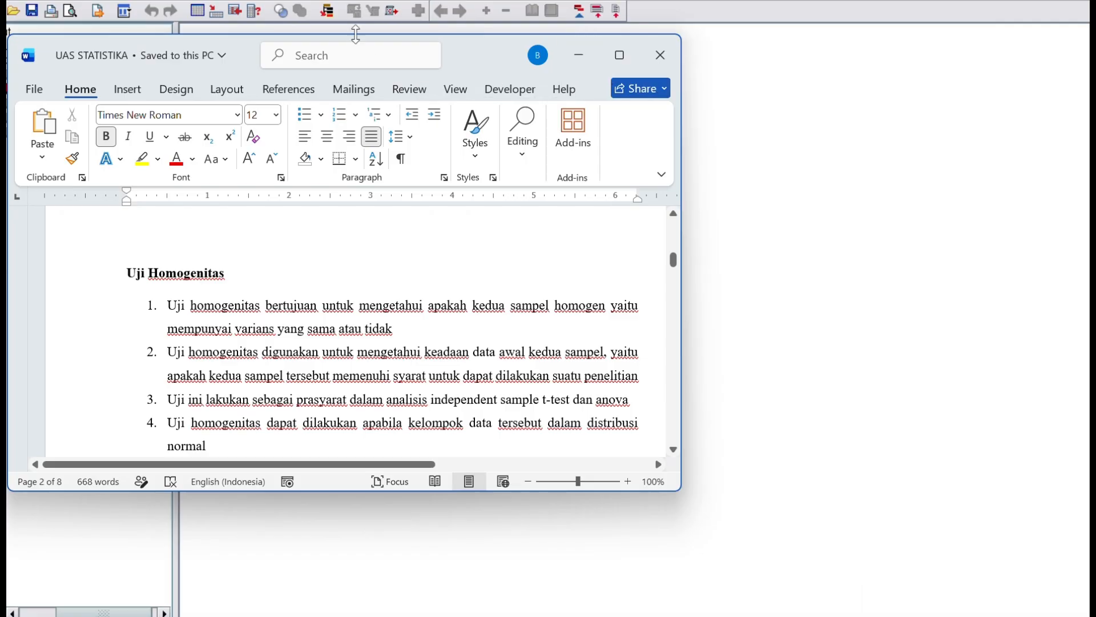
pyautogui.moveTo(249, 42); pyautogui.dragTo(6, 131)
pyautogui.moveTo(474, 167); pyautogui.dragTo(729, 110)
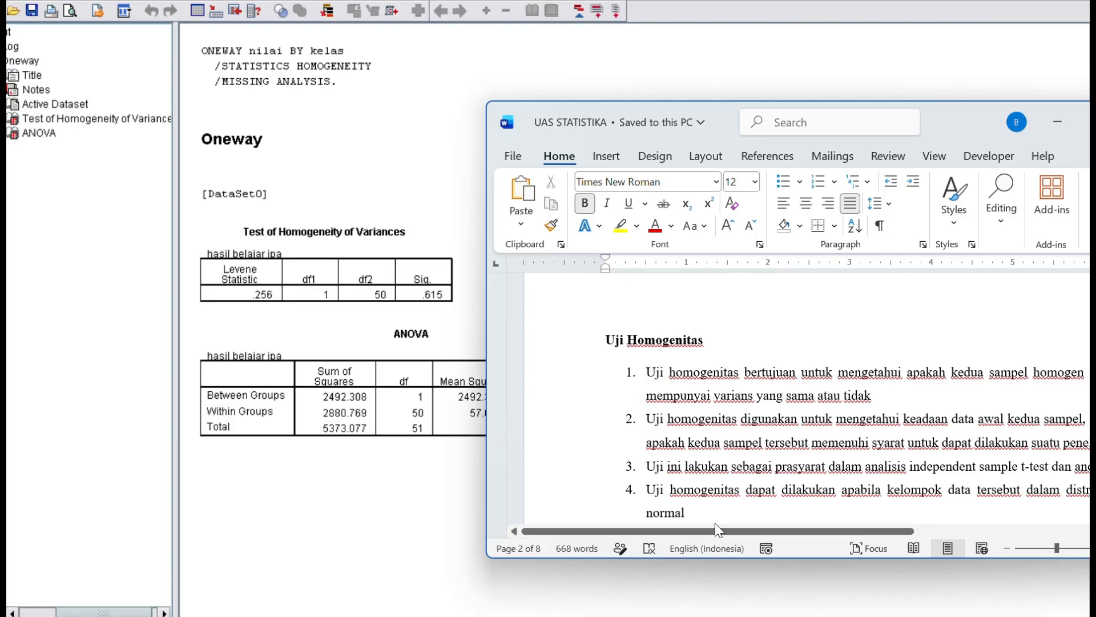
pyautogui.scroll(-3, 733, 436)
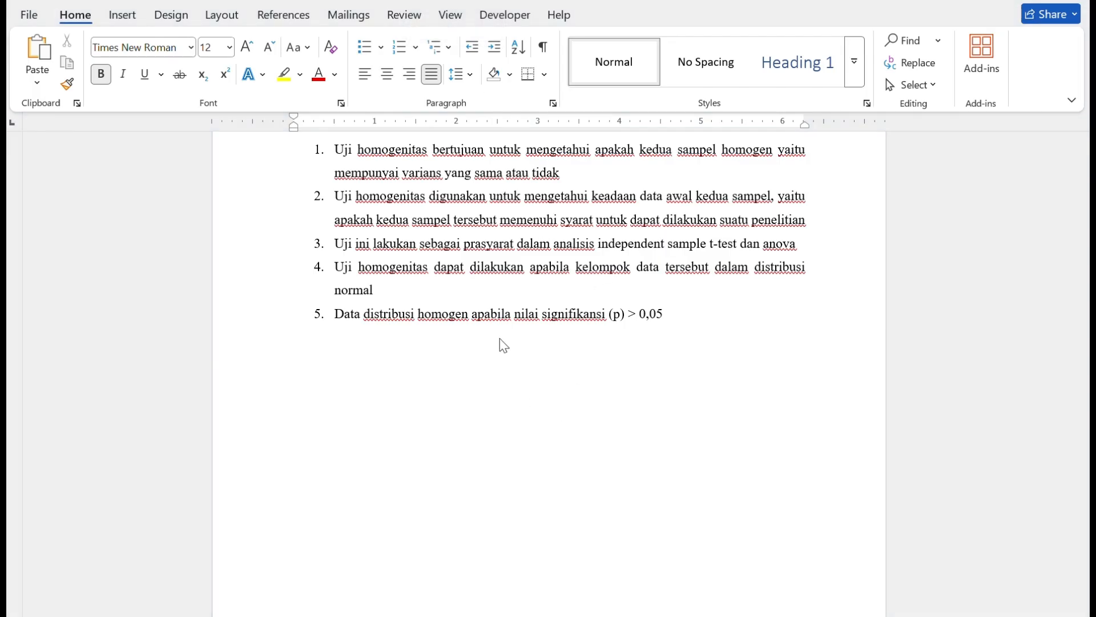
# Read on in the Word document from Uji Homogenitas through the Uji t definition to the Uji t diagram.
pyautogui.scroll(1, 498, 331)
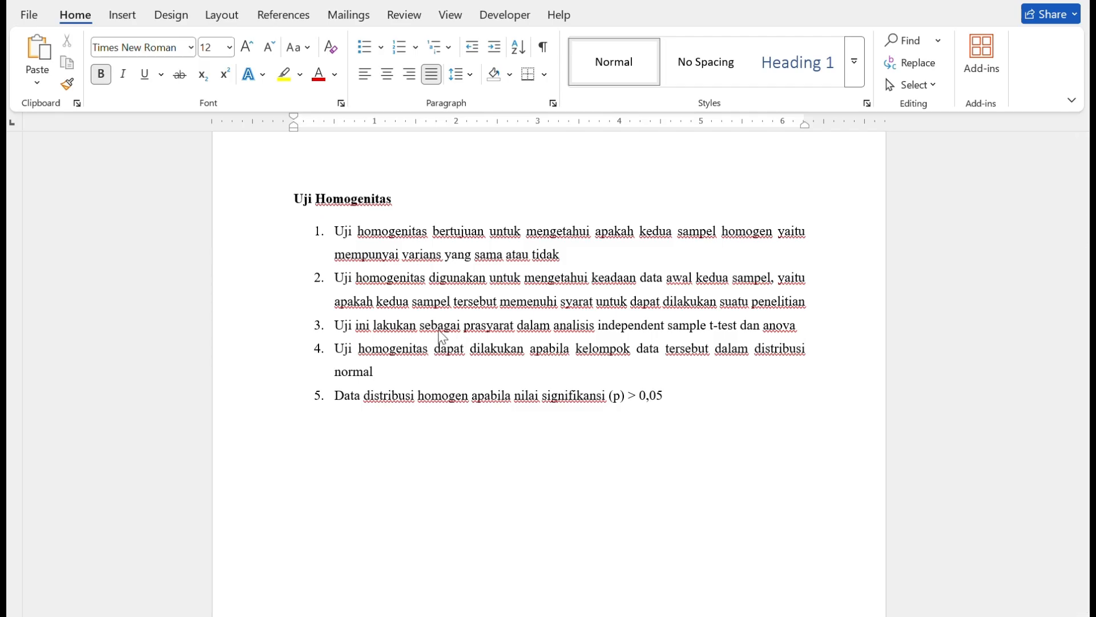
pyautogui.scroll(-1, 443, 337)
pyautogui.scroll(-5, 442, 337)
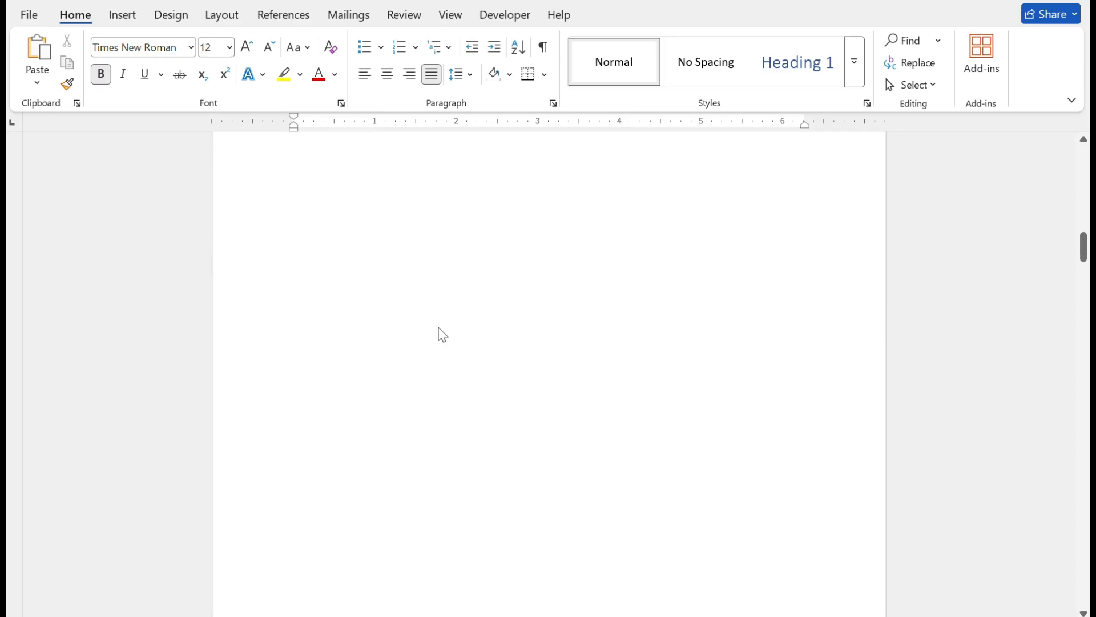
pyautogui.scroll(-5, 444, 331)
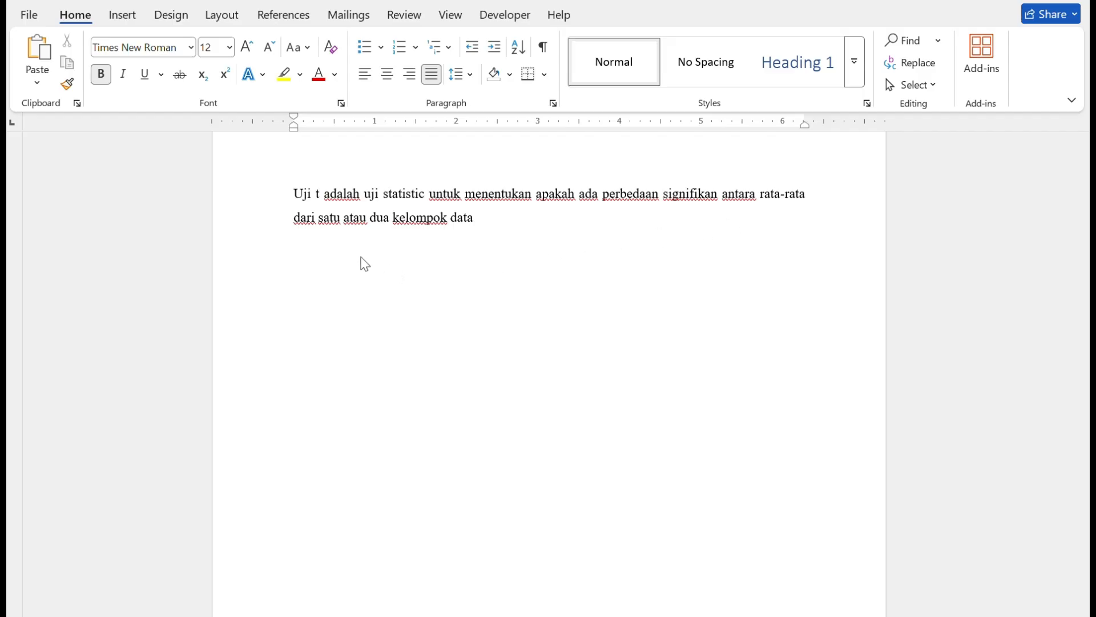
pyautogui.scroll(-15, 430, 368)
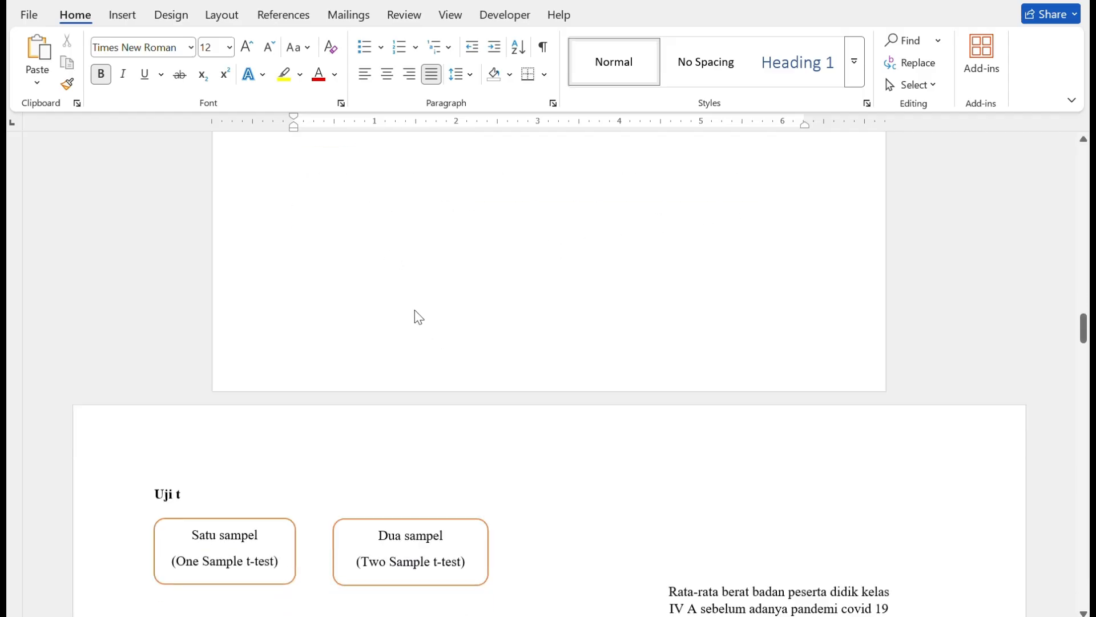
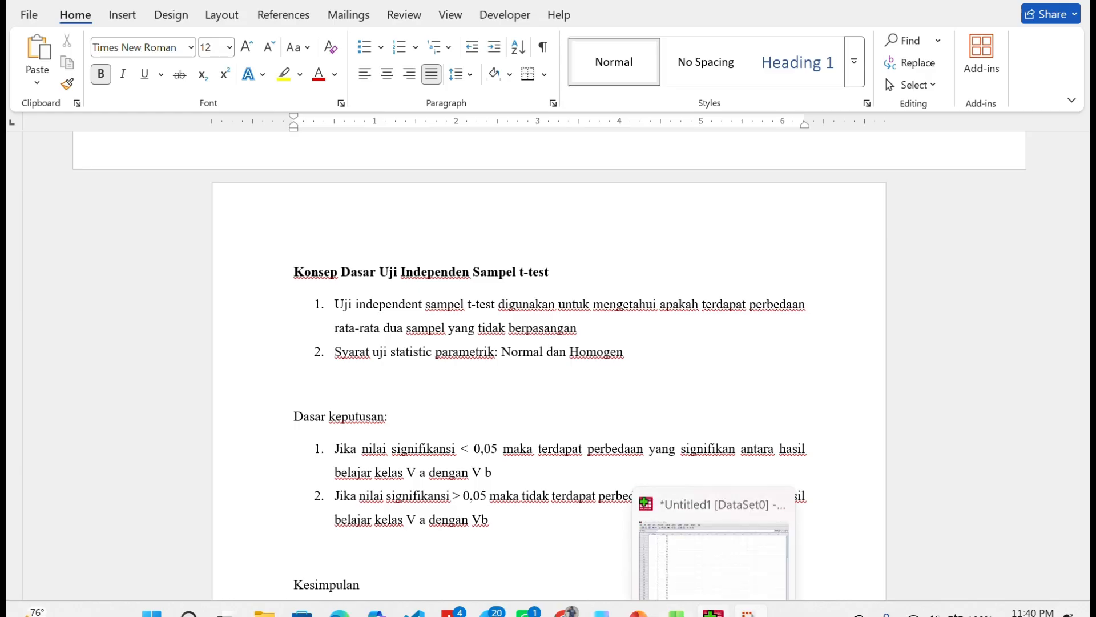
# Switch to the SPSS data and set up an Independent-Samples T Test of hasil belajar ipa [nilai] grouped by v [kelas], accepting the 95% confidence interval.
pyautogui.click(713, 612)
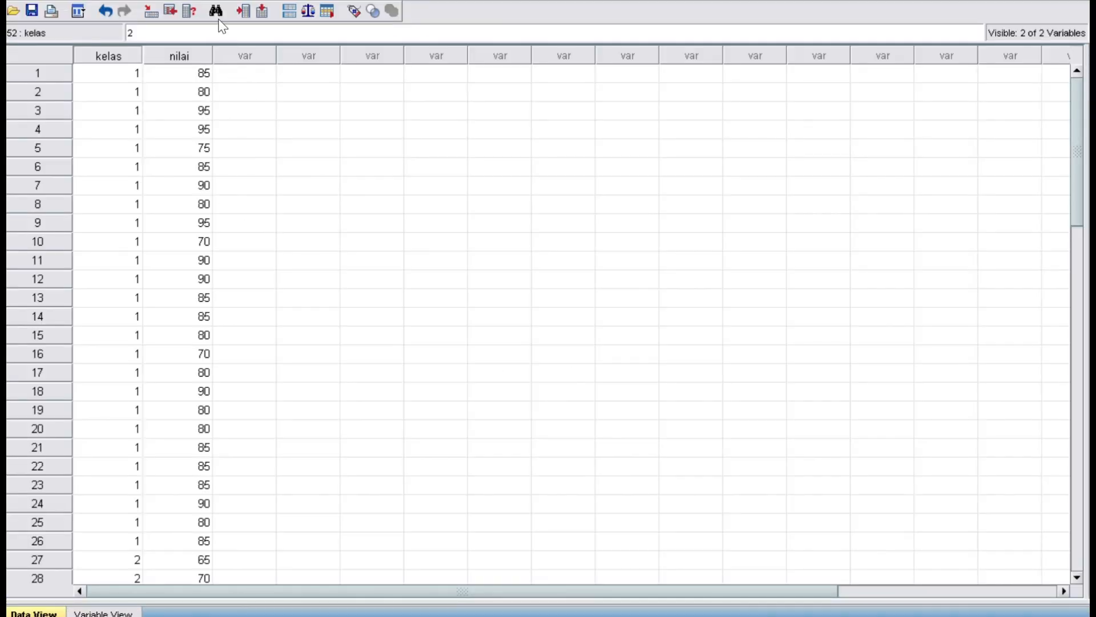
pyautogui.click(213, 1)
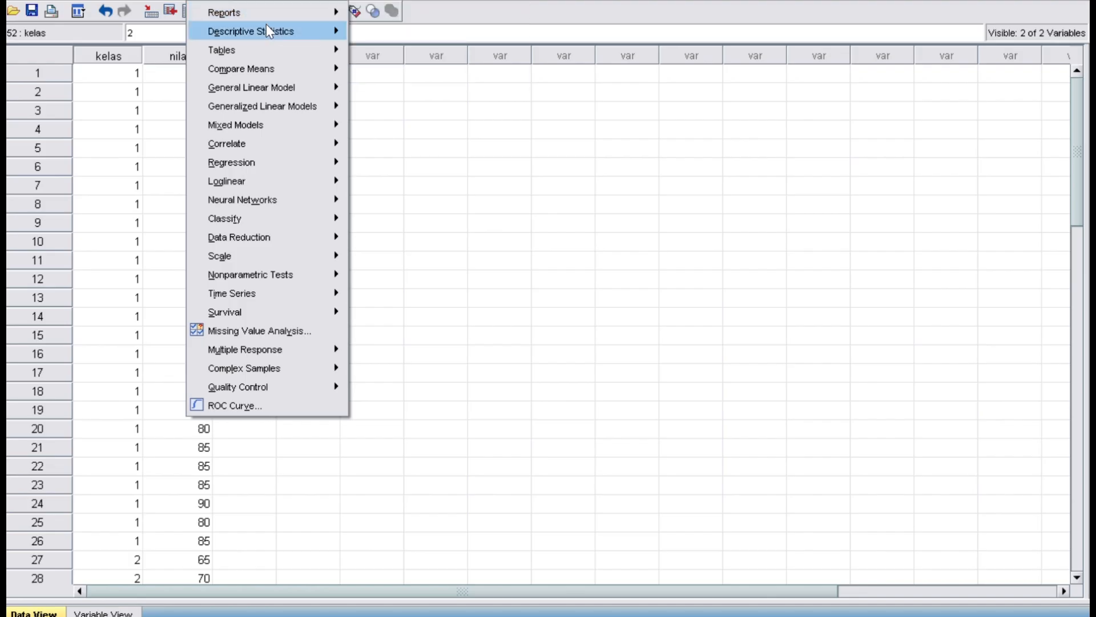
pyautogui.moveTo(293, 70)
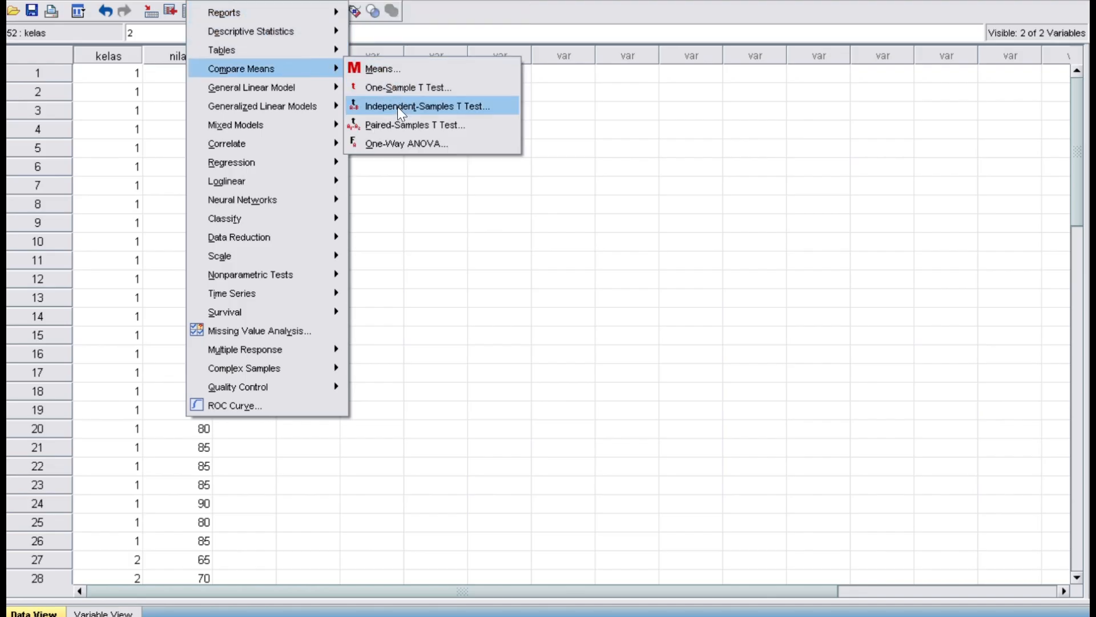
pyautogui.click(429, 109)
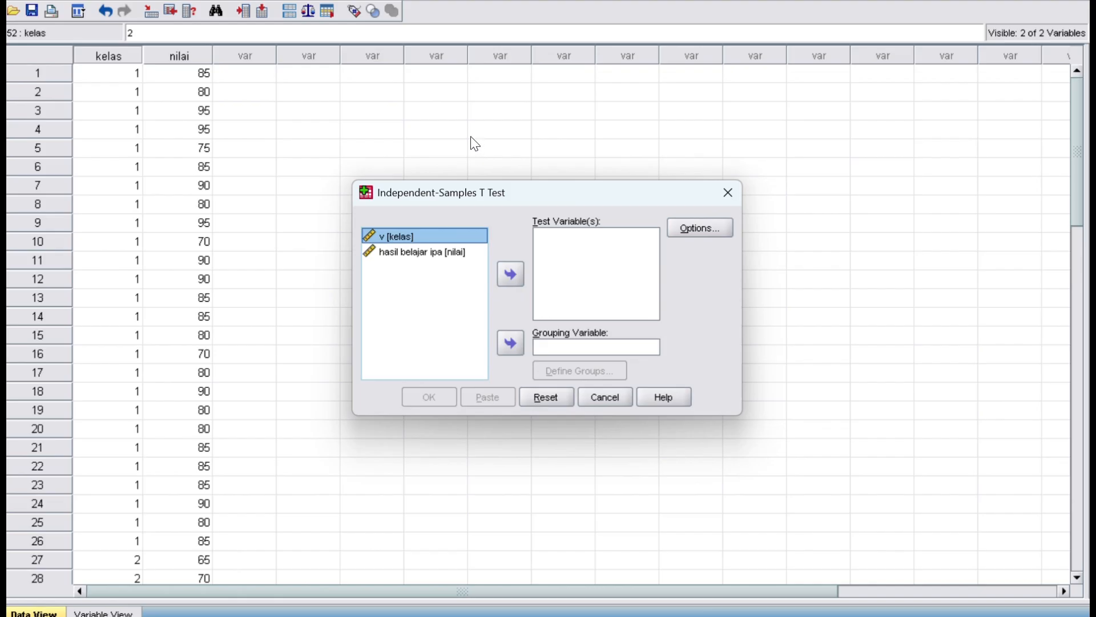
pyautogui.click(421, 253)
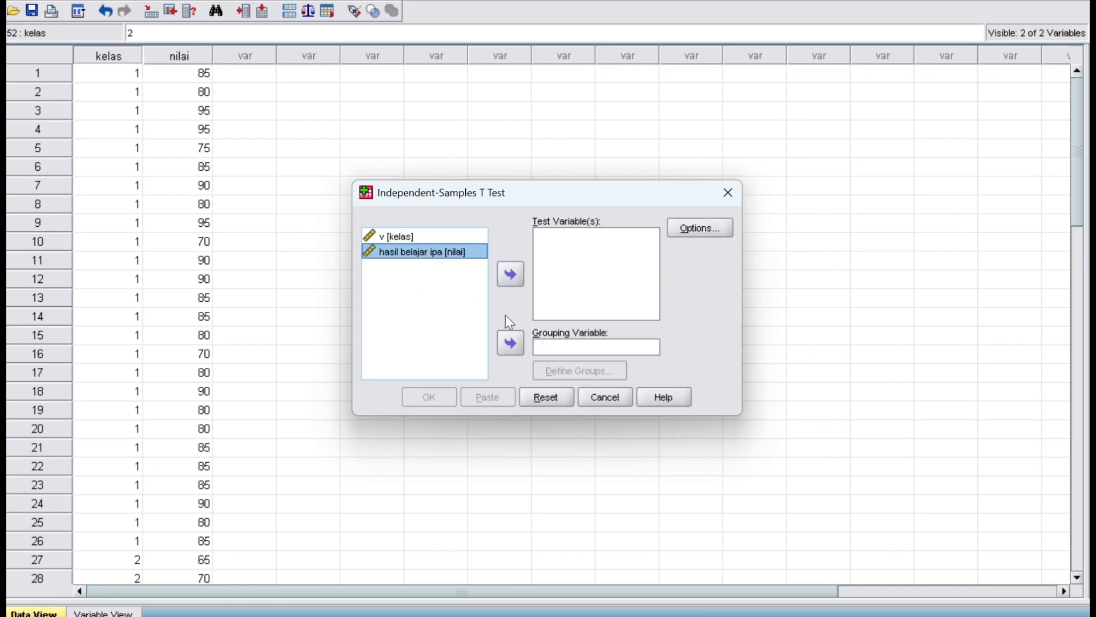
pyautogui.click(511, 276)
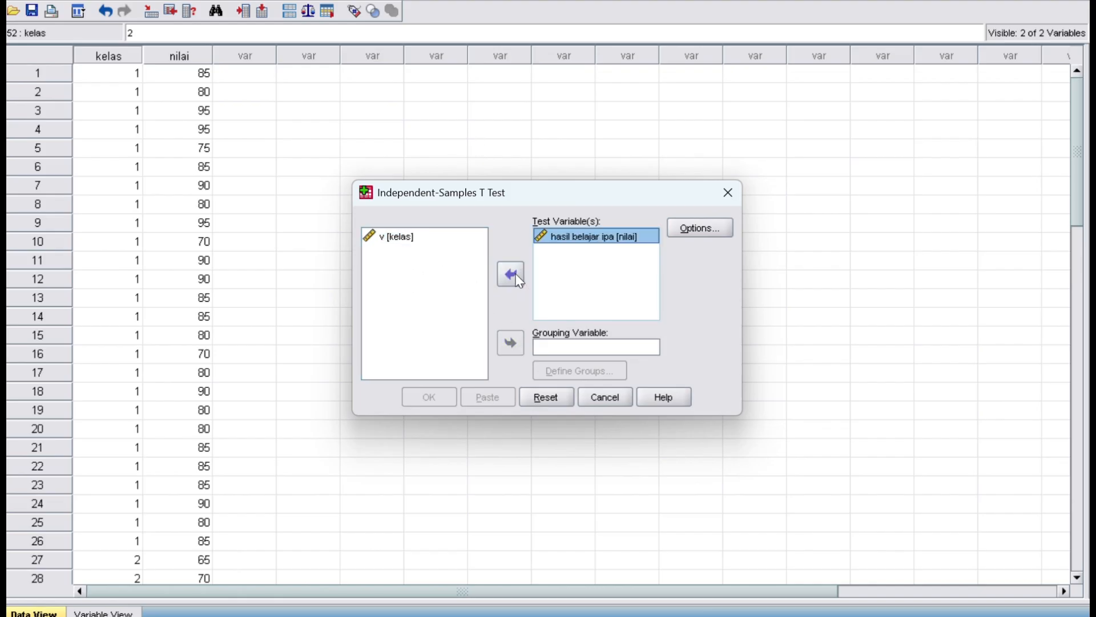
pyautogui.click(399, 236)
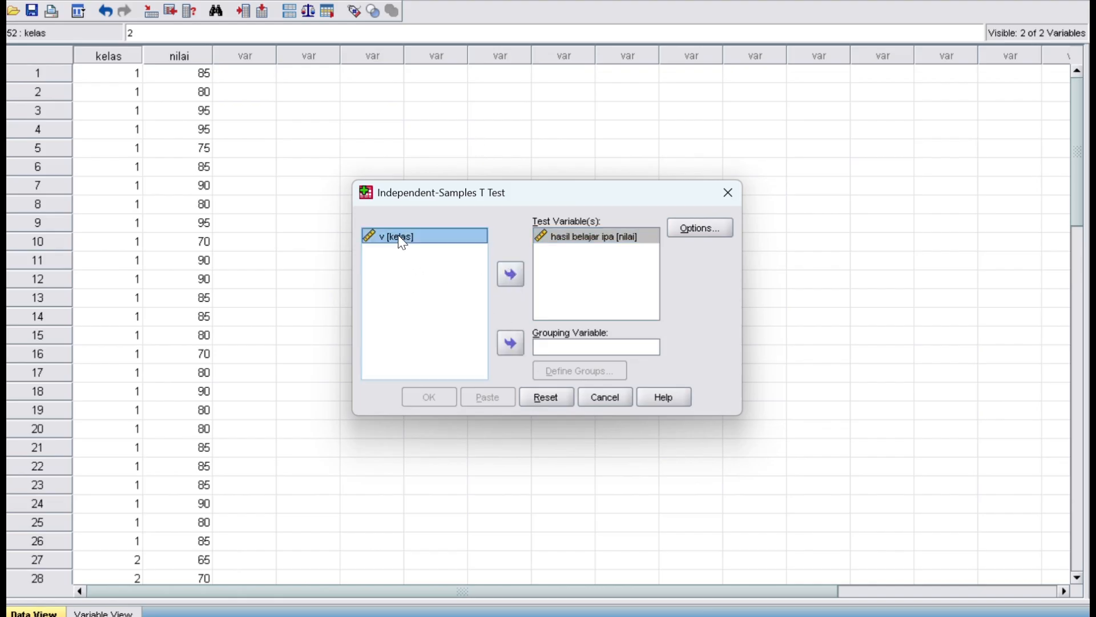
pyautogui.click(511, 342)
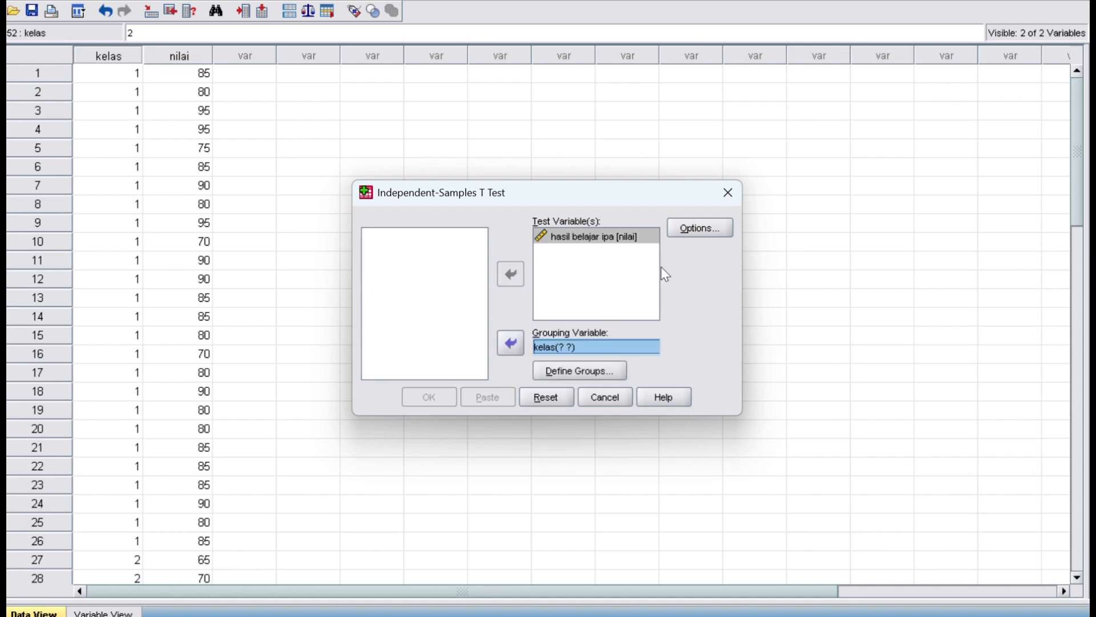
pyautogui.click(693, 229)
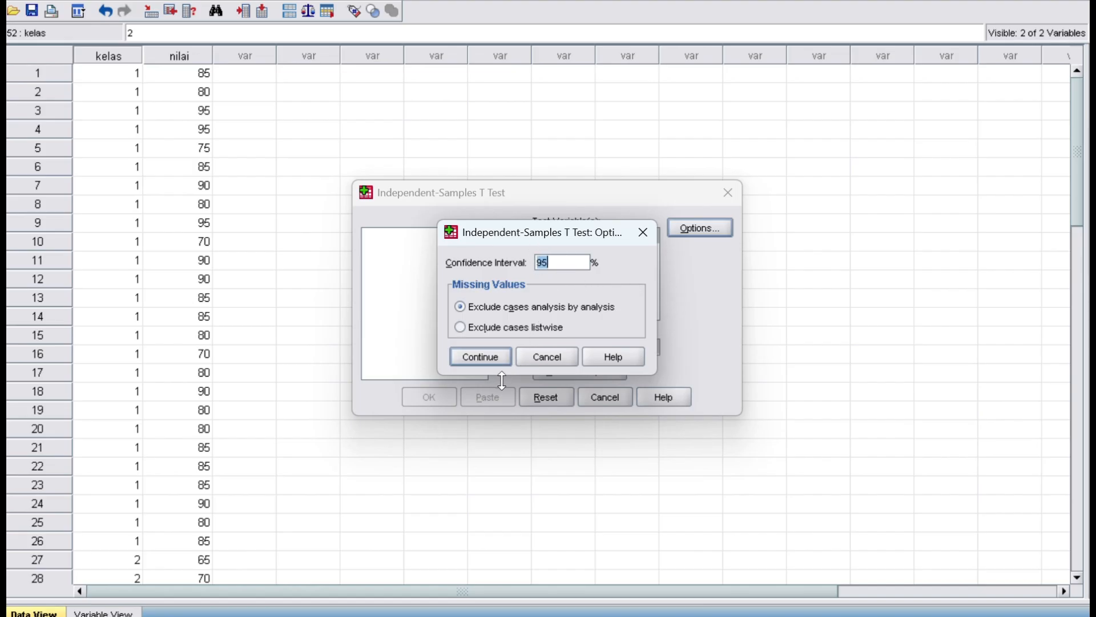
pyautogui.click(488, 357)
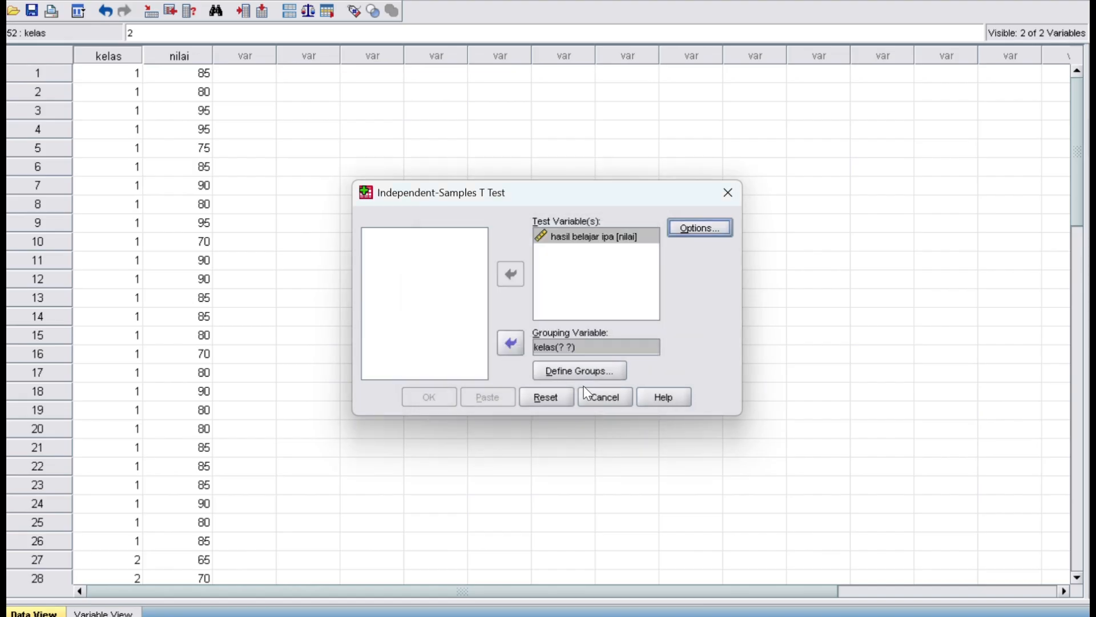
pyautogui.click(580, 371)
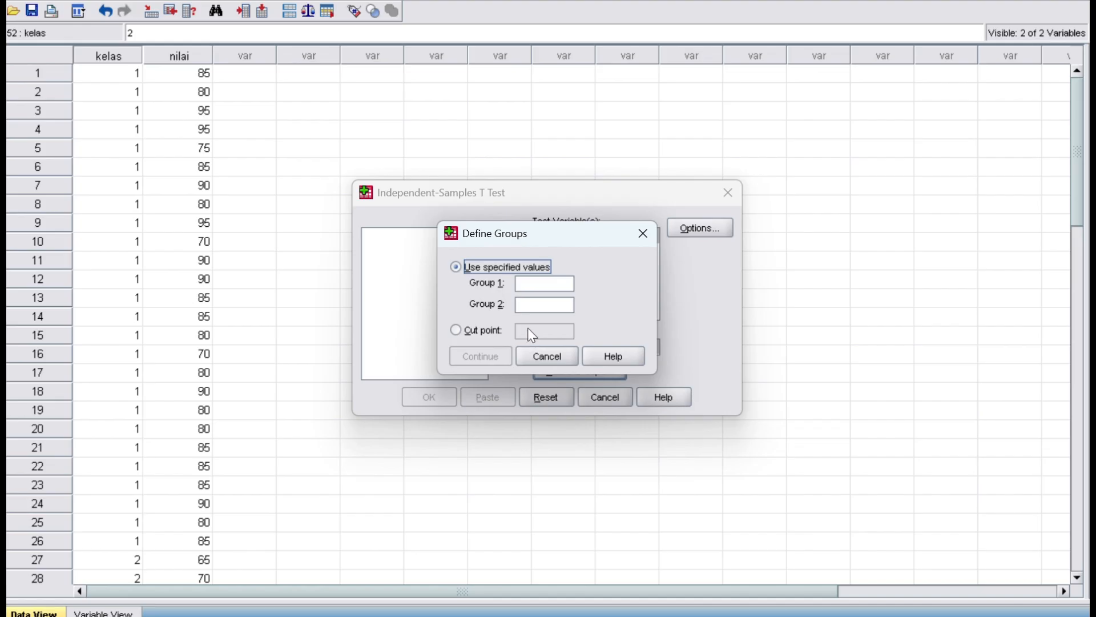
pyautogui.click(525, 286)
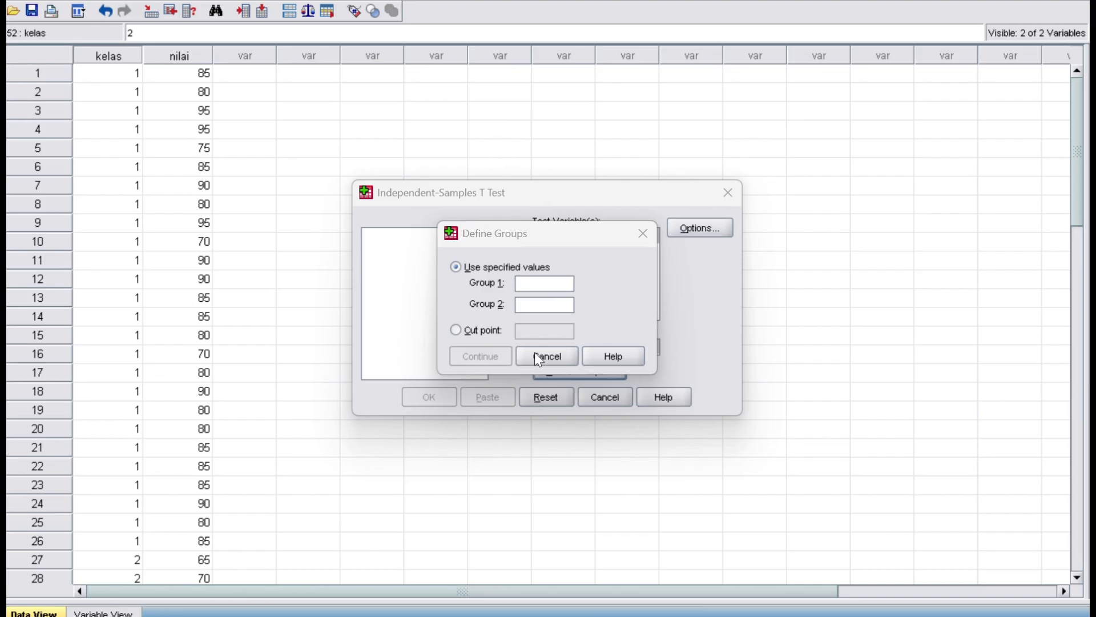
pyautogui.click(649, 229)
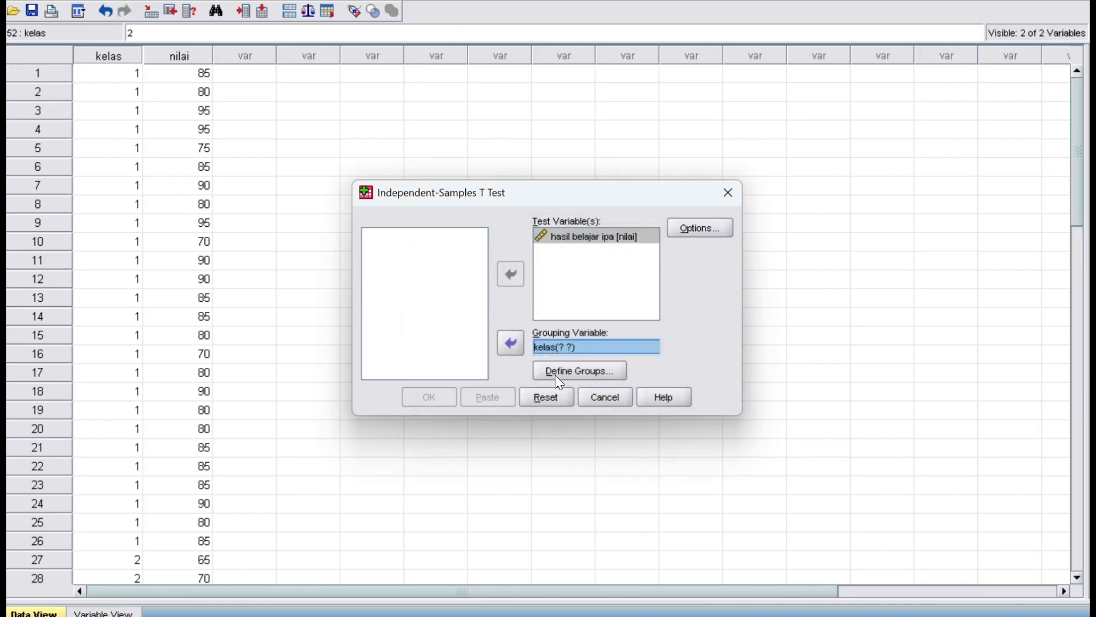
# Define the kelas groups with Group 1 as 1 and Group 2 as 2, and run the Independent-Samples T Test.
pyautogui.click(566, 370)
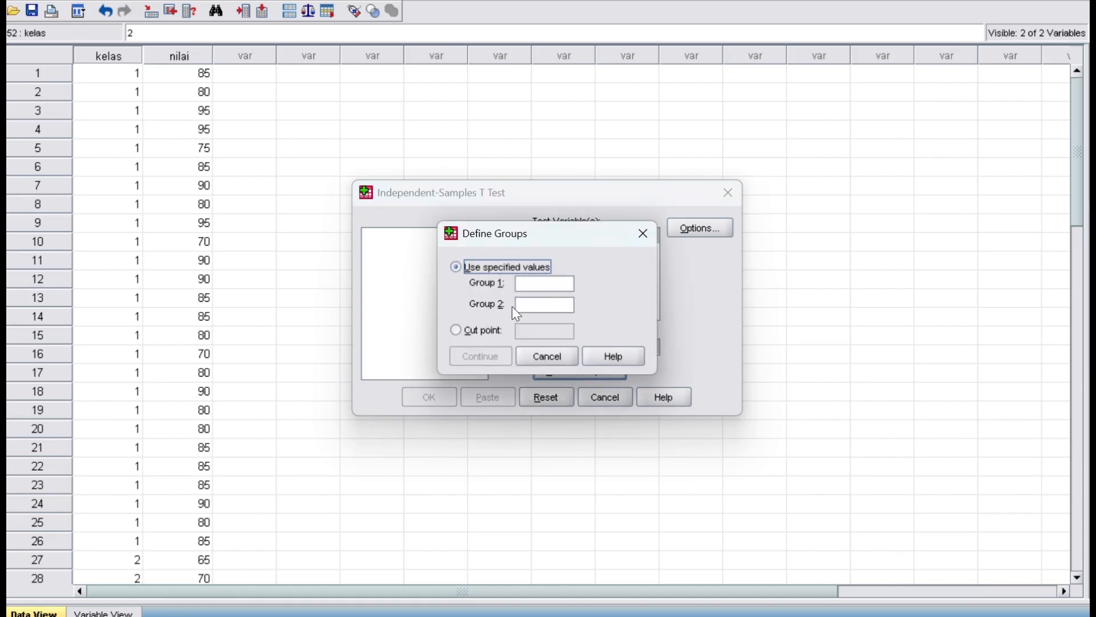
pyautogui.click(528, 286)
pyautogui.write('2')
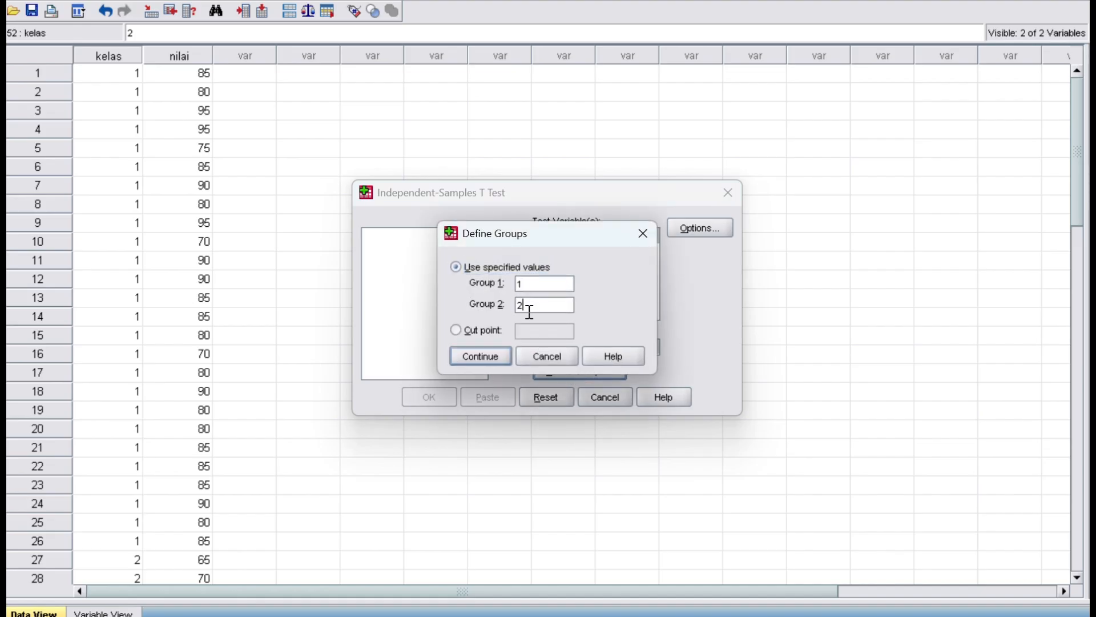
pyautogui.click(490, 360)
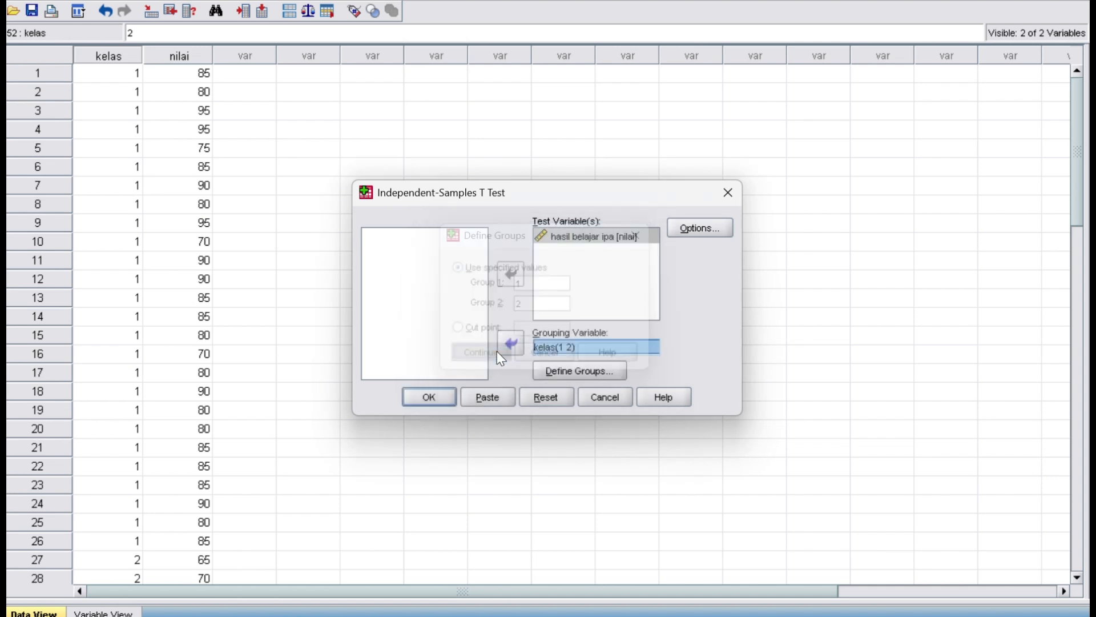
pyautogui.click(423, 398)
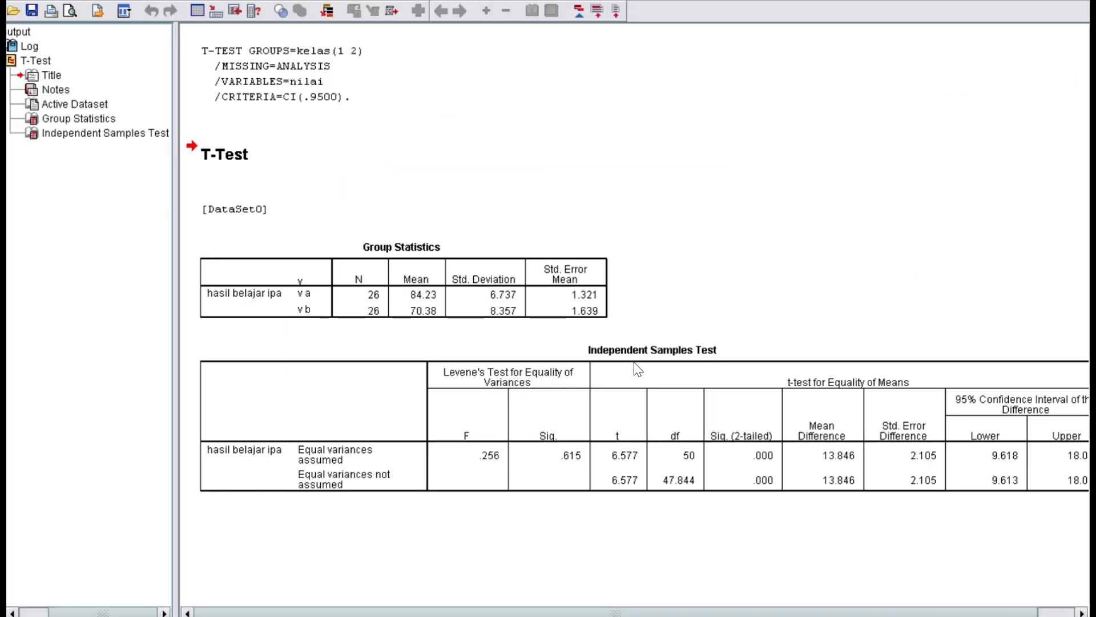
# Compare the Independent Samples Test output with the Word document's Dasar keputusan and Kesimpulan, reading on to Konsep Dasar Paired Sampel T-Test.
pyautogui.hscroll(2, 606, 505)
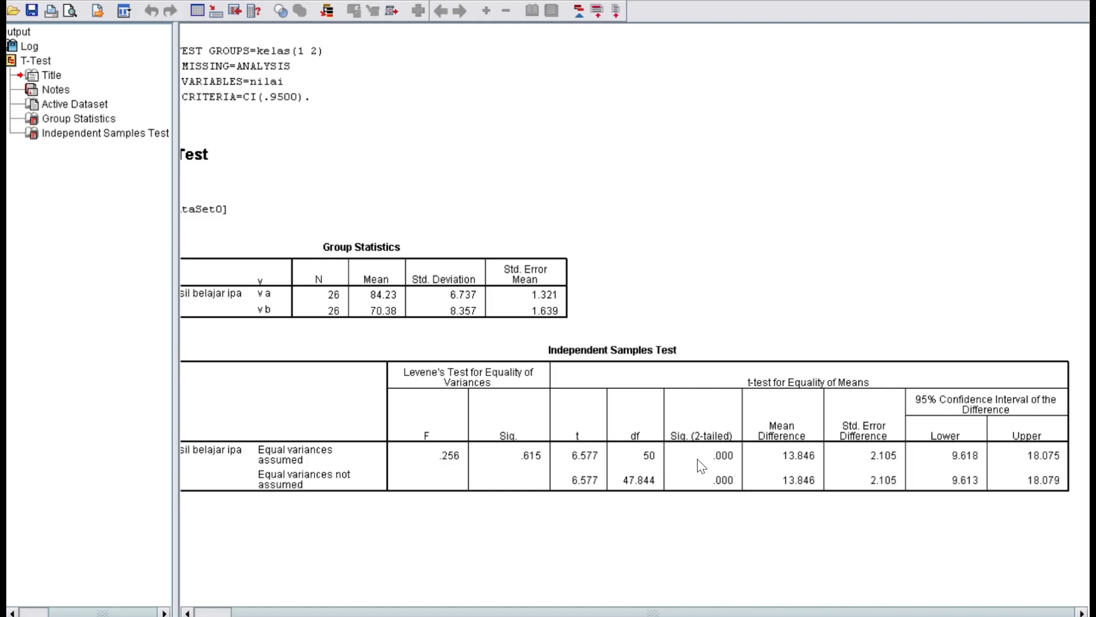
pyautogui.moveTo(703, 615)
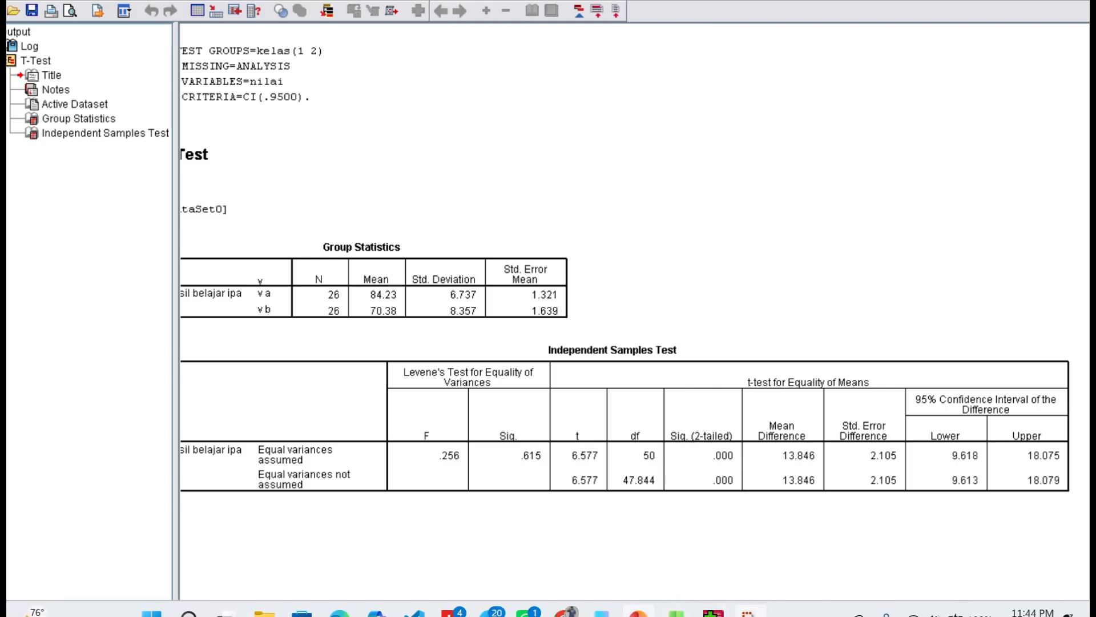
pyautogui.click(601, 610)
pyautogui.scroll(-2, 515, 418)
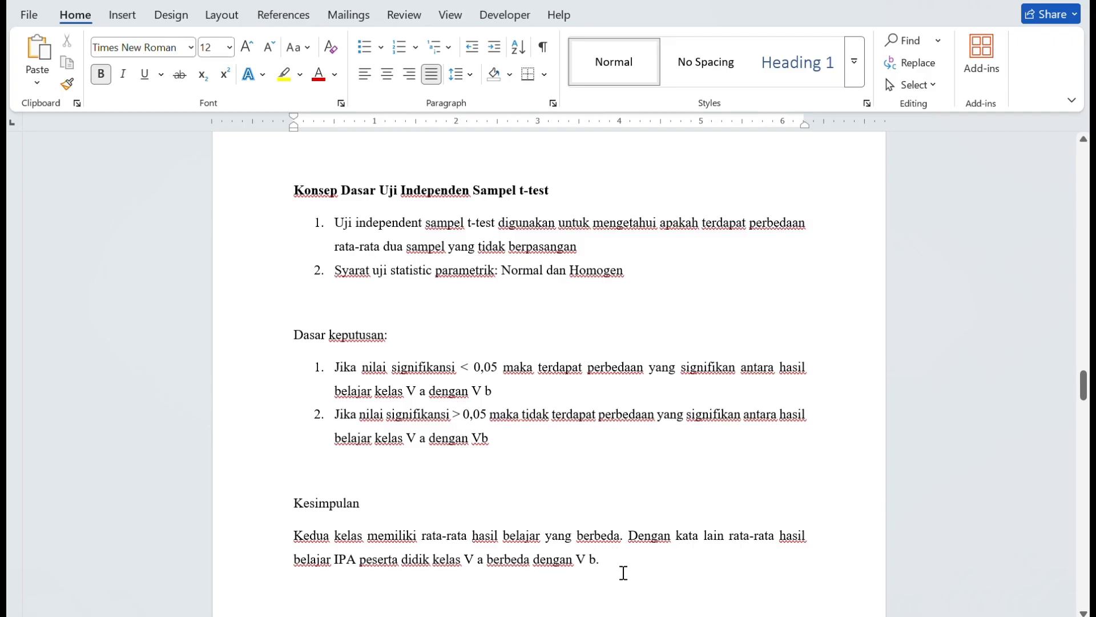
pyautogui.moveTo(712, 612)
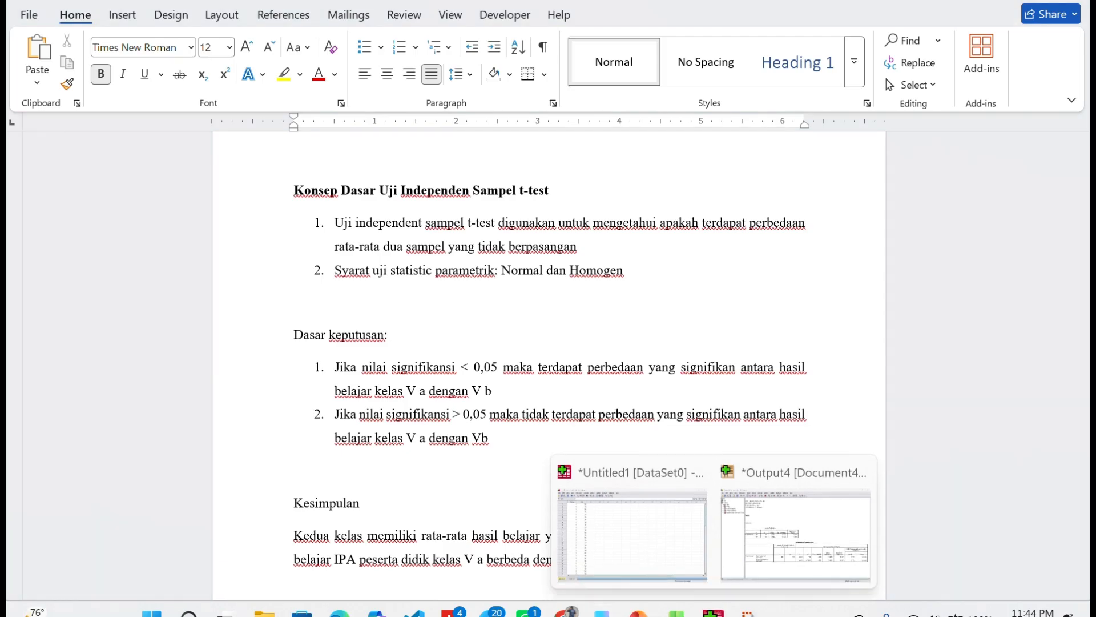
pyautogui.click(784, 557)
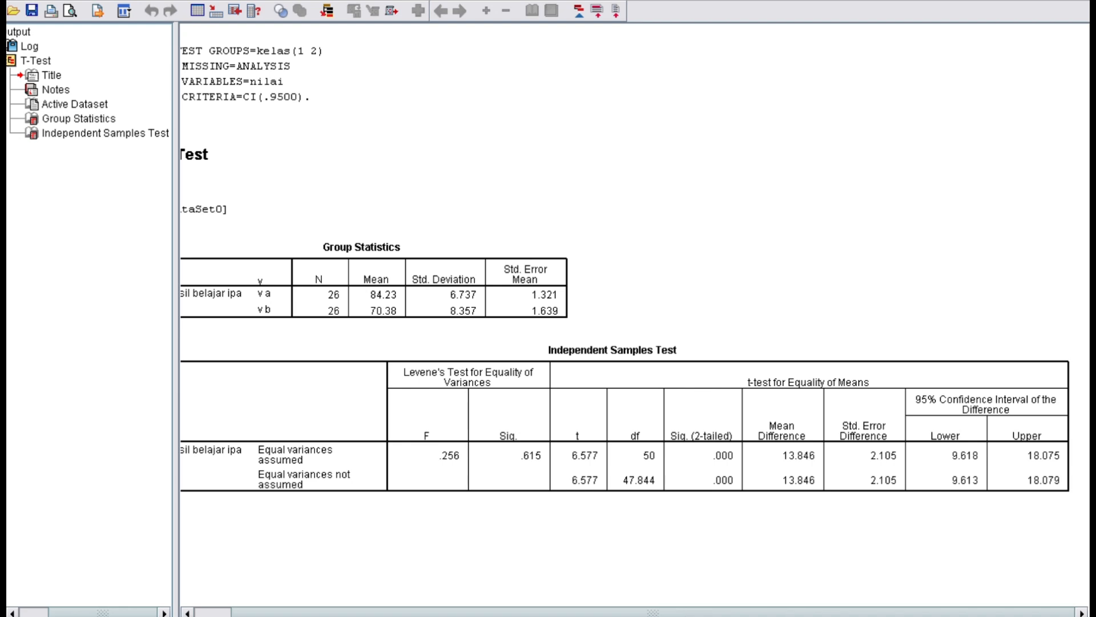
pyautogui.click(602, 609)
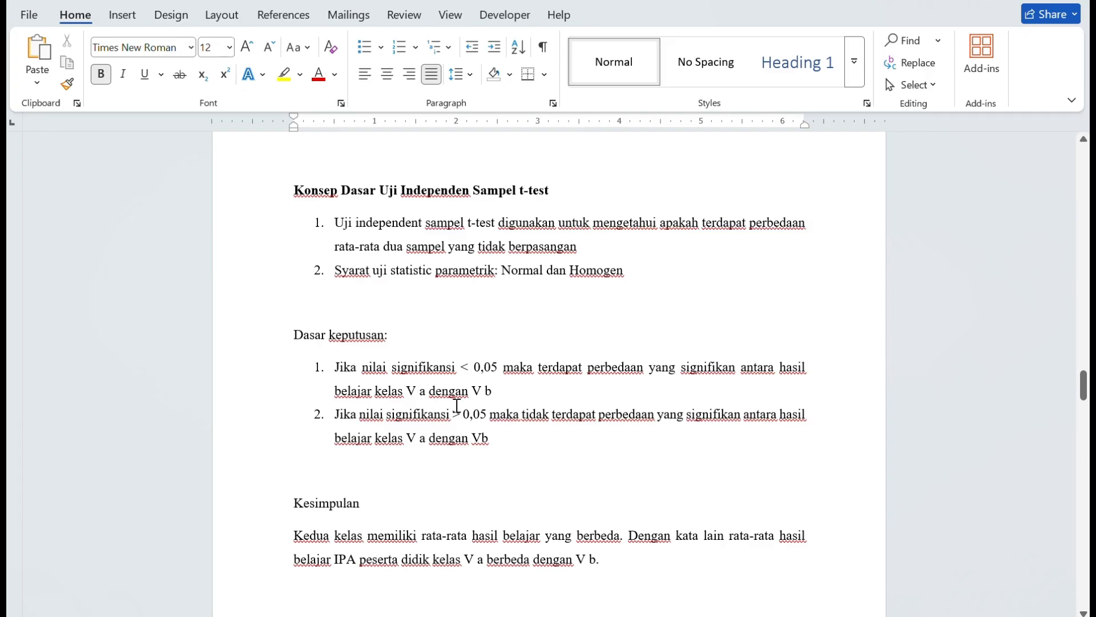
pyautogui.scroll(-1, 473, 454)
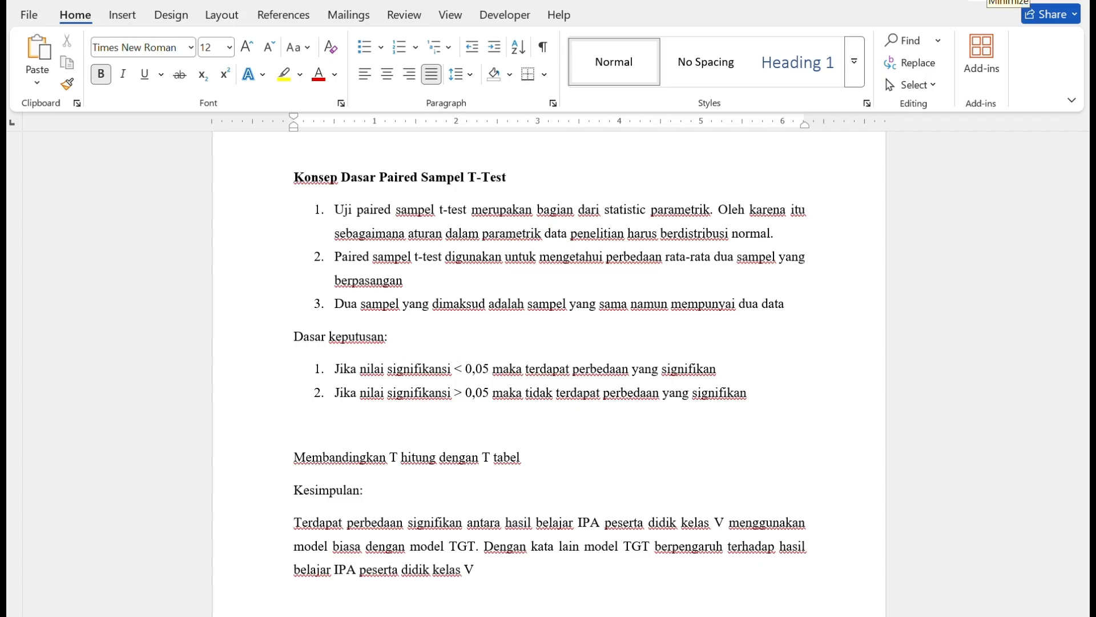
# Minimize the Word document, close the SPSS output and exit SPSS without saving the dataset.
pyautogui.click(994, 6)
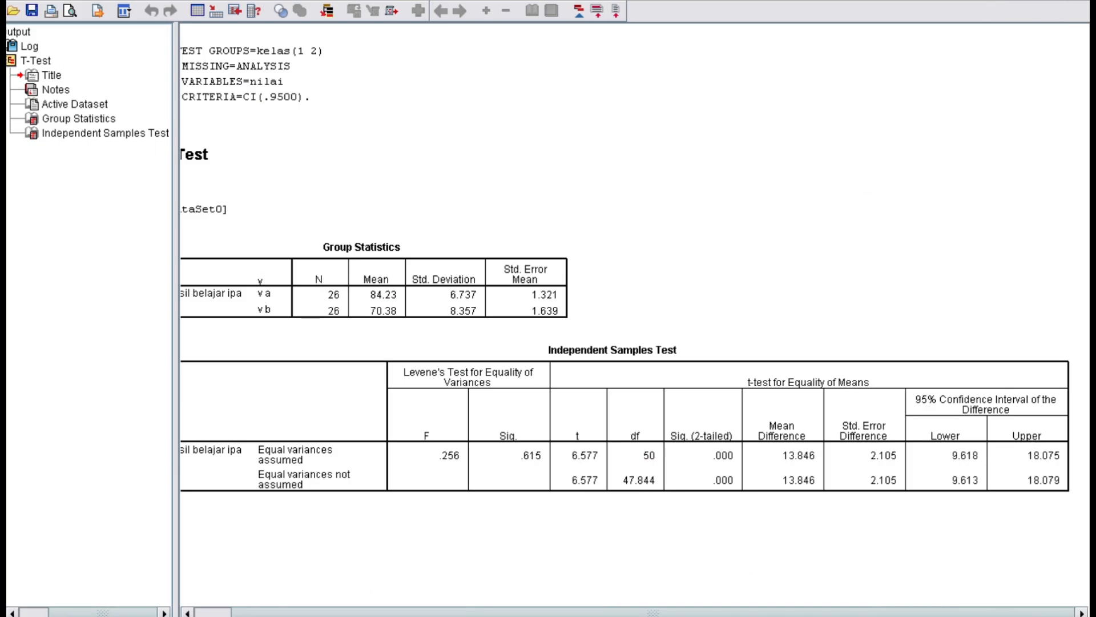
pyautogui.hotkey('alt', 'F4')
pyautogui.click(550, 330)
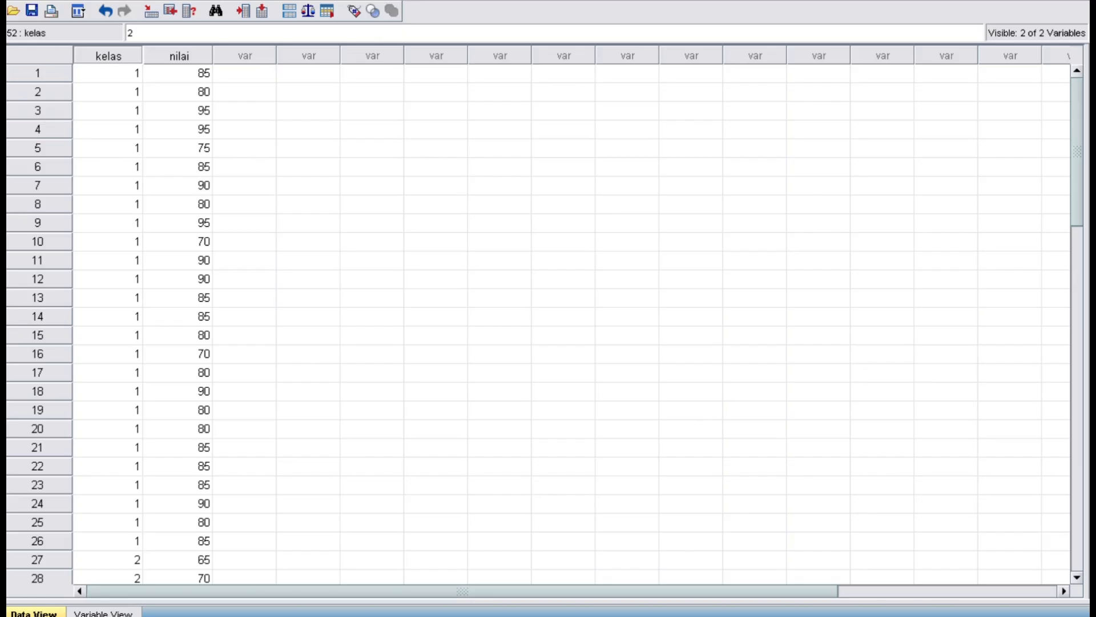
pyautogui.hotkey('alt', 'F4')
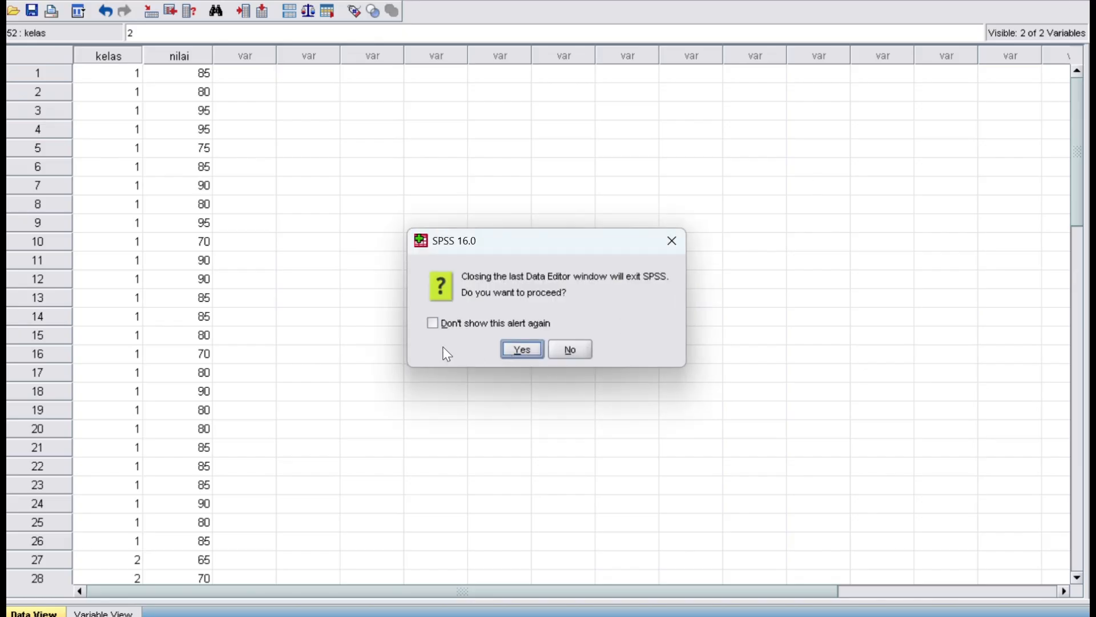
pyautogui.click(522, 351)
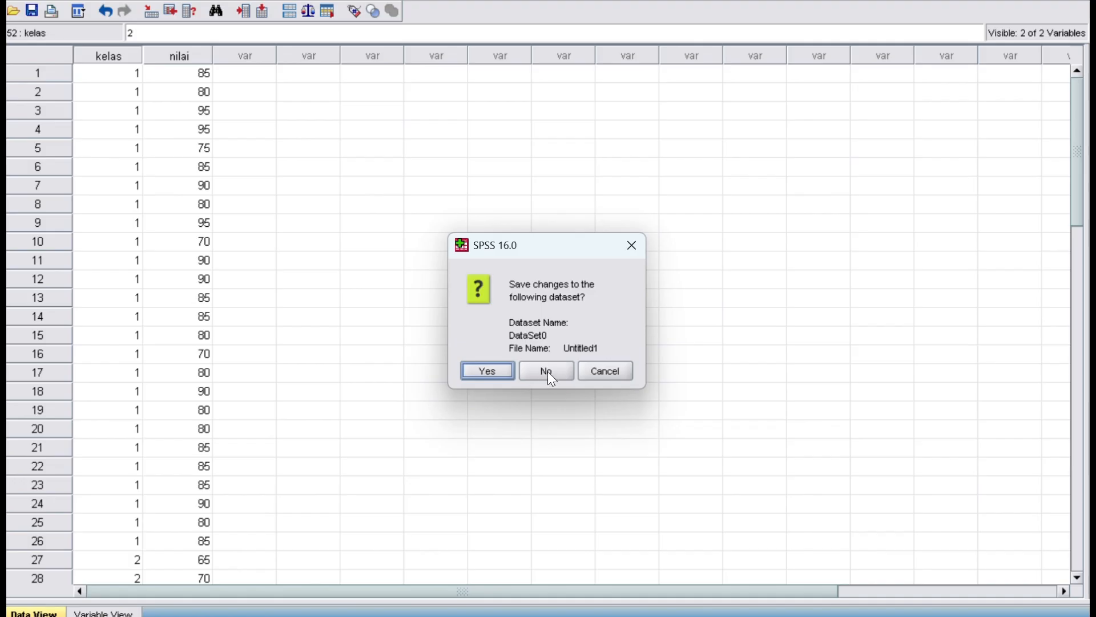
pyautogui.click(551, 371)
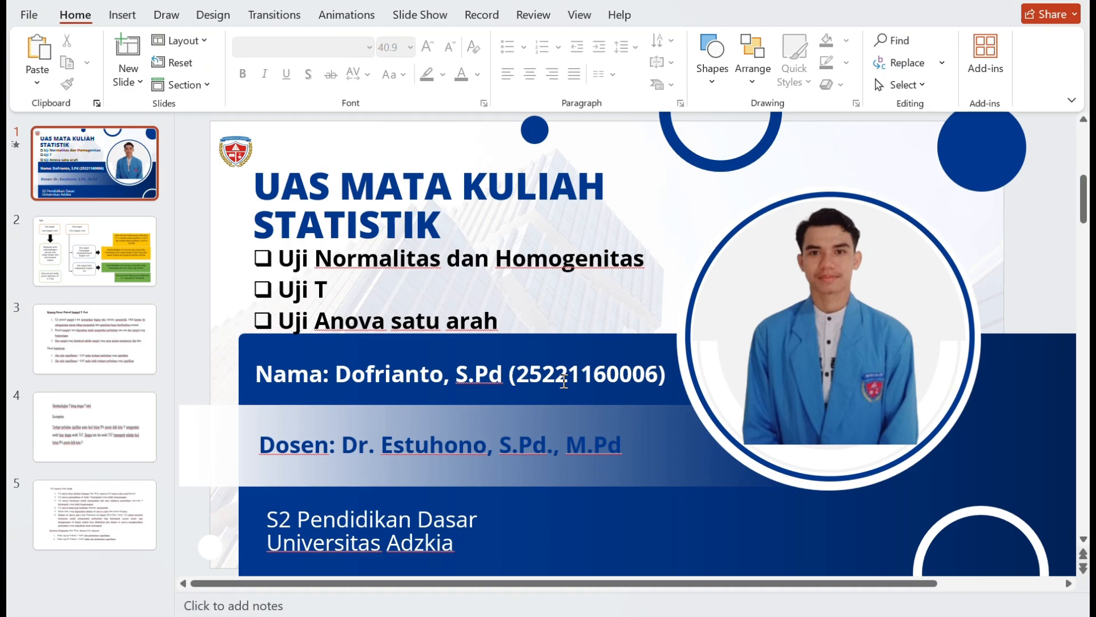
# Minimize the presentation, relaunch SPSS from the spss application in the SPSS16 folder and dismiss the startup dialog to get an empty dataset.
pyautogui.click(988, 0)
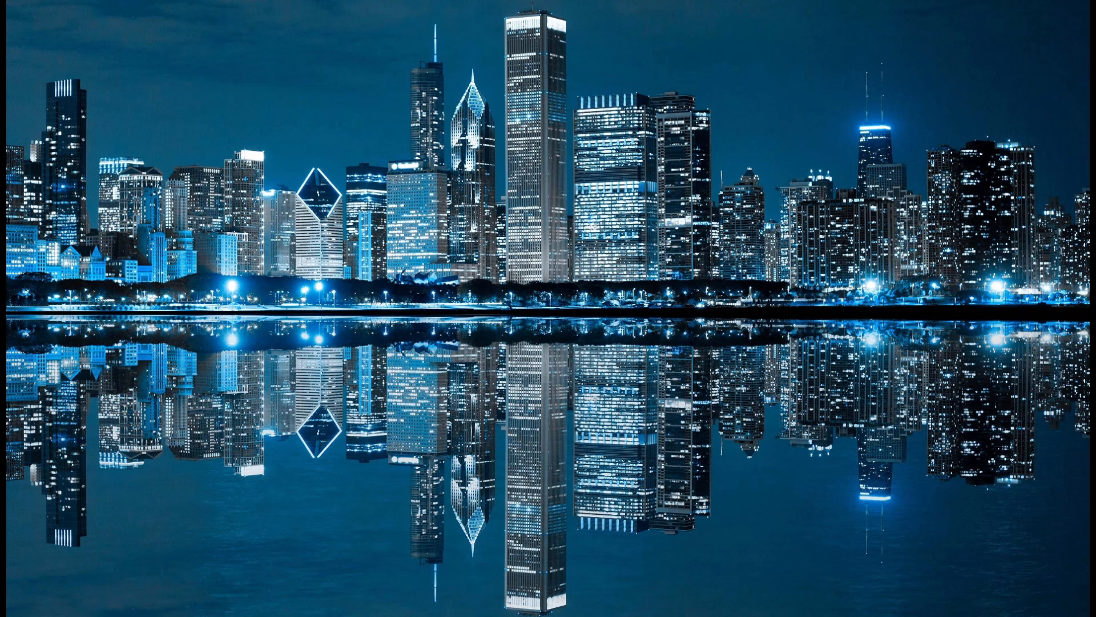
pyautogui.moveTo(751, 616)
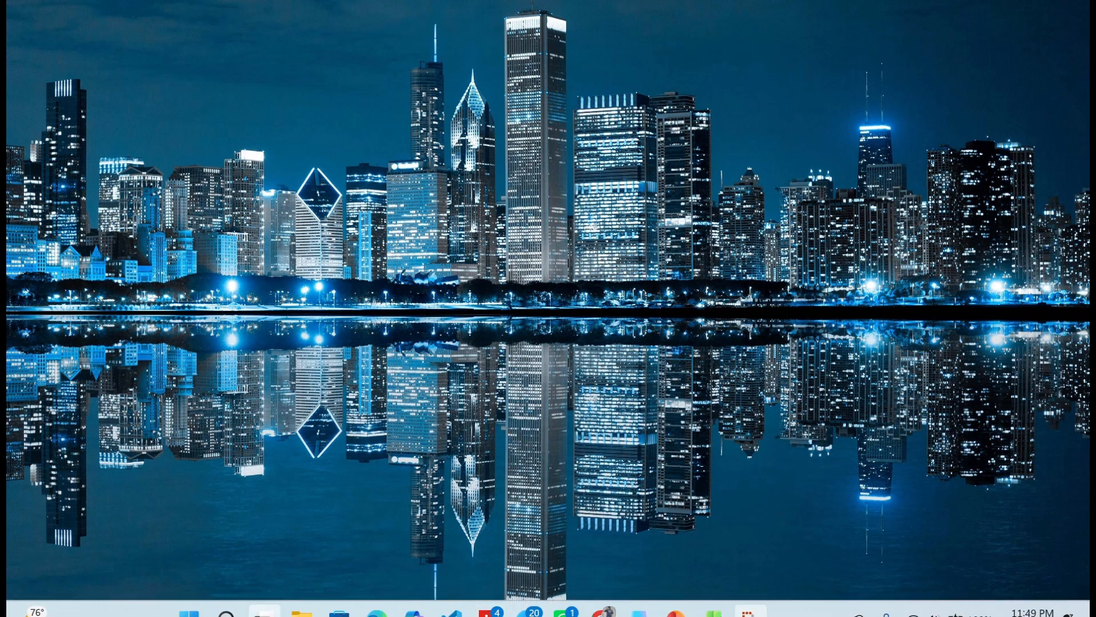
pyautogui.moveTo(301, 612)
pyautogui.click(379, 557)
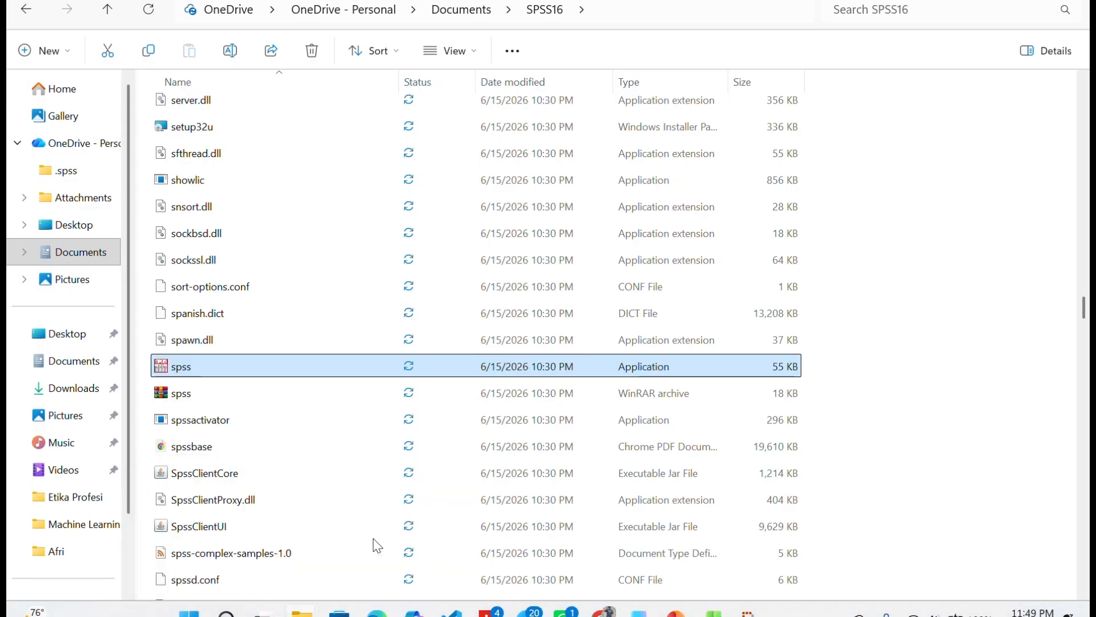
pyautogui.doubleClick(645, 363)
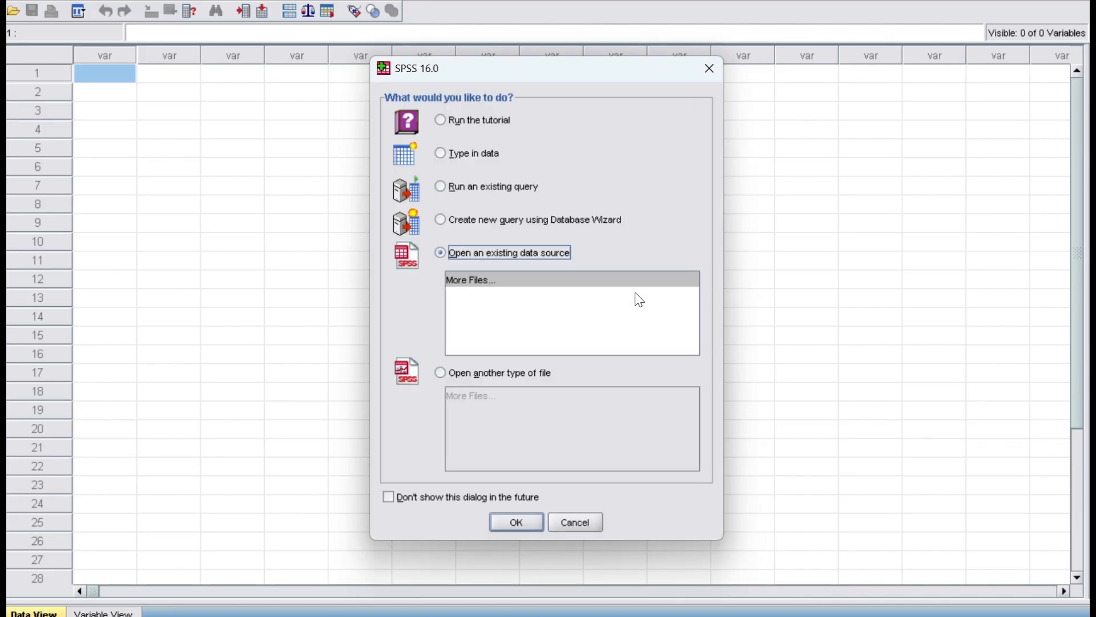
pyautogui.press('Escape')
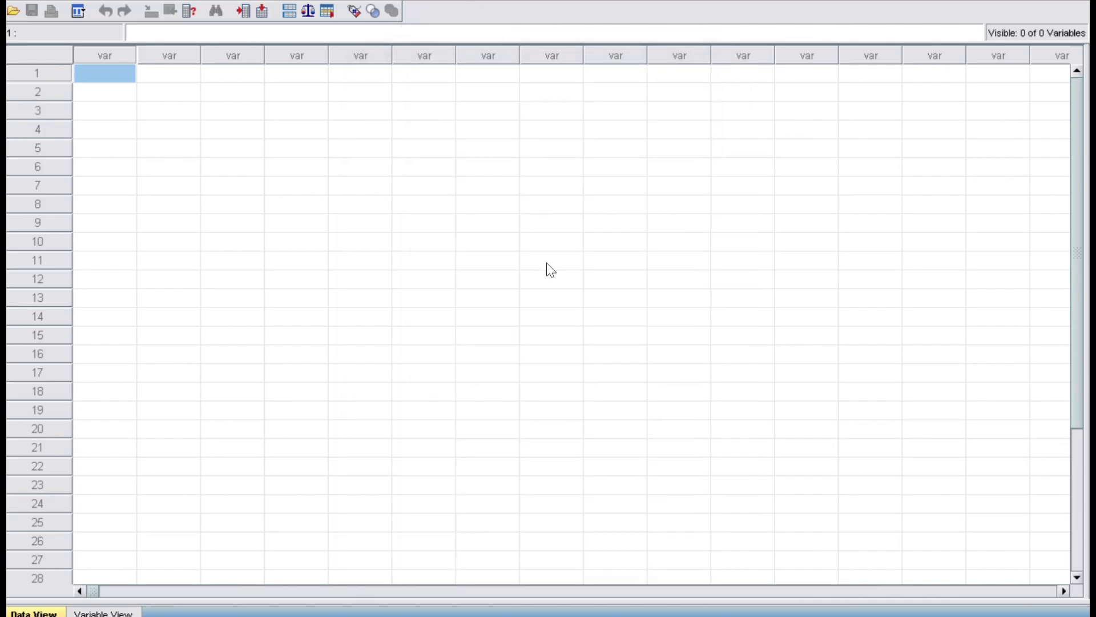
# Define two variables named sebelum and sesudah in the empty dataset.
pyautogui.scroll(-4, 401, 269)
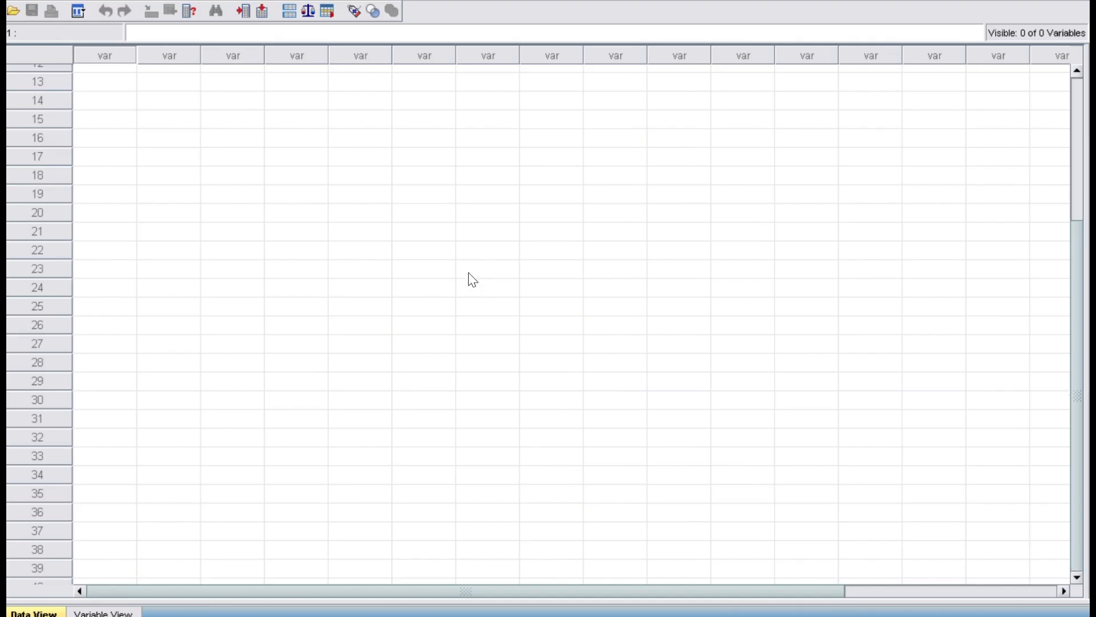
pyautogui.scroll(4, 451, 278)
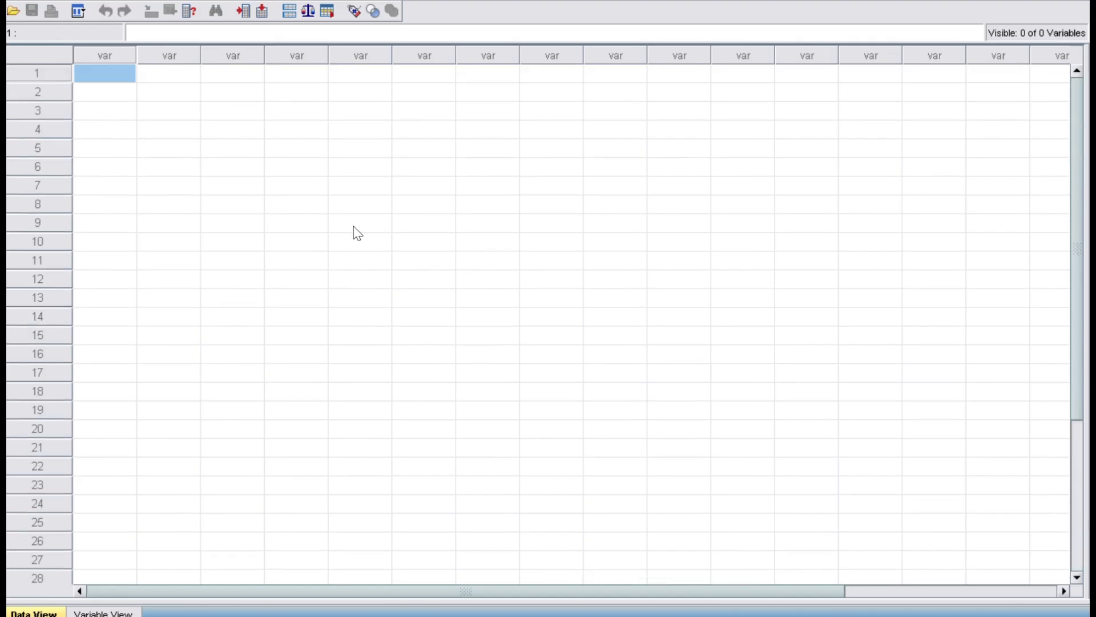
pyautogui.click(115, 612)
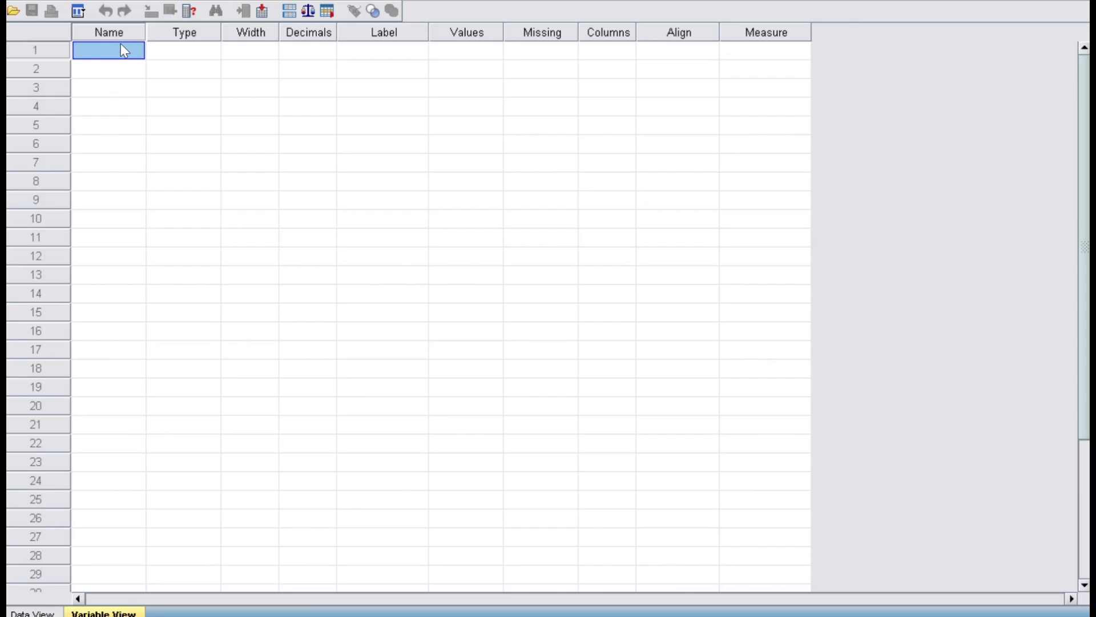
pyautogui.write('seb')
pyautogui.click(124, 68)
pyautogui.write('sesudah')
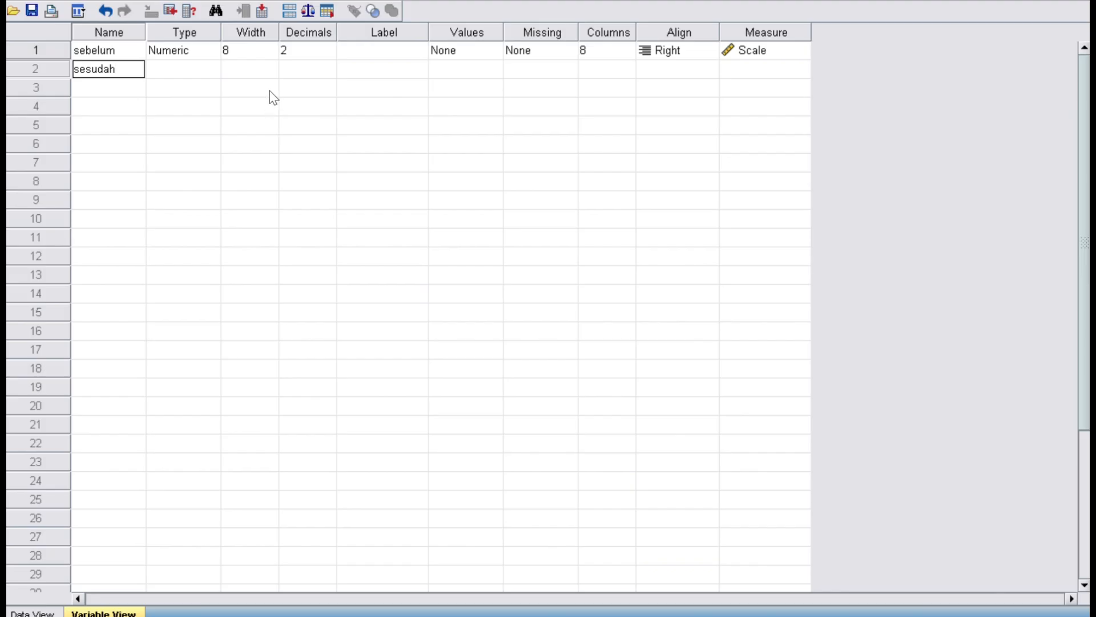
# Set the decimals of both sebelum and sesudah to 0.
pyautogui.click(310, 51)
pyautogui.click(329, 55)
pyautogui.click(322, 70)
pyautogui.click(328, 73)
pyautogui.click(329, 72)
# Label sebelum as "model biasa" and sesudah as "model TGT", and return to the data grid.
pyautogui.click(384, 52)
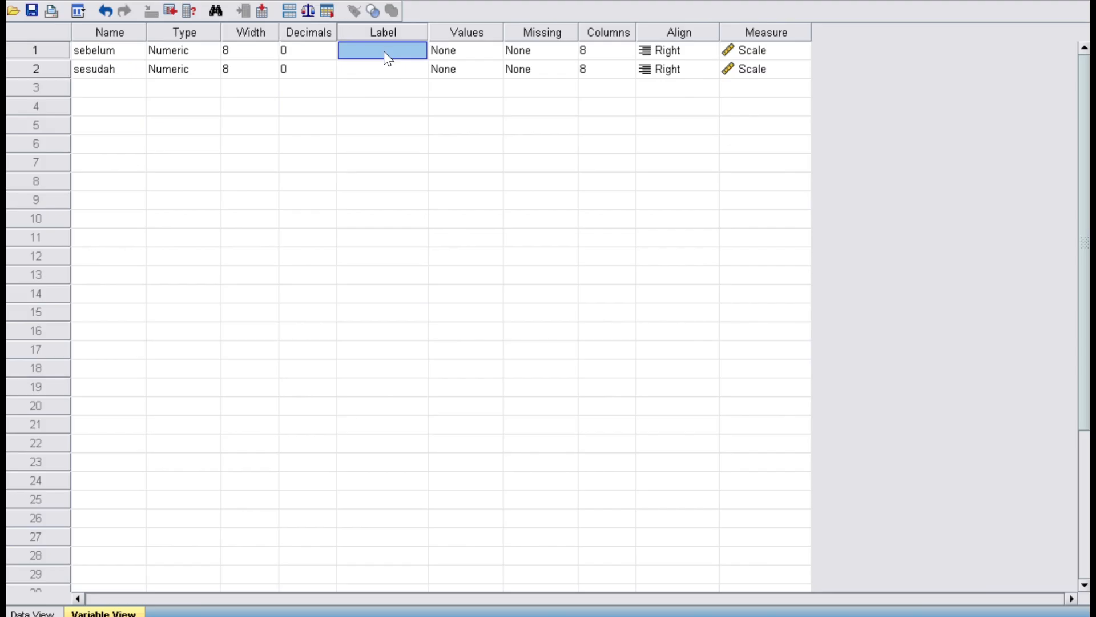
pyautogui.write('model biasa')
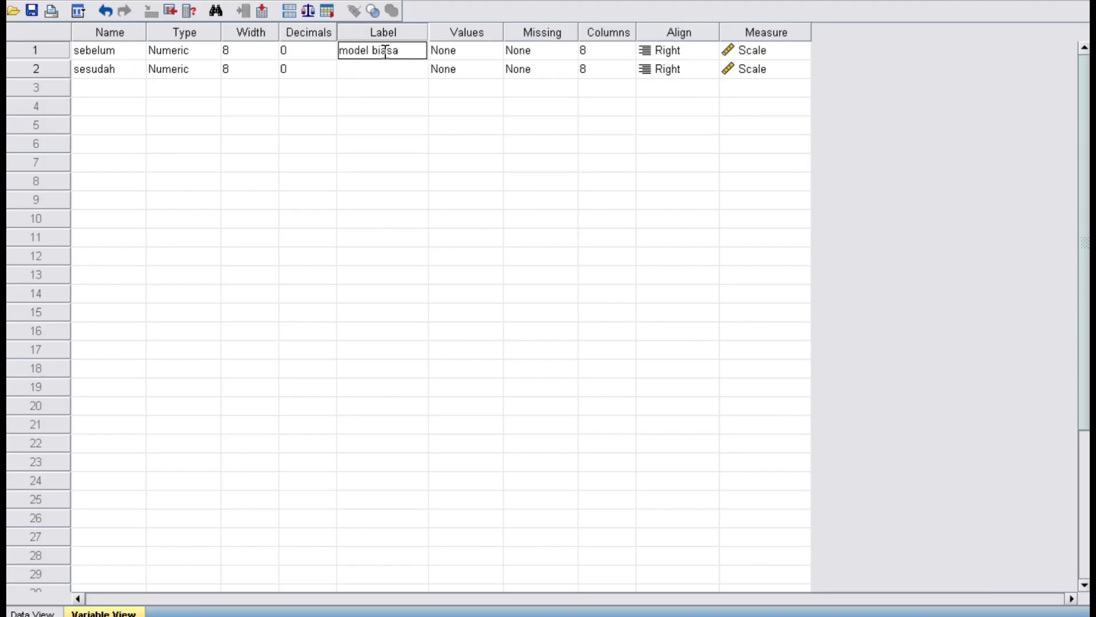
pyautogui.click(386, 71)
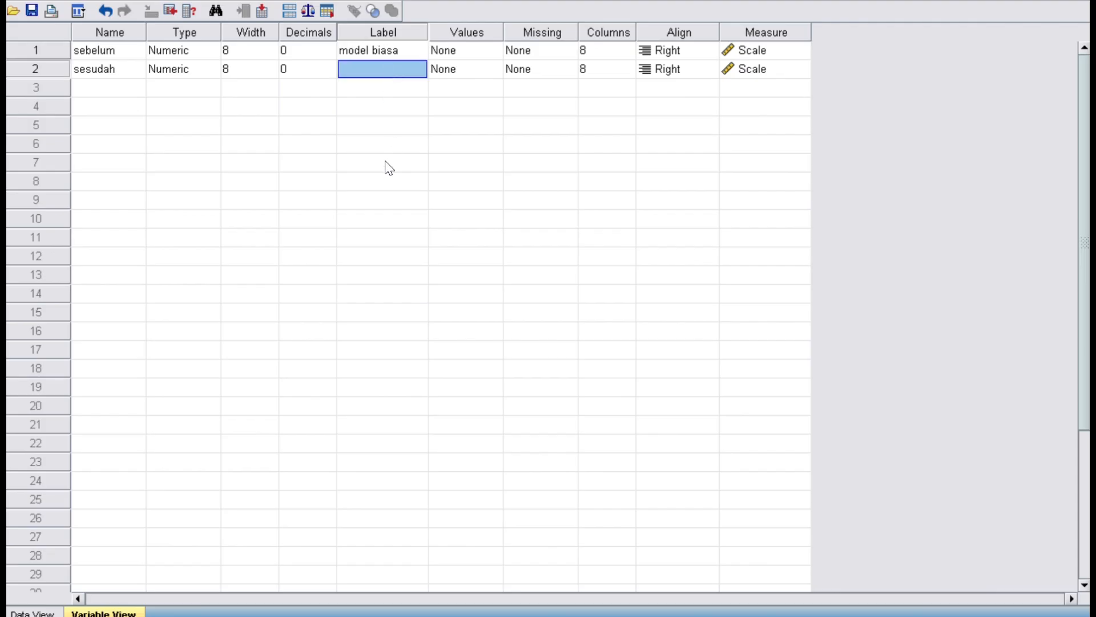
pyautogui.write('model TGT')
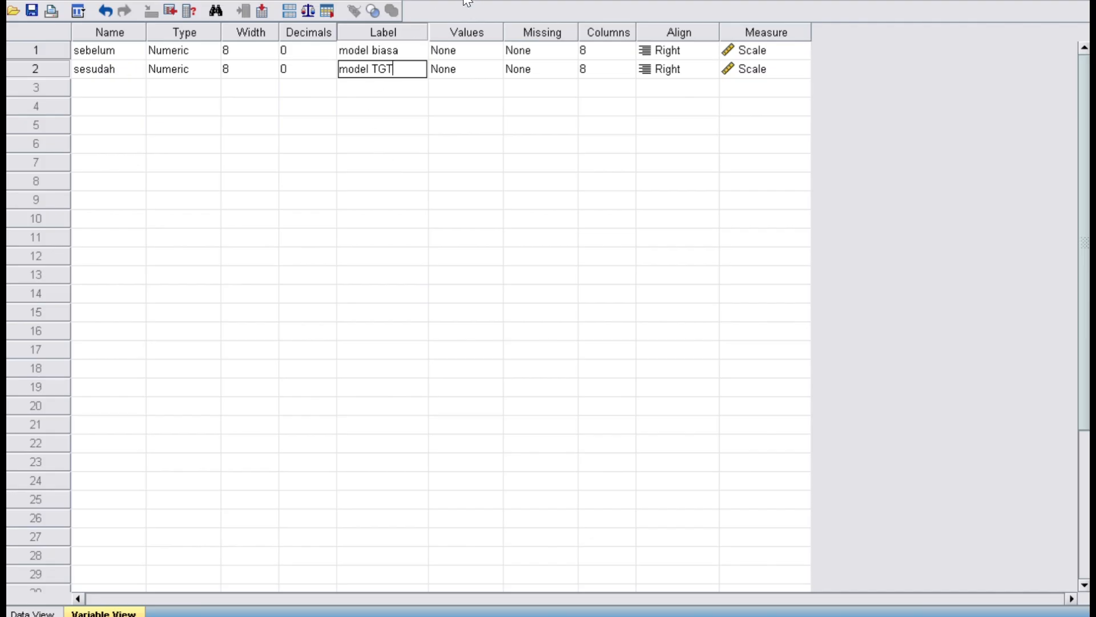
pyautogui.click(451, 102)
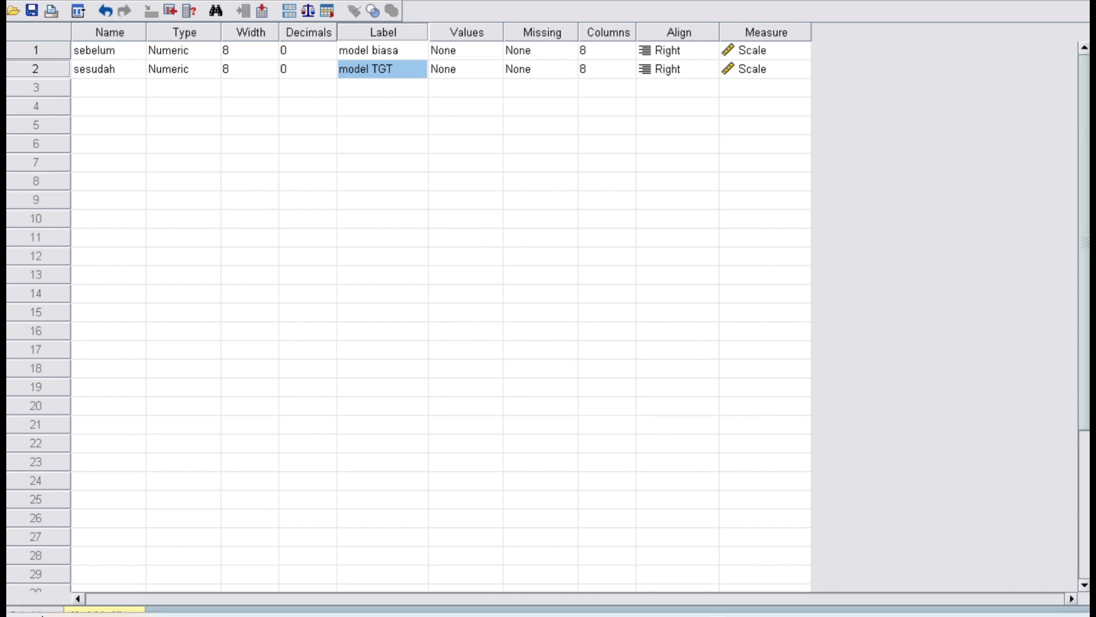
pyautogui.click(32, 612)
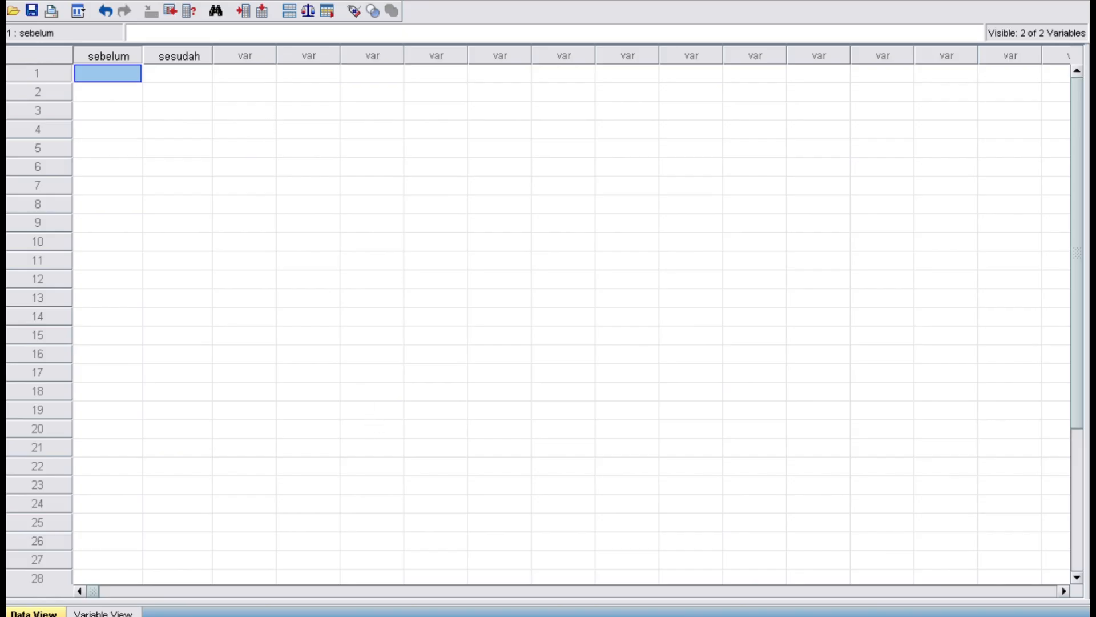
# Switch to the Excel workbook's UJI T sheet and copy the scores from before the TGT model in D5:D30.
pyautogui.click(676, 613)
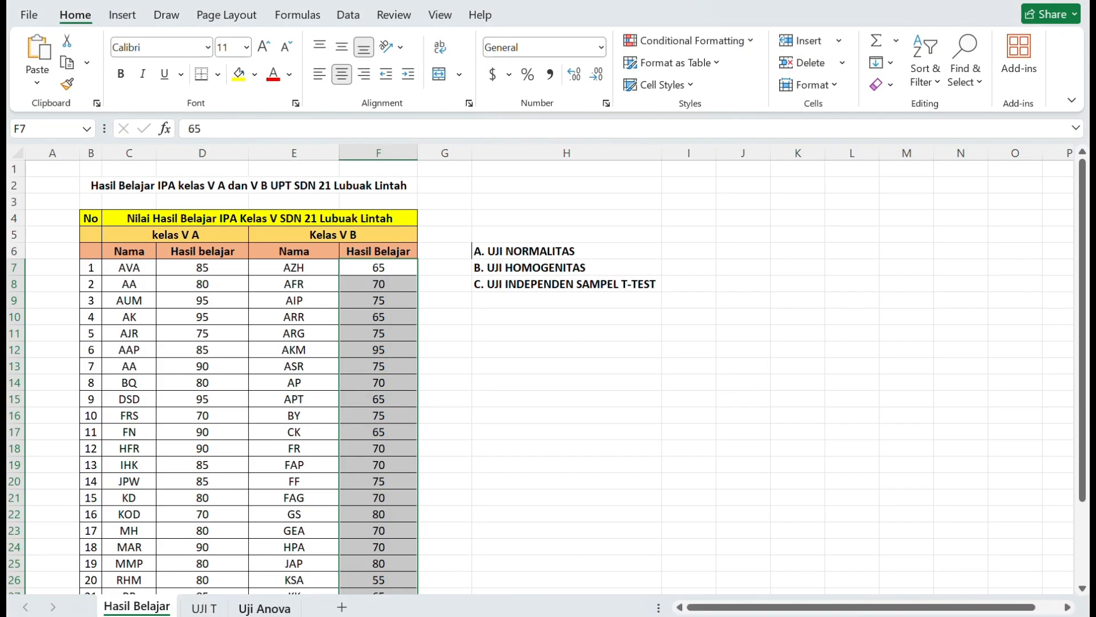
pyautogui.click(204, 609)
pyautogui.scroll(4, 438, 452)
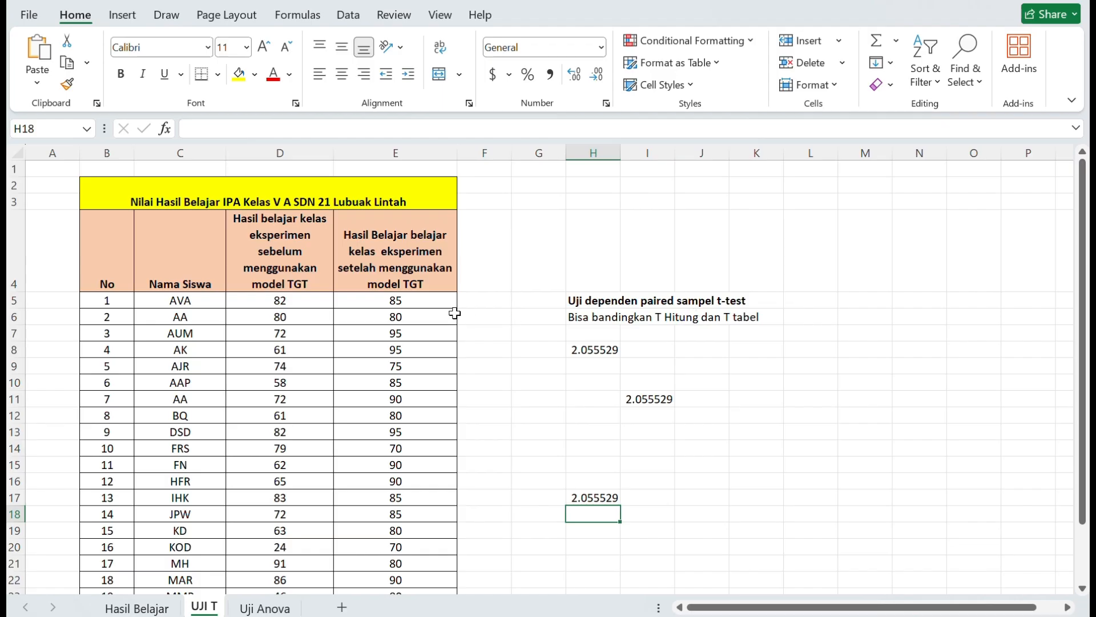
pyautogui.scroll(-1, 244, 266)
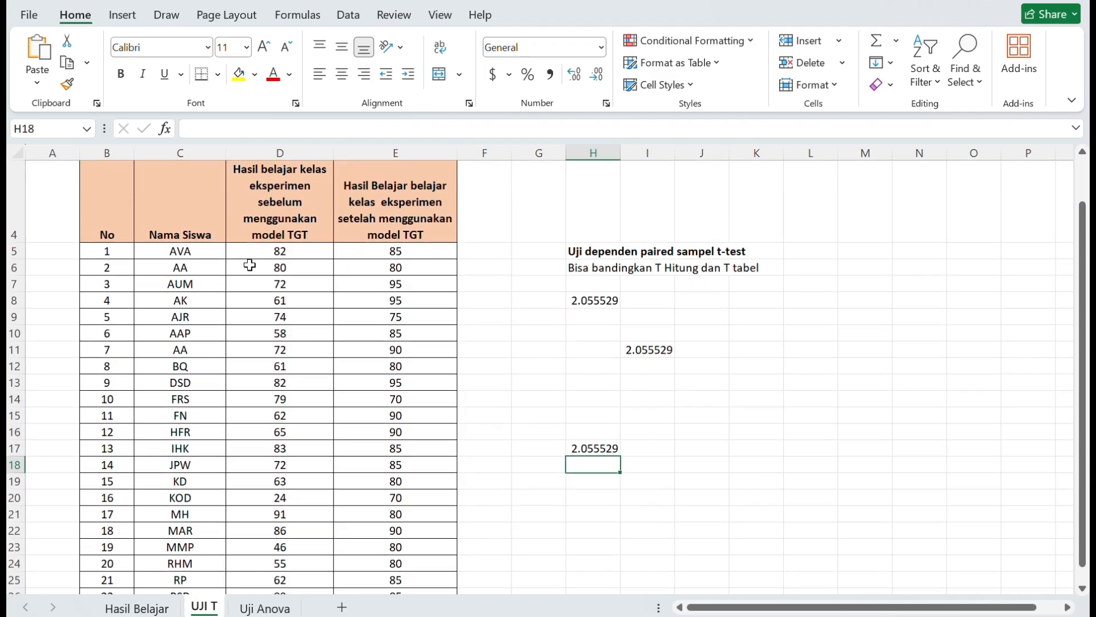
pyautogui.scroll(1, 251, 265)
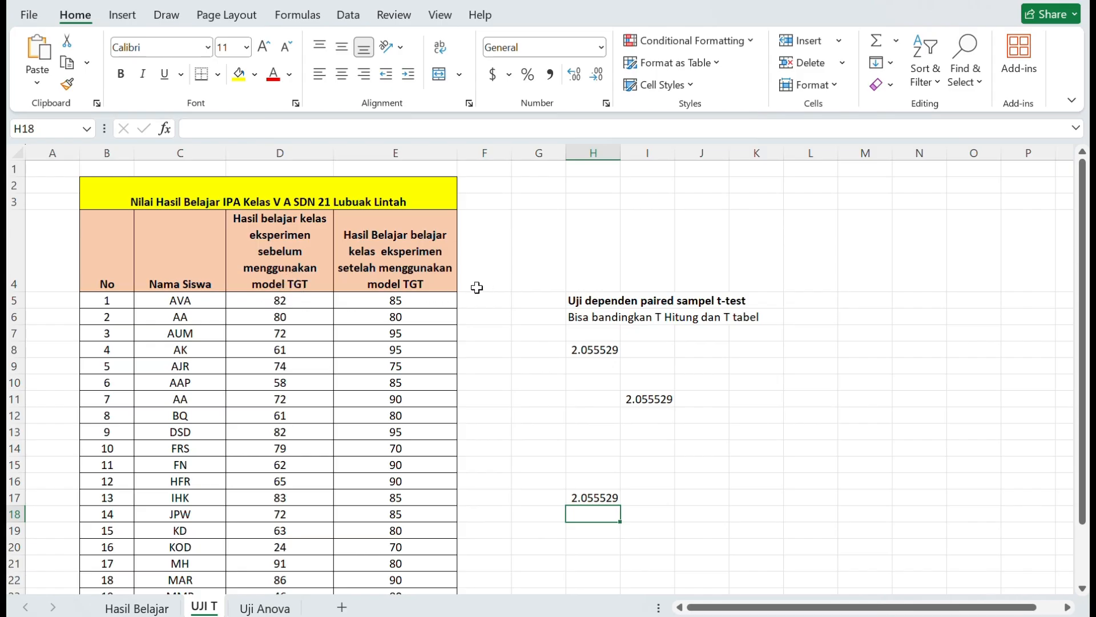
pyautogui.scroll(-2, 284, 306)
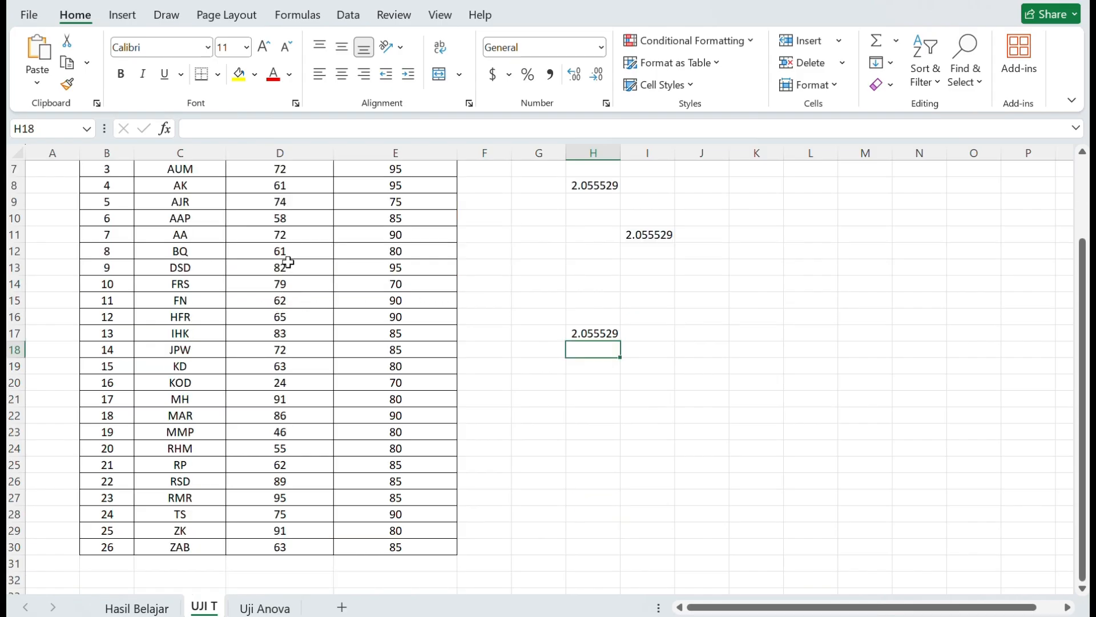
pyautogui.scroll(1, 288, 265)
pyautogui.moveTo(294, 252); pyautogui.dragTo(288, 558)
pyautogui.rightClick(292, 353)
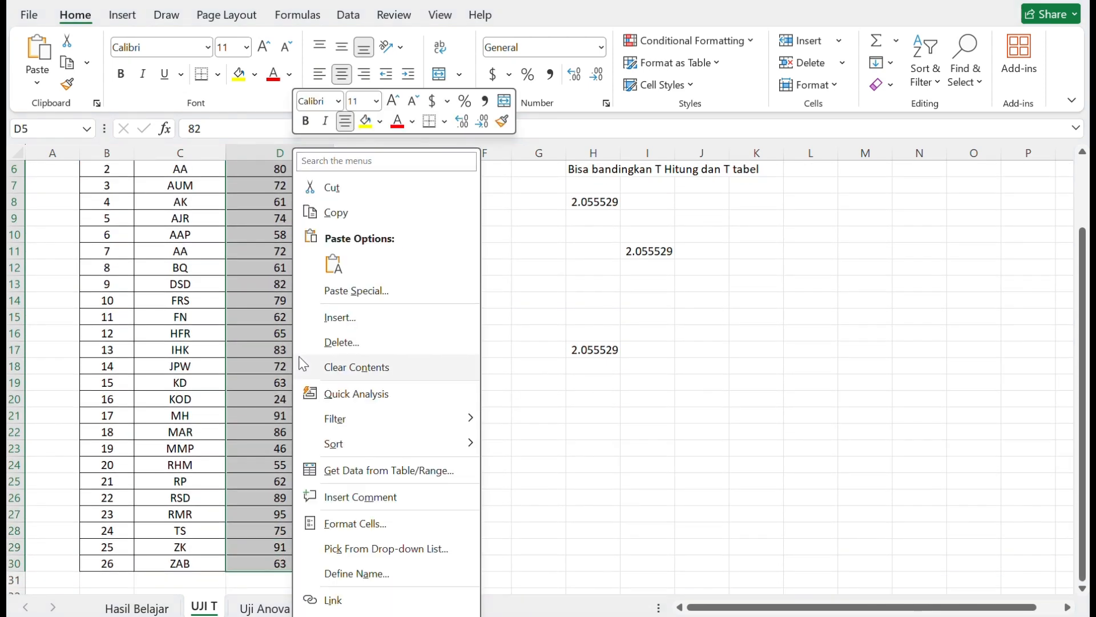
pyautogui.click(368, 217)
pyautogui.scroll(2, 371, 263)
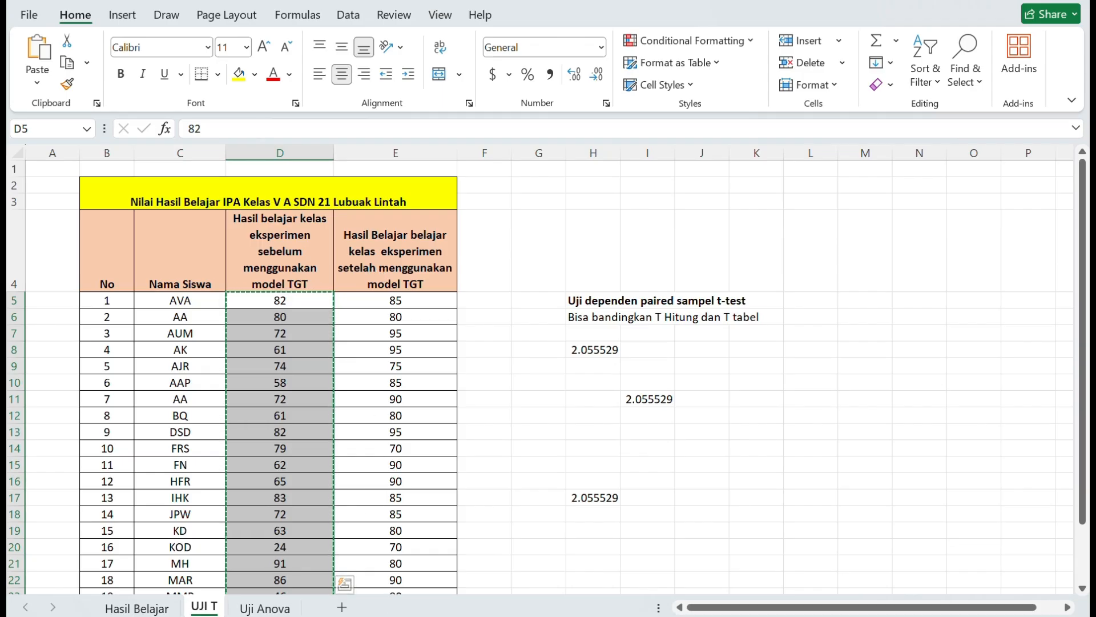
# Switch to the SPSS dataset, dismiss the printer connection dialog, try to paste the copied scores into sebelum, and undo the paste.
pyautogui.moveTo(710, 613)
pyautogui.moveTo(750, 612)
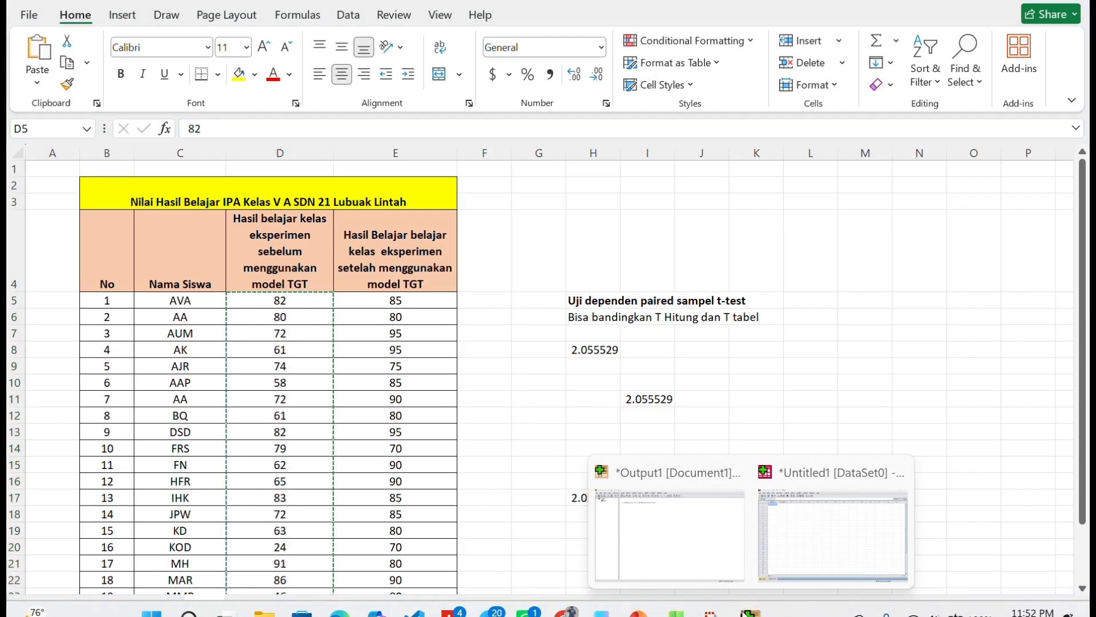
pyautogui.moveTo(693, 543)
pyautogui.click(858, 548)
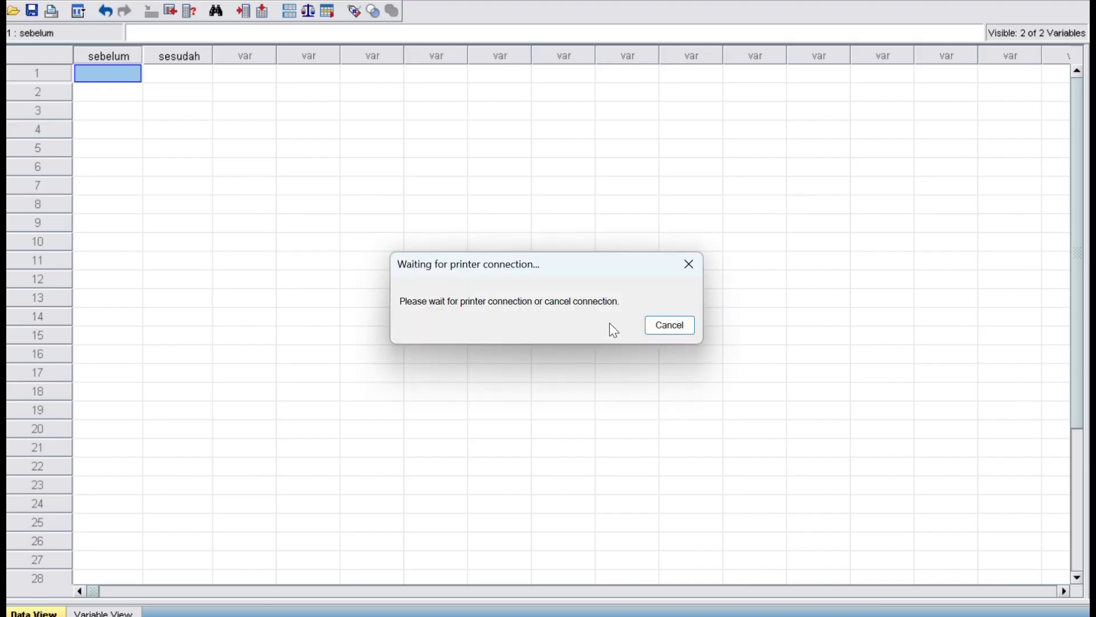
pyautogui.click(697, 273)
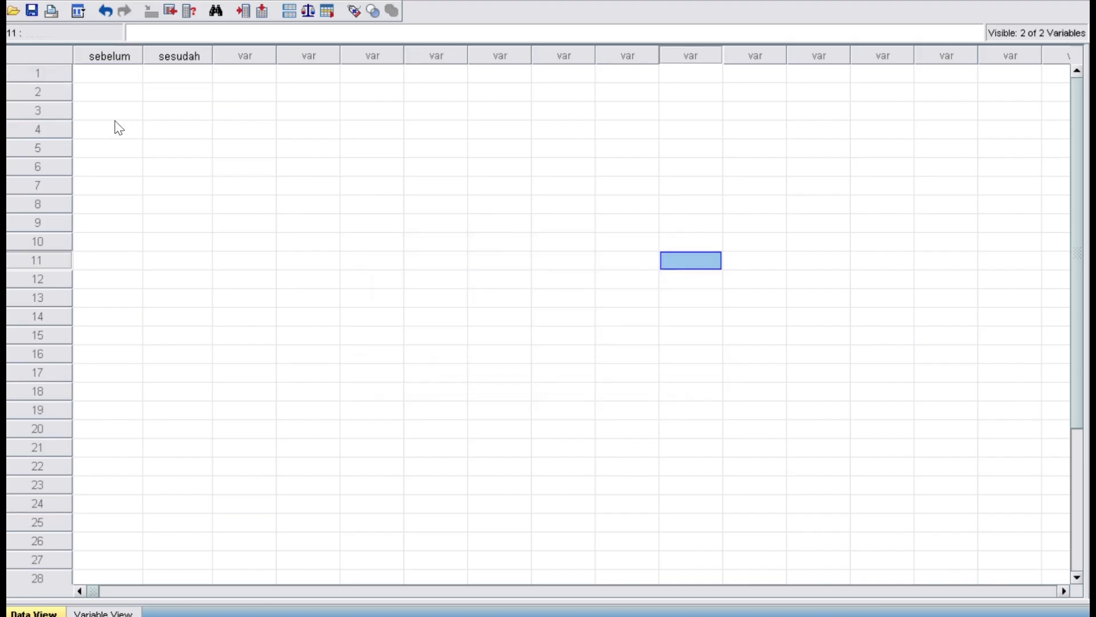
pyautogui.click(113, 76)
pyautogui.rightClick(113, 72)
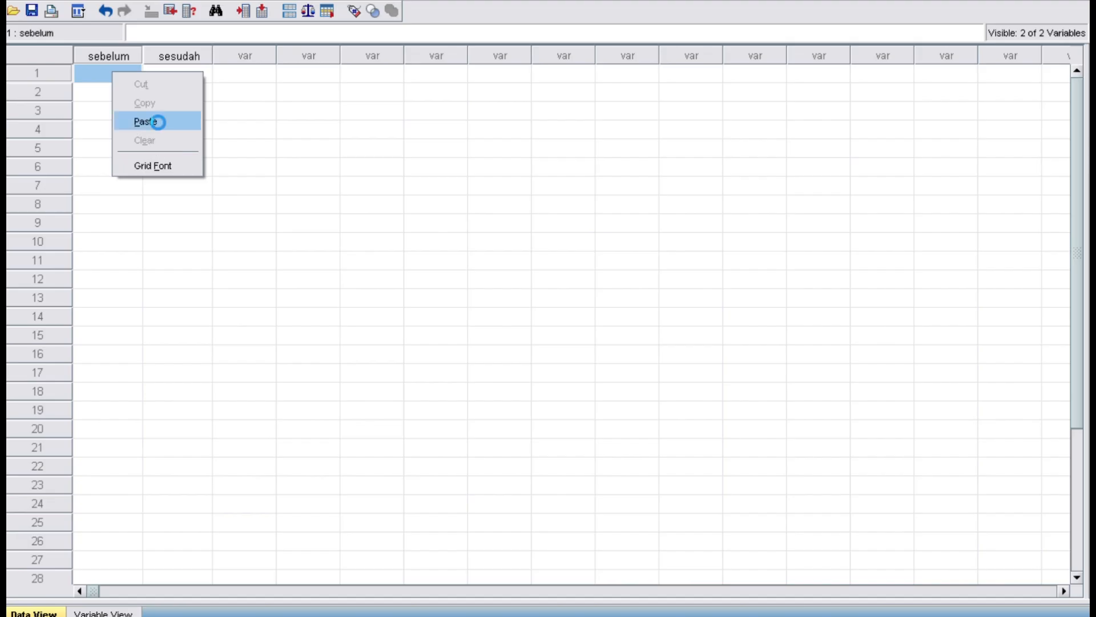
pyautogui.click(147, 121)
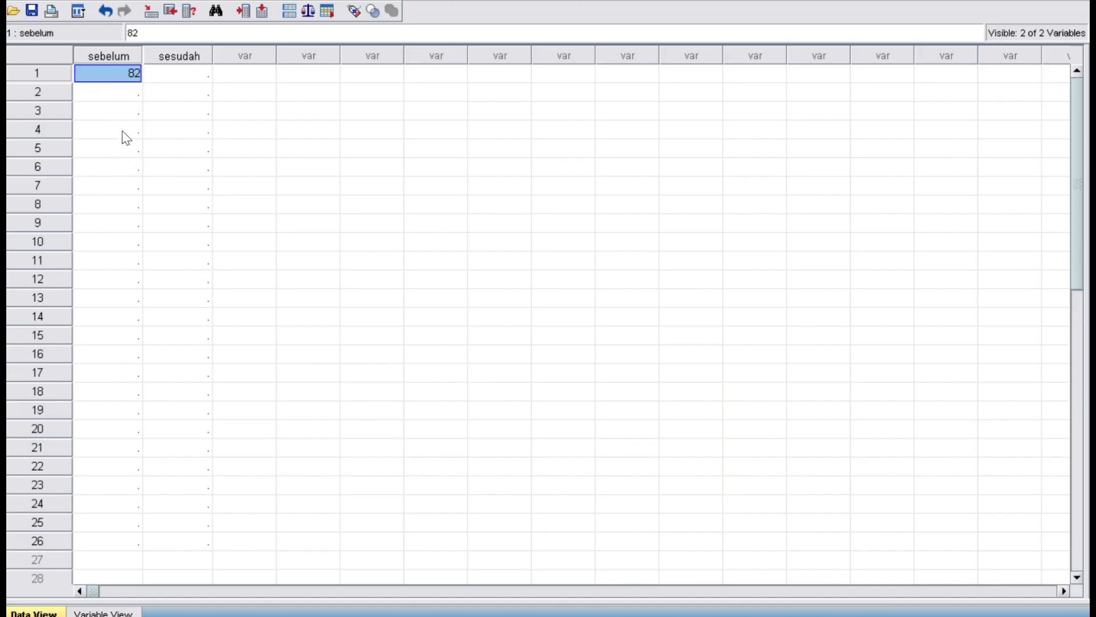
pyautogui.hotkey('ctrl', 'z')
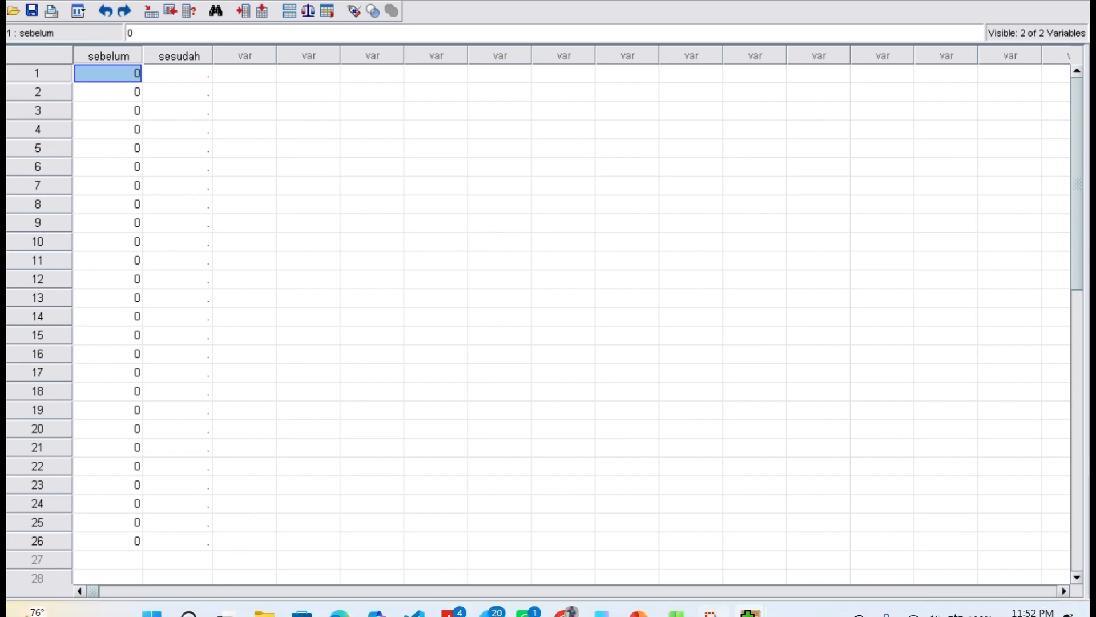
# Copy D5:D30 from the Excel sheet again and paste the scores into the SPSS sebelum column from row 1.
pyautogui.click(676, 614)
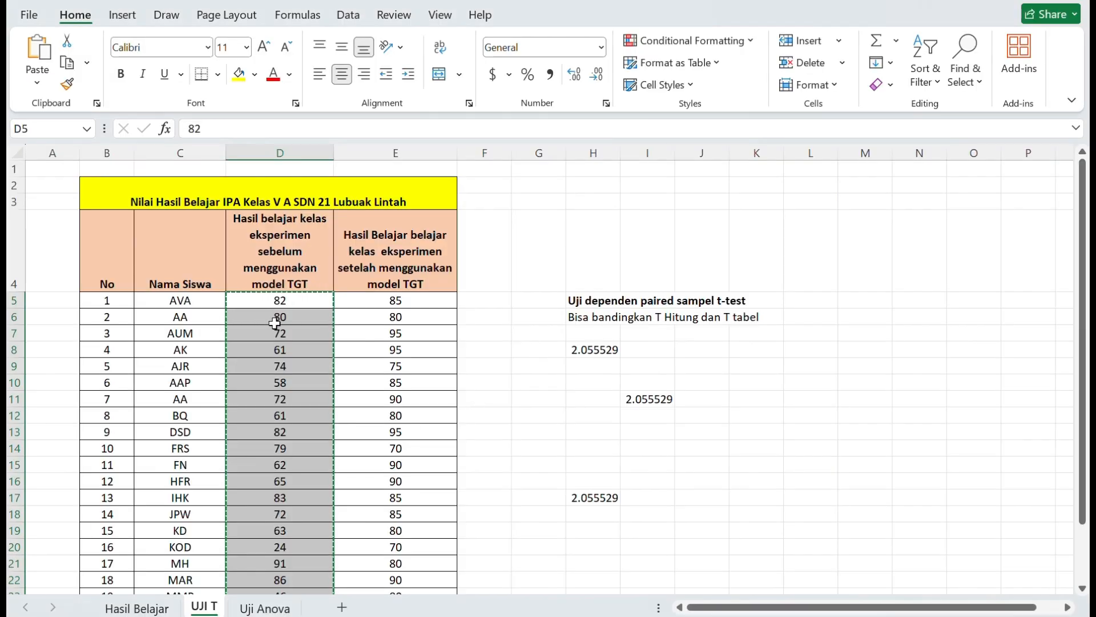
pyautogui.rightClick(279, 330)
pyautogui.click(315, 212)
pyautogui.moveTo(656, 612)
pyautogui.click(750, 614)
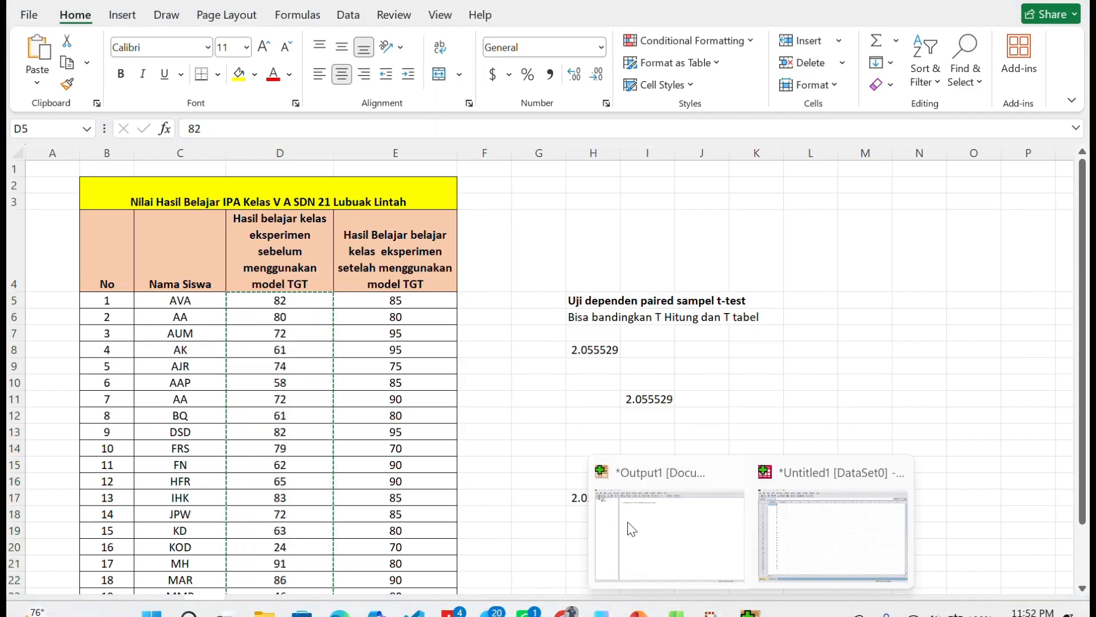
pyautogui.click(847, 538)
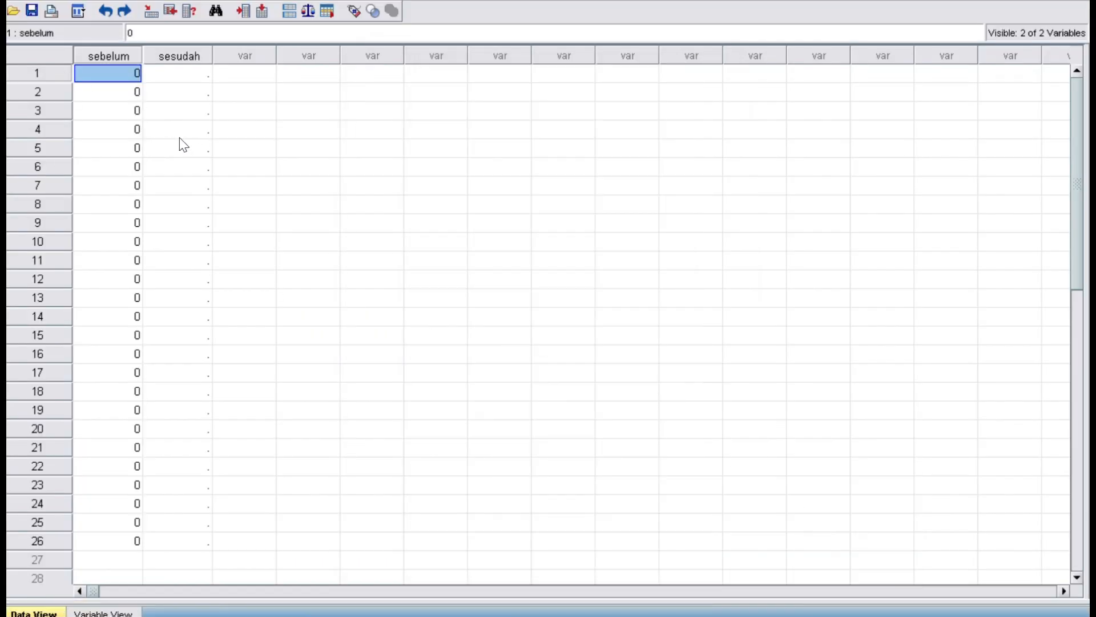
pyautogui.click(124, 94)
pyautogui.click(129, 77)
pyautogui.hotkey('ctrl', 'v')
pyautogui.scroll(-3, 131, 399)
pyautogui.scroll(3, 131, 417)
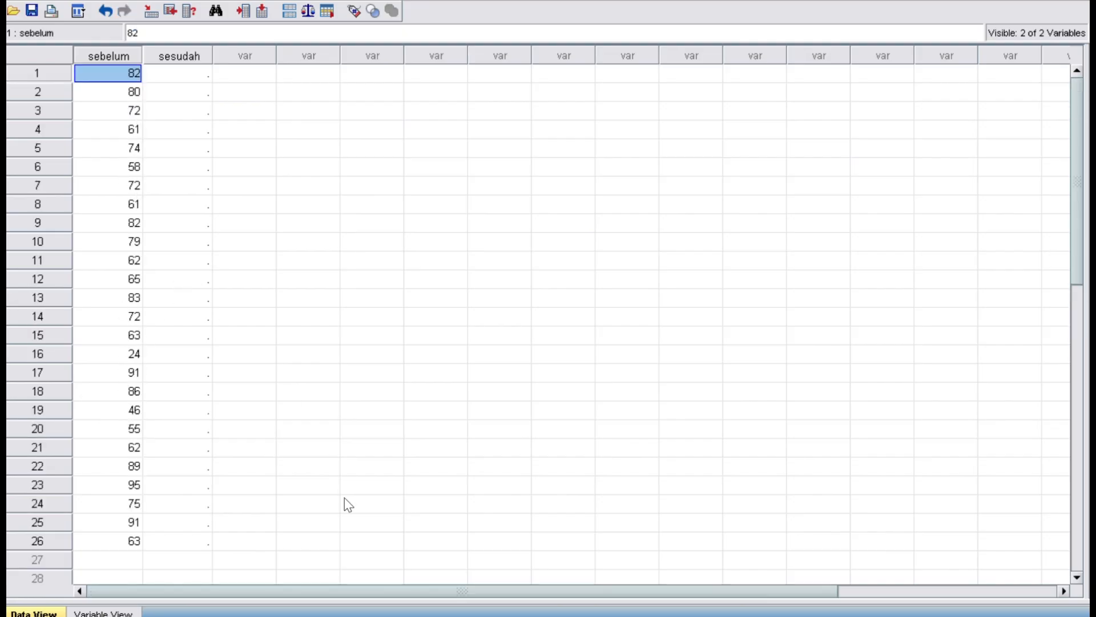
# Return to the Excel UJI T sheet and copy the scores from after the TGT model in E5:E30.
pyautogui.moveTo(354, 616)
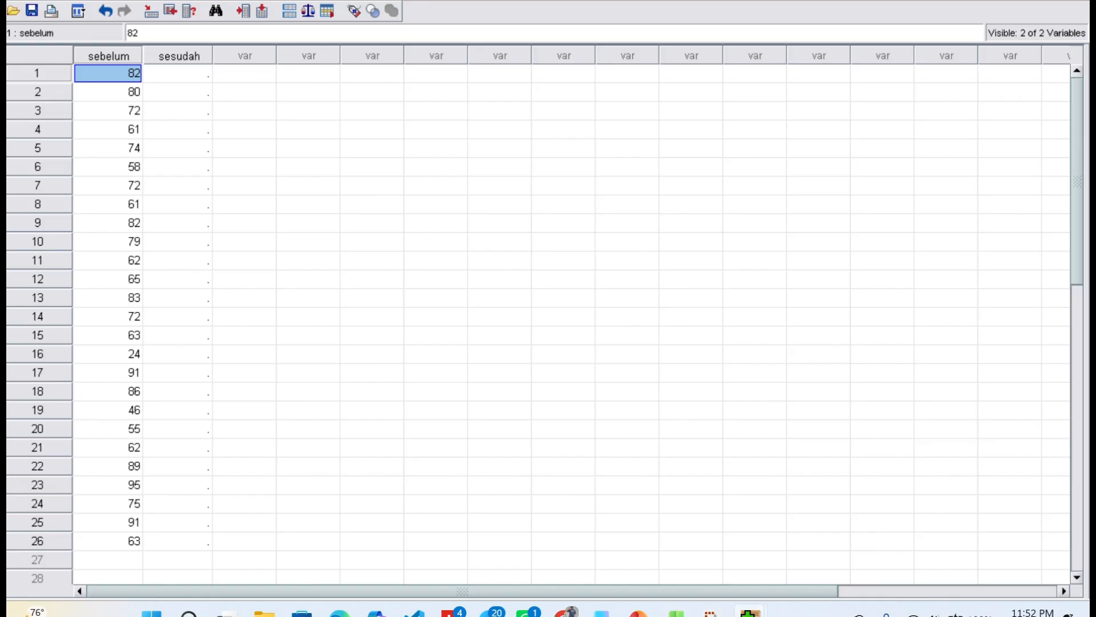
pyautogui.moveTo(750, 613)
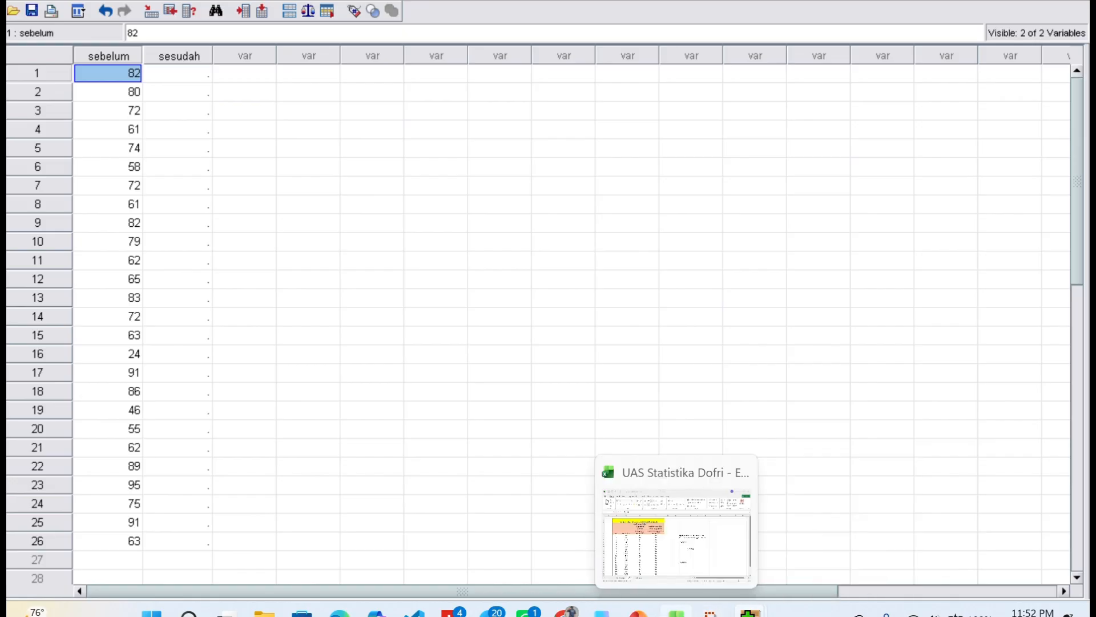
pyautogui.click(677, 613)
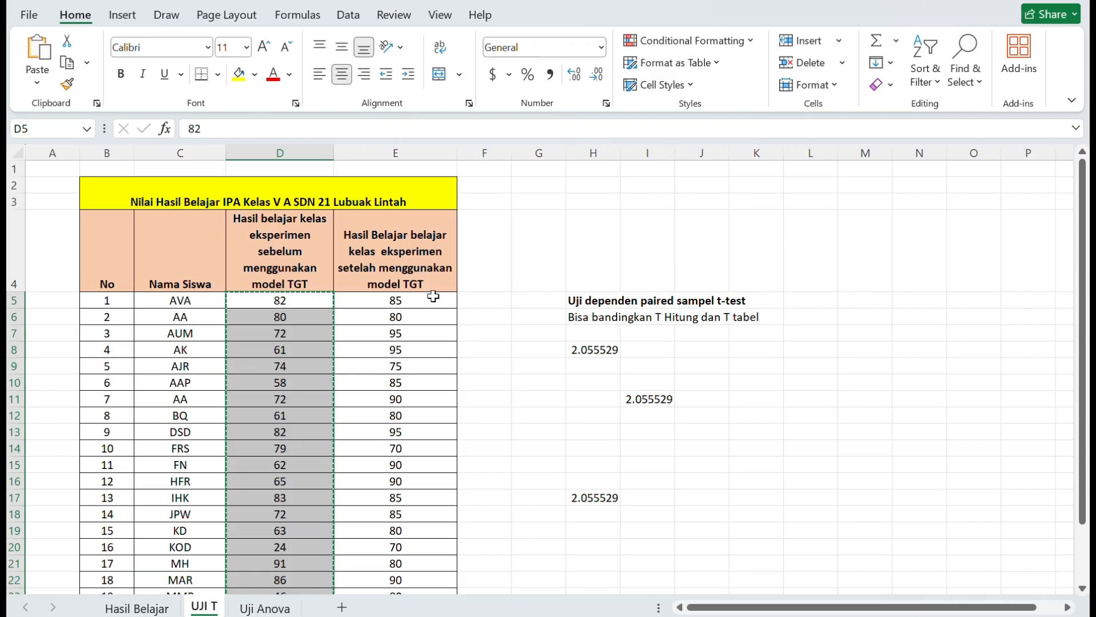
pyautogui.click(400, 301)
pyautogui.moveTo(399, 301); pyautogui.dragTo(390, 547)
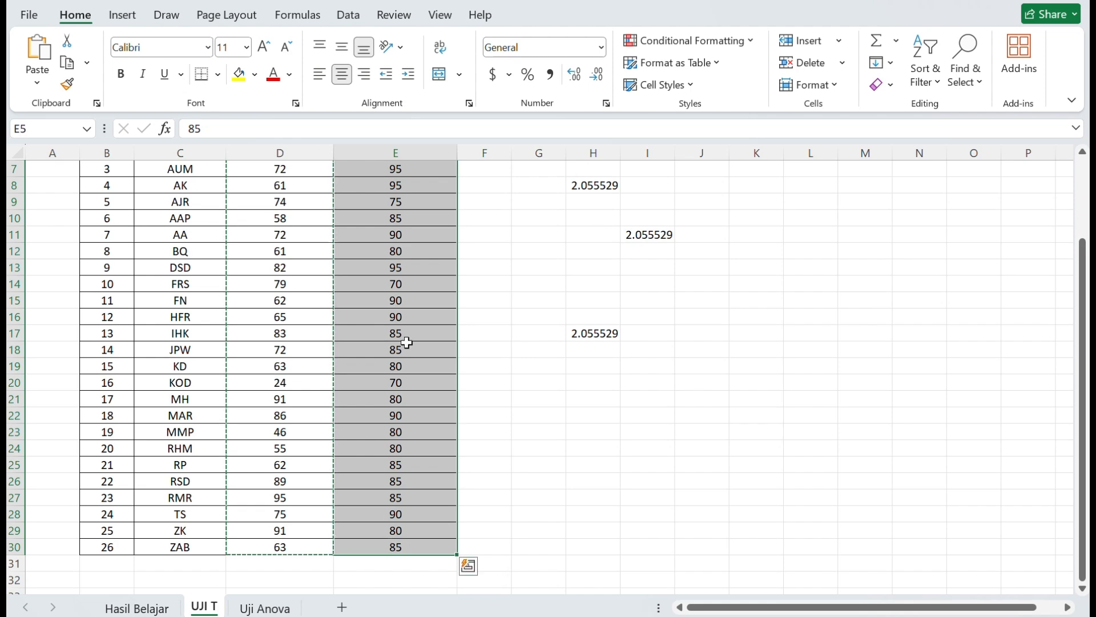
pyautogui.rightClick(406, 341)
pyautogui.click(480, 215)
pyautogui.scroll(2, 500, 392)
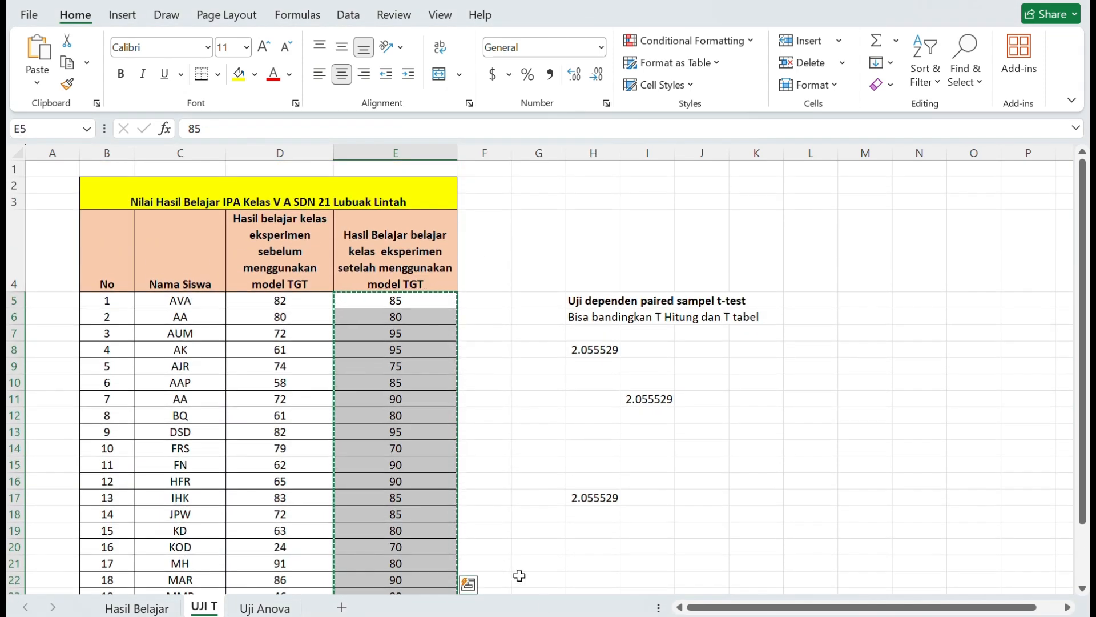
# Switch to the SPSS dataset and paste the copied scores into the sesudah column from row 1.
pyautogui.moveTo(514, 616)
pyautogui.moveTo(750, 613)
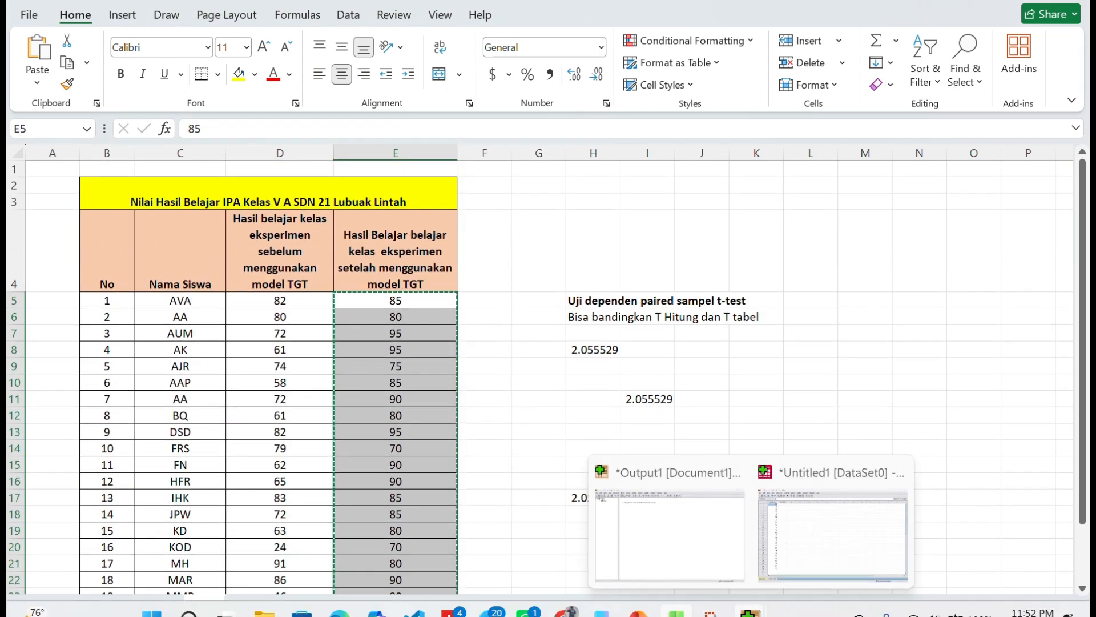
pyautogui.click(834, 540)
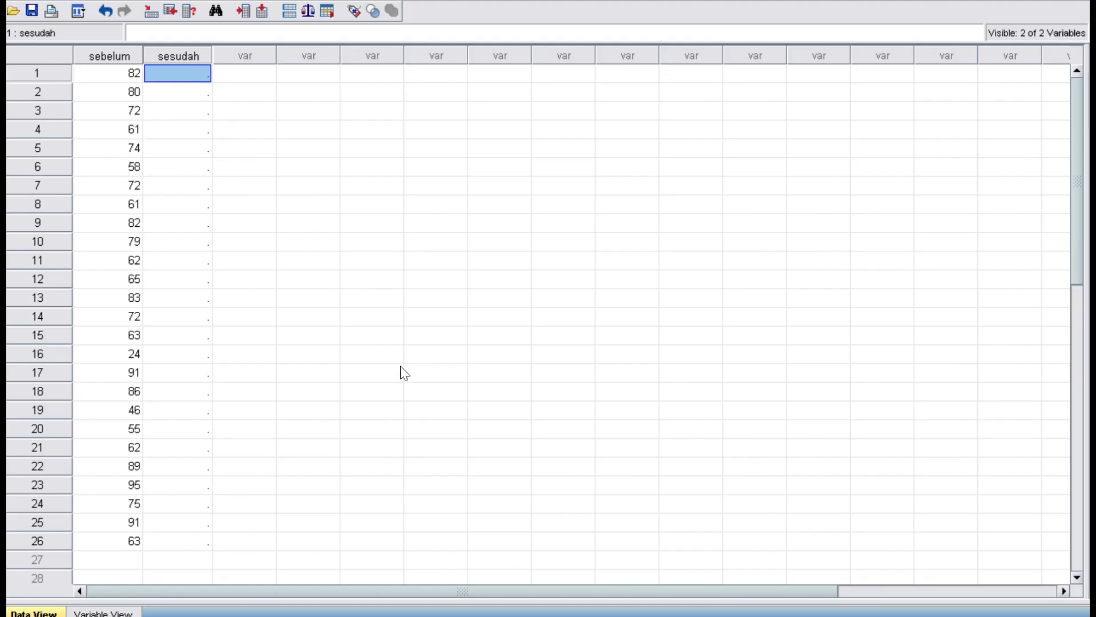
pyautogui.hotkey('ctrl', 'v')
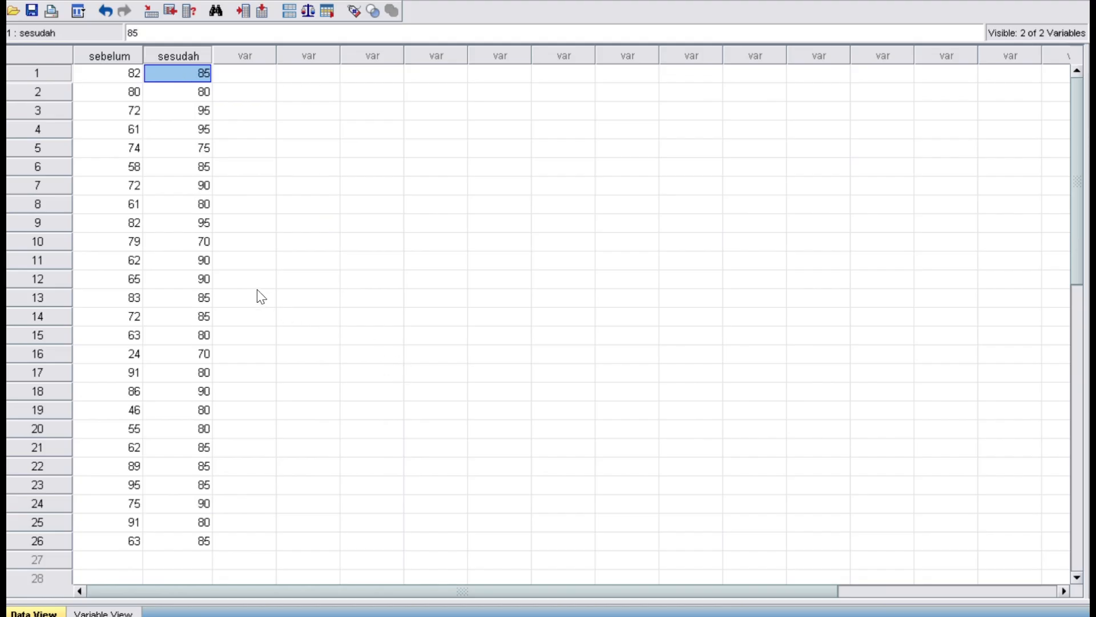
# Set up a Paired-Samples T Test with model biasa [sebelum] as Variable1 and model TGT [sesudah] as Variable2 of pair 1.
pyautogui.scroll(-4, 317, 321)
pyautogui.scroll(3, 312, 353)
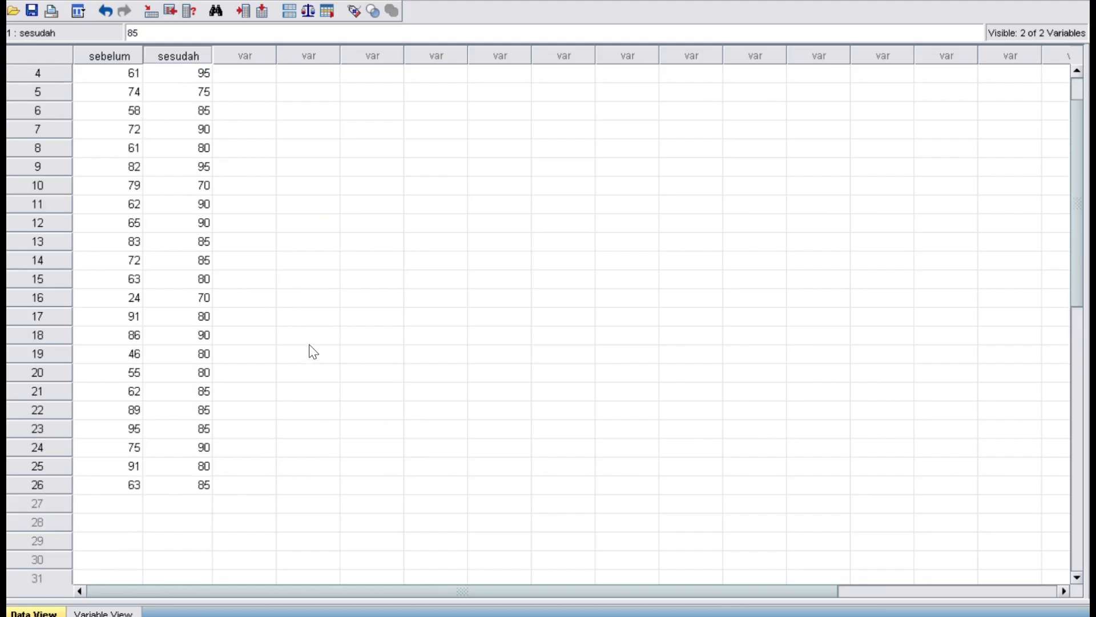
pyautogui.scroll(1, 314, 337)
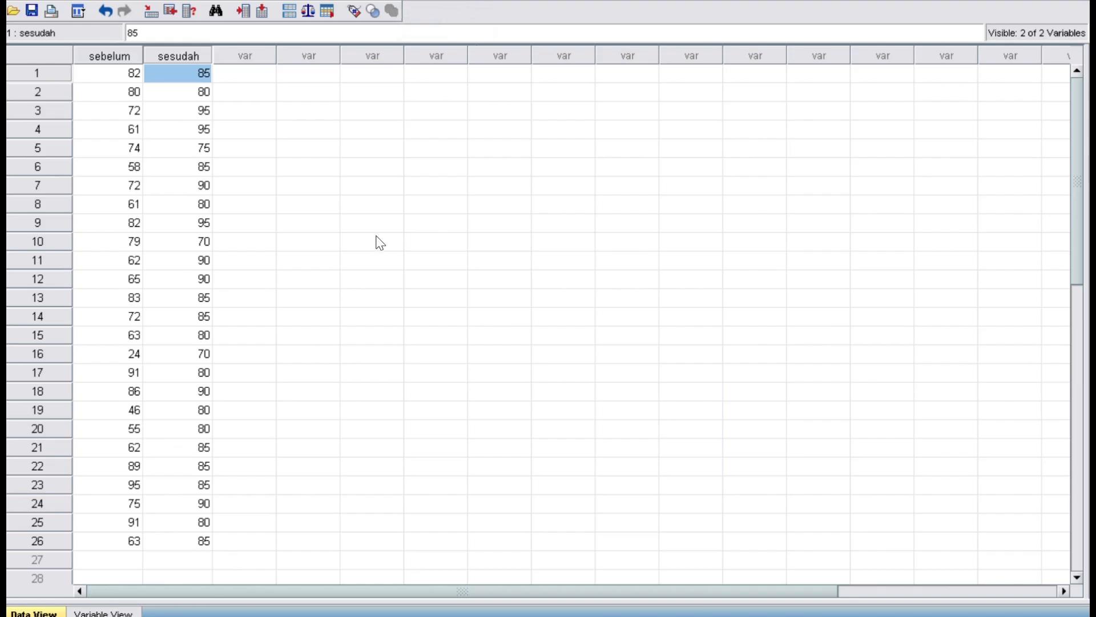
pyautogui.click(223, 2)
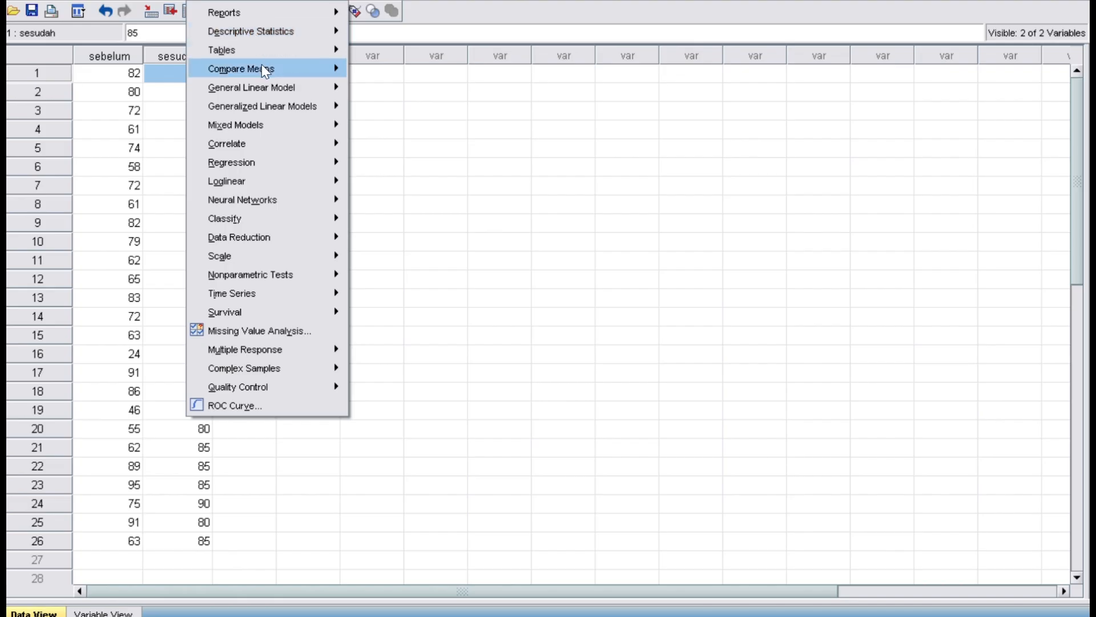
pyautogui.moveTo(270, 70)
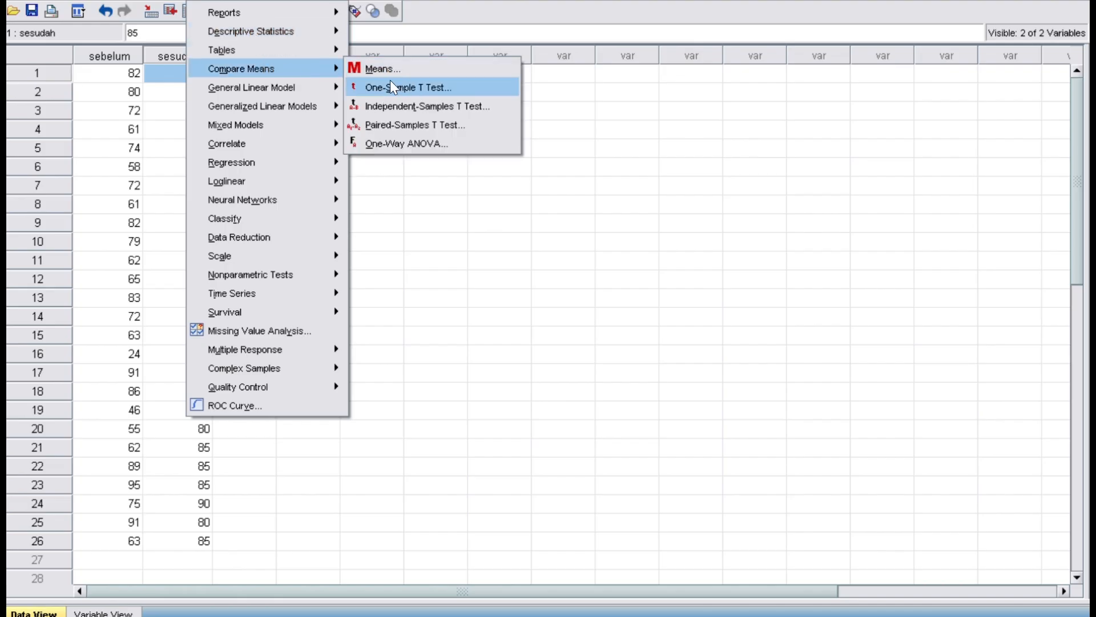
pyautogui.click(414, 125)
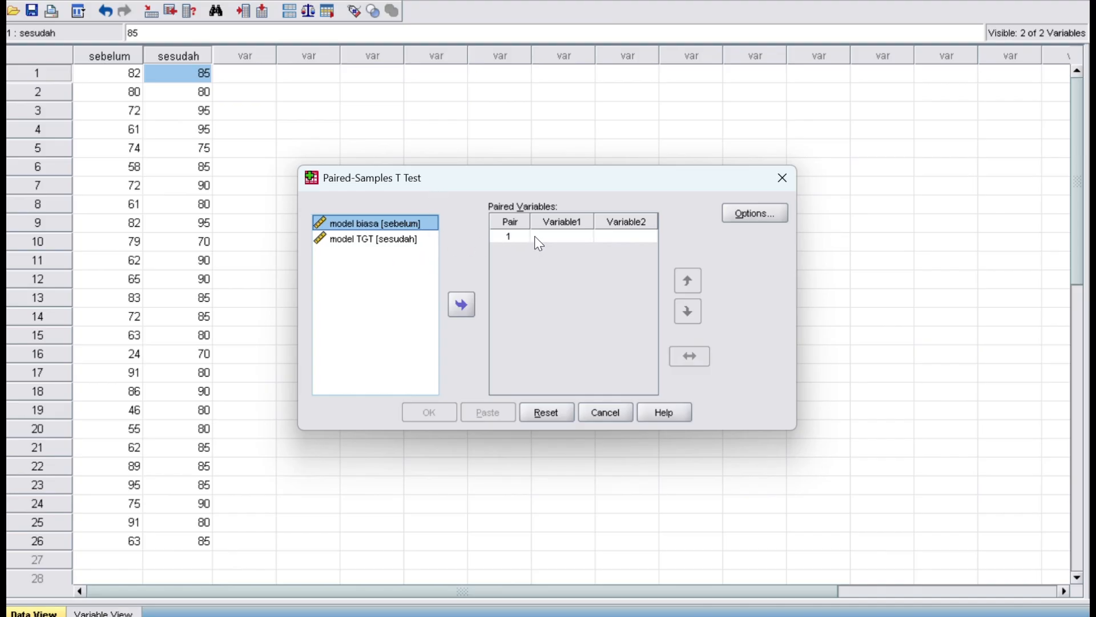
pyautogui.click(518, 237)
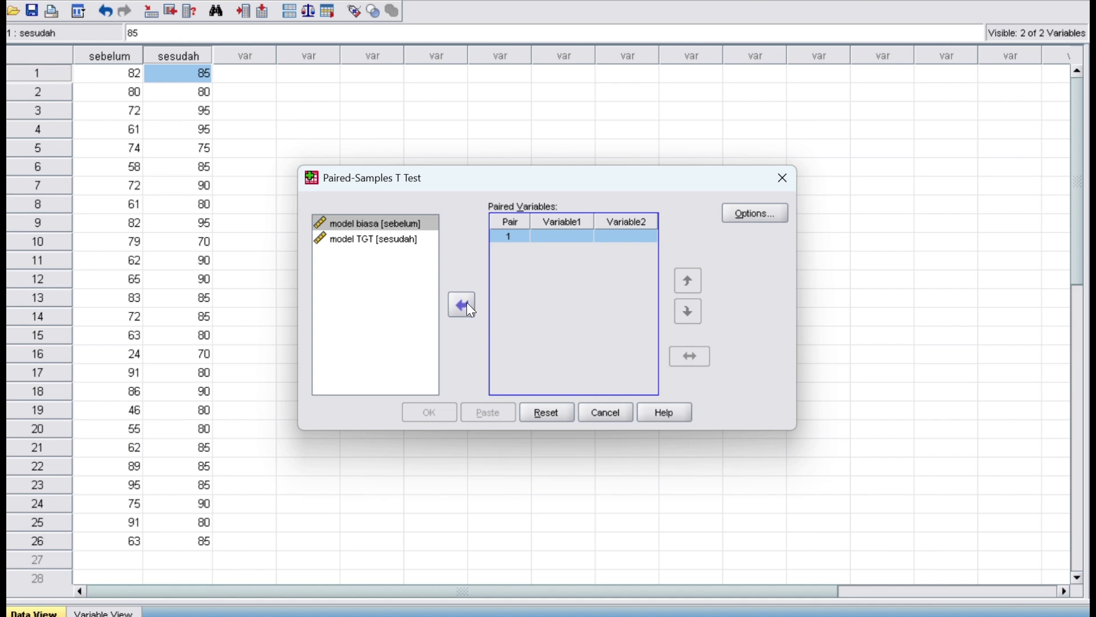
pyautogui.click(392, 235)
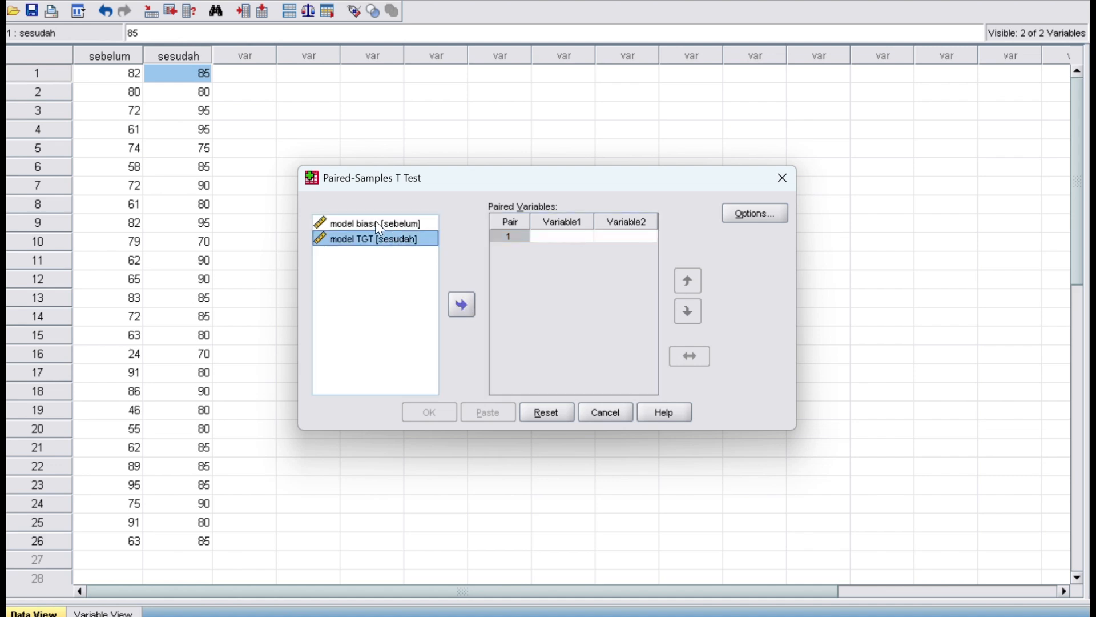
pyautogui.click(380, 224)
pyautogui.click(462, 309)
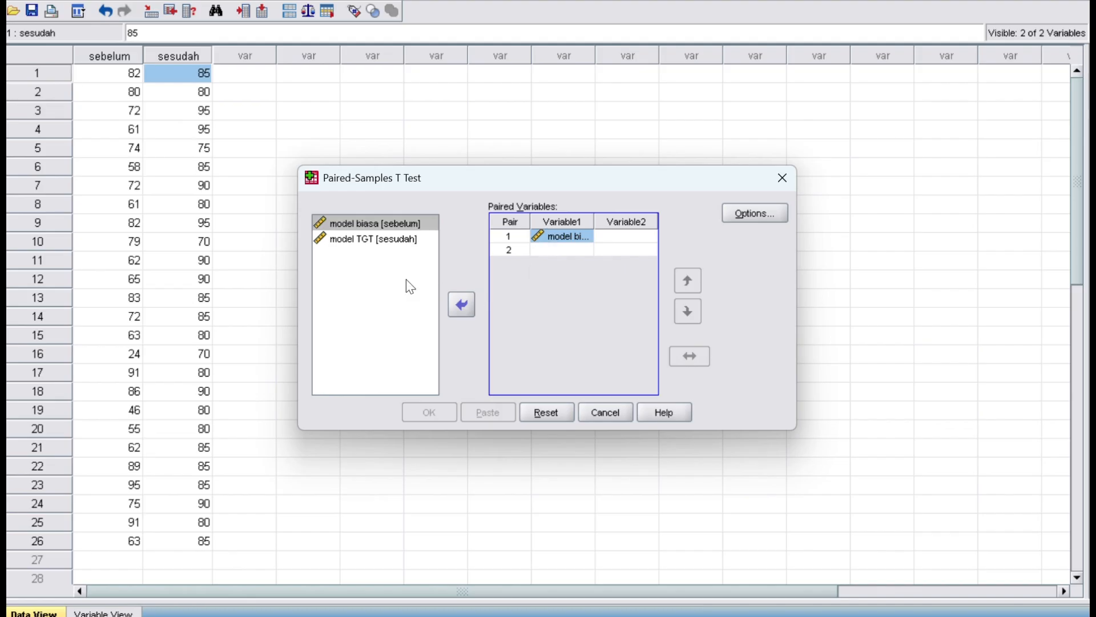
pyautogui.click(358, 238)
pyautogui.click(464, 306)
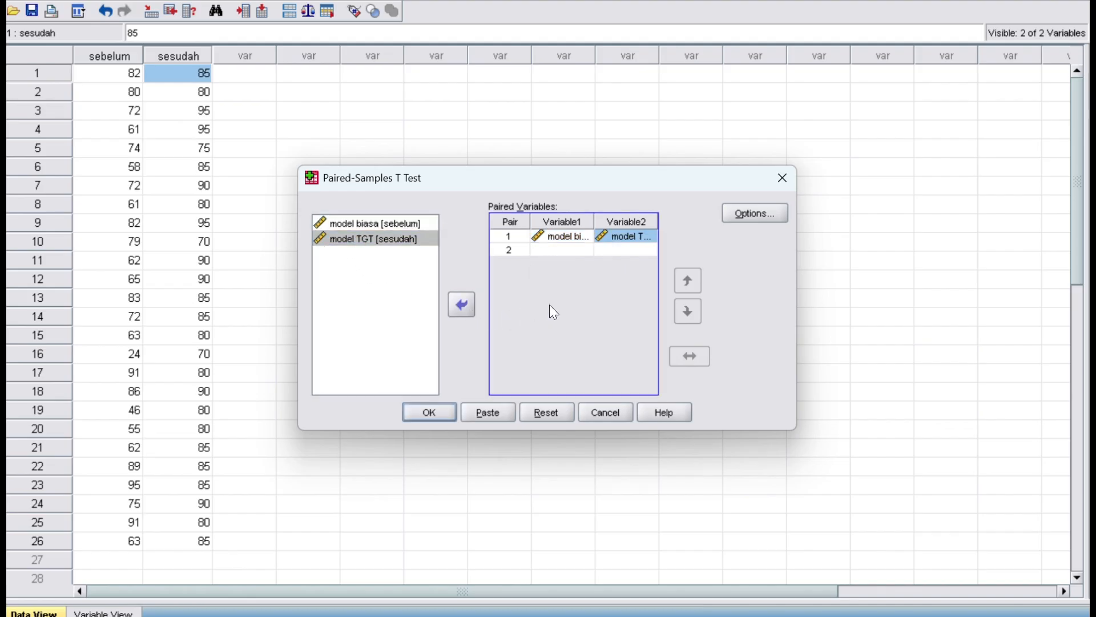
# Keep the 95% confidence interval with cases excluded analysis by analysis, and run the paired-samples t-test.
pyautogui.click(738, 216)
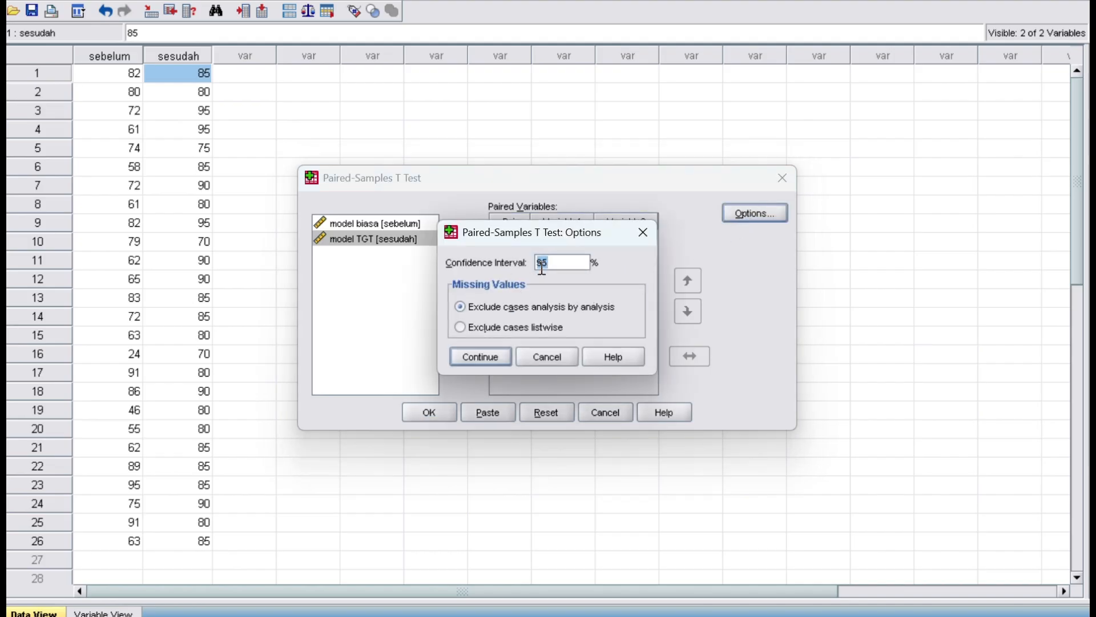
pyautogui.click(471, 363)
pyautogui.click(433, 414)
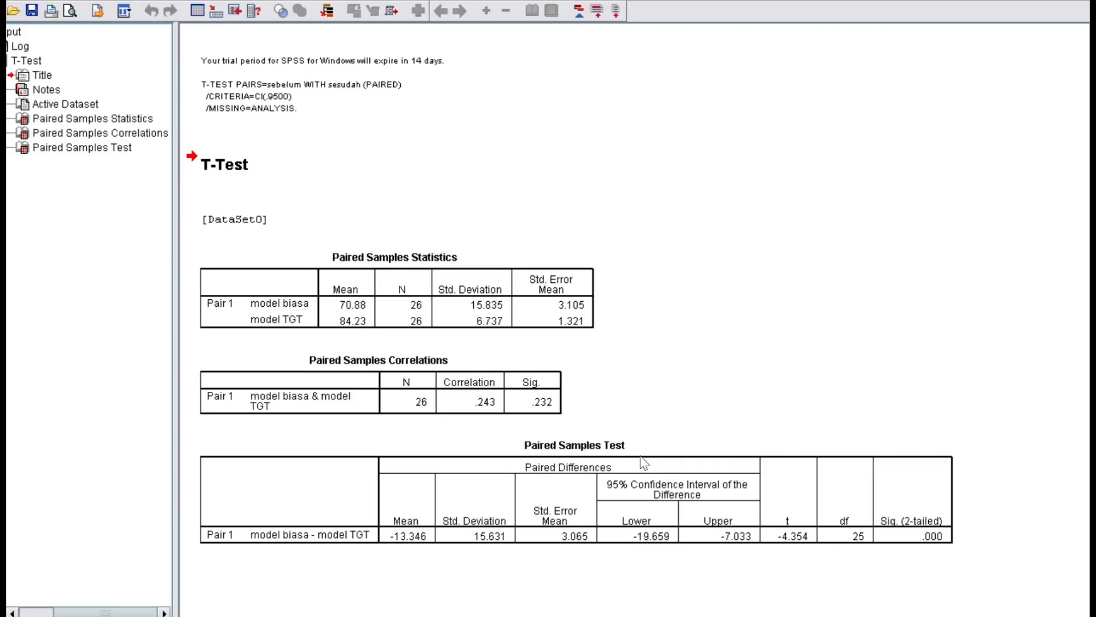
# Switch to the Word notes, read the Paired Sampel T-Test concept and significance criteria, and return to the SPSS output.
pyautogui.moveTo(505, 616)
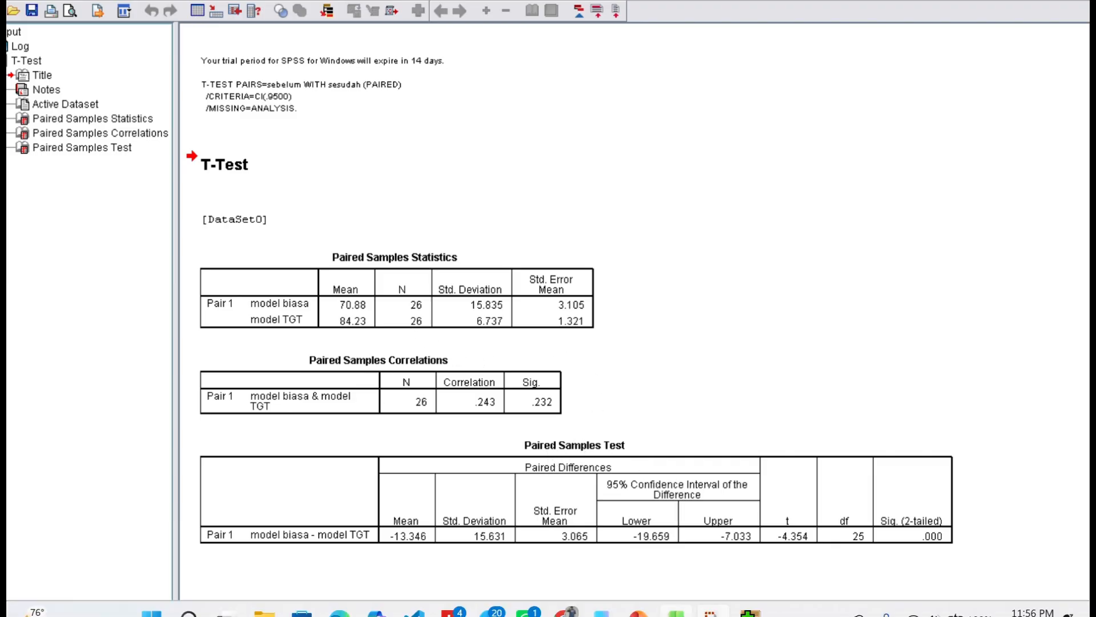
pyautogui.click(601, 612)
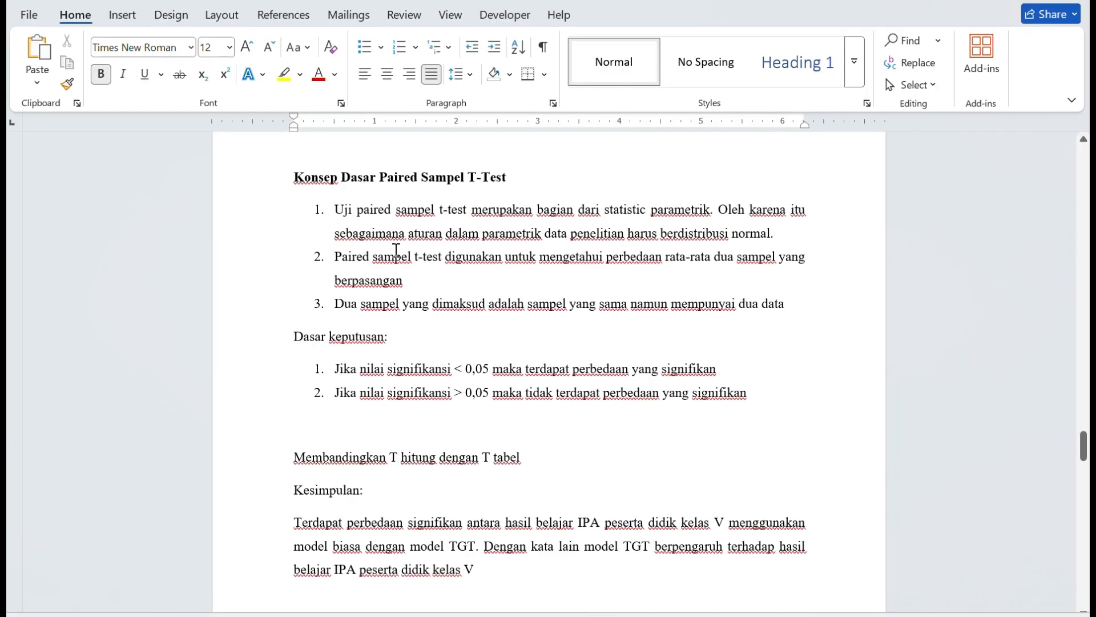
pyautogui.scroll(-2, 485, 394)
pyautogui.scroll(1, 409, 325)
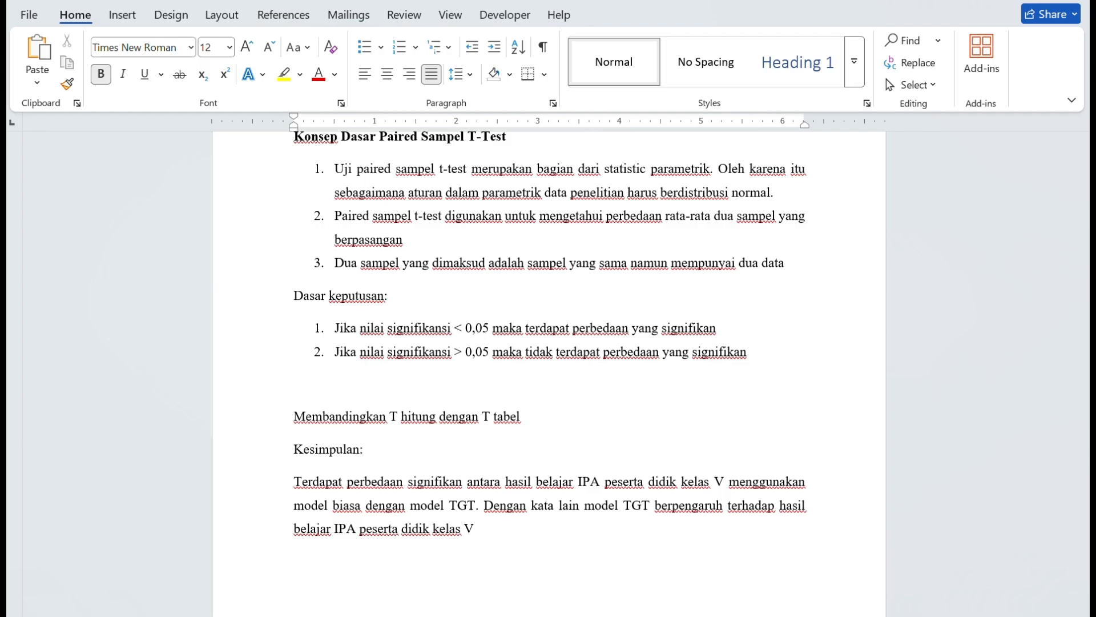
pyautogui.moveTo(750, 612)
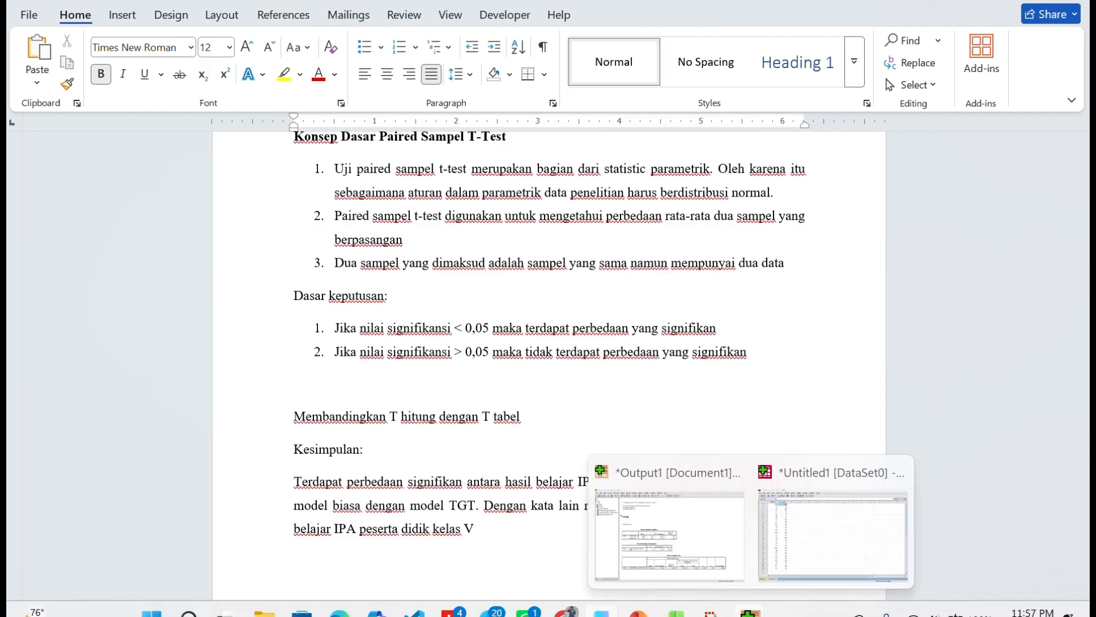
pyautogui.click(684, 538)
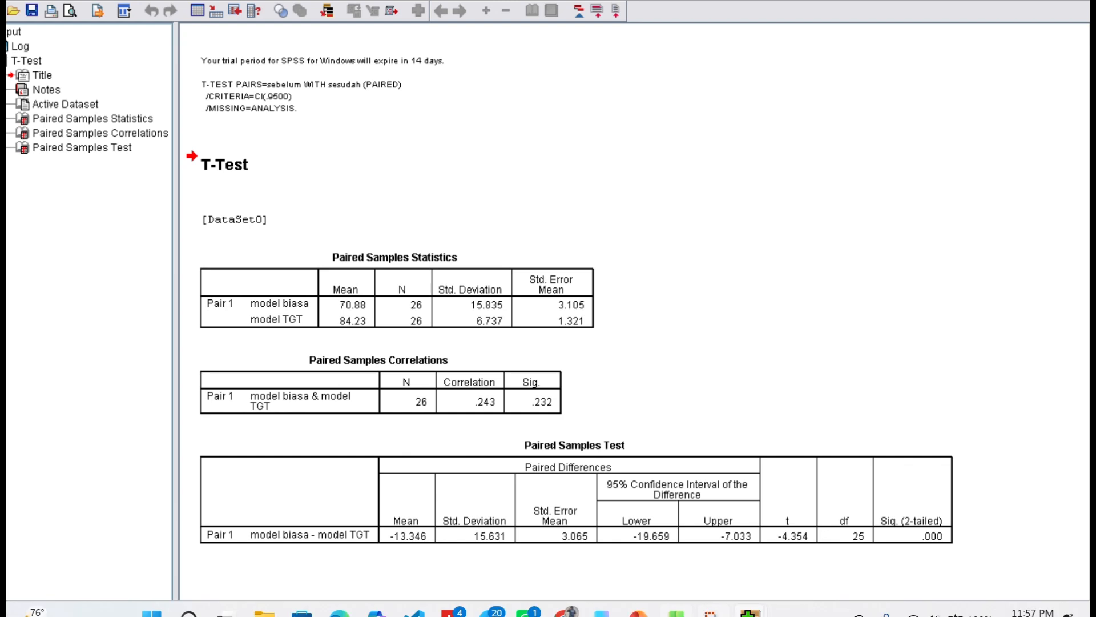
# Check the T hitung versus T tabel note and the conclusion in Word, and go back to the SPSS t-test output.
pyautogui.moveTo(601, 612)
pyautogui.click(598, 534)
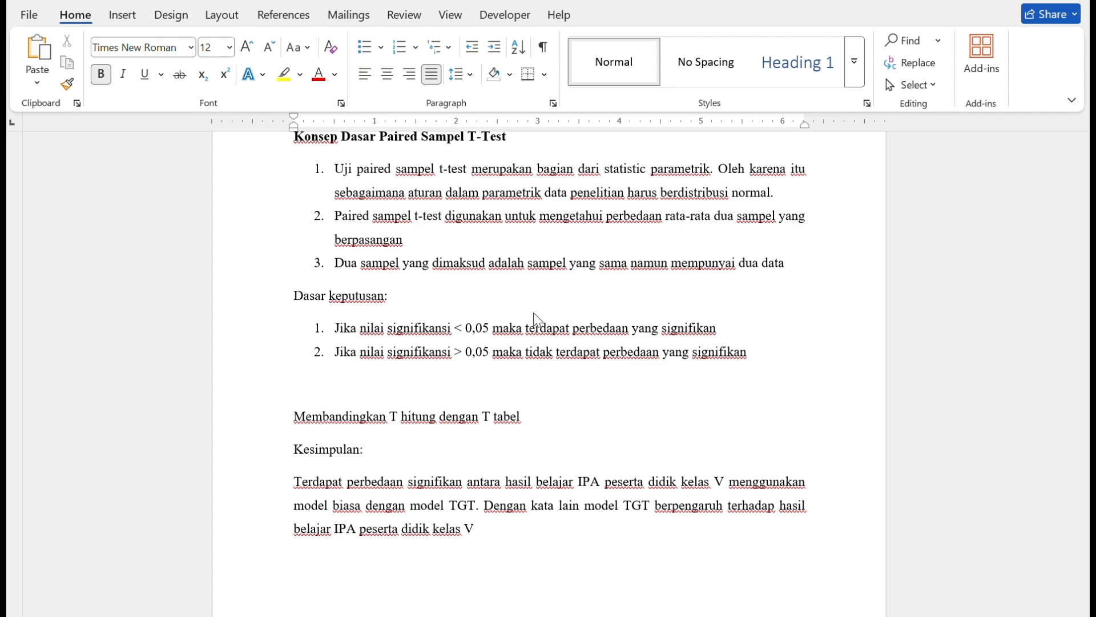
pyautogui.scroll(2, 472, 268)
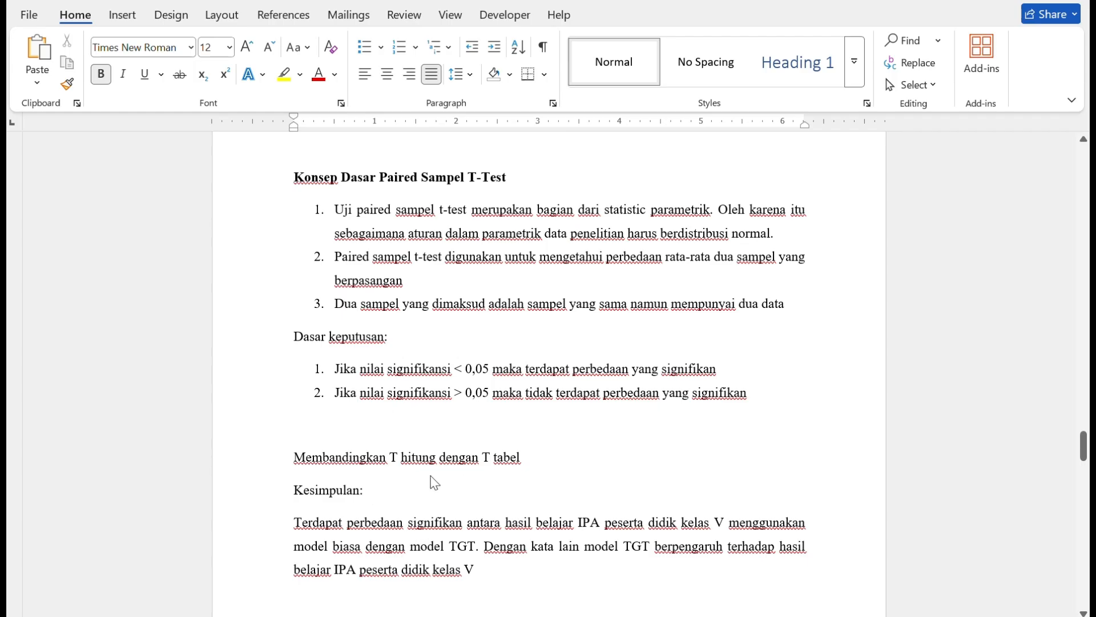
pyautogui.moveTo(526, 616)
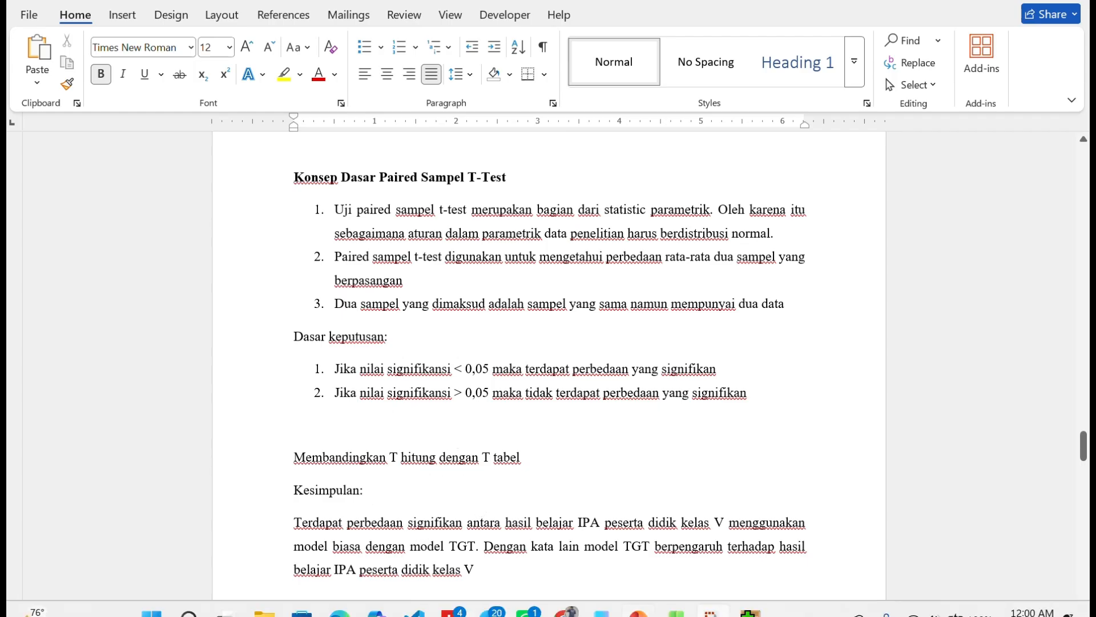
pyautogui.moveTo(750, 611)
pyautogui.moveTo(820, 540)
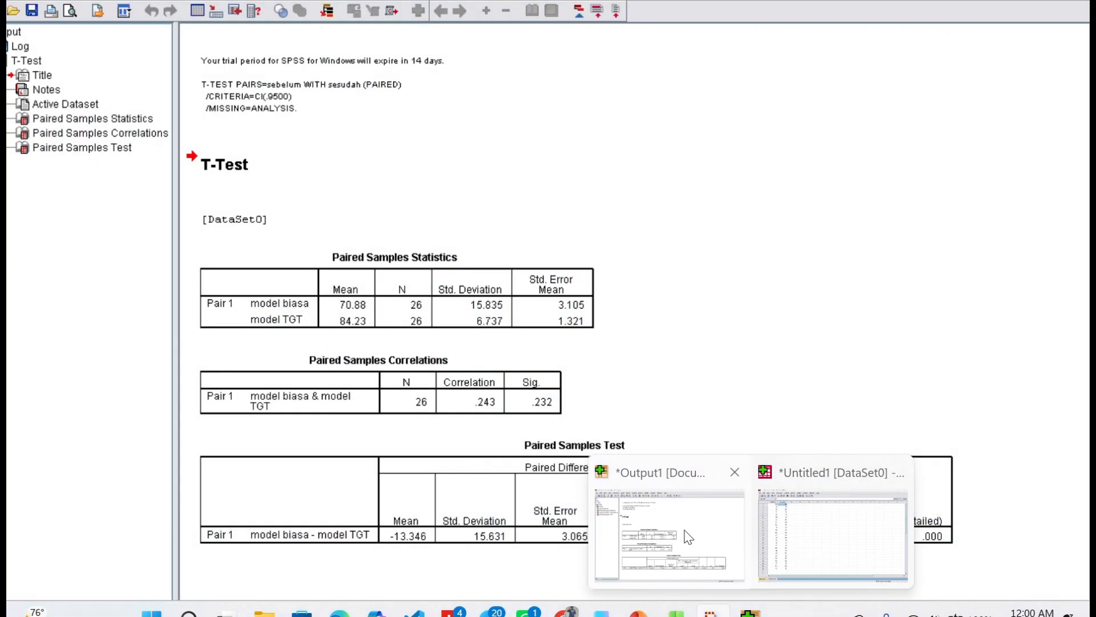
pyautogui.click(746, 537)
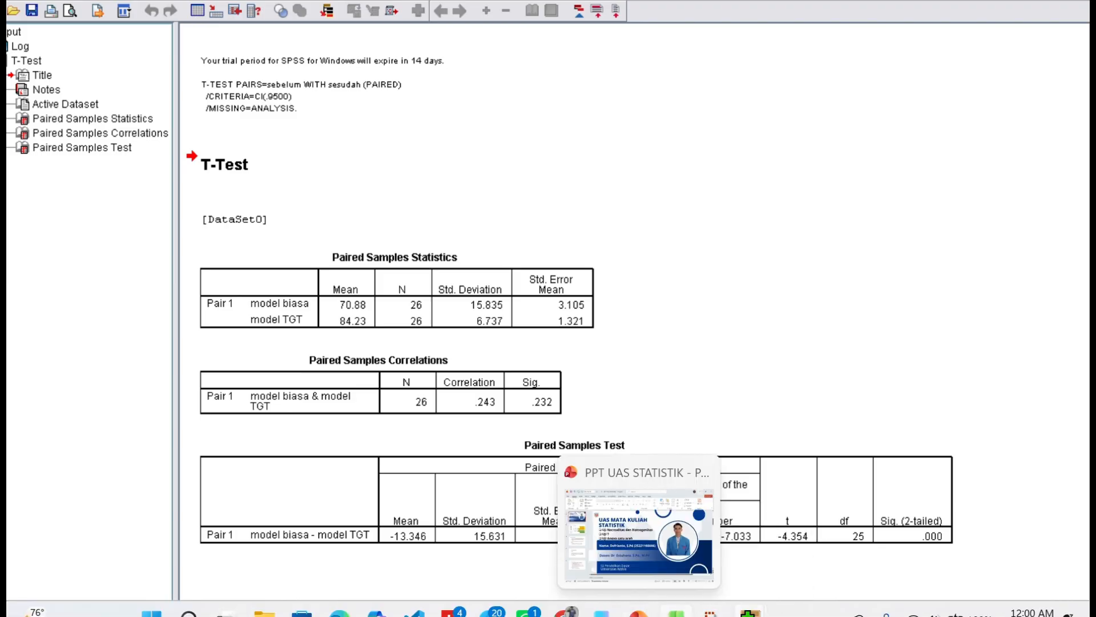
# Switch to the Excel UJI T sheet and try the formula =TINV(0,05;26) in J9, accepting Excel's suggested correction.
pyautogui.click(676, 612)
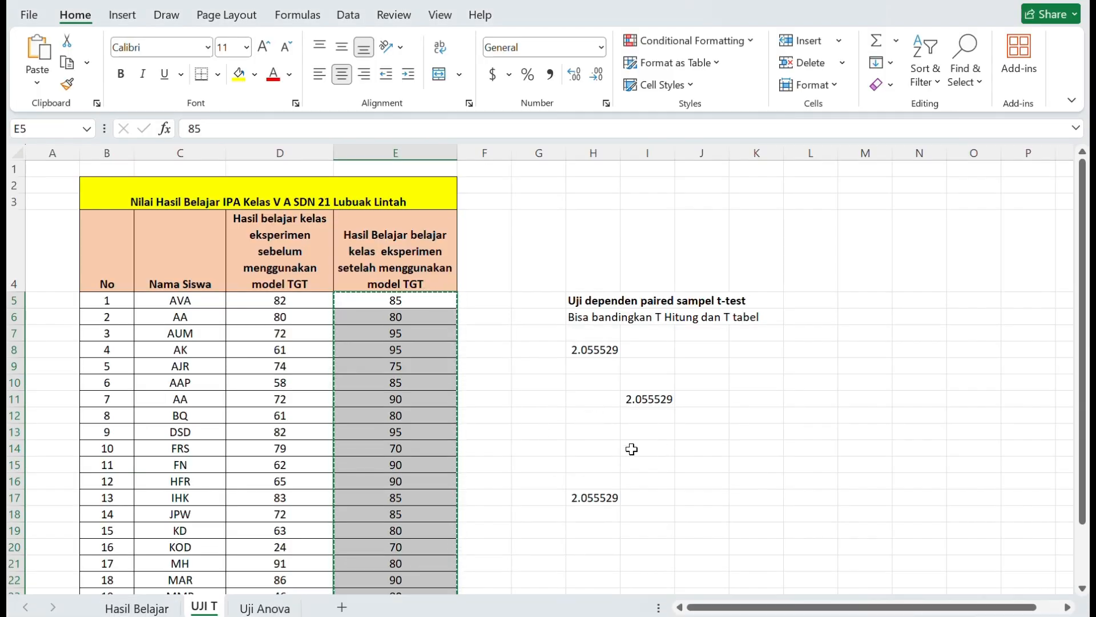
pyautogui.click(717, 369)
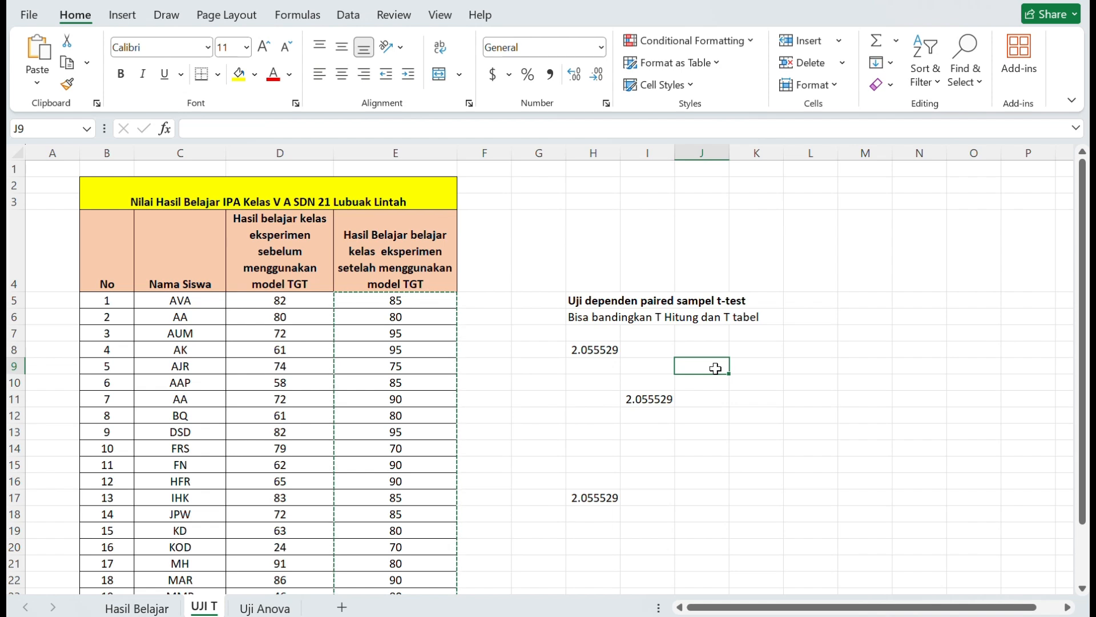
pyautogui.write('=')
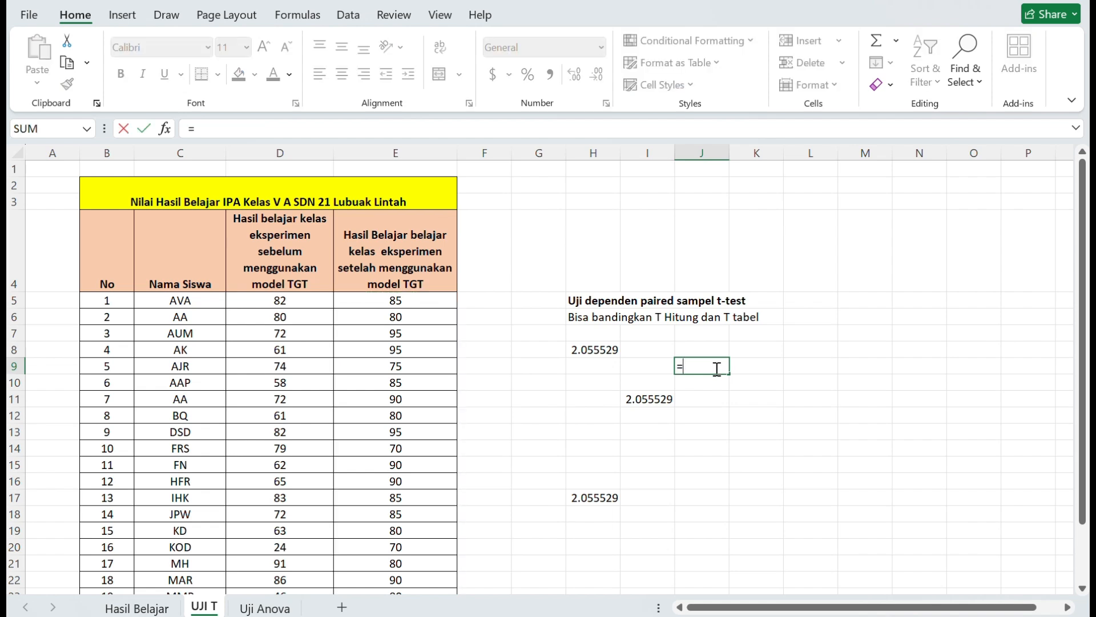
pyautogui.press('capslock')
pyautogui.write('T')
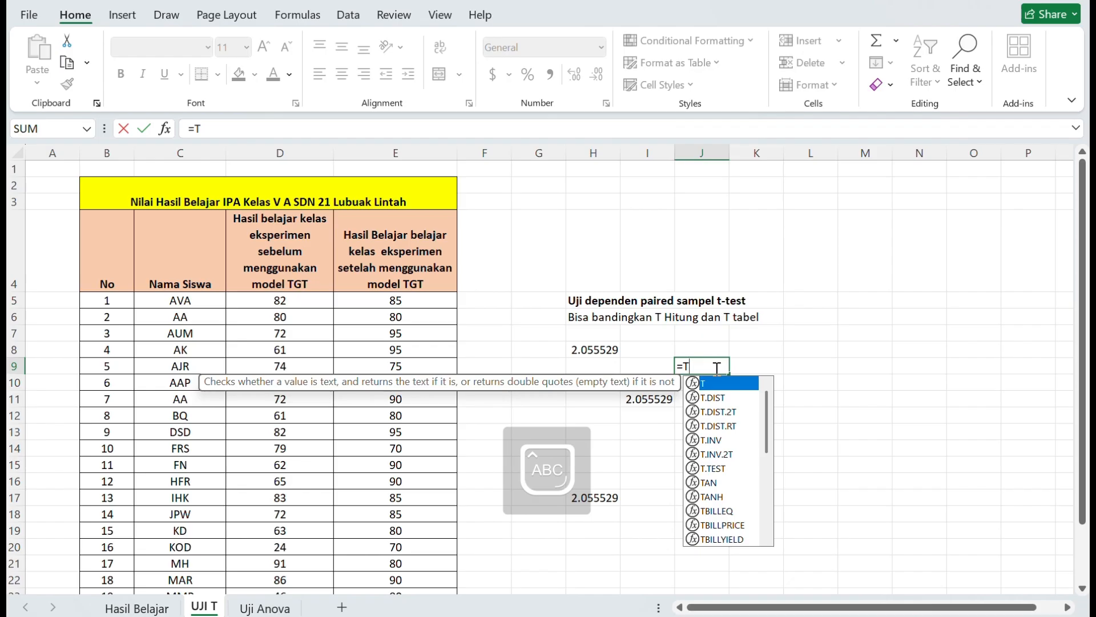
pyautogui.write('INV')
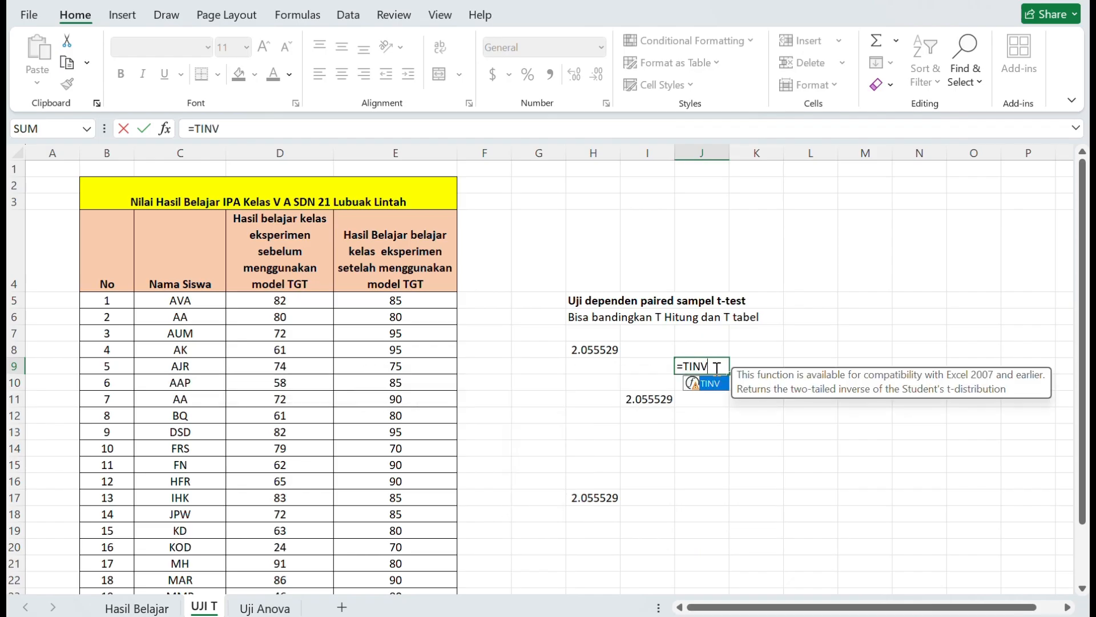
pyautogui.write('(')
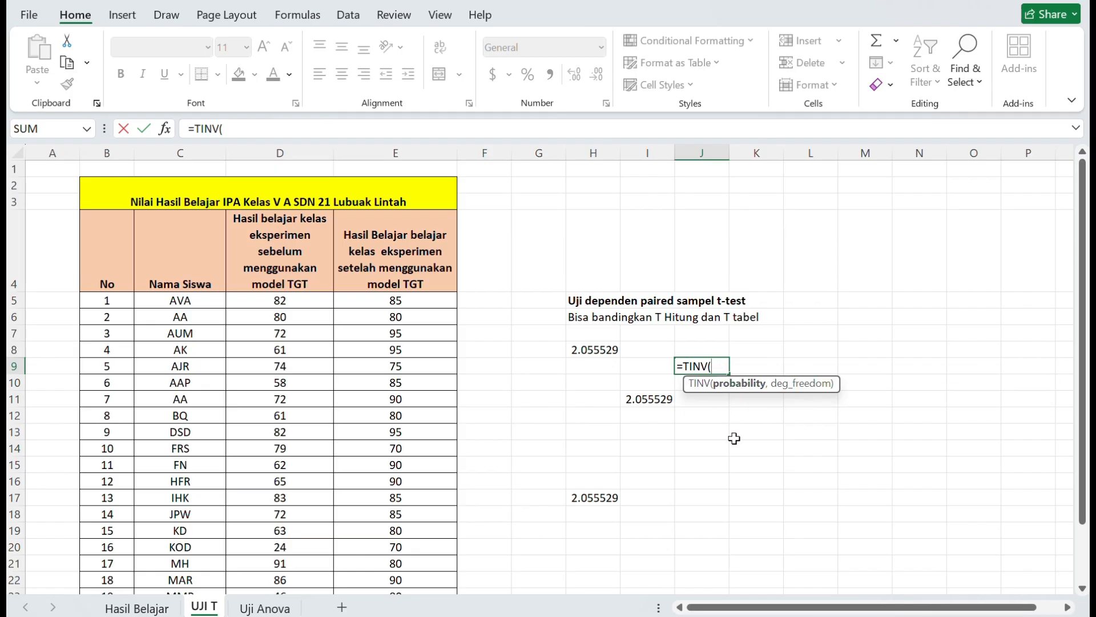
pyautogui.write('0,05')
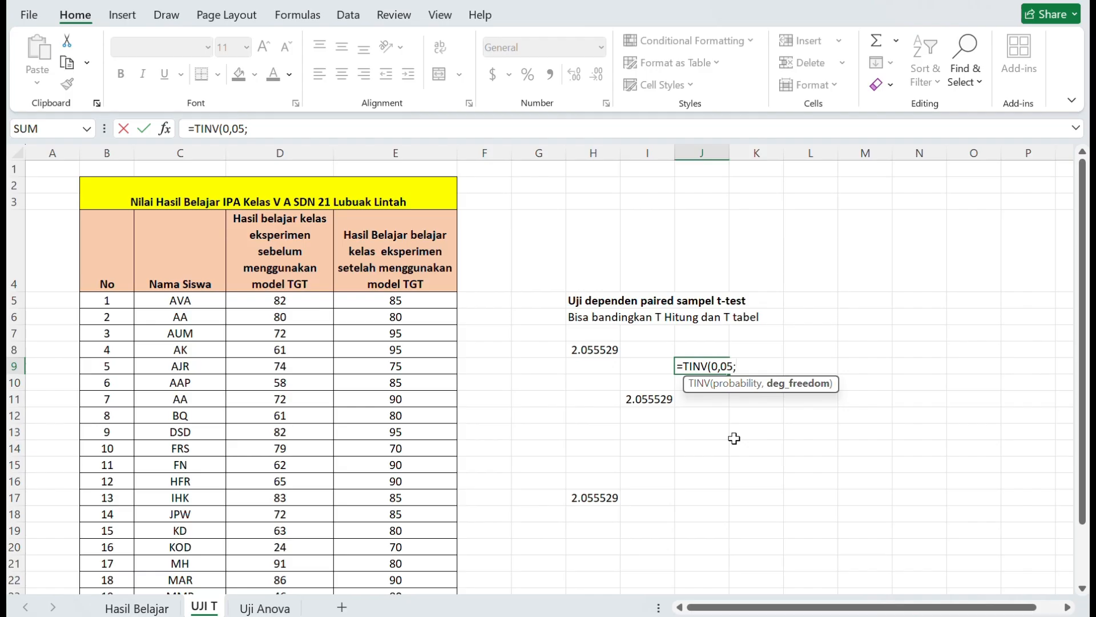
pyautogui.write('26')
pyautogui.scroll(-3, 264, 473)
pyautogui.scroll(3, 240, 477)
pyautogui.scroll(-2, 212, 421)
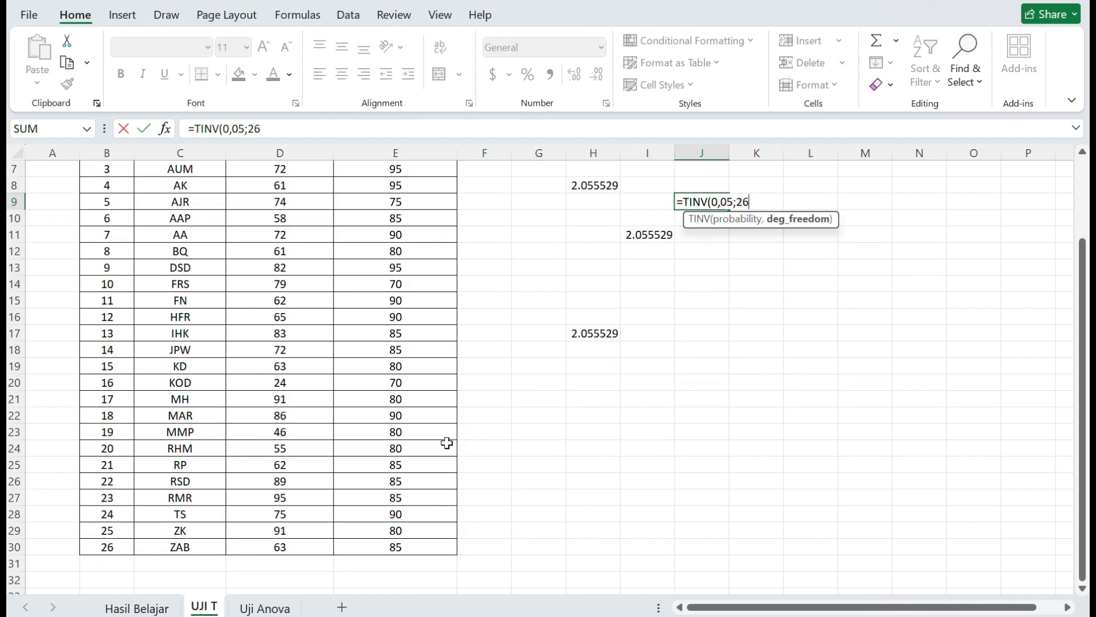
pyautogui.scroll(1, 779, 437)
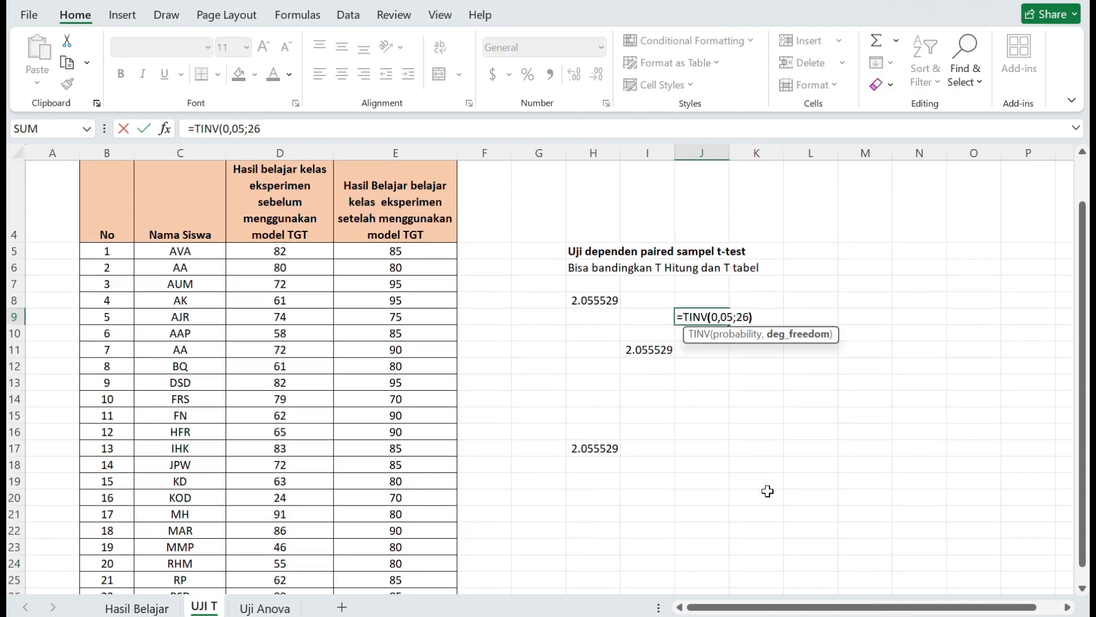
pyautogui.press('Return')
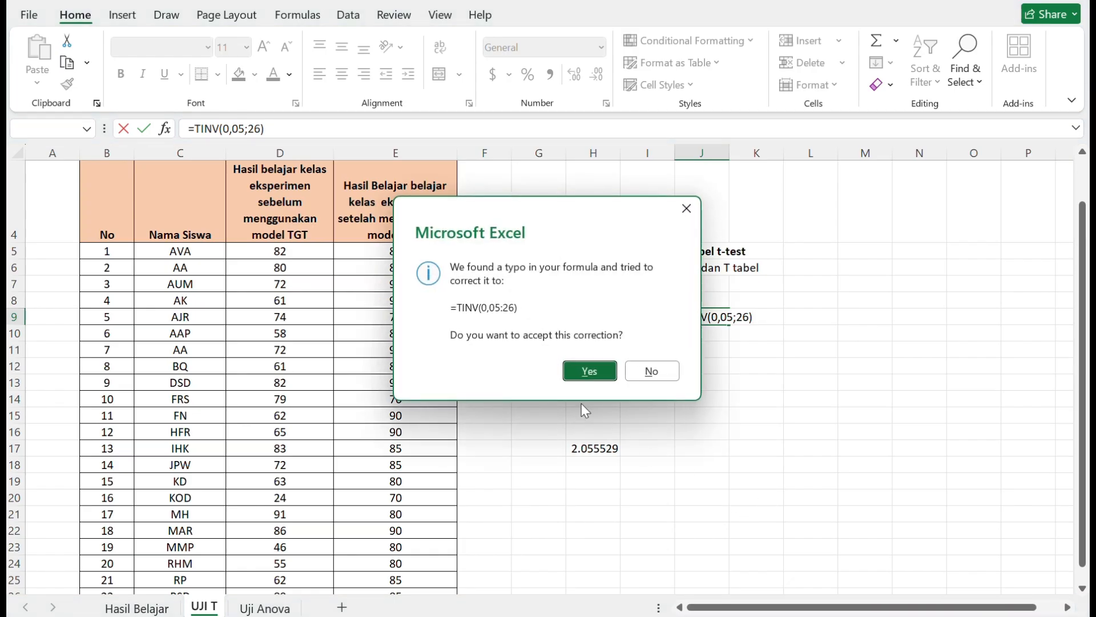
pyautogui.click(576, 375)
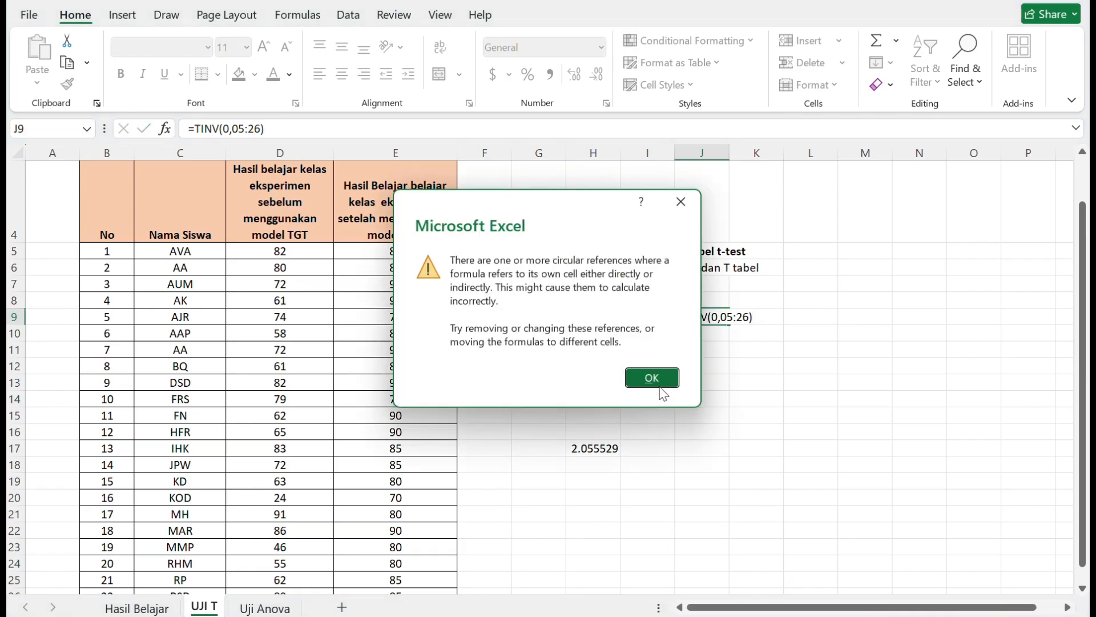
pyautogui.click(692, 197)
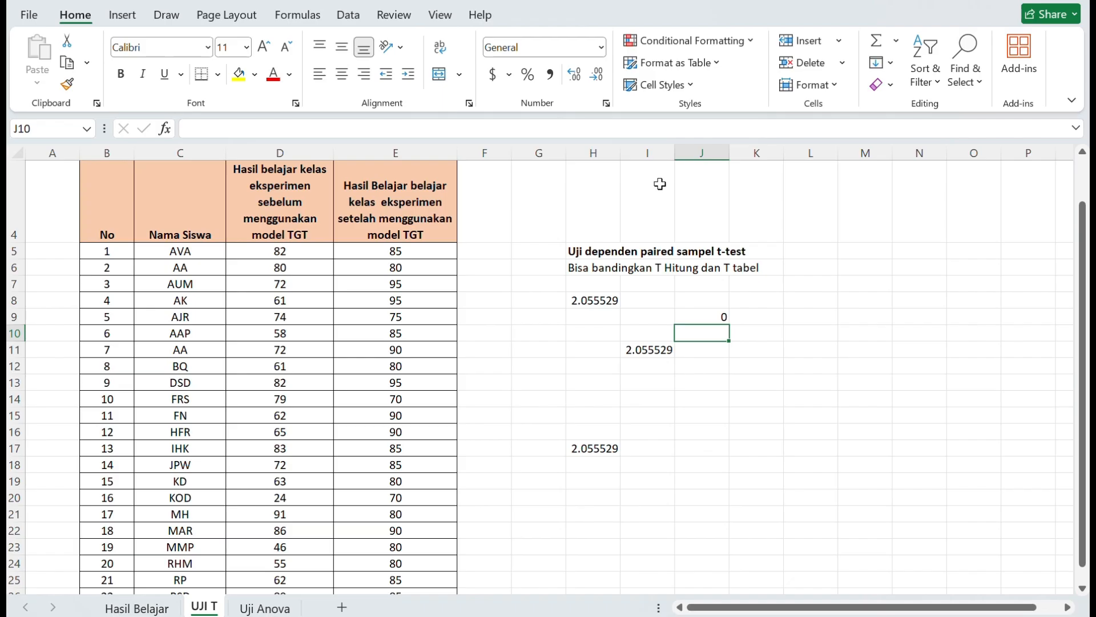
# Clear the TINV formula from cell J9.
pyautogui.press('Up')
pyautogui.press('BackSpace')
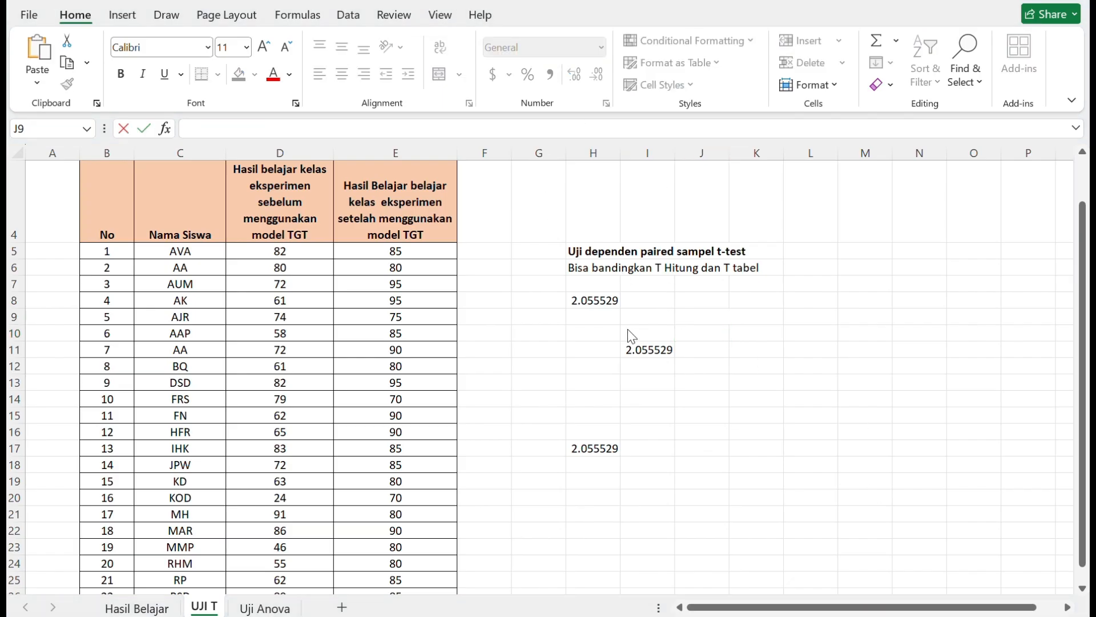
pyautogui.click(527, 347)
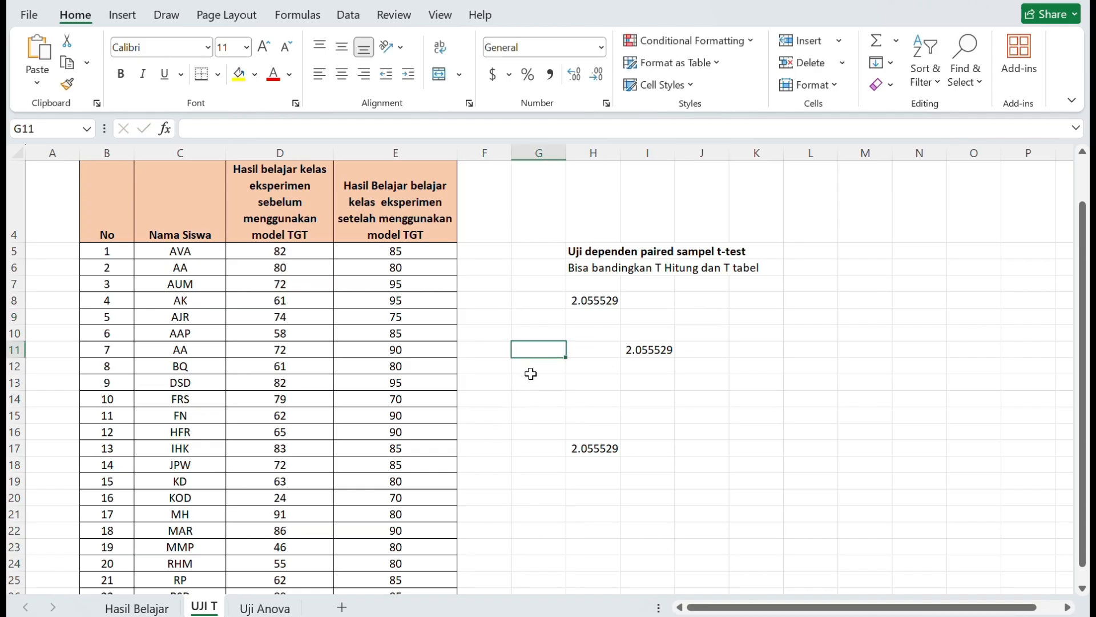
# Enter the formula =TINV(0.05,26) in cell G11 to calculate the t-table value.
pyautogui.write('=')
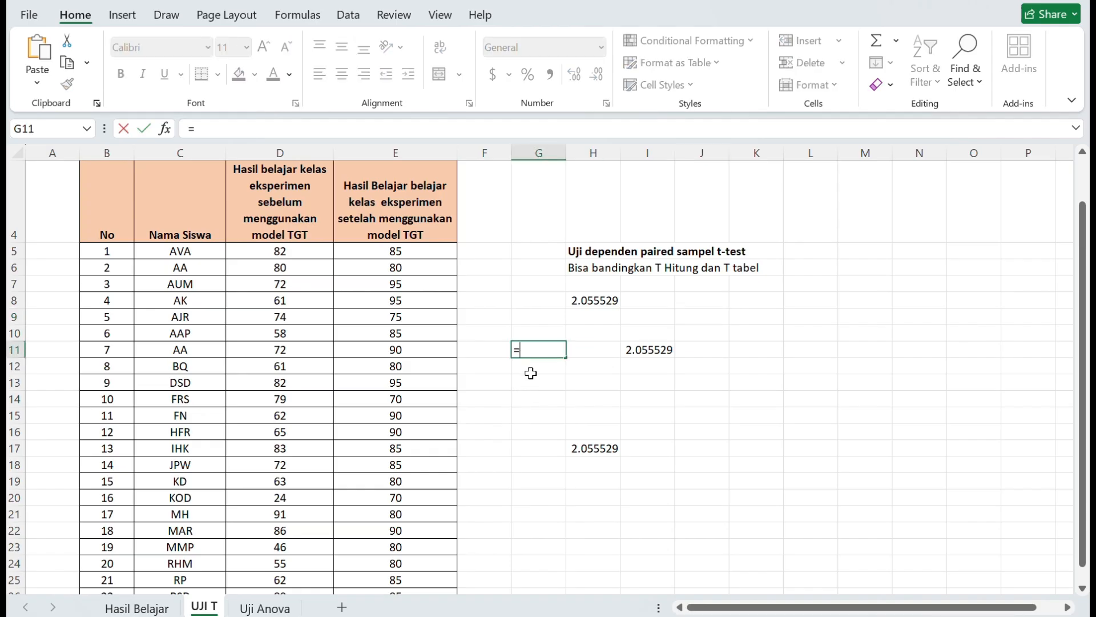
pyautogui.write('TINV')
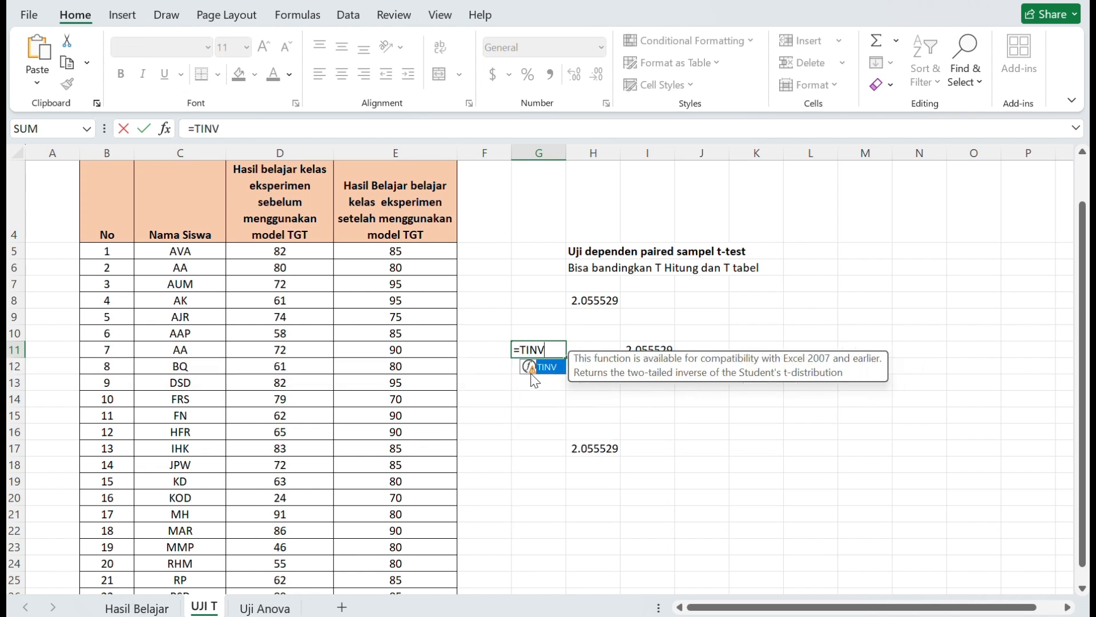
pyautogui.doubleClick(532, 370)
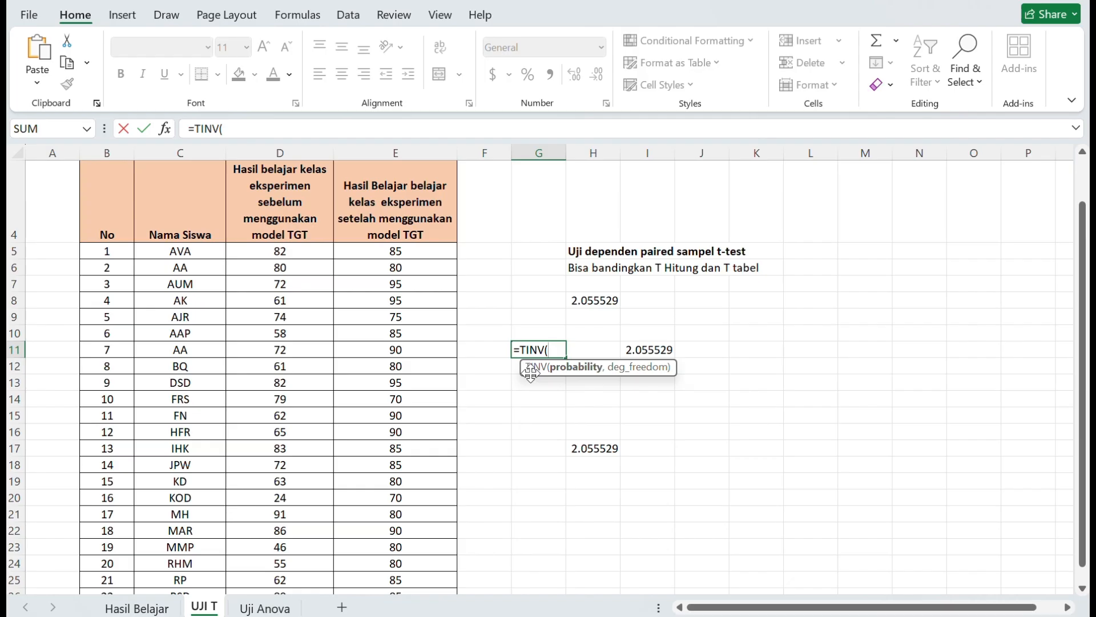
pyautogui.write('0.05')
pyautogui.write(',')
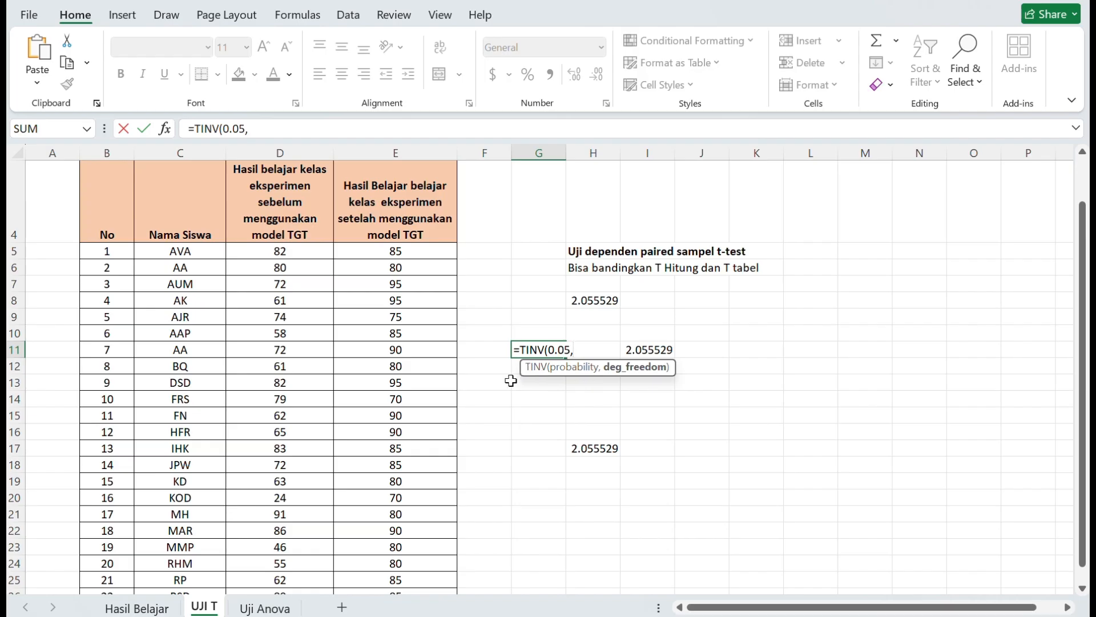
pyautogui.scroll(-3, 215, 424)
pyautogui.scroll(3, 387, 423)
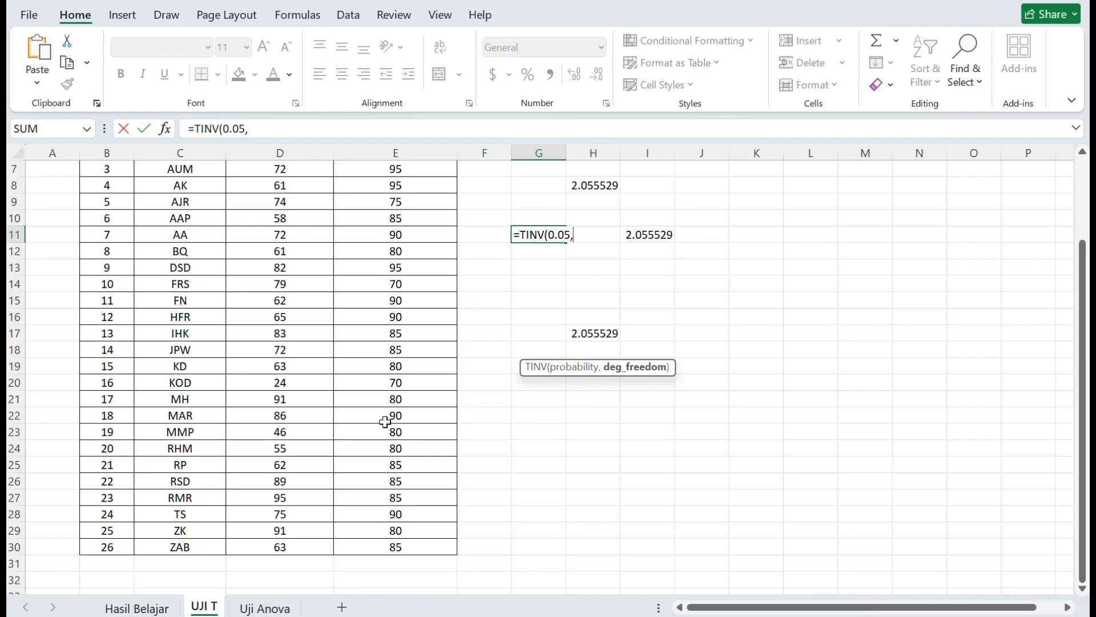
pyautogui.write('26')
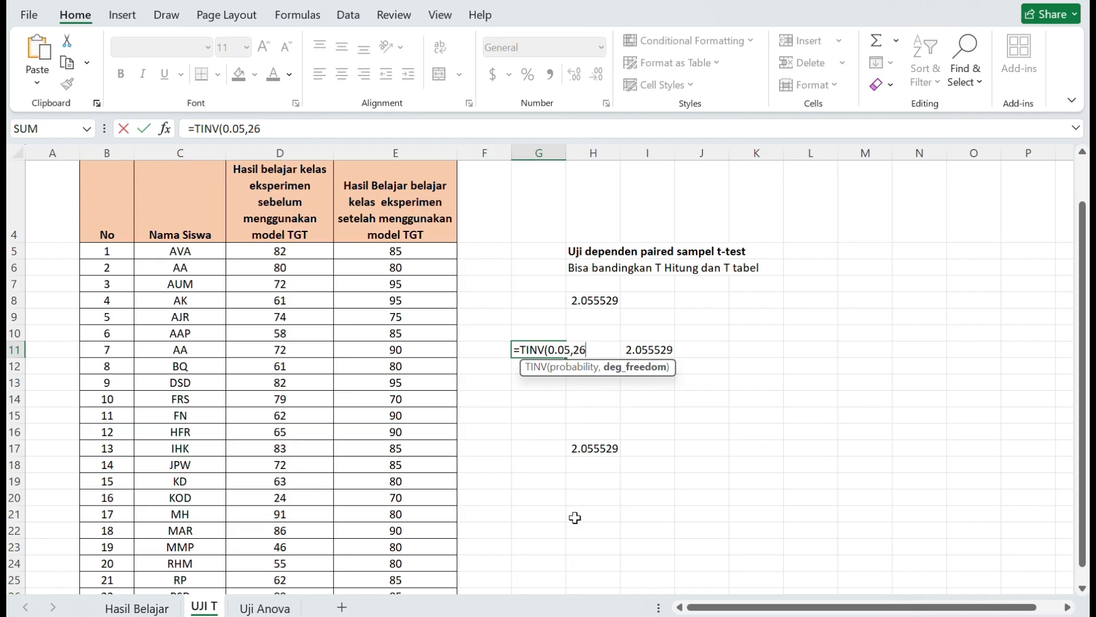
pyautogui.write(')')
pyautogui.press('Return')
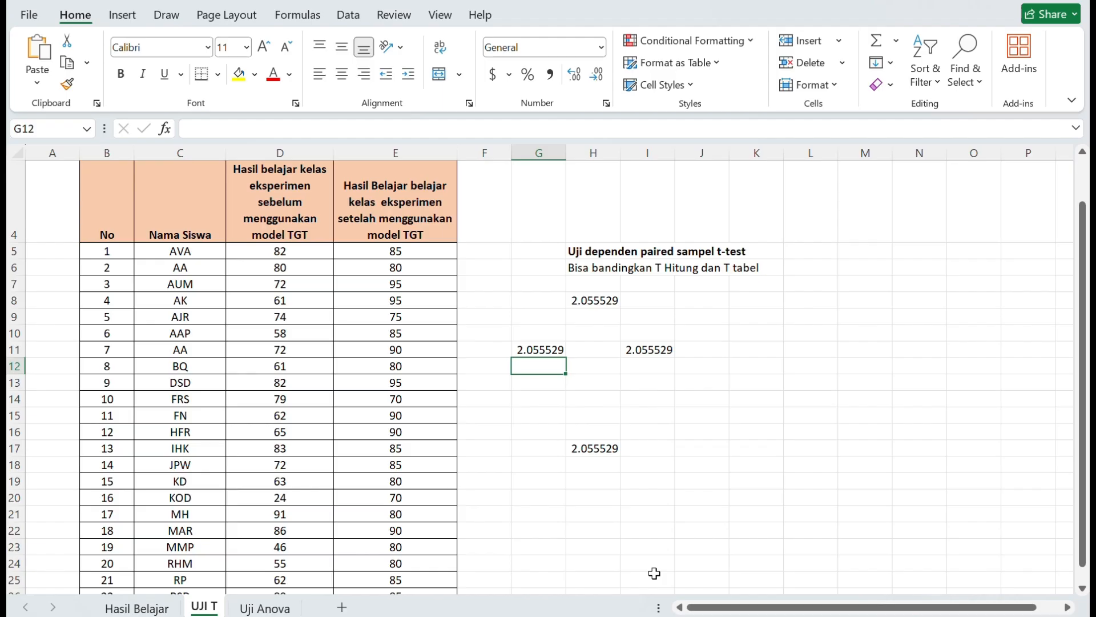
# Compare the calculated t in the SPSS Paired Samples Test table with the t-table value in Excel cell G11, ending on the SPSS output.
pyautogui.moveTo(712, 612)
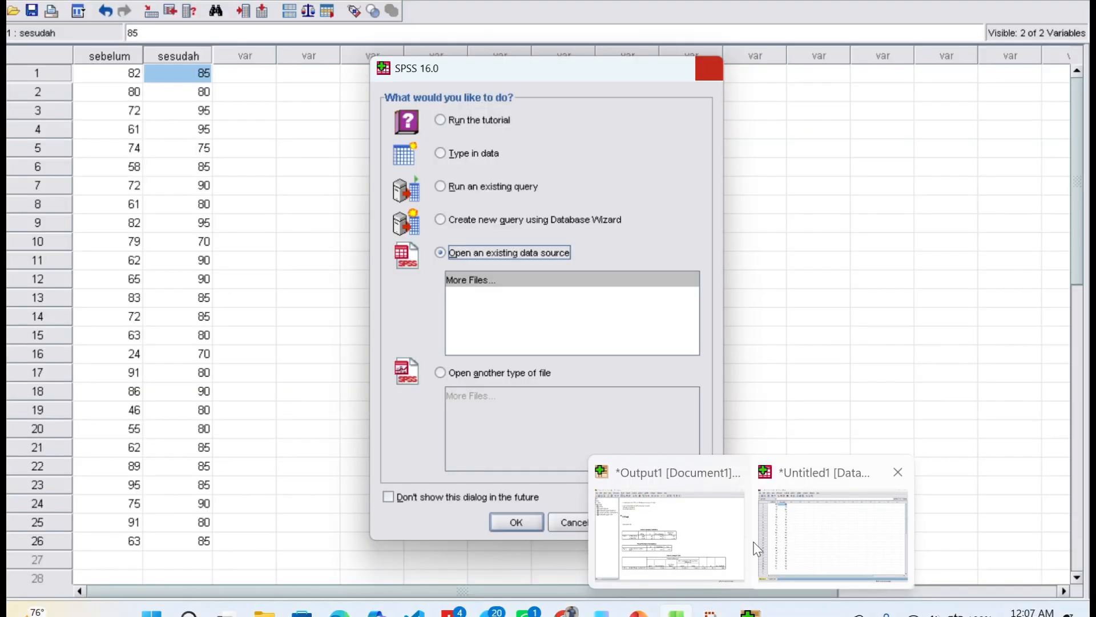
pyautogui.click(704, 547)
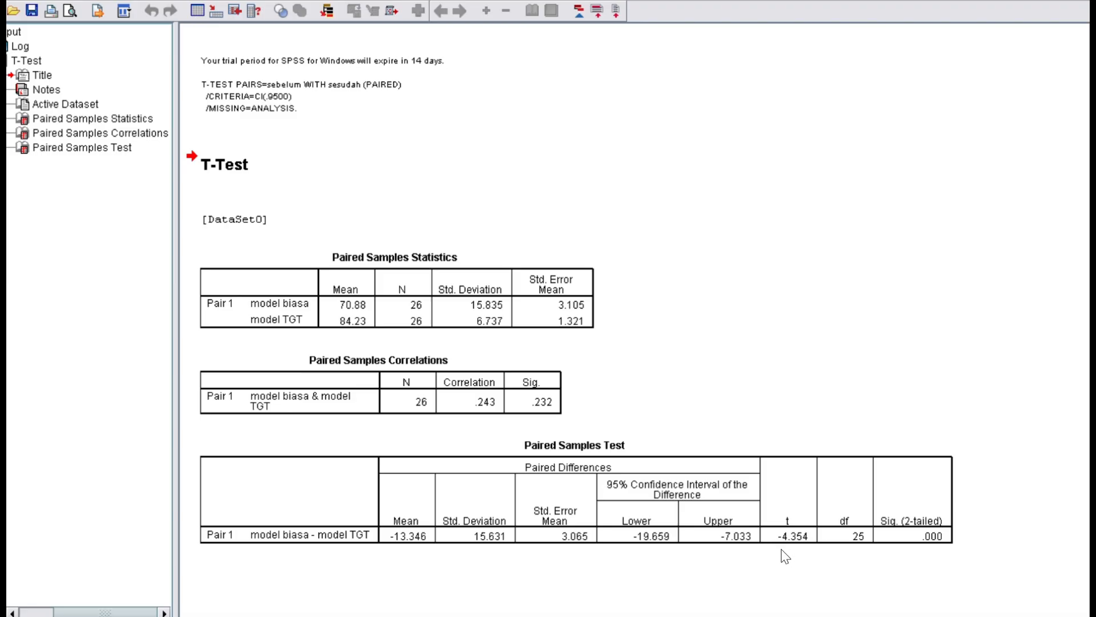
pyautogui.moveTo(793, 614)
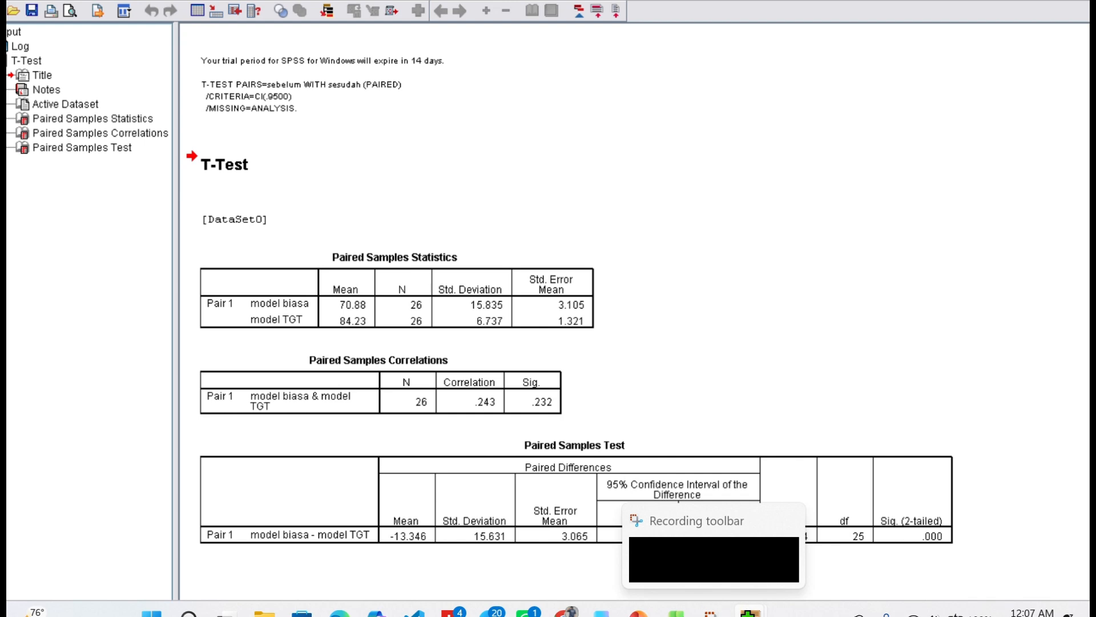
pyautogui.moveTo(749, 611)
pyautogui.click(677, 613)
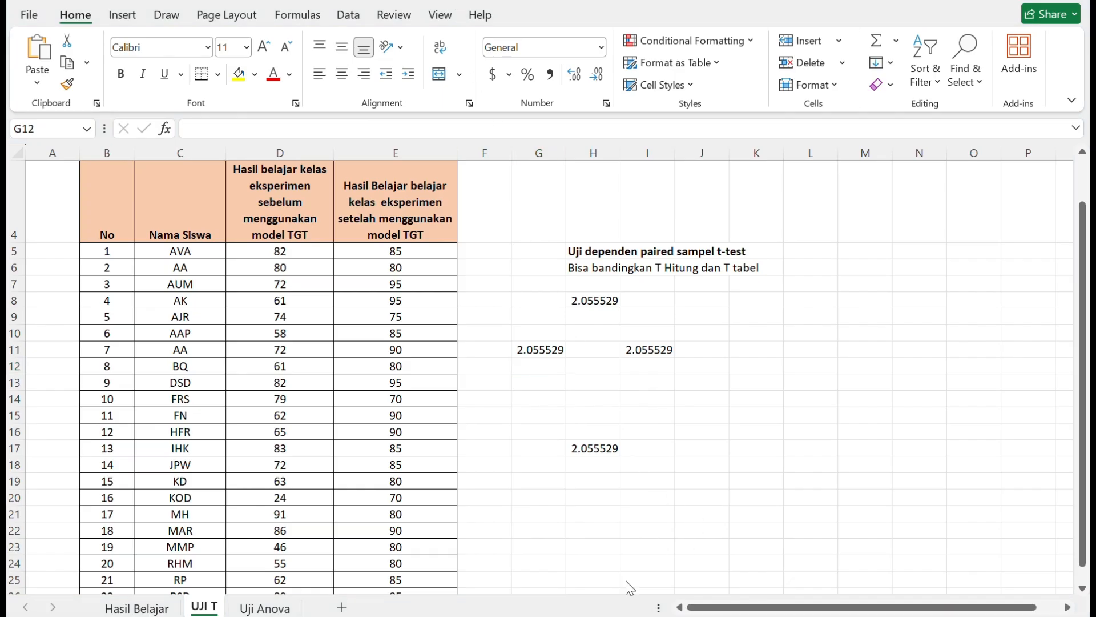
pyautogui.moveTo(596, 614)
pyautogui.moveTo(750, 610)
pyautogui.click(733, 563)
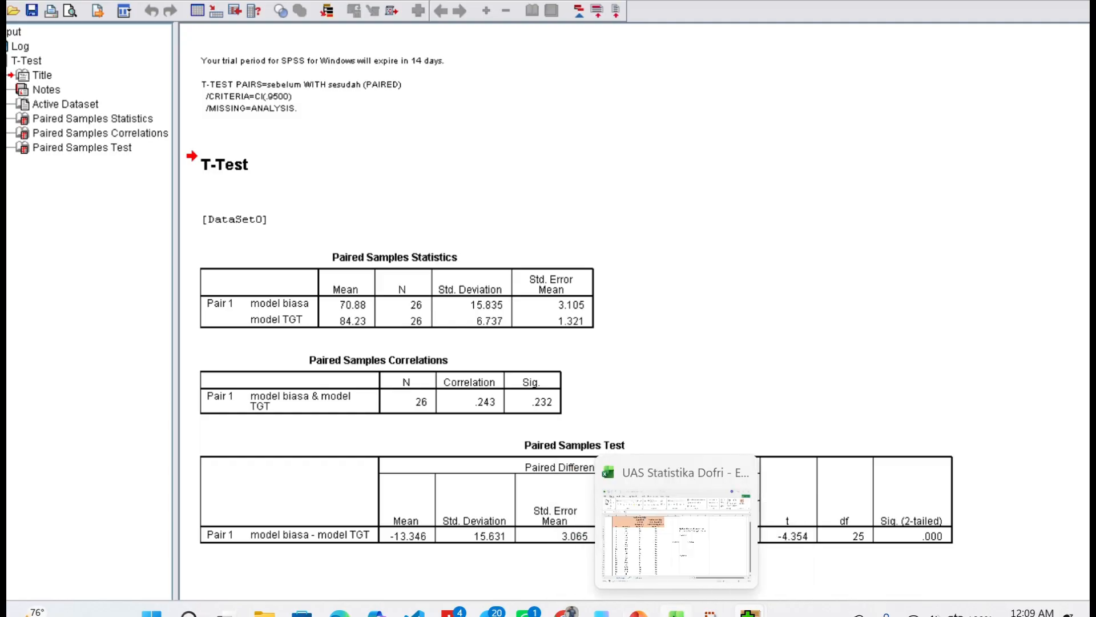
pyautogui.click(676, 613)
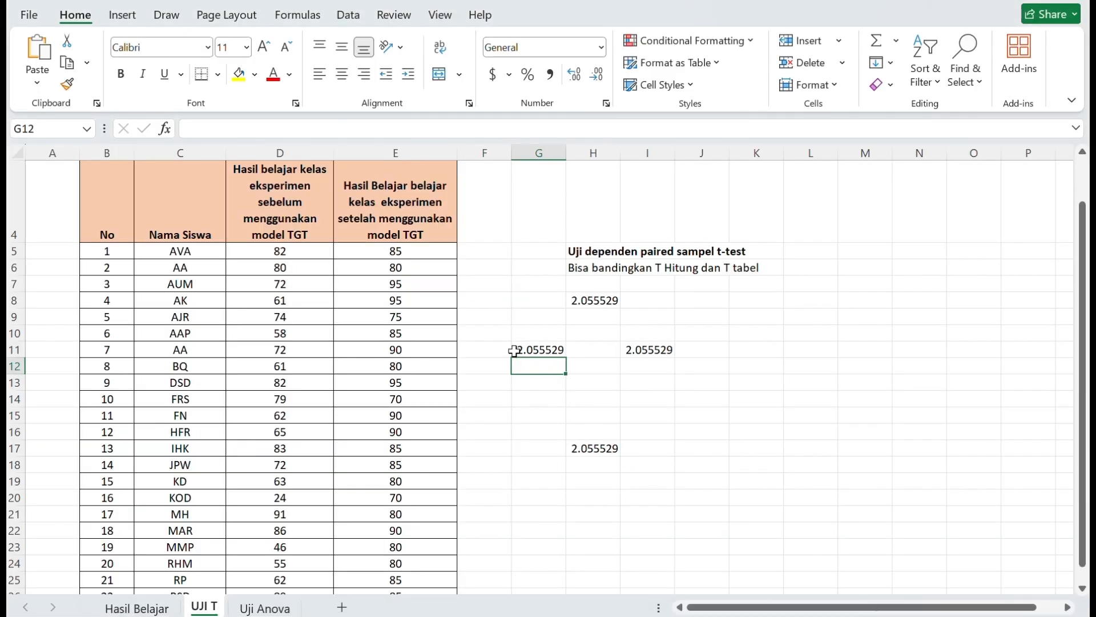
pyautogui.click(538, 353)
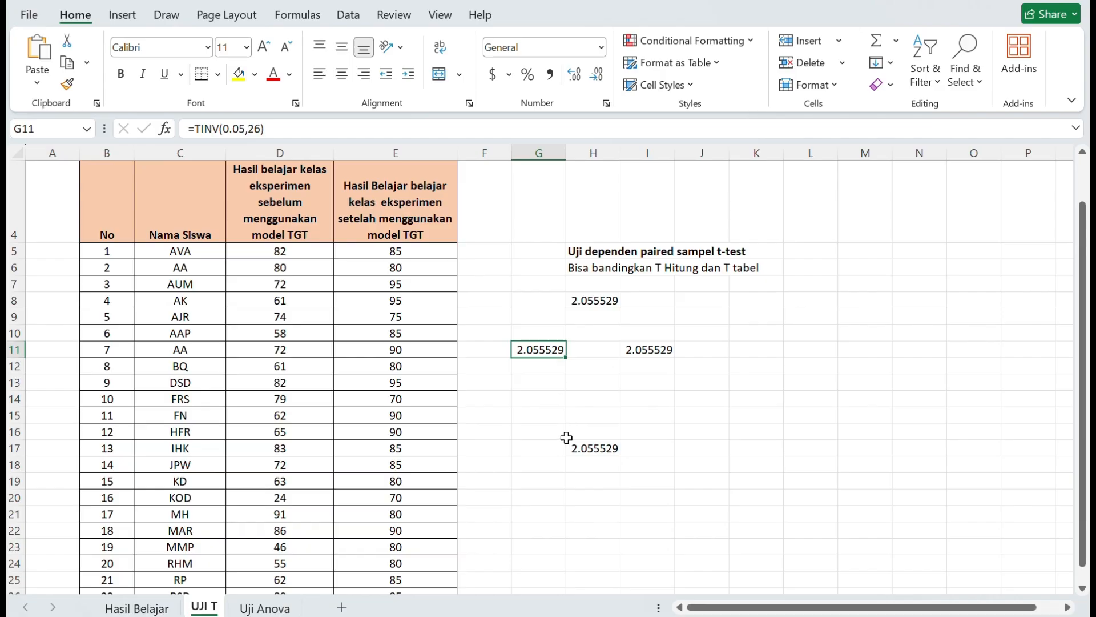
pyautogui.moveTo(749, 615)
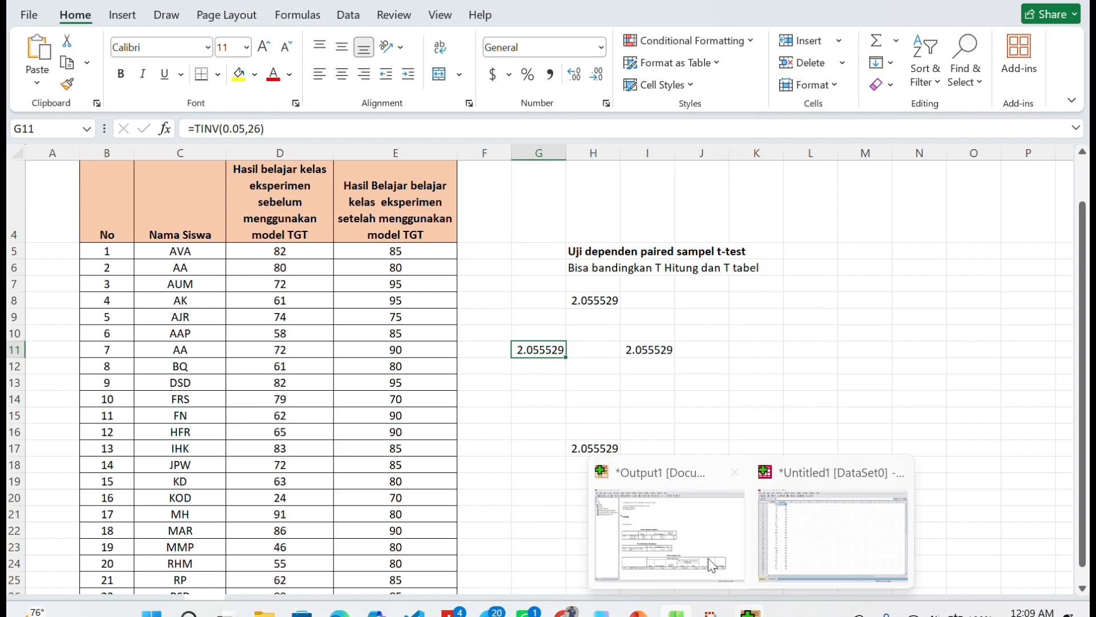
pyautogui.click(685, 537)
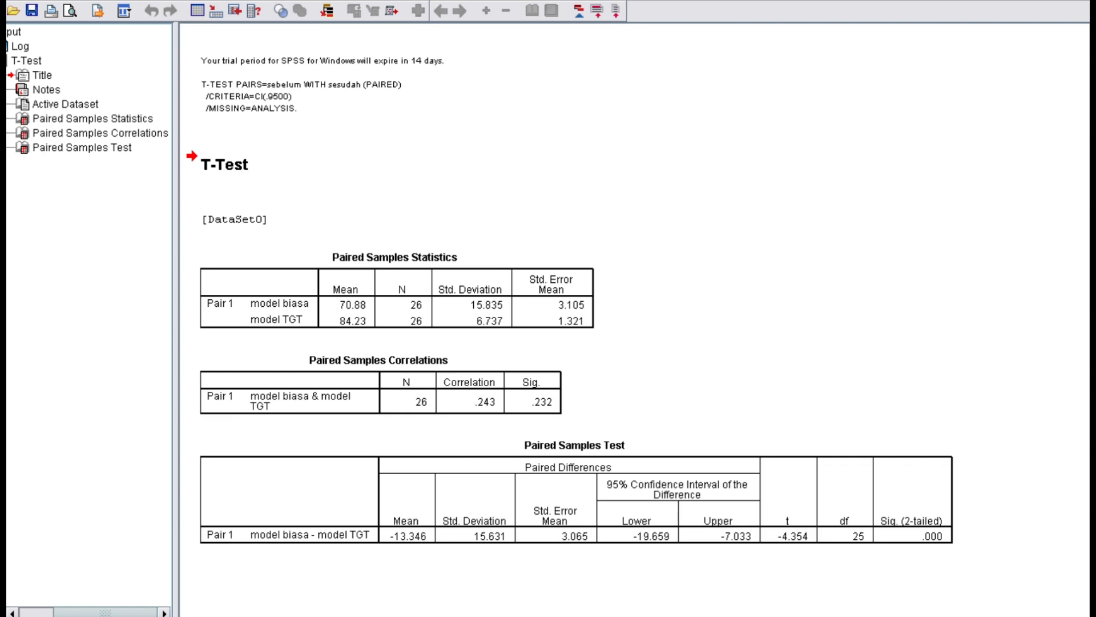
# Switch to the Word notes and read the t-test conclusion, the Uji Anova Satu Arah concept and the One Way Anova testing criteria.
pyautogui.moveTo(606, 616)
pyautogui.click(585, 571)
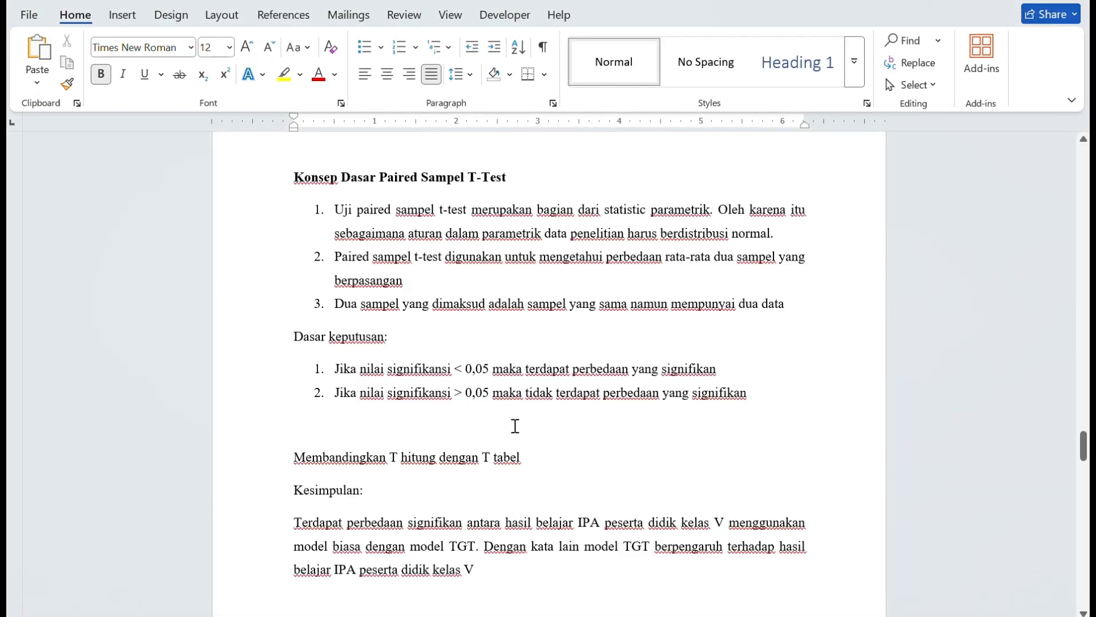
pyautogui.scroll(-2, 502, 428)
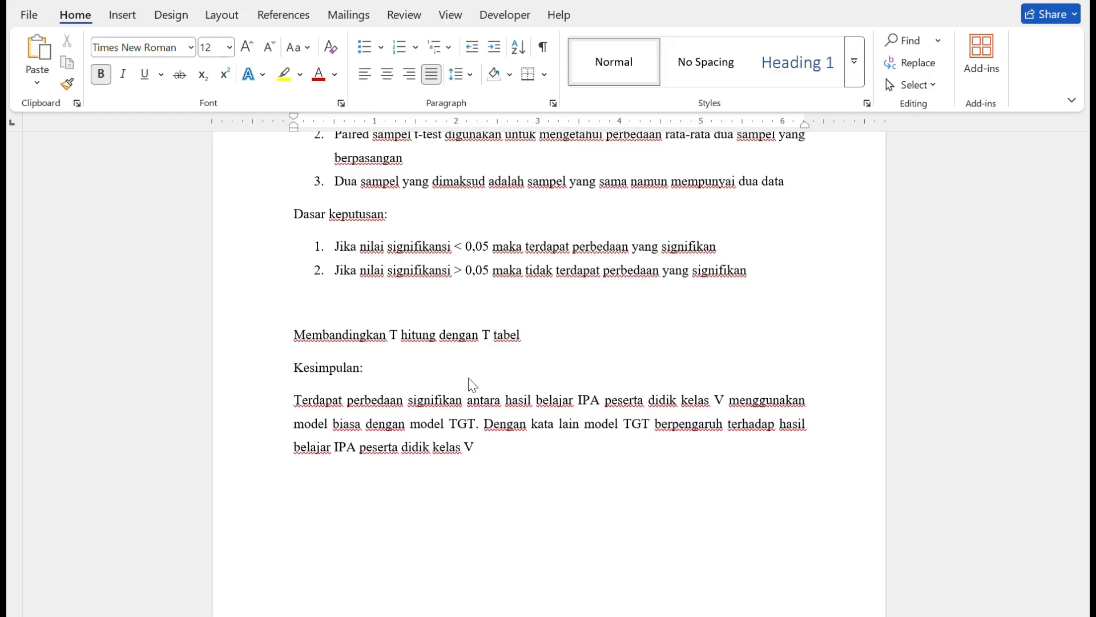
pyautogui.scroll(-3, 544, 287)
pyautogui.scroll(-15, 545, 287)
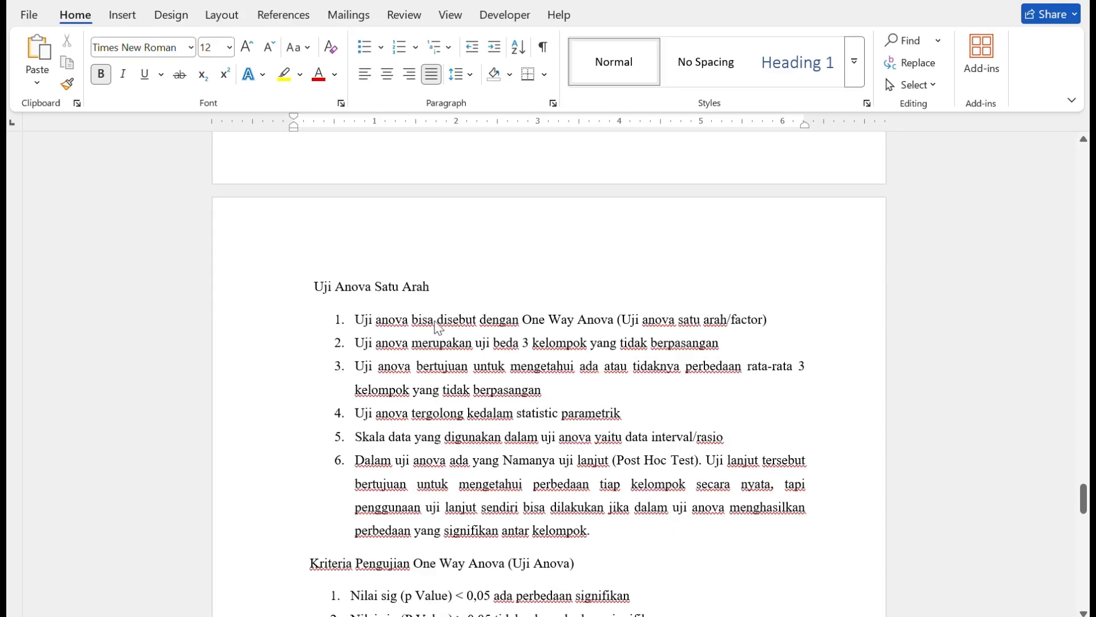
pyautogui.scroll(-2, 394, 320)
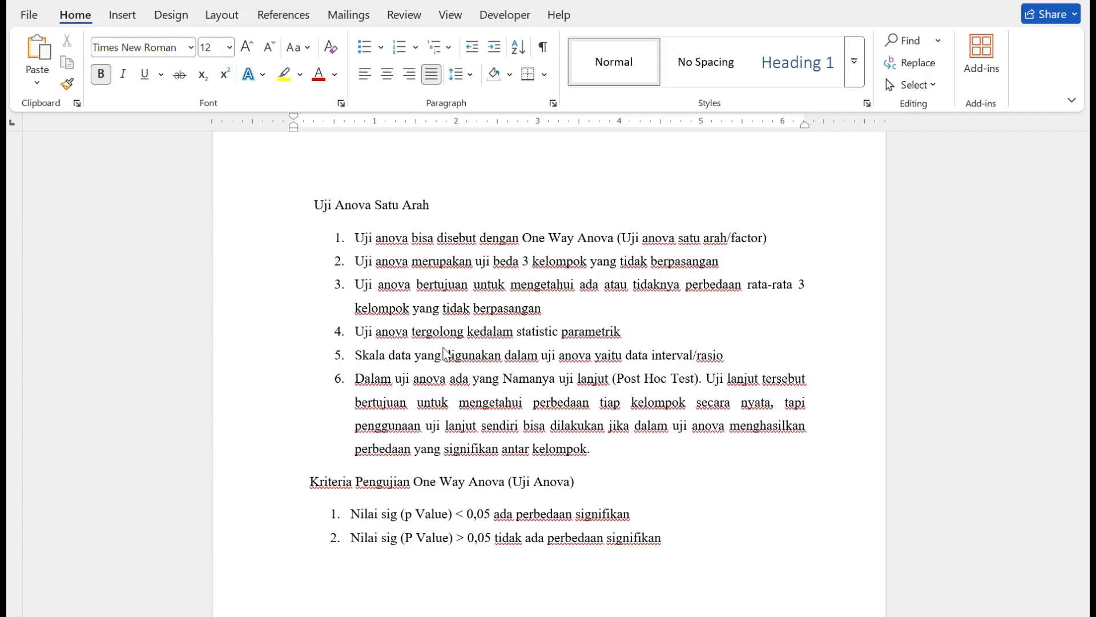
pyautogui.scroll(-1, 428, 439)
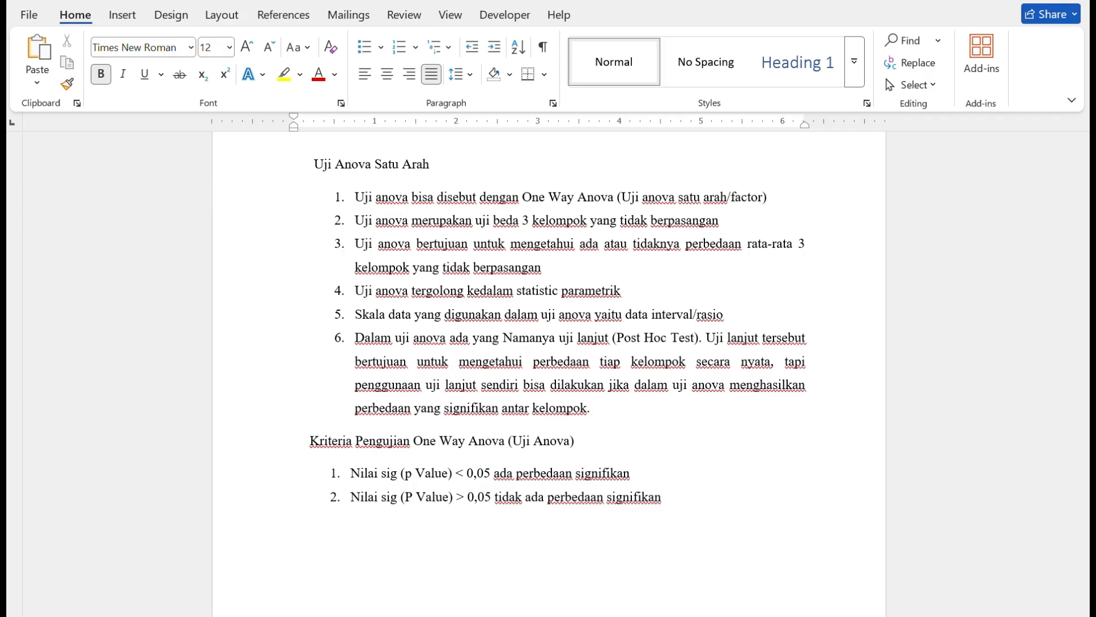
# Switch to SPSS, close the t-test output, and exit the program without saving the dataset.
pyautogui.moveTo(522, 616)
pyautogui.moveTo(750, 612)
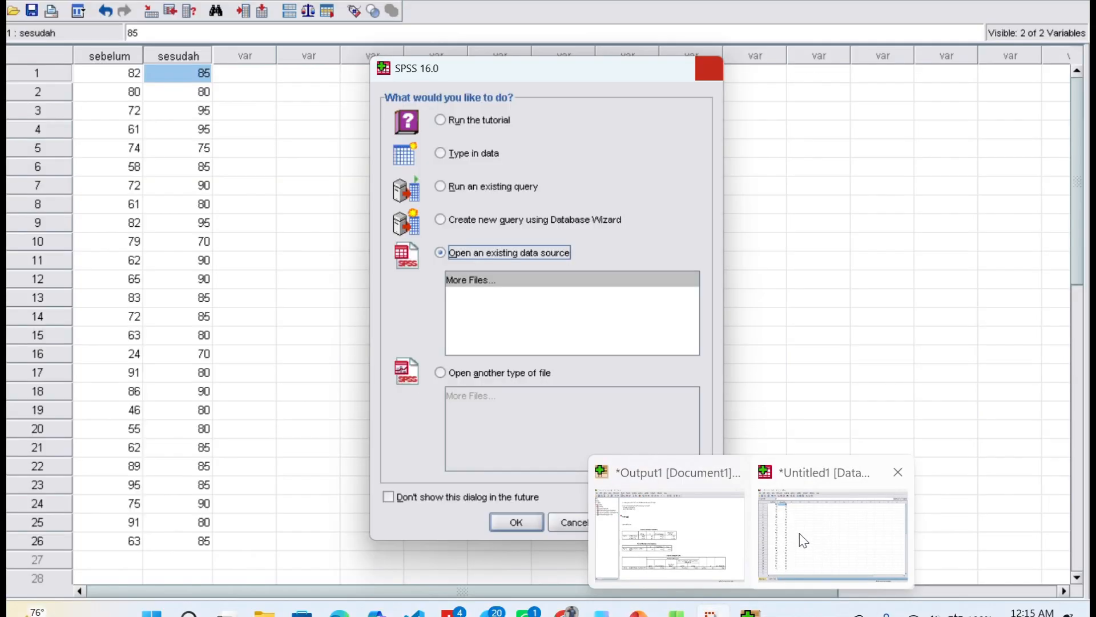
pyautogui.moveTo(727, 540)
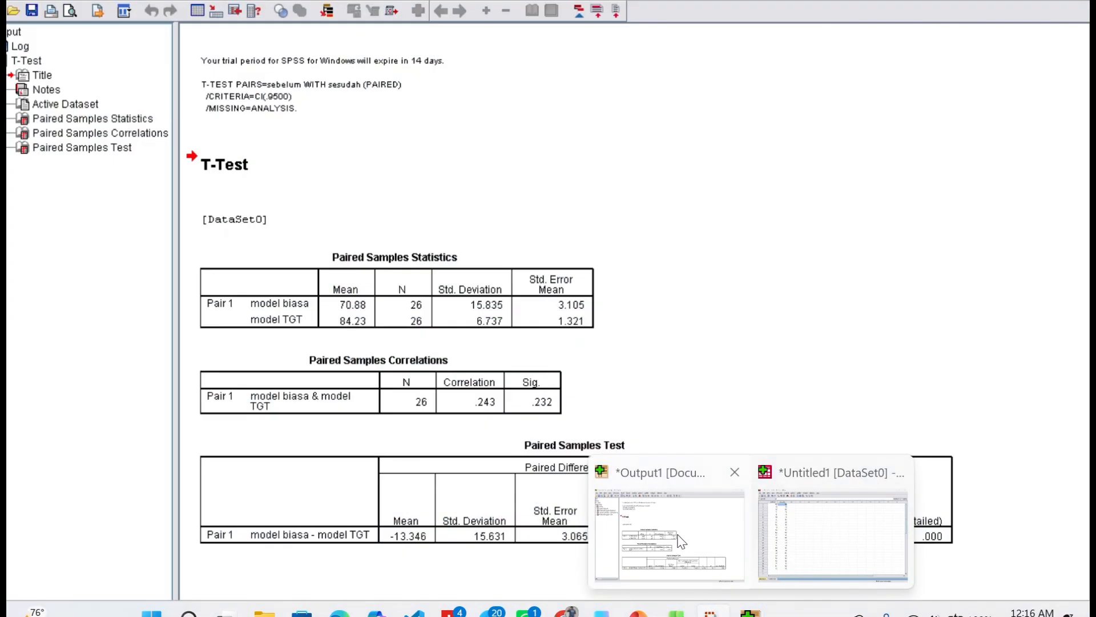
pyautogui.click(657, 546)
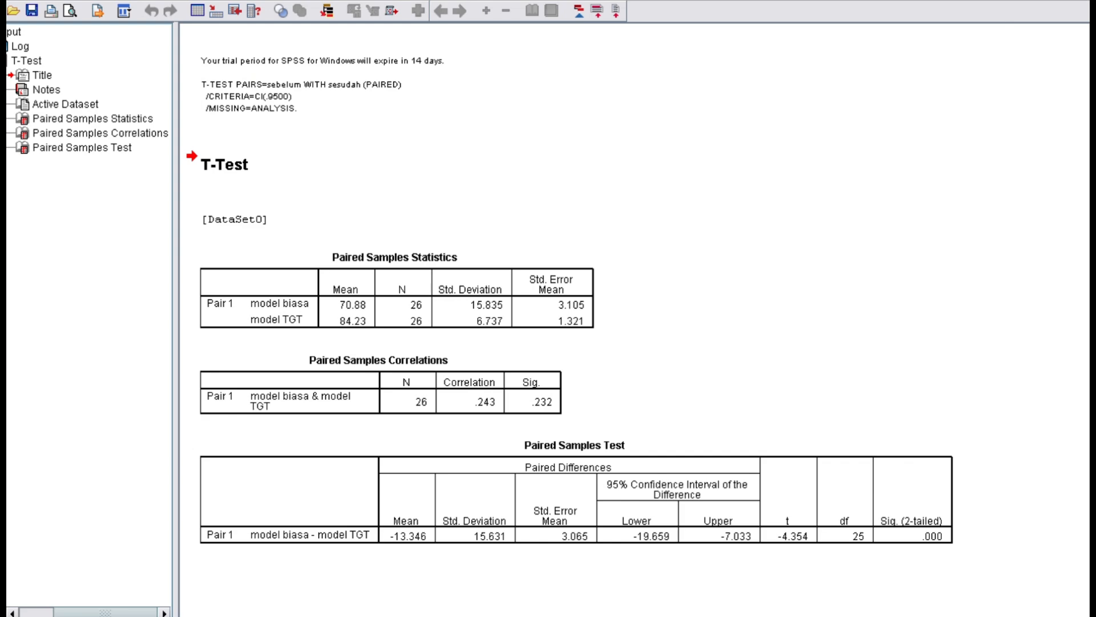
pyautogui.click(1081, 1)
pyautogui.click(553, 331)
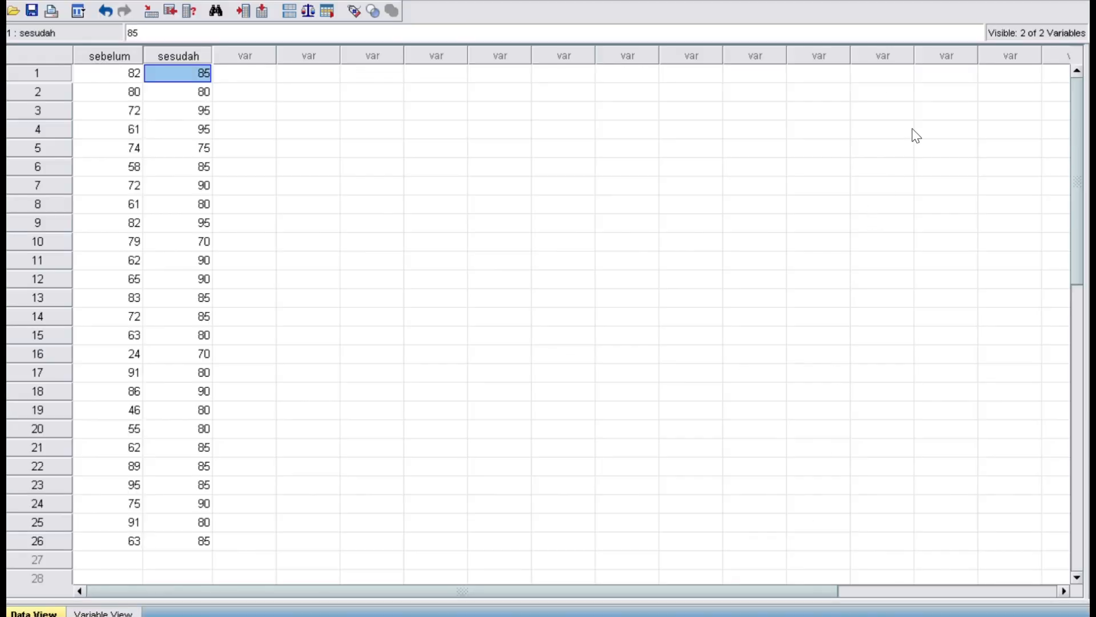
pyautogui.click(1078, 1)
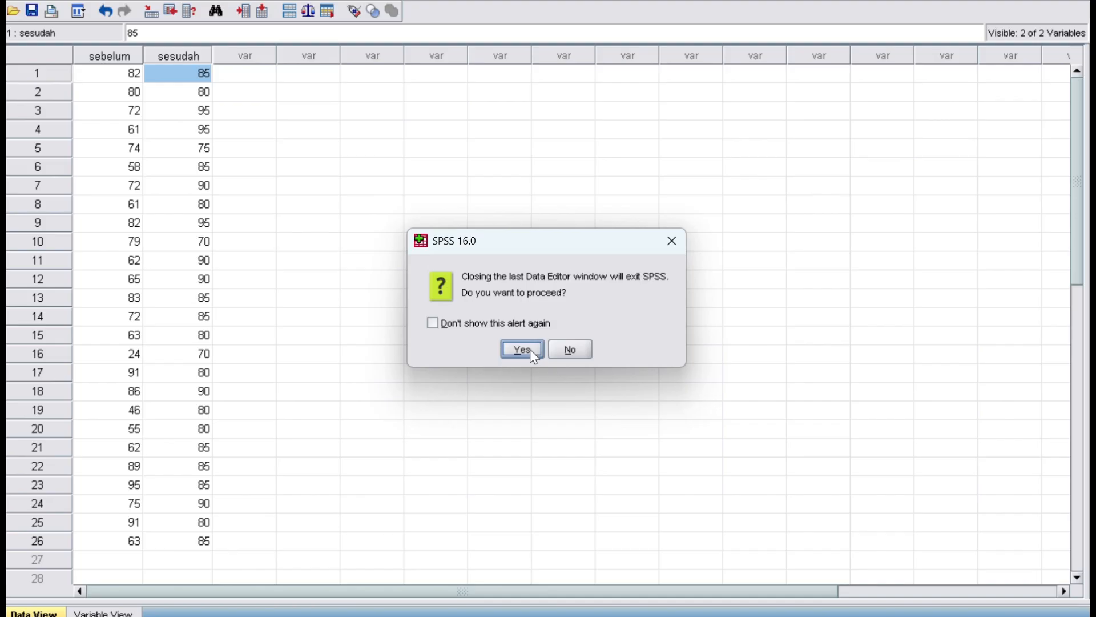
pyautogui.click(569, 349)
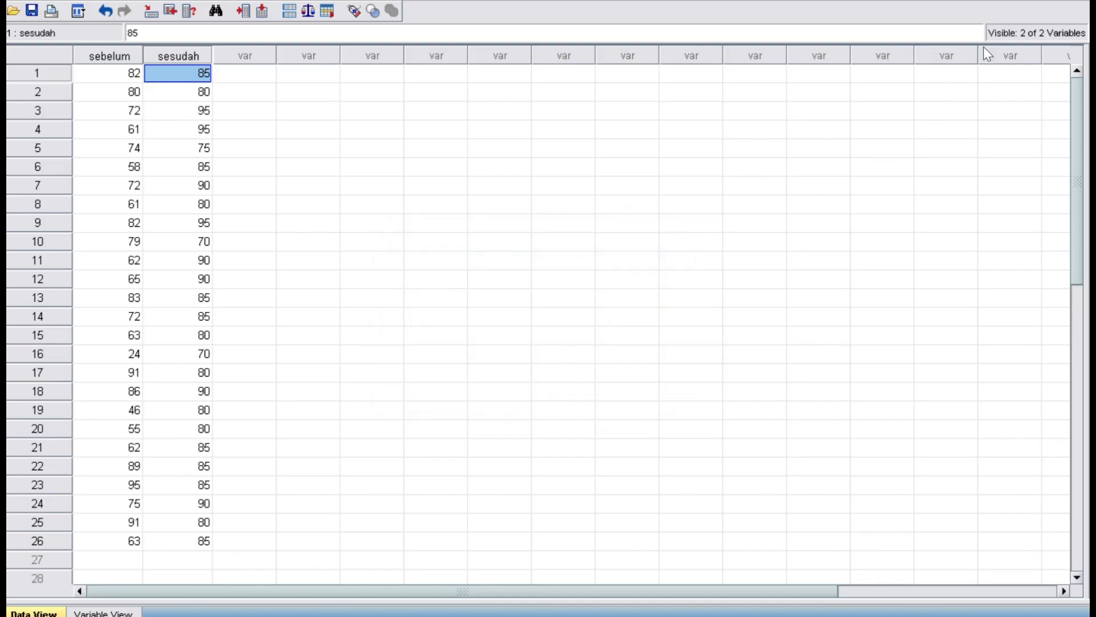
pyautogui.click(1078, 2)
pyautogui.click(520, 346)
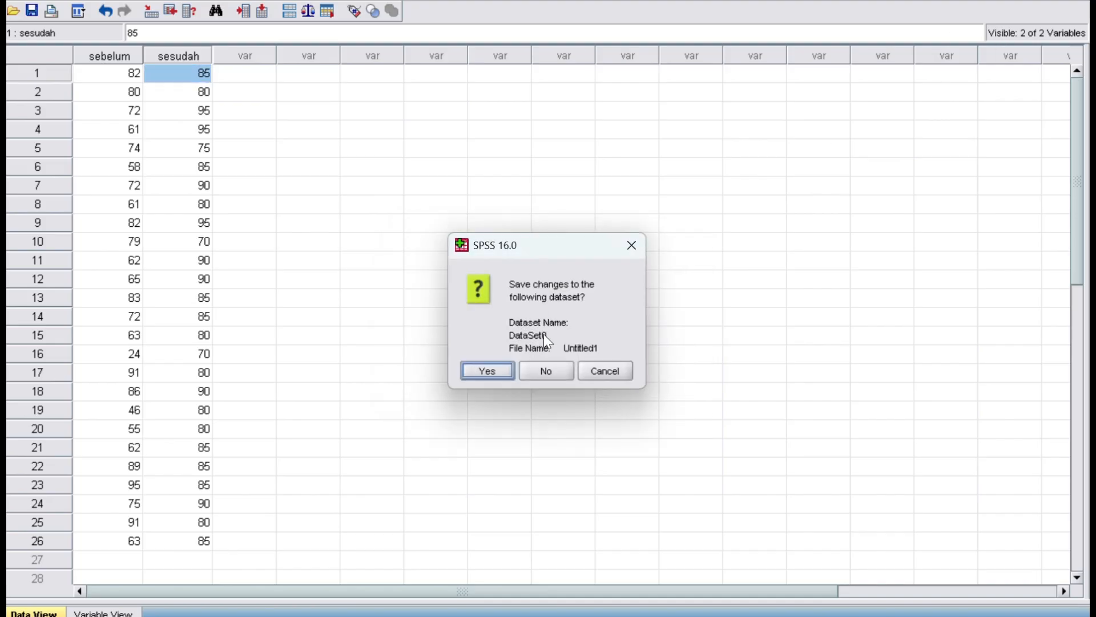
pyautogui.click(529, 371)
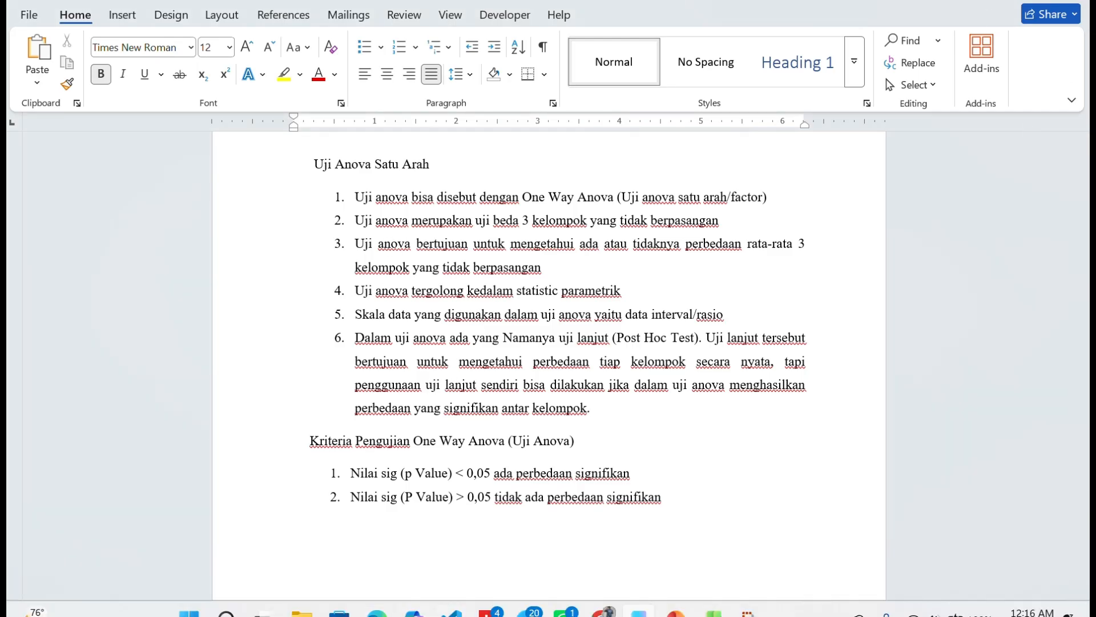
# Relaunch SPSS from the spss application in the SPSS16 folder and dismiss the startup dialog.
pyautogui.moveTo(308, 605)
pyautogui.click(377, 520)
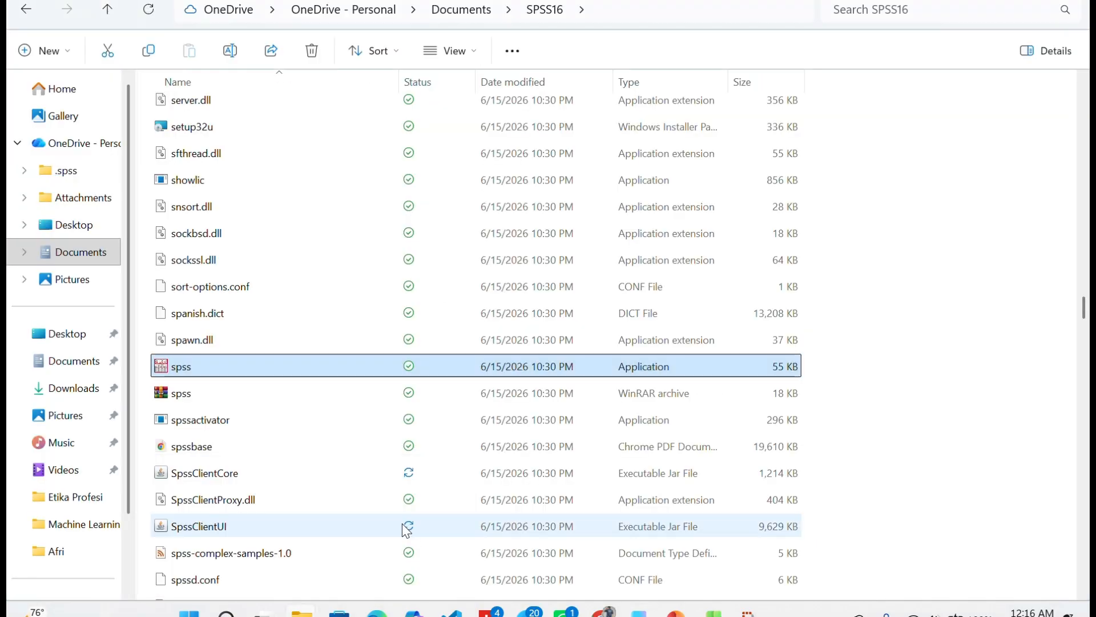
pyautogui.doubleClick(664, 367)
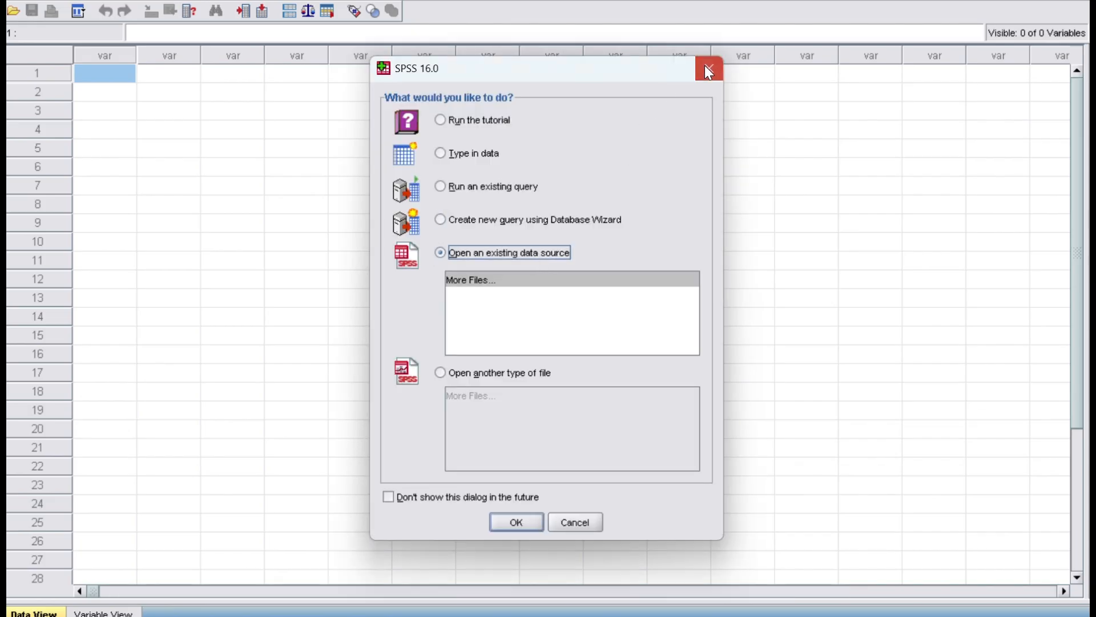
pyautogui.click(708, 71)
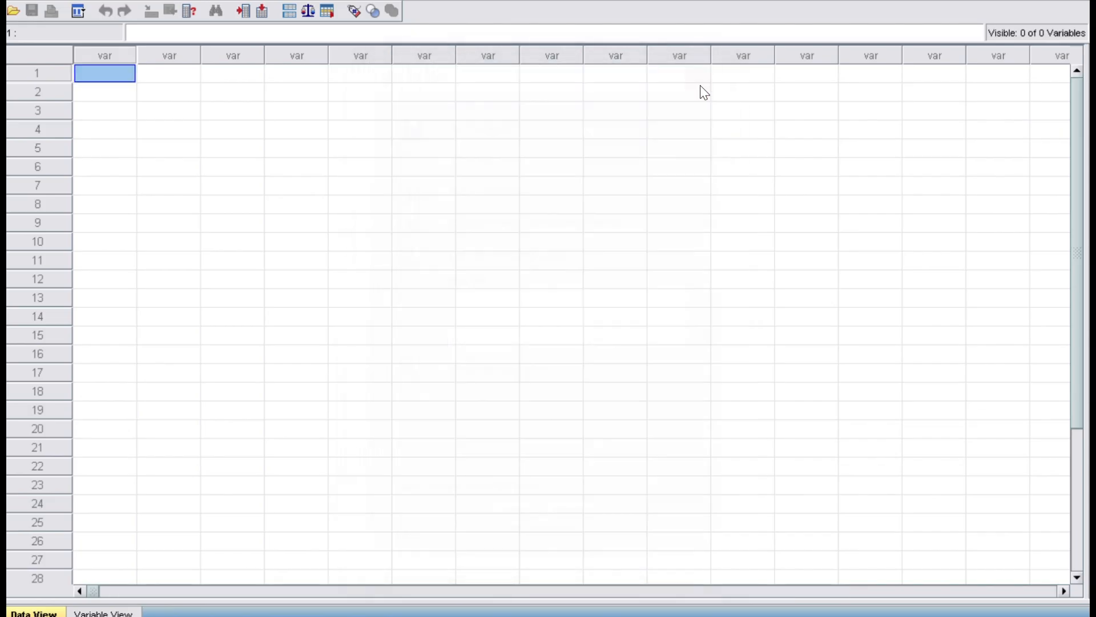
# Define the first variable in Variable View with the name KELAS.
pyautogui.moveTo(375, 615)
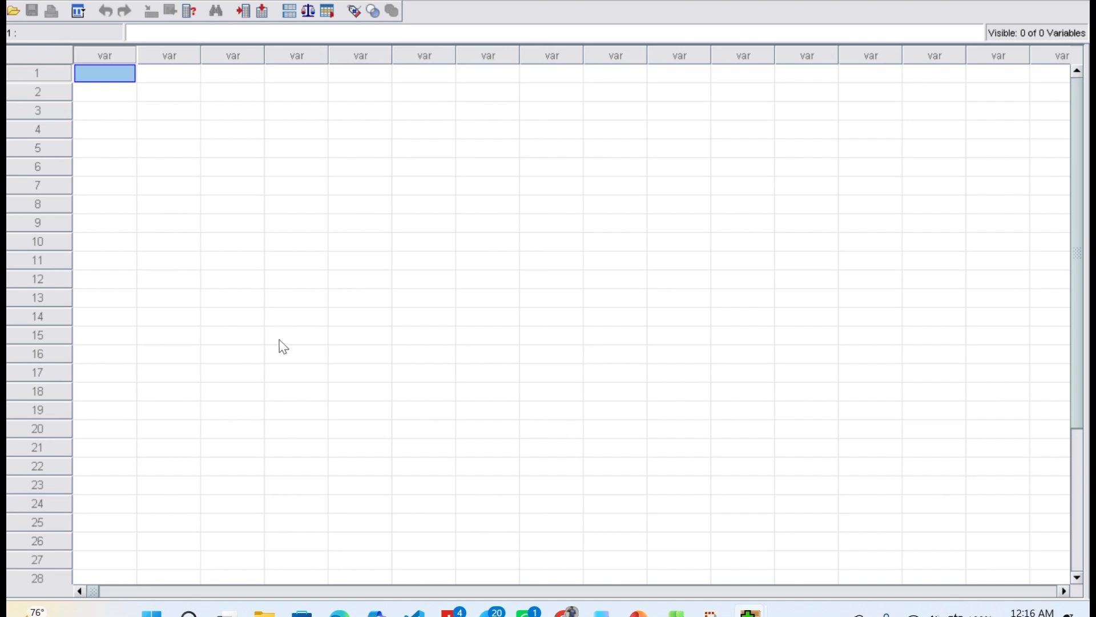
pyautogui.click(108, 613)
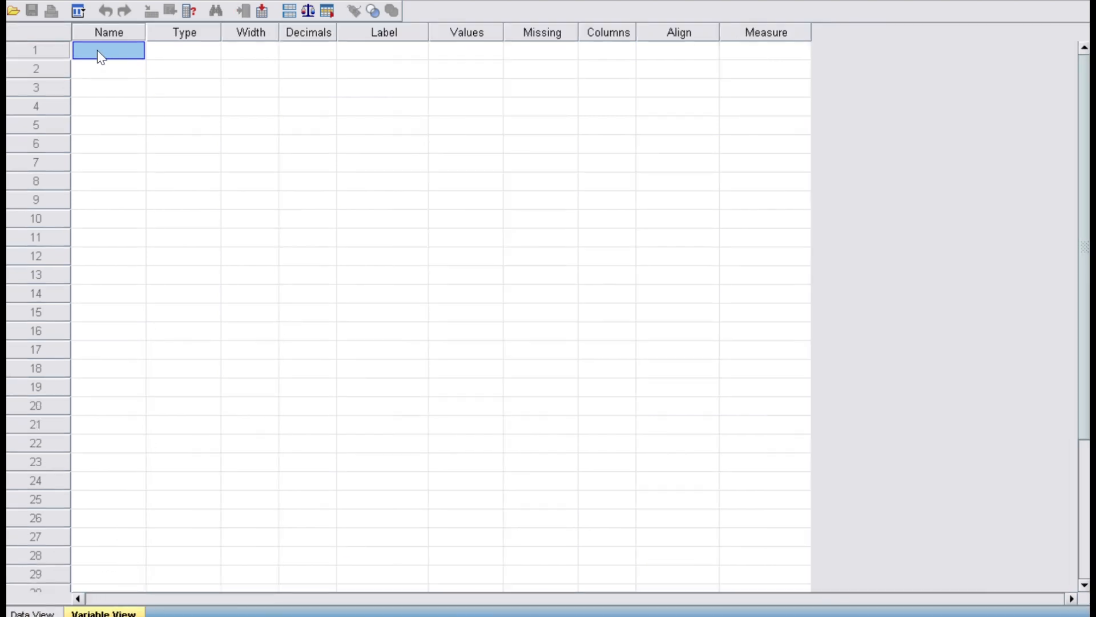
pyautogui.write('KELAS')
pyautogui.click(99, 67)
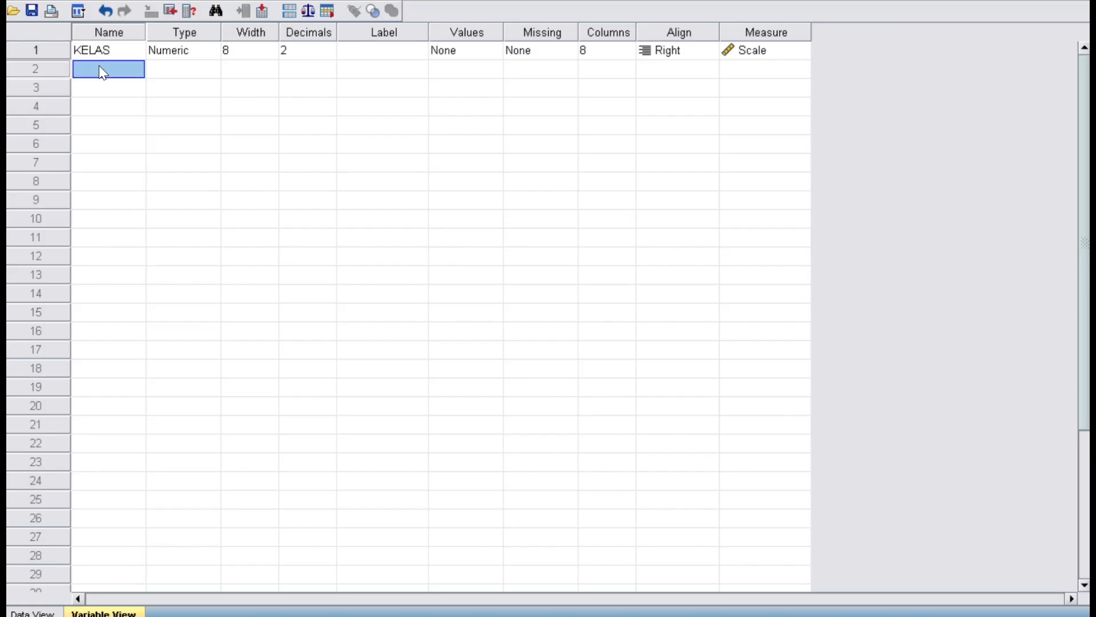
# Name the second variable NILAI and set the decimals of both KELAS and NILAI to 0.
pyautogui.write('NILAI')
pyautogui.click(307, 53)
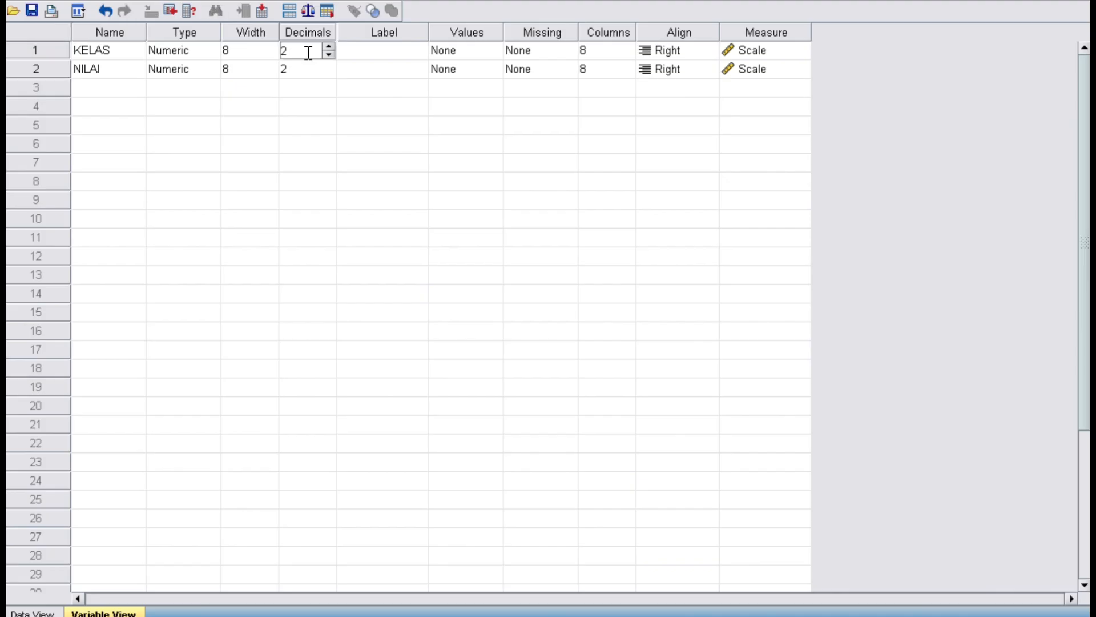
pyautogui.click(329, 55)
pyautogui.click(328, 55)
pyautogui.click(328, 74)
pyautogui.click(329, 64)
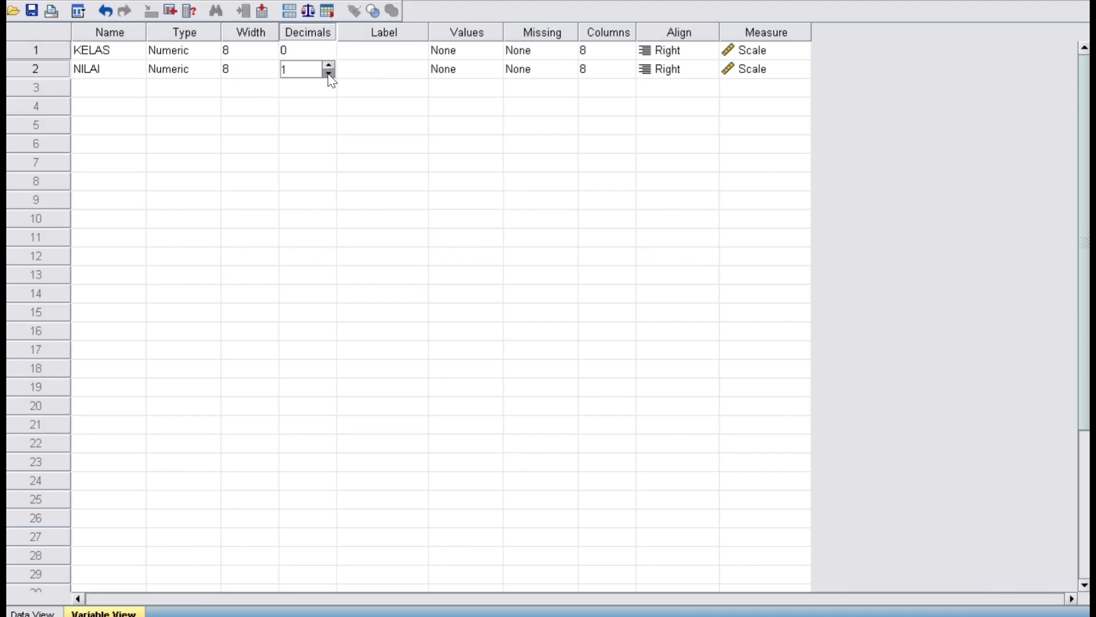
# Label the KELAS variable V and the NILAI variable HASIL BELAJAR IPA.
pyautogui.click(392, 50)
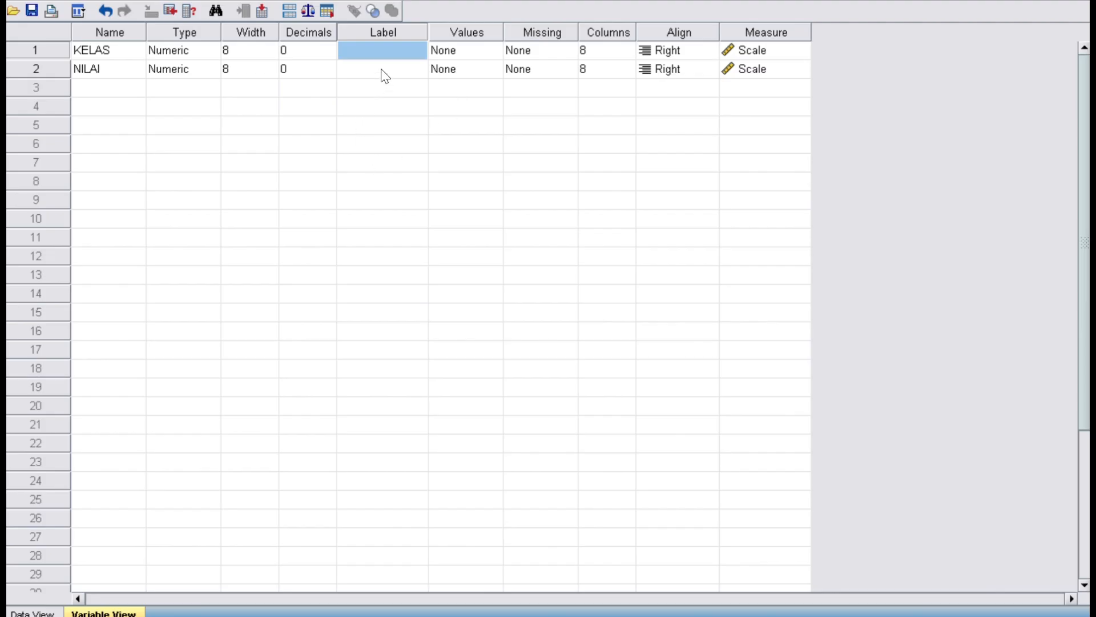
pyautogui.write('V')
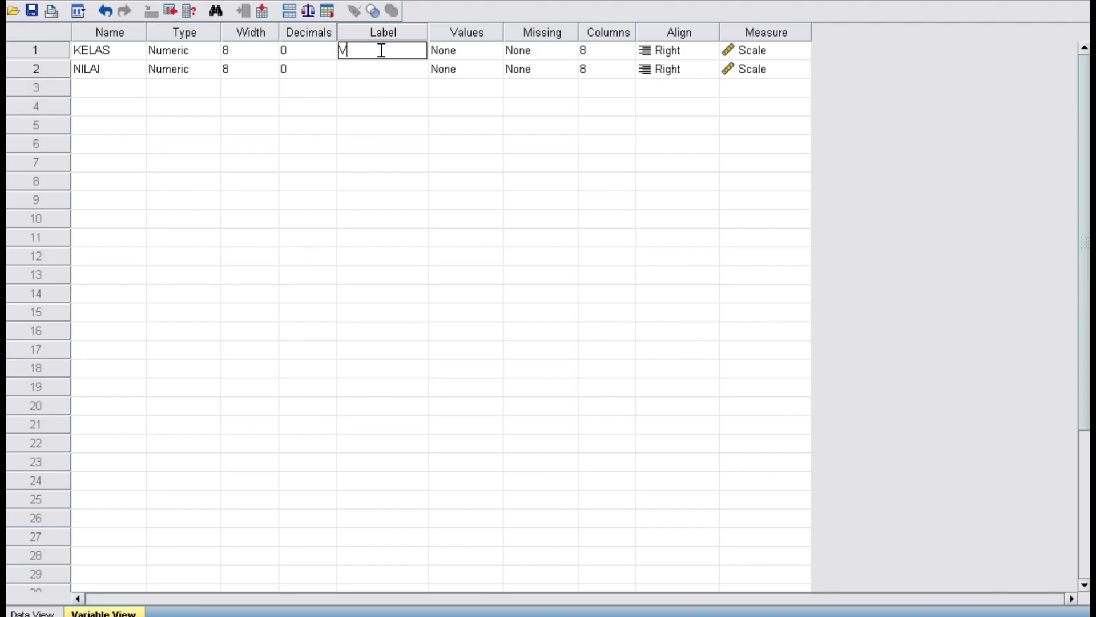
pyautogui.click(377, 68)
pyautogui.write('H')
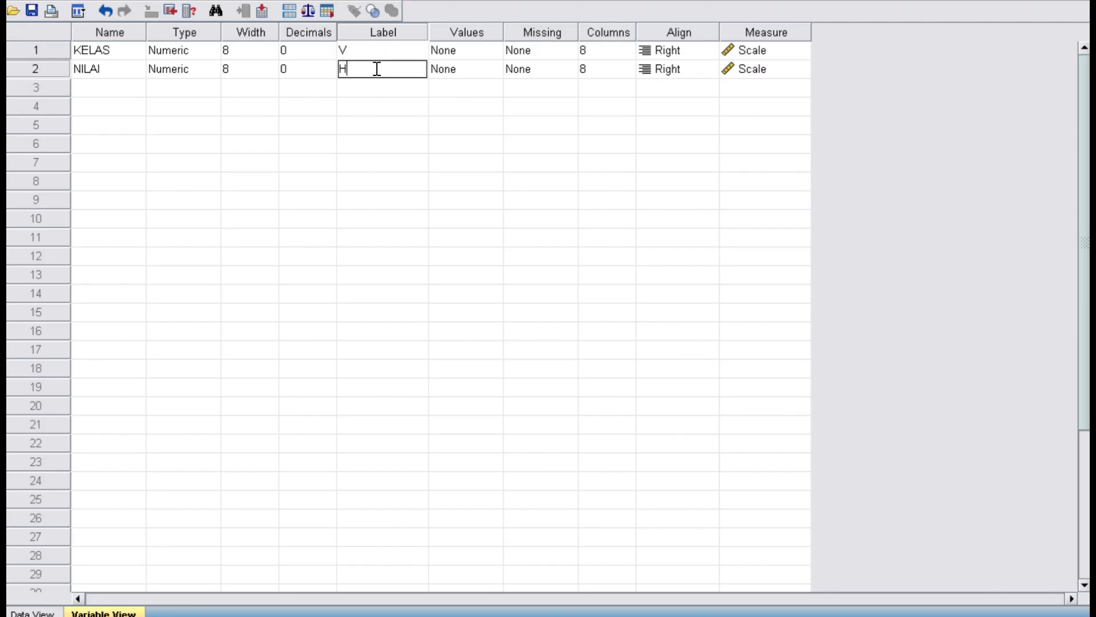
pyautogui.write('ASIL BELAJAR IPA')
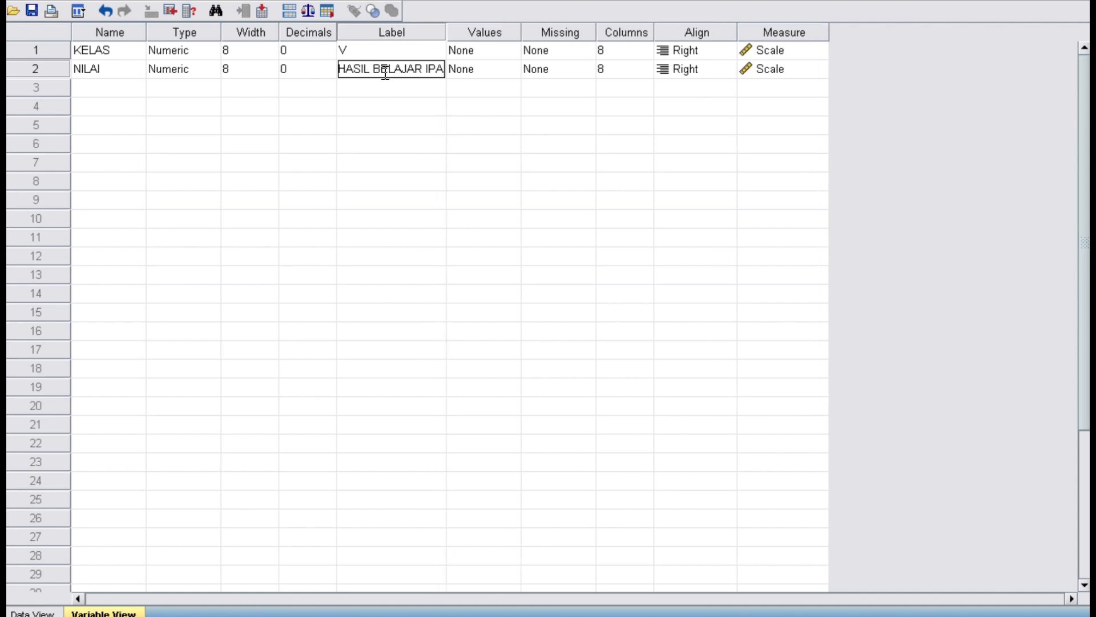
# Add value labels to the KELAS variable: 1 for V A and 2 for V B.
pyautogui.click(488, 54)
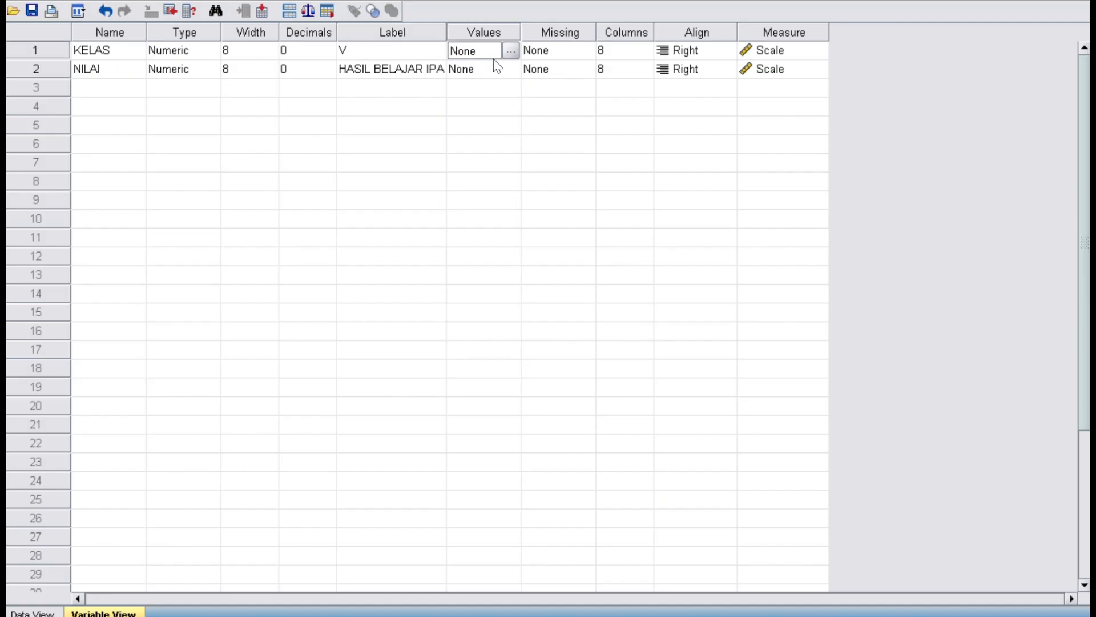
pyautogui.click(510, 50)
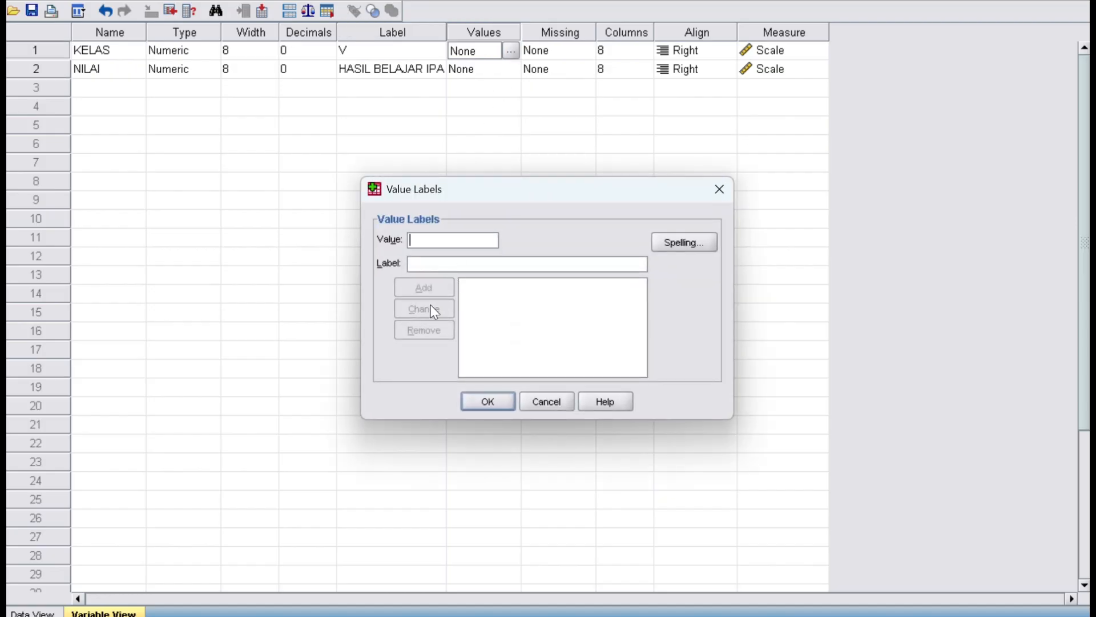
pyautogui.click(470, 1)
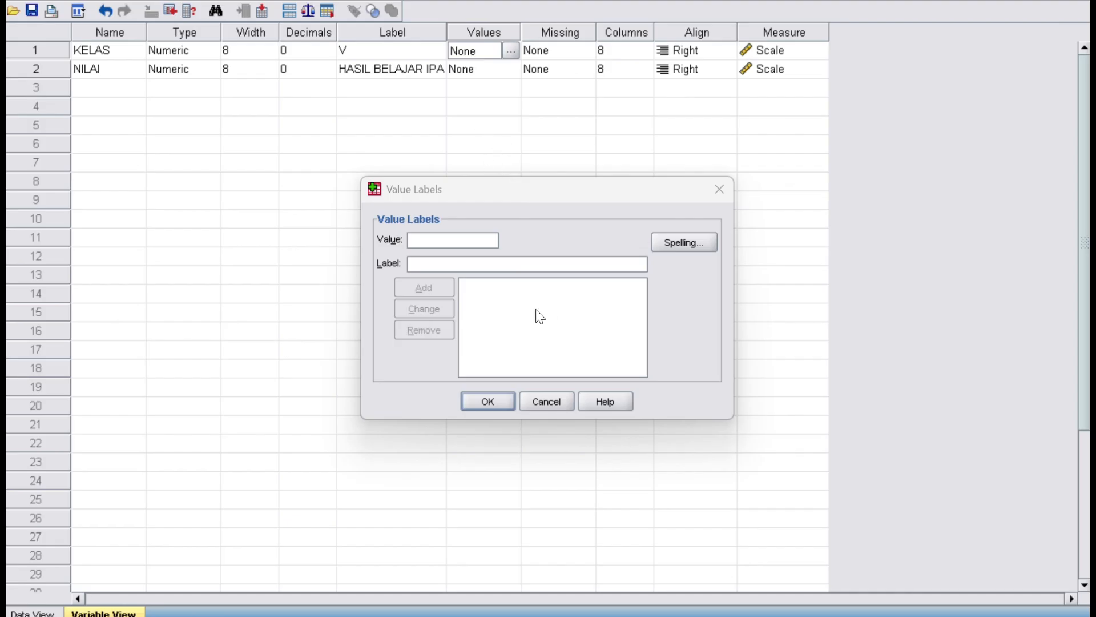
pyautogui.click(427, 241)
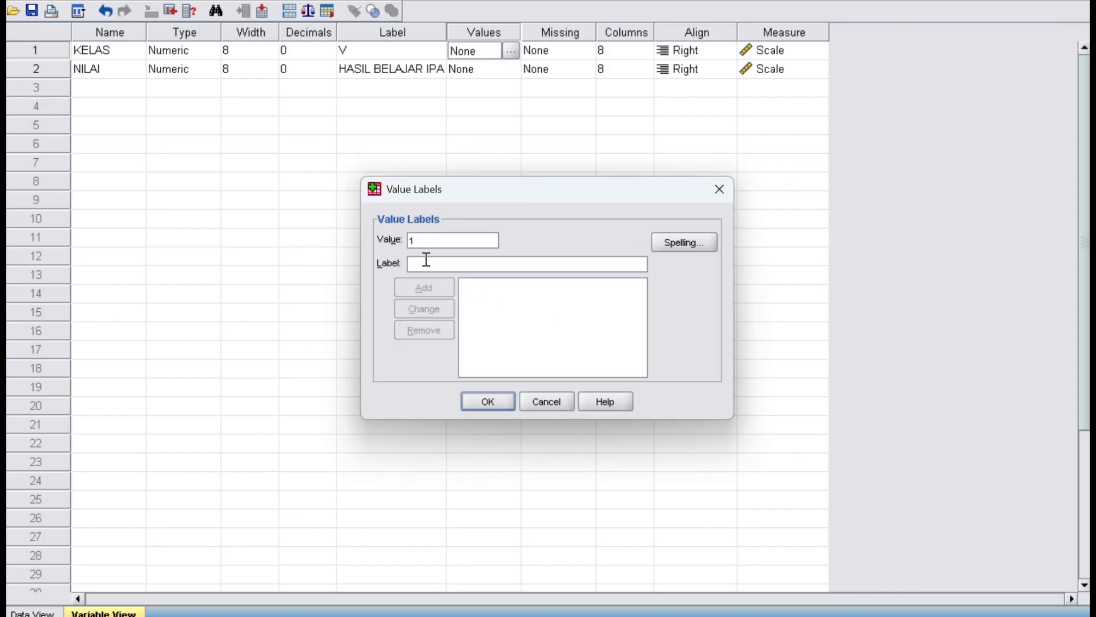
pyautogui.click(427, 263)
pyautogui.write('V B')
pyautogui.click(434, 290)
pyautogui.click(435, 262)
pyautogui.write('V')
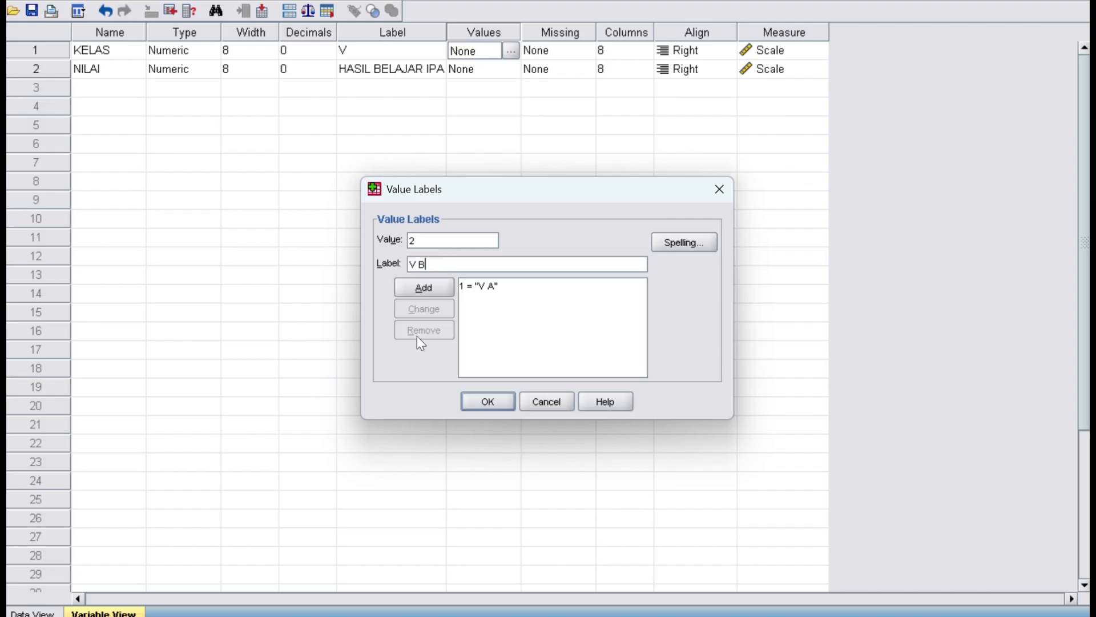
pyautogui.click(430, 283)
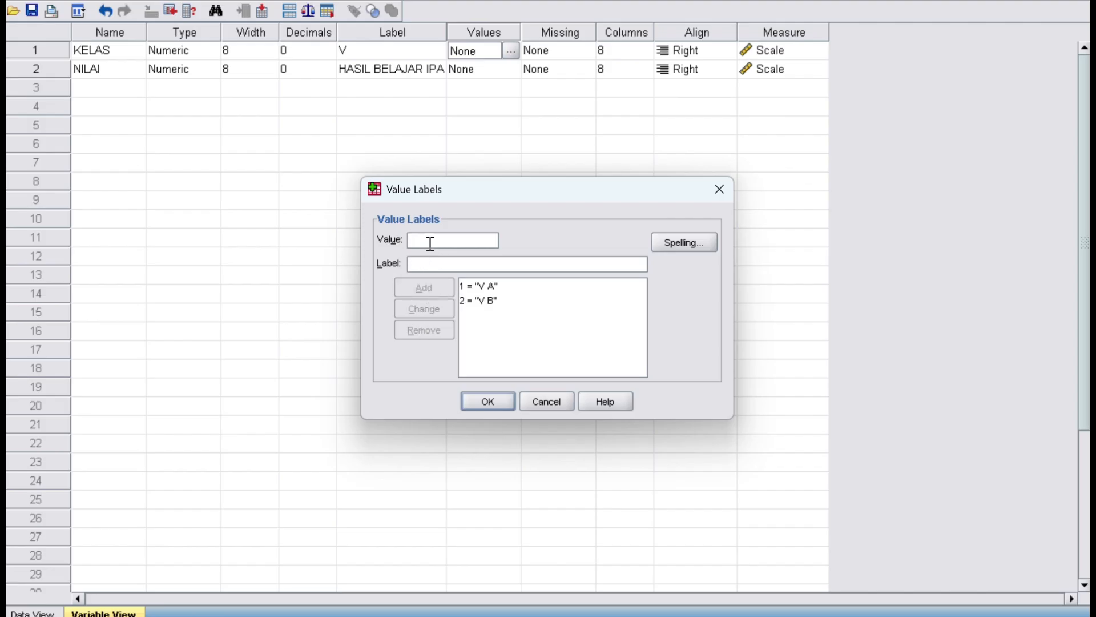
# Add the value label 3 for V C to KELAS and confirm the value labels.
pyautogui.click(431, 263)
pyautogui.write('V C')
pyautogui.click(486, 402)
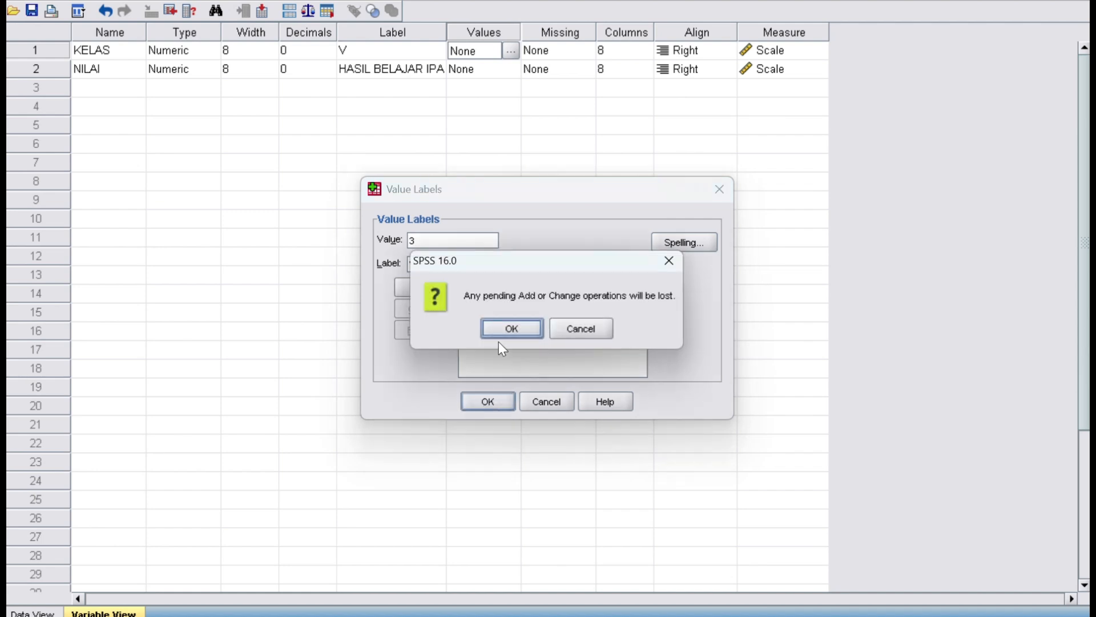
pyautogui.click(674, 262)
pyautogui.click(421, 286)
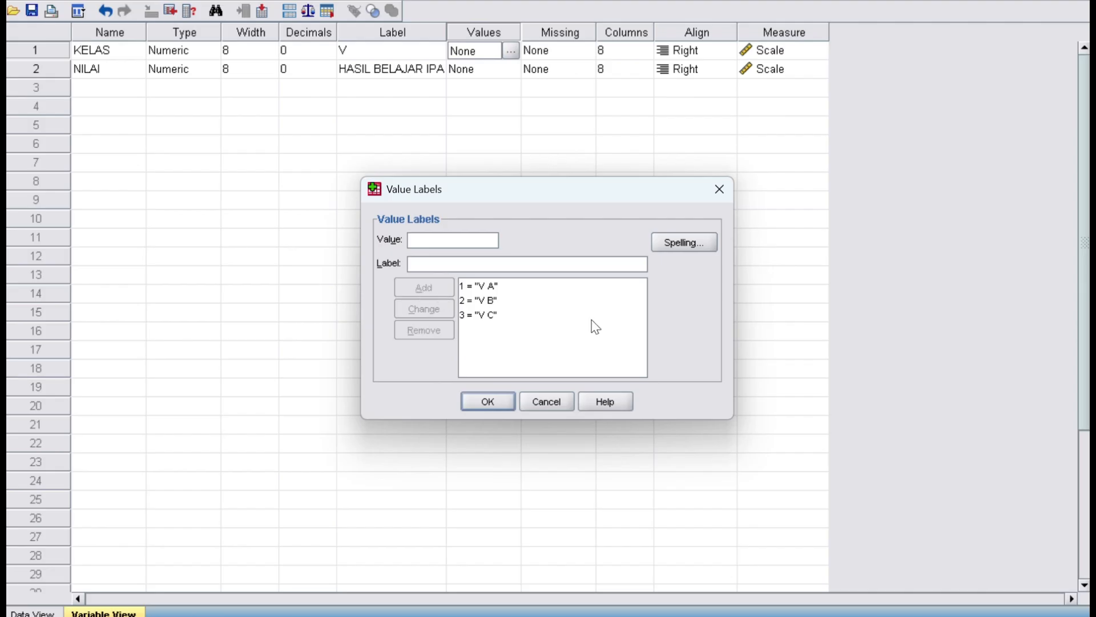
pyautogui.click(487, 402)
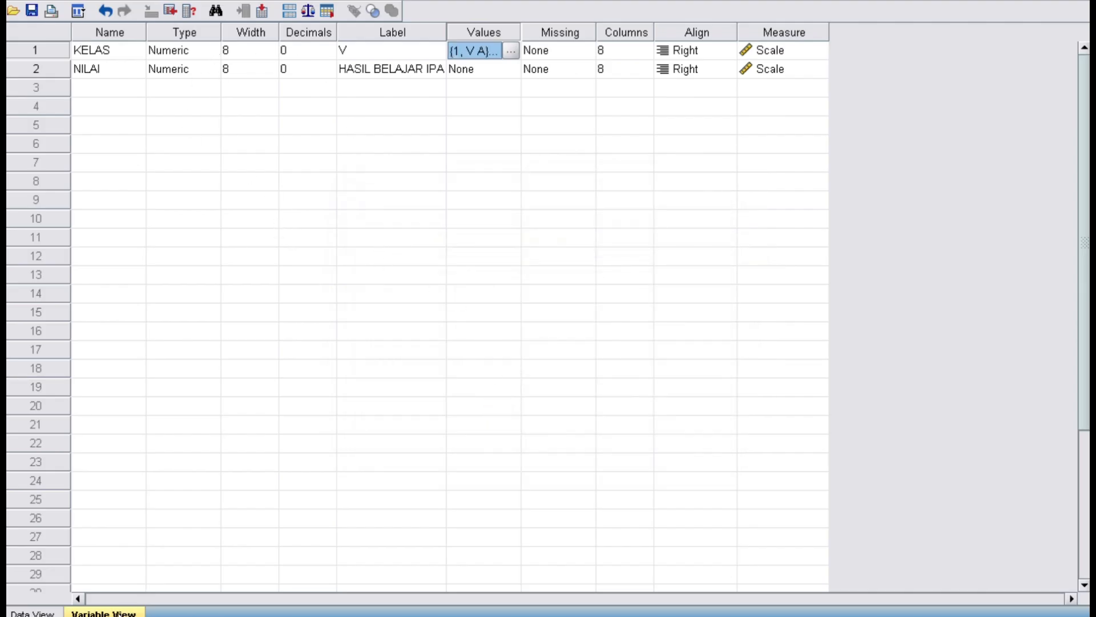
# Show the SPSS data grid, then switch to Excel and copy the 26 Kelas V A scores from the Uji Anova sheet.
pyautogui.click(32, 613)
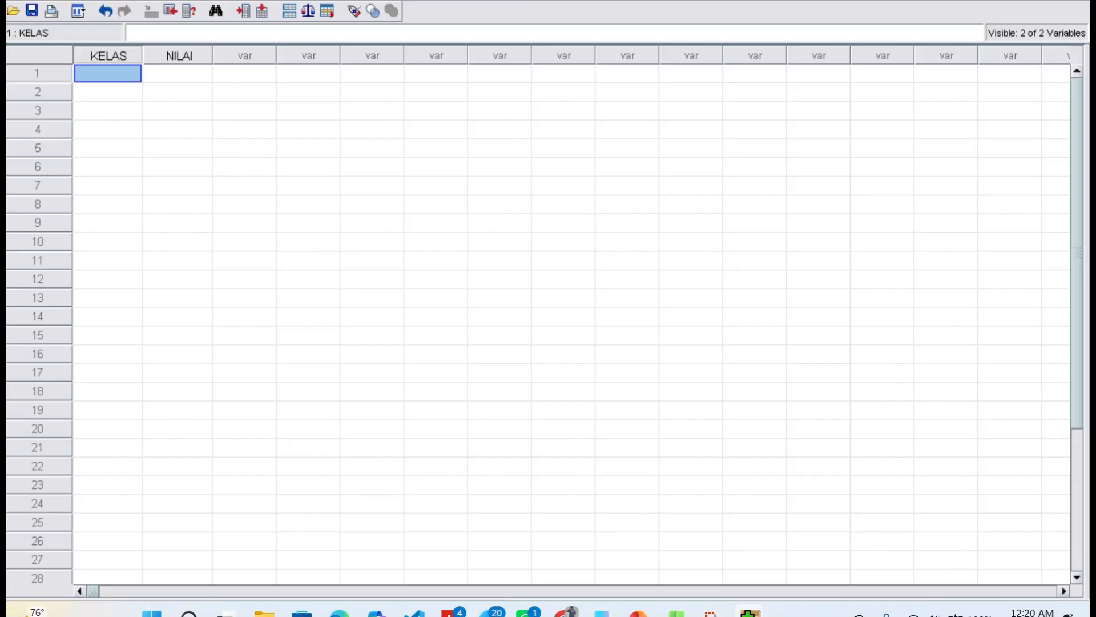
pyautogui.click(676, 612)
pyautogui.scroll(-4, 400, 319)
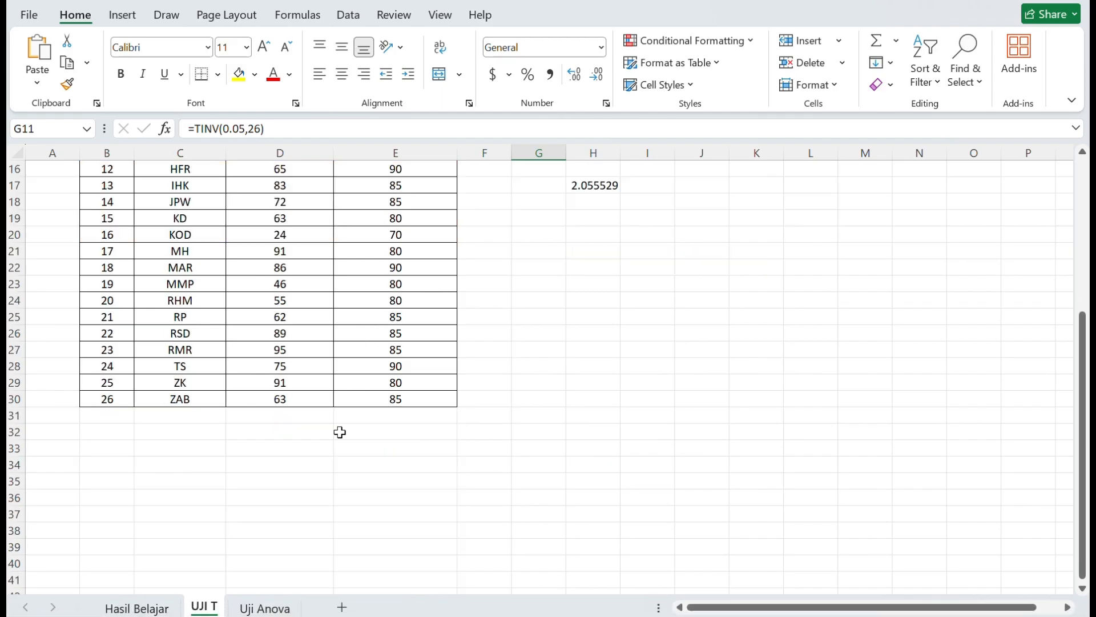
pyautogui.click(280, 606)
pyautogui.scroll(1, 221, 328)
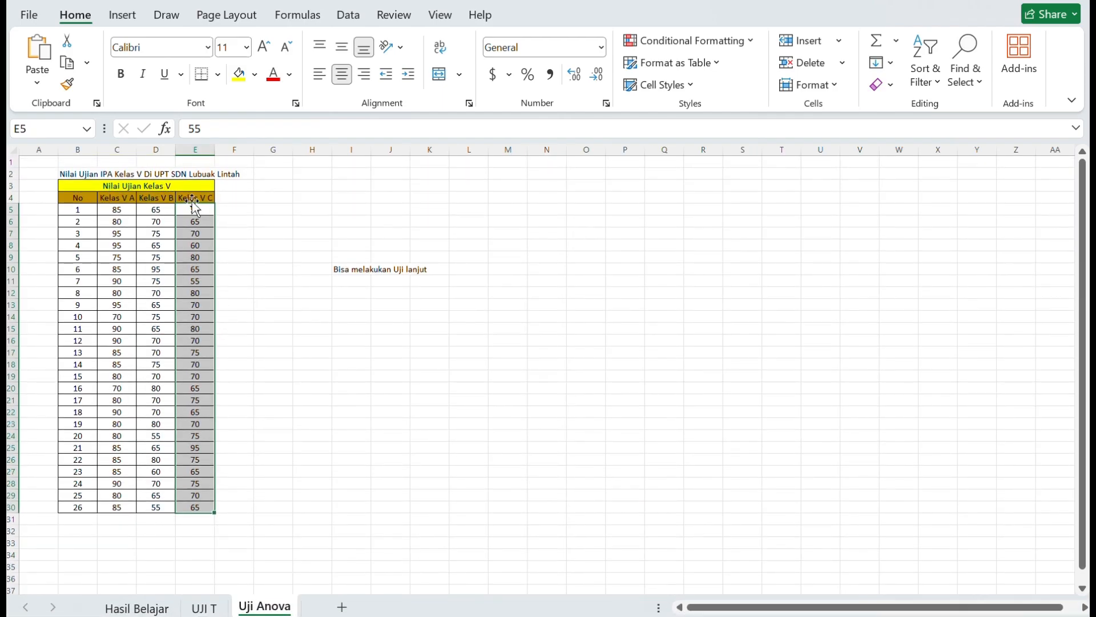
pyautogui.click(117, 210)
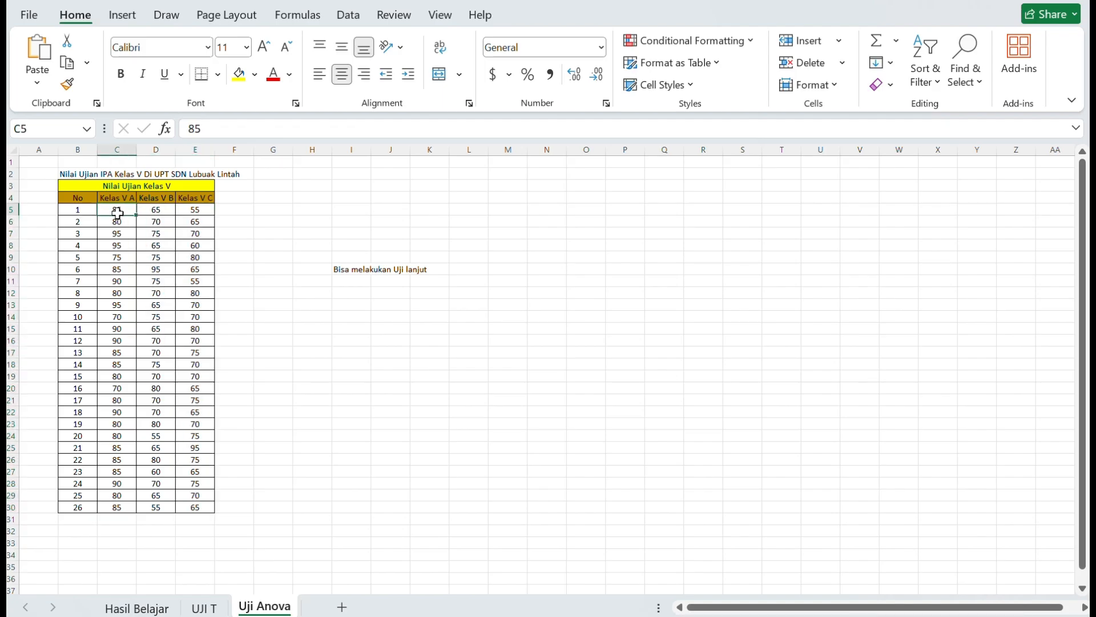
pyautogui.moveTo(117, 213); pyautogui.dragTo(115, 507)
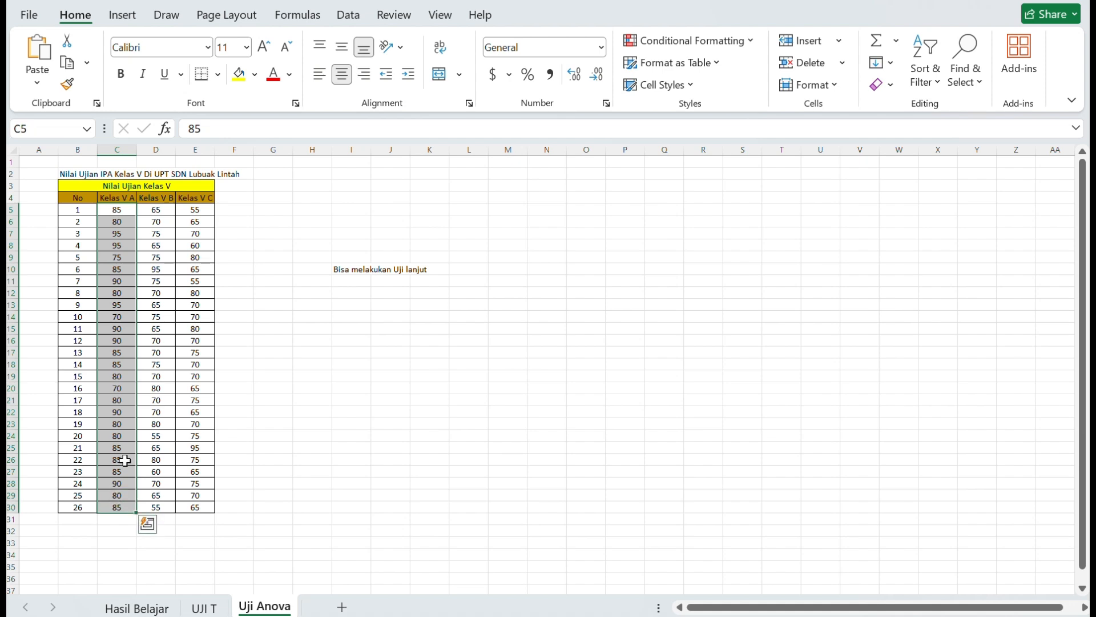
pyautogui.rightClick(117, 417)
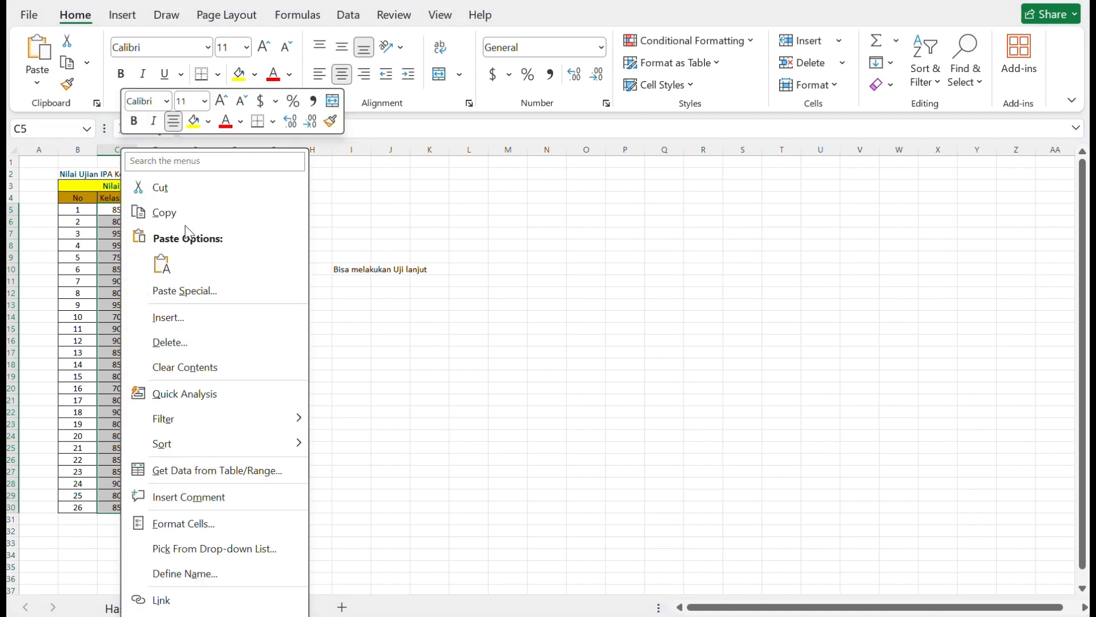
pyautogui.click(164, 212)
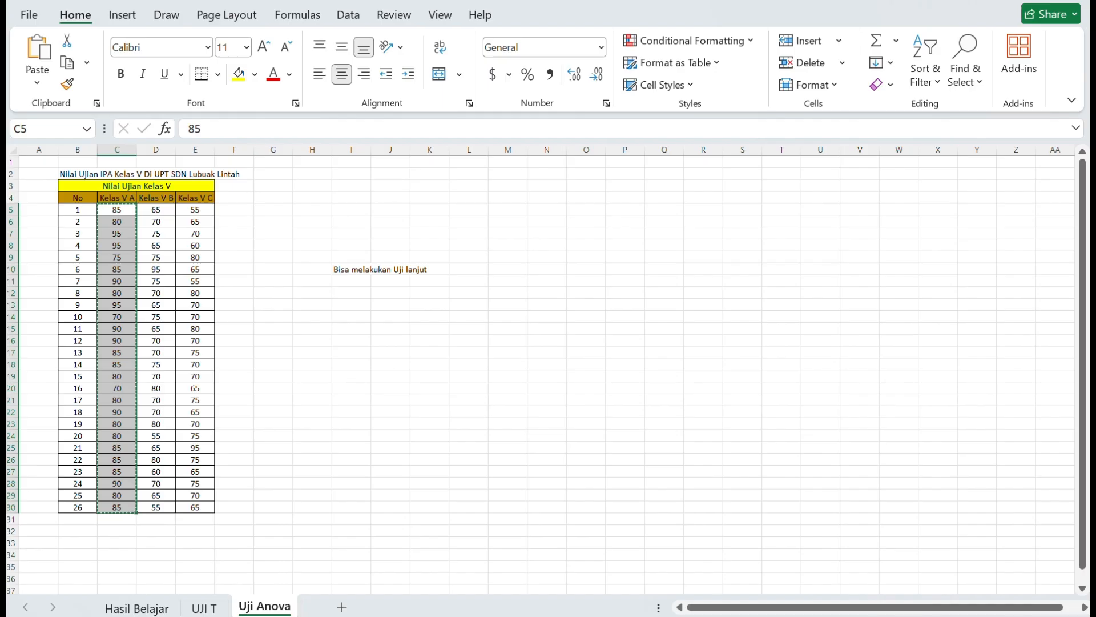
# Switch back to the SPSS dataset and paste the copied Kelas V A scores into NILAI from row 1.
pyautogui.moveTo(749, 611)
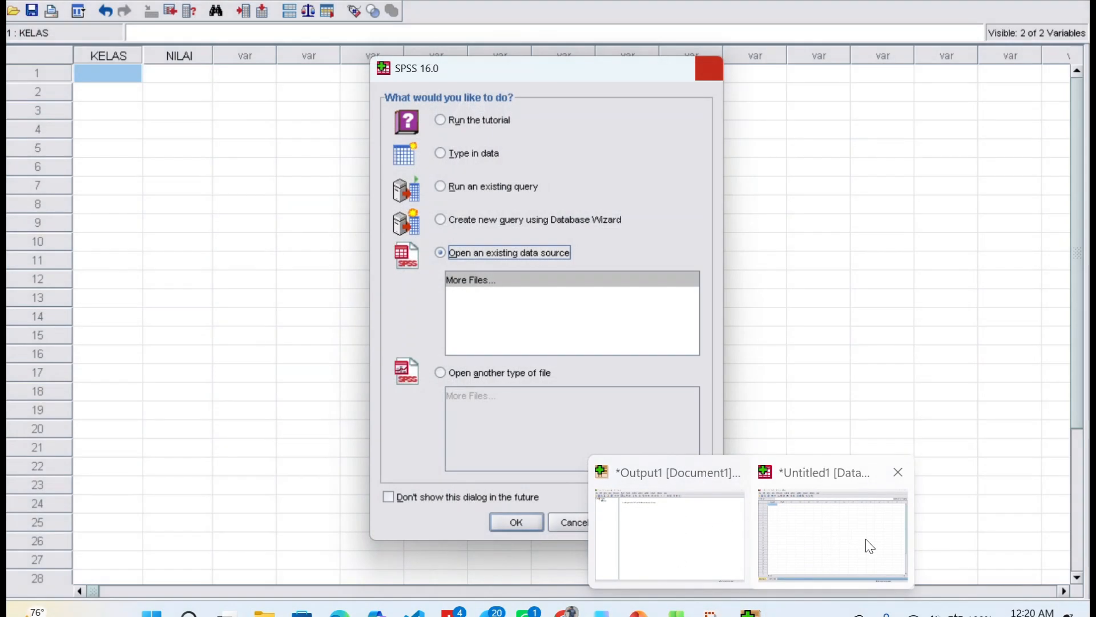
pyautogui.click(869, 546)
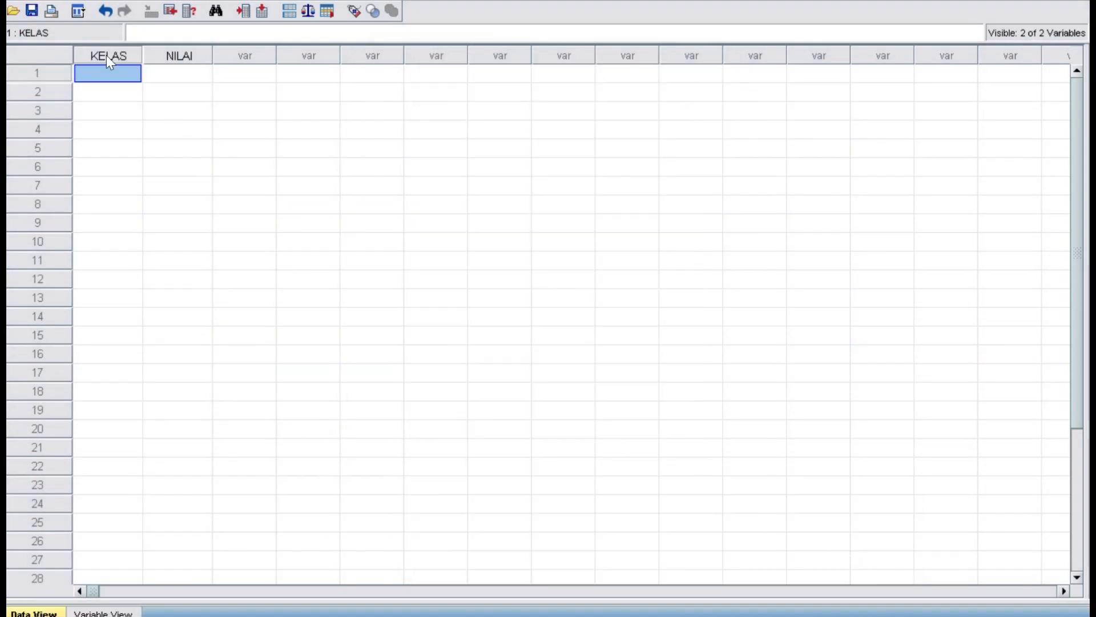
pyautogui.click(191, 74)
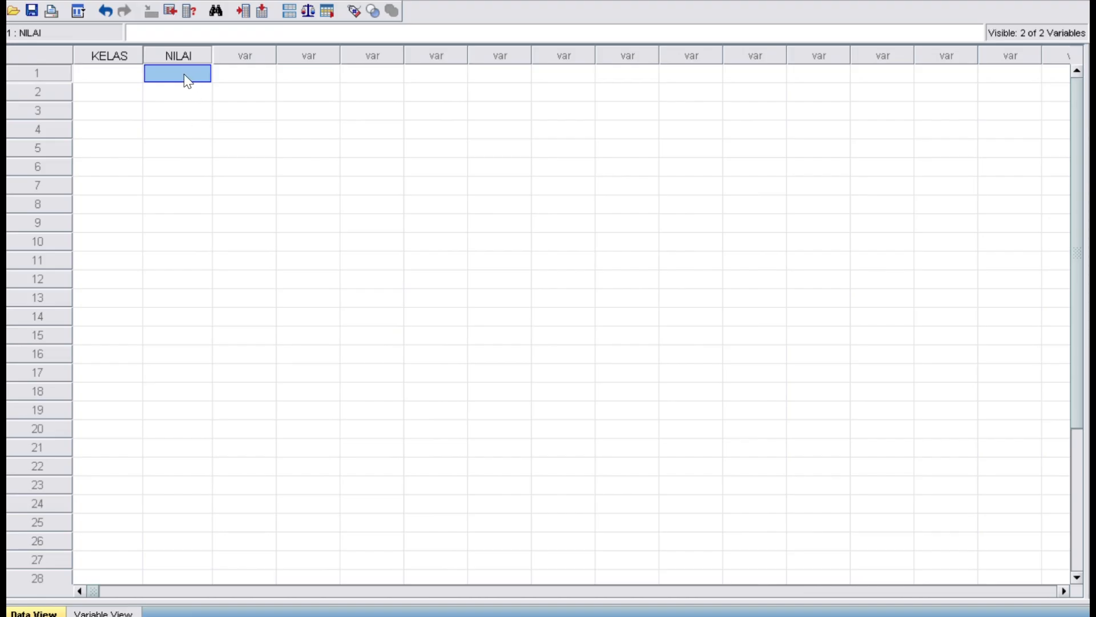
pyautogui.hotkey('ctrl', 'v')
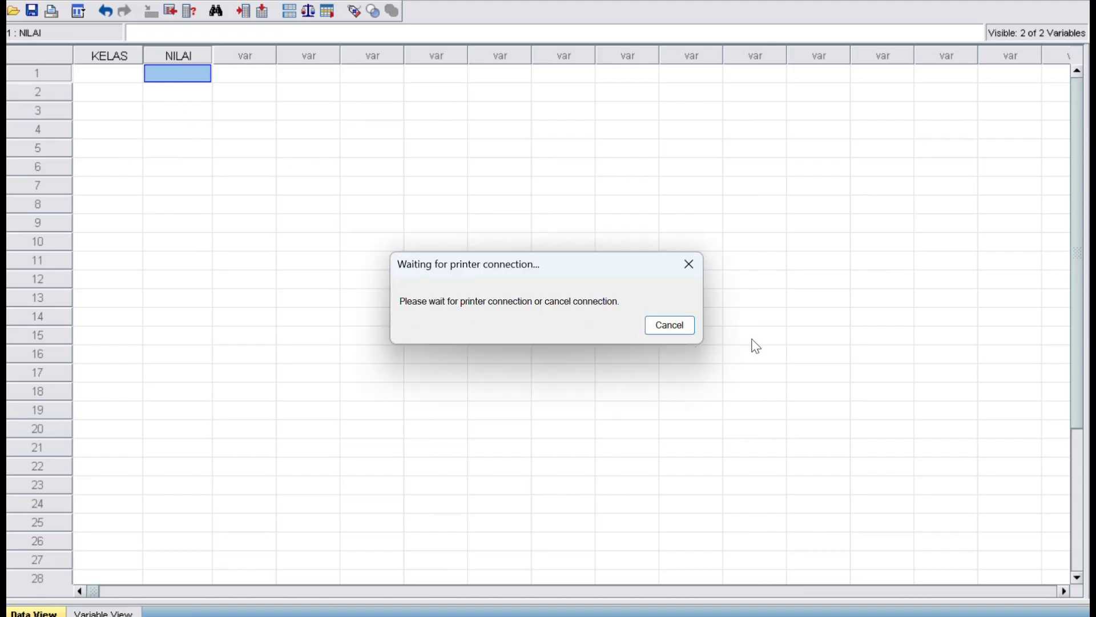
pyautogui.click(690, 264)
pyautogui.click(183, 75)
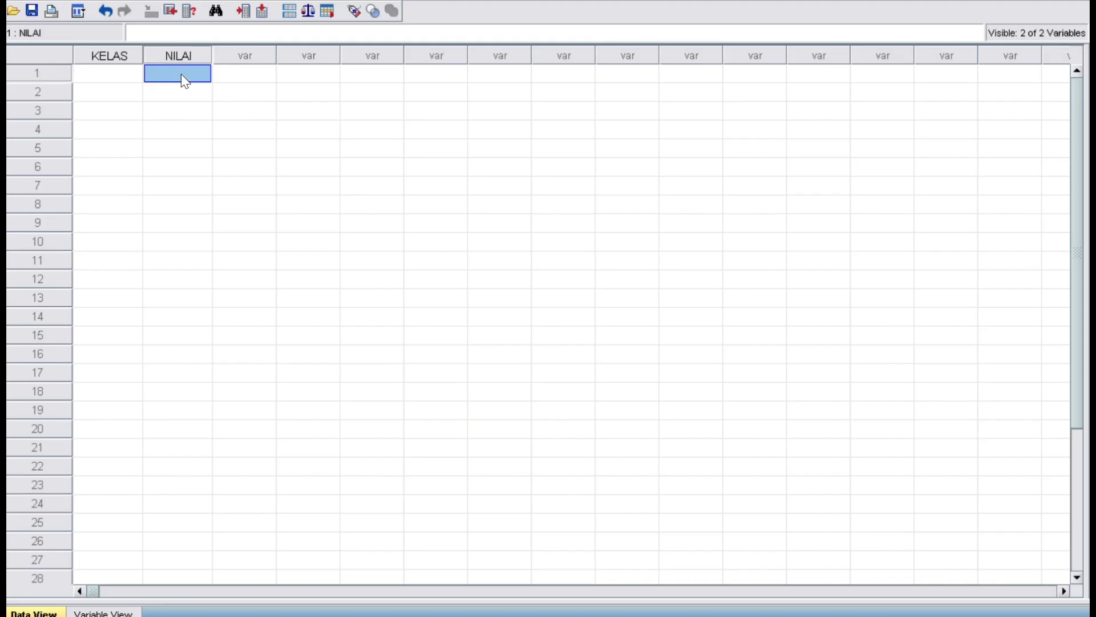
pyautogui.rightClick(183, 74)
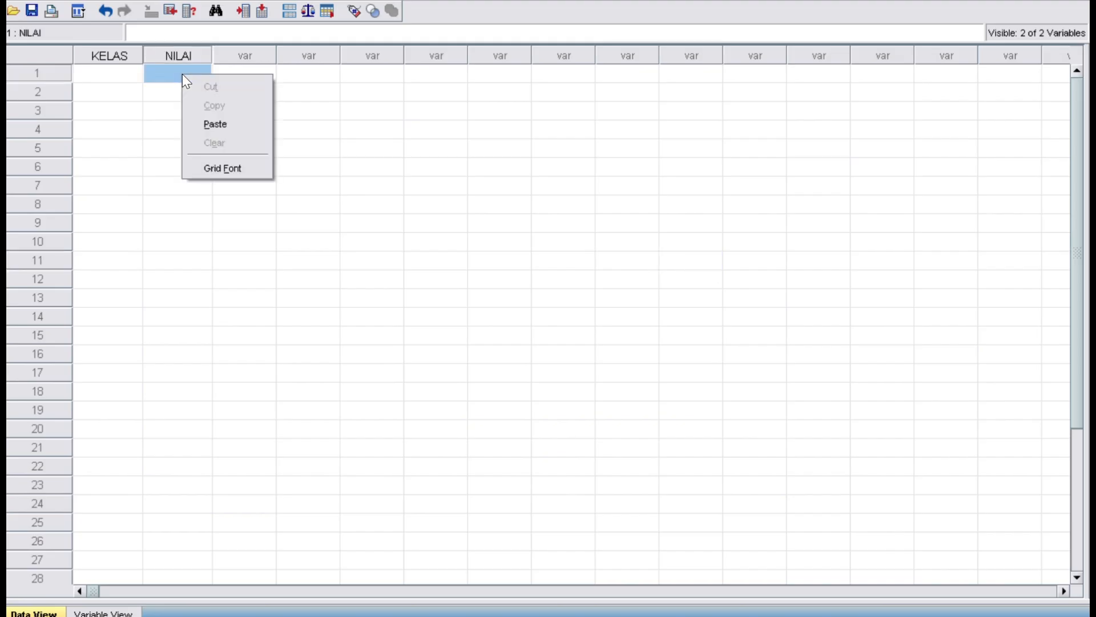
pyautogui.click(231, 123)
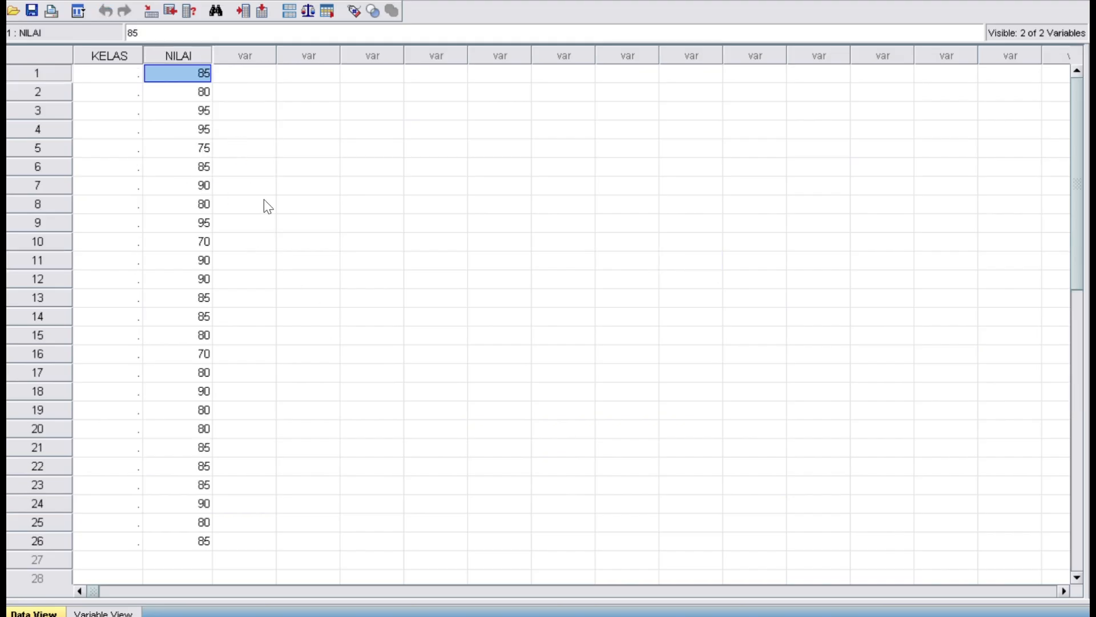
pyautogui.scroll(-5, 282, 213)
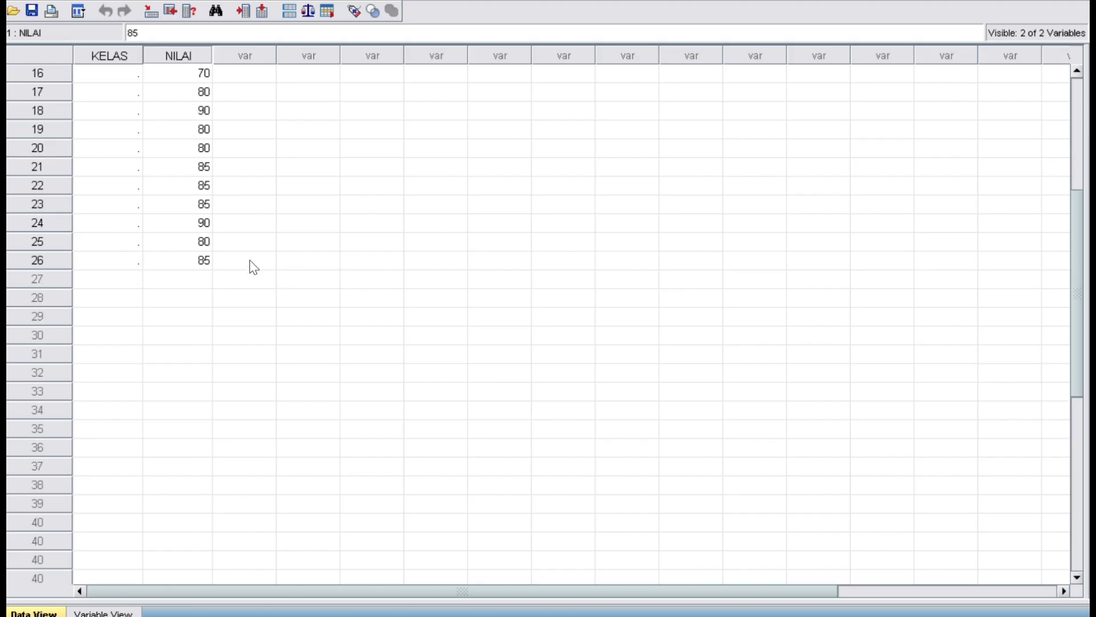
pyautogui.scroll(5, 240, 254)
# Enter 1 as the first KELAS value, copy it, and try to paste it into rows 2 to 26.
pyautogui.click(131, 83)
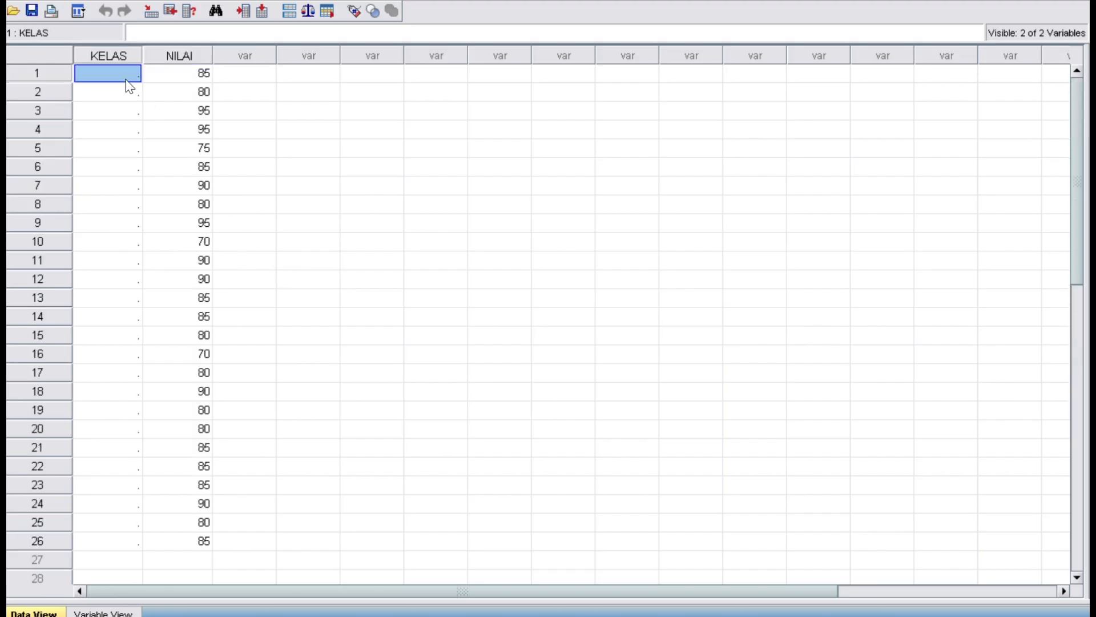
pyautogui.write('1')
pyautogui.doubleClick(137, 73)
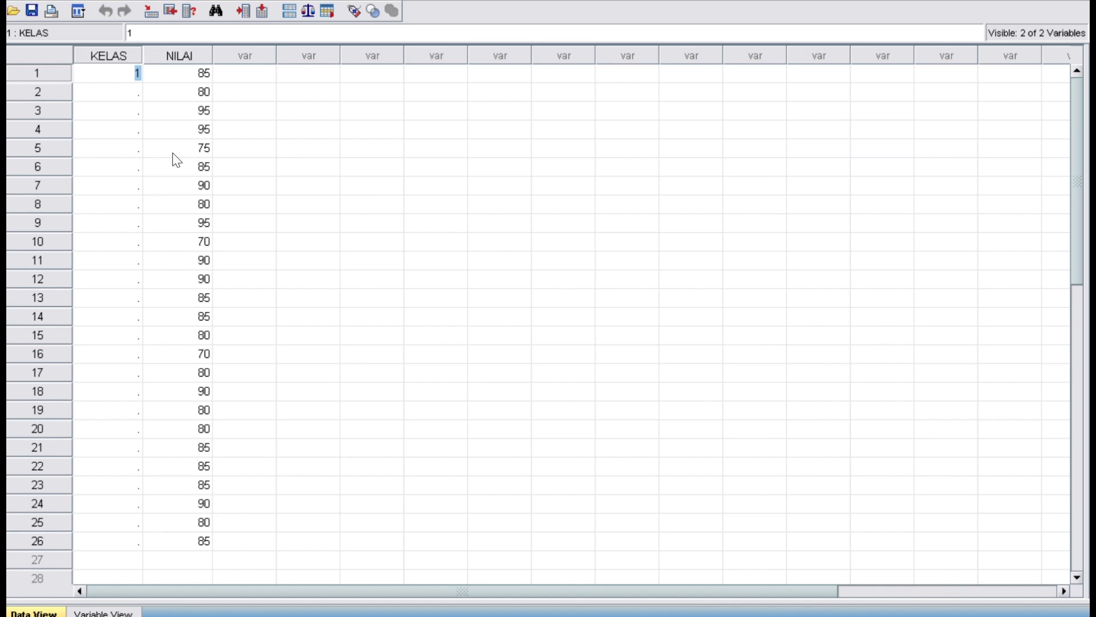
pyautogui.click(127, 94)
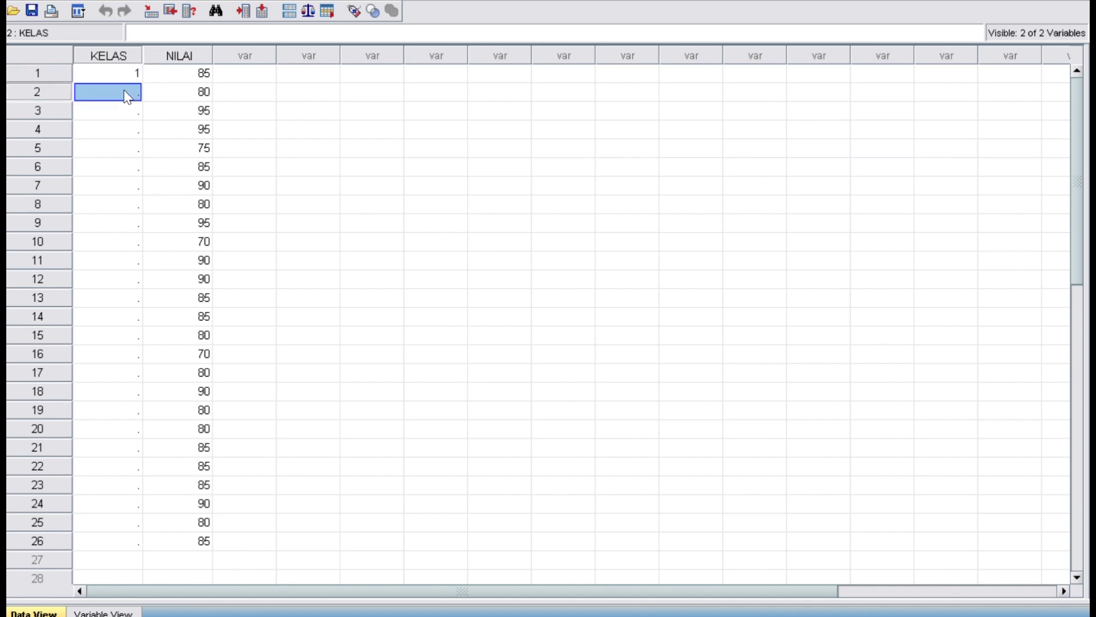
pyautogui.moveTo(127, 94); pyautogui.dragTo(129, 541)
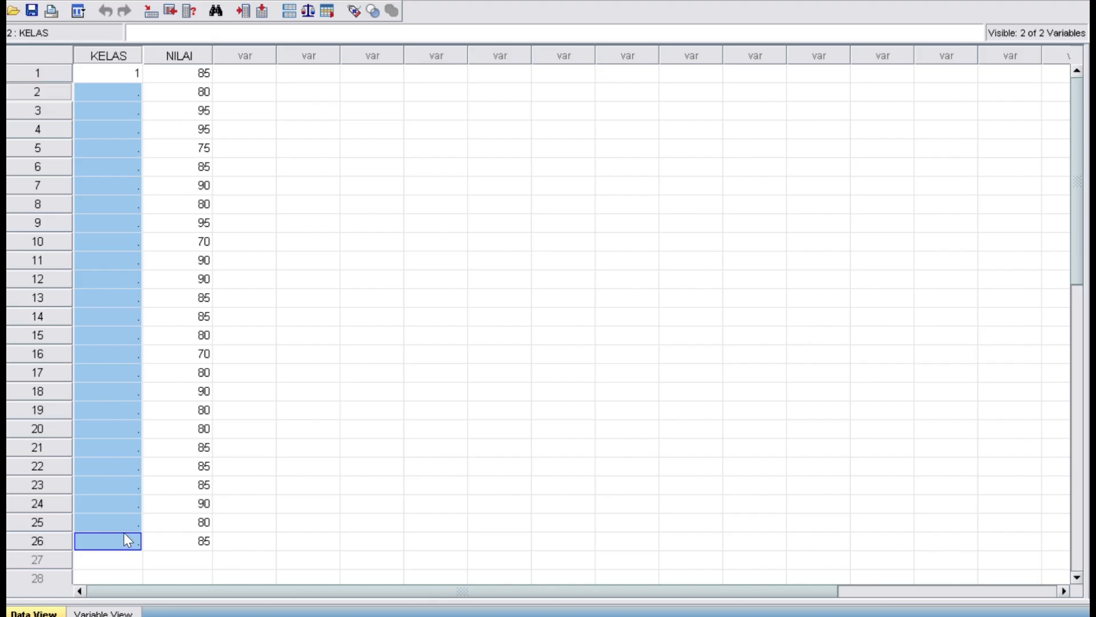
pyautogui.rightClick(105, 277)
pyautogui.click(144, 322)
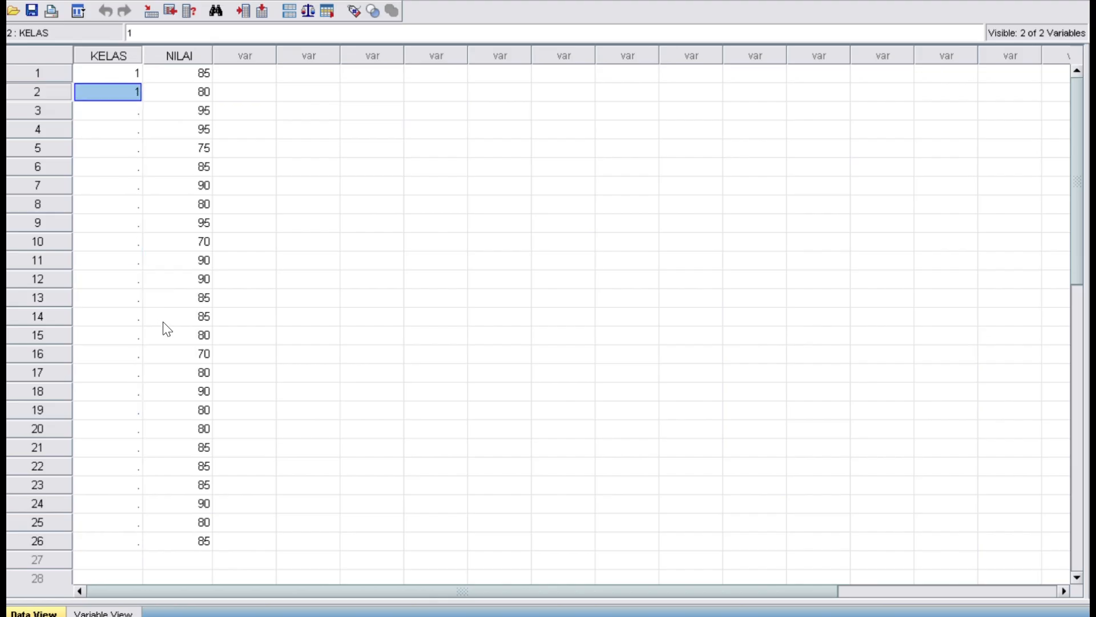
# Fill KELAS rows 3 to 26 with the copied class code 1.
pyautogui.moveTo(112, 110); pyautogui.dragTo(101, 530)
pyautogui.rightClick(113, 345)
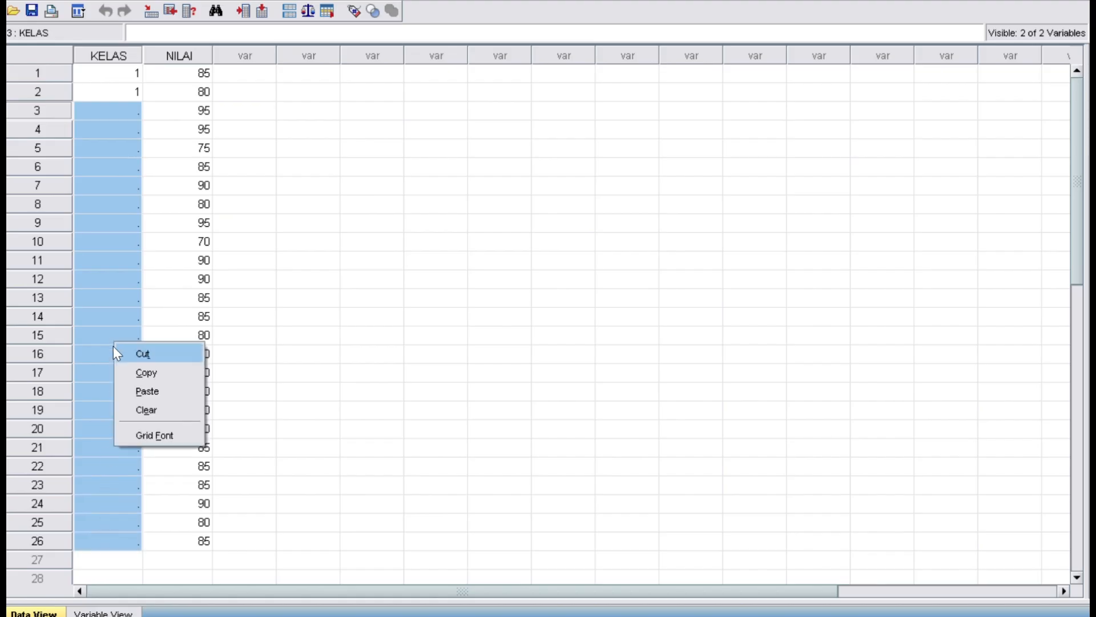
pyautogui.click(128, 389)
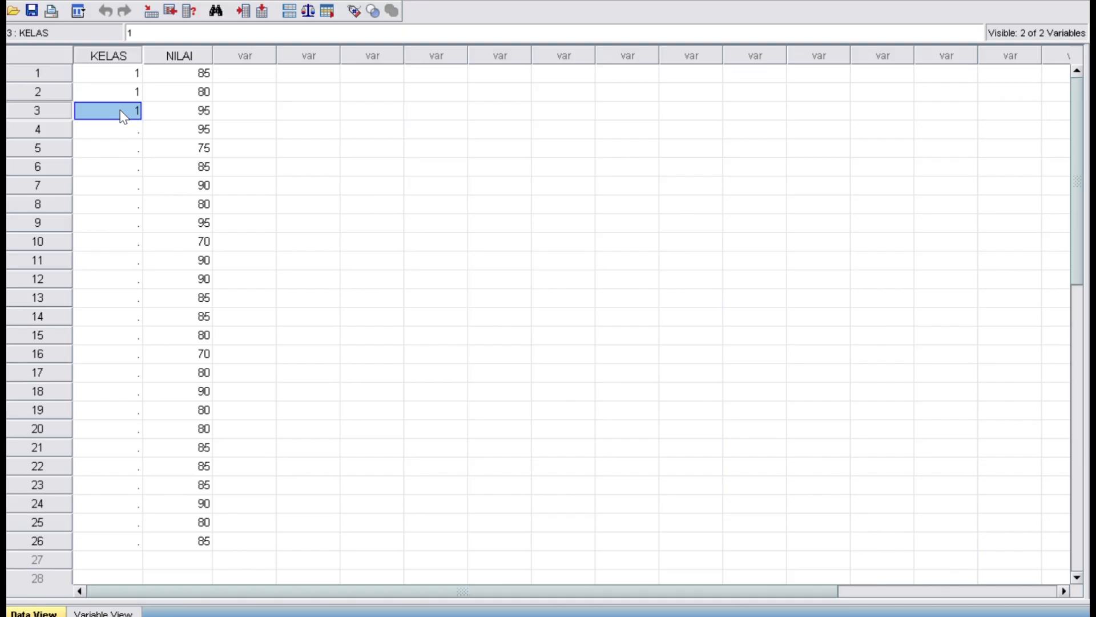
pyautogui.moveTo(128, 131); pyautogui.dragTo(124, 545)
pyautogui.hotkey('ctrl', 'v')
pyautogui.scroll(-2, 162, 240)
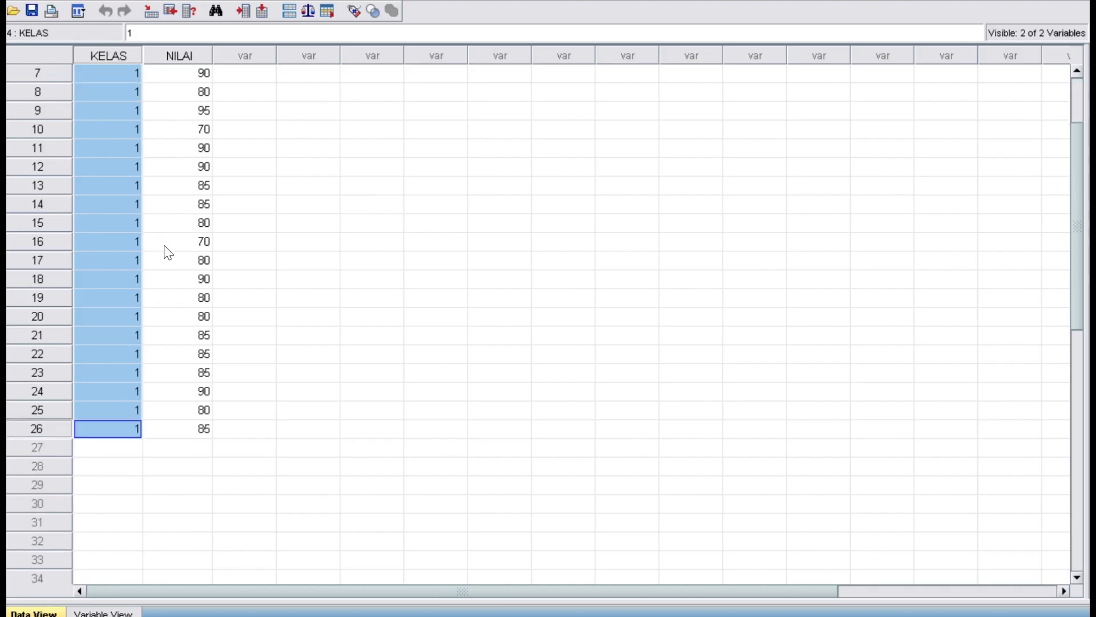
pyautogui.scroll(-3, 163, 247)
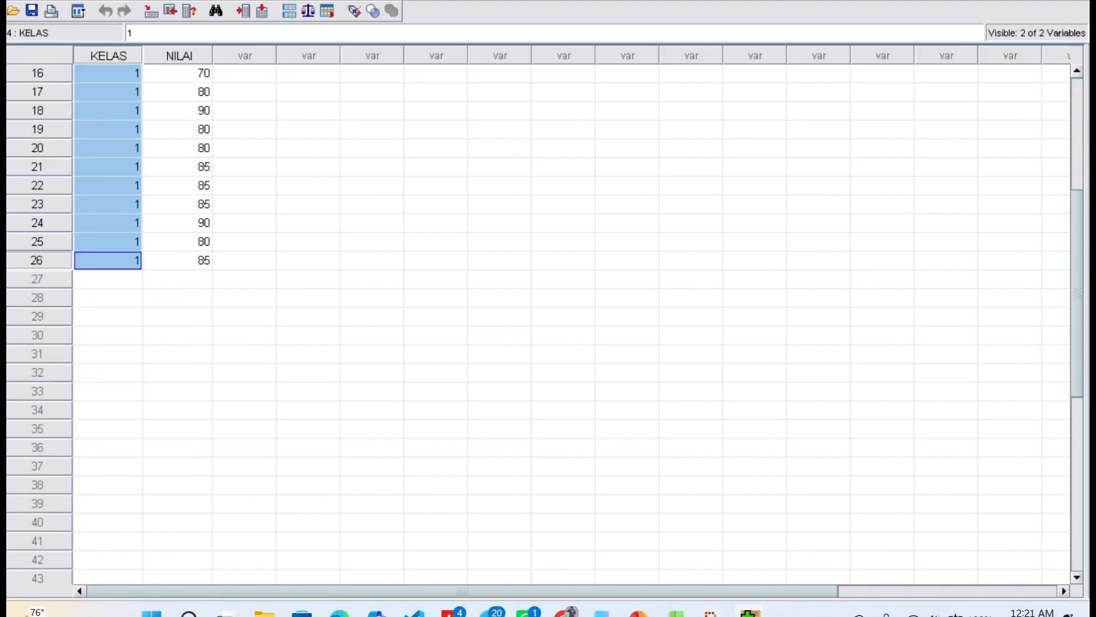
# Switch to Excel and copy the 26 Kelas V B scores from the Uji Anova sheet.
pyautogui.click(677, 613)
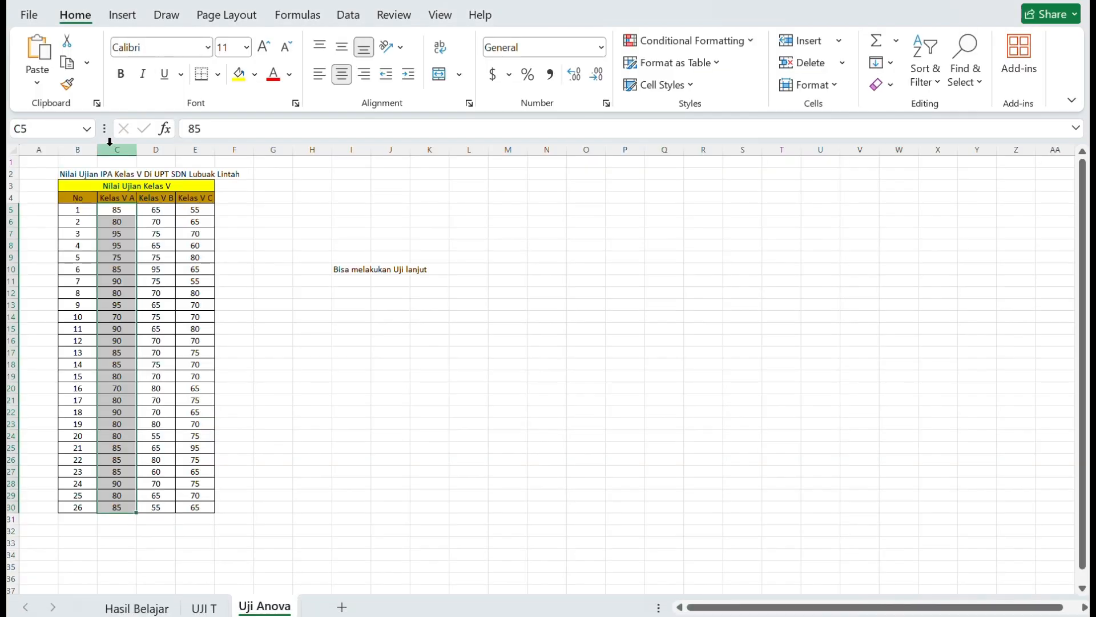
pyautogui.click(160, 209)
pyautogui.moveTo(160, 209); pyautogui.dragTo(150, 506)
pyautogui.rightClick(155, 401)
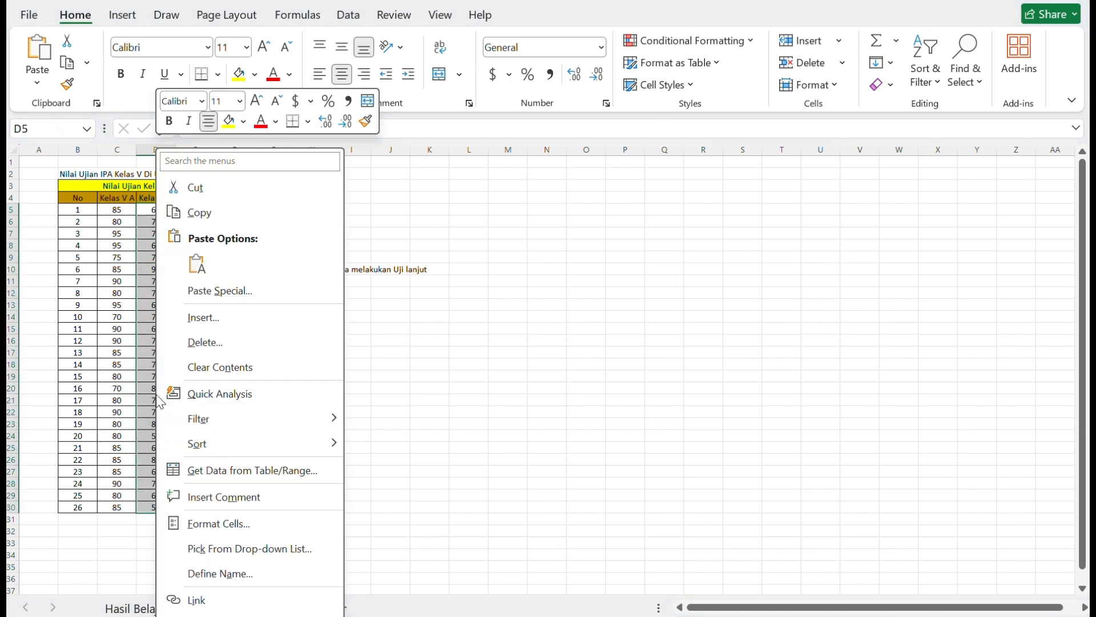
pyautogui.click(225, 215)
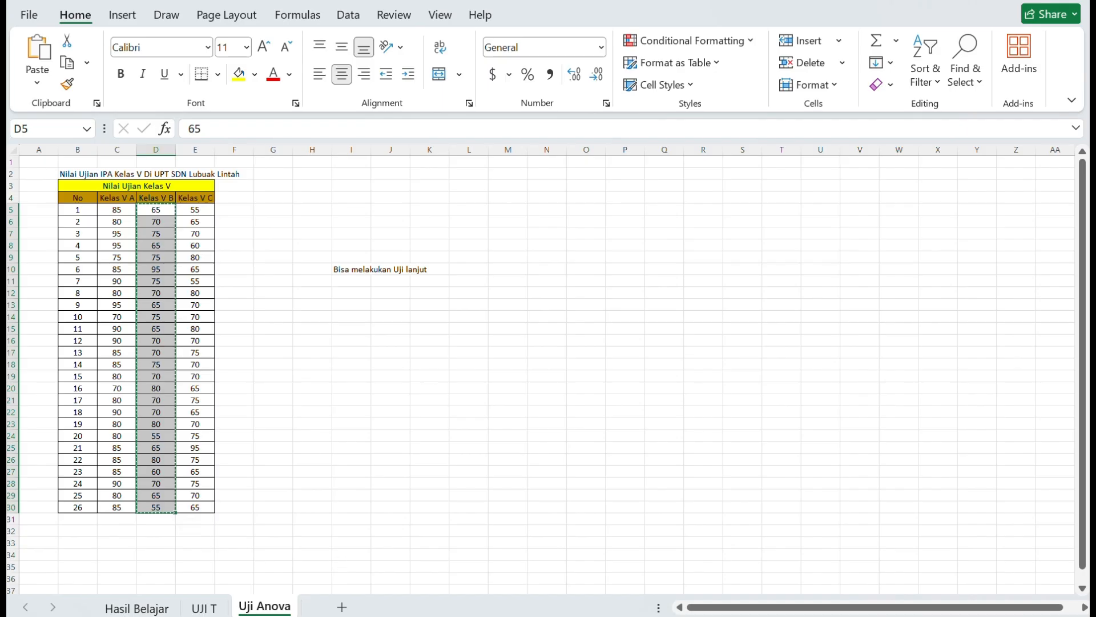
# Switch back to the SPSS dataset and paste the copied Kelas V B scores into NILAI from row 27.
pyautogui.moveTo(485, 616)
pyautogui.moveTo(749, 612)
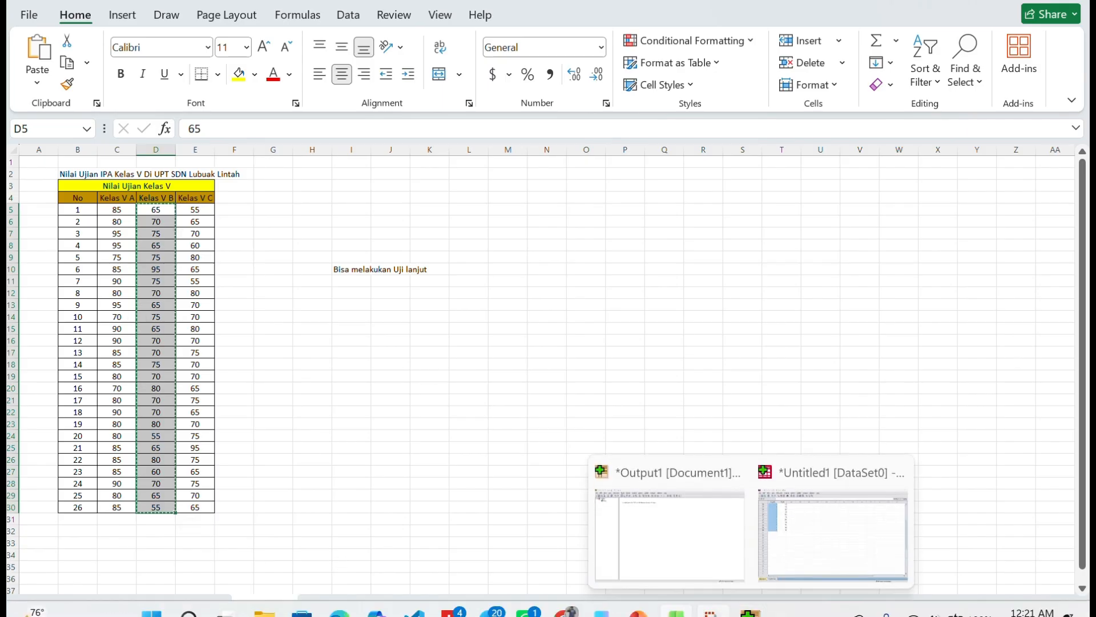
pyautogui.click(834, 522)
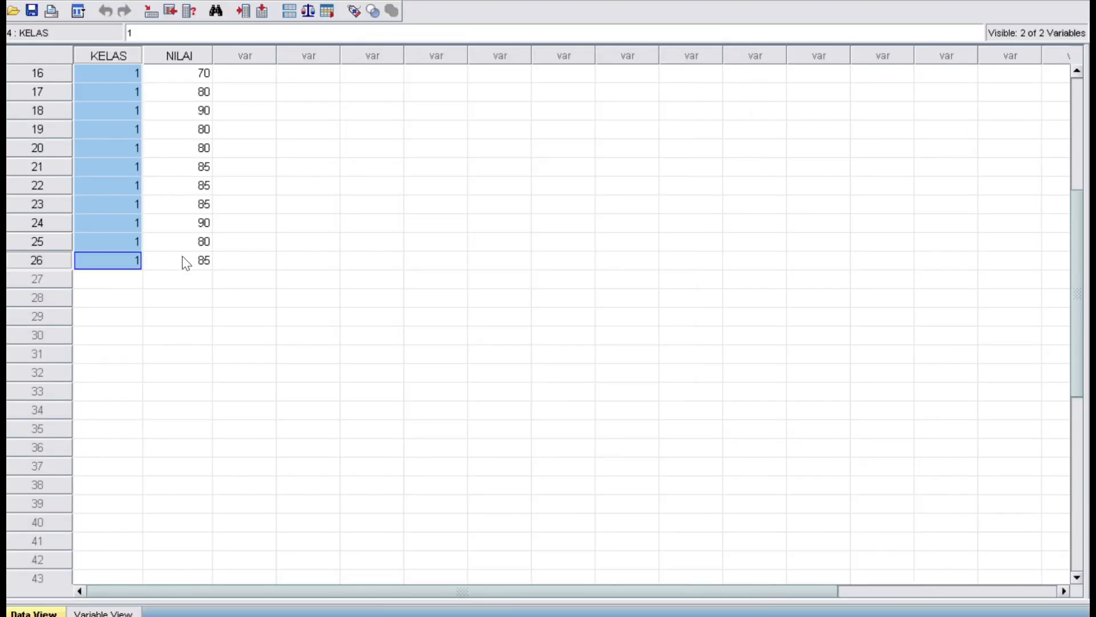
pyautogui.click(196, 279)
pyautogui.rightClick(203, 278)
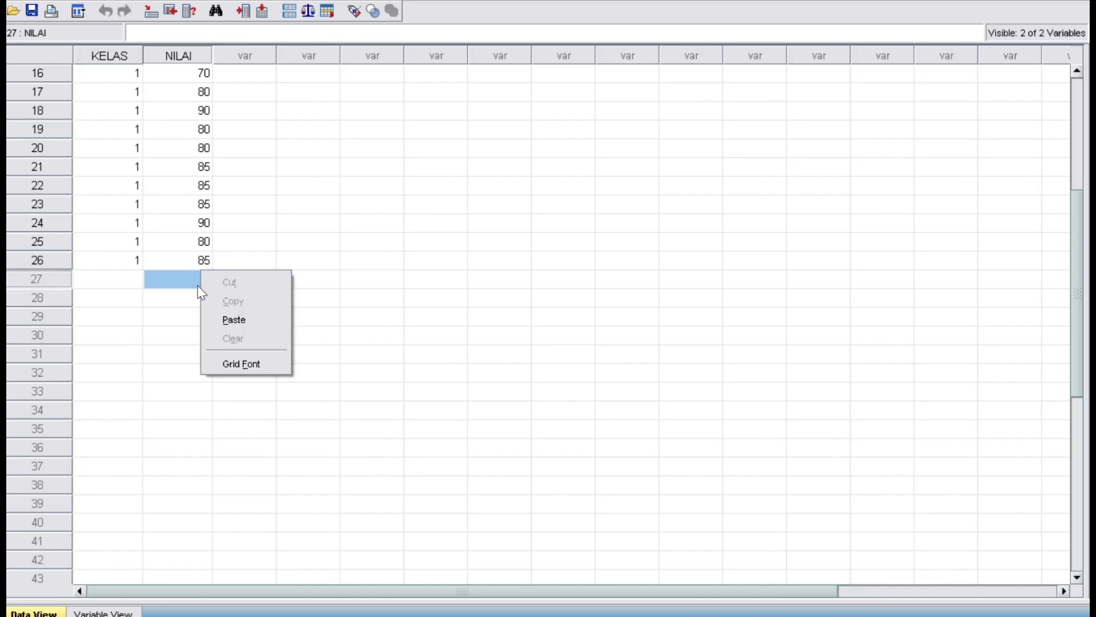
pyautogui.click(214, 318)
pyautogui.scroll(-3, 270, 331)
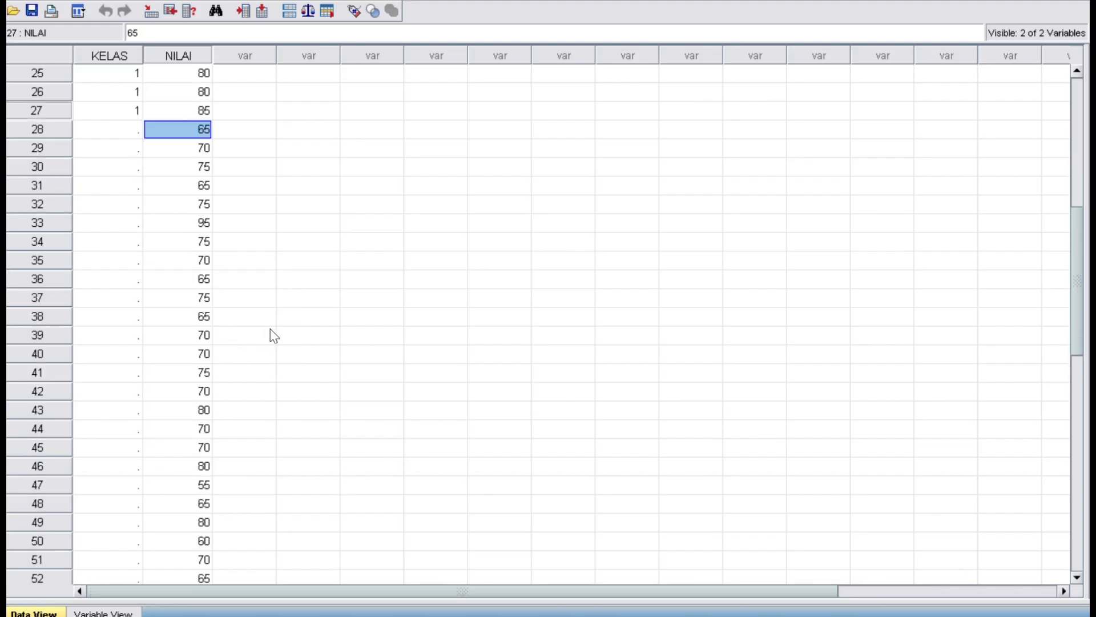
# Enter 2 as the KELAS value in row 27, copy it, and try to paste it into rows 28 to 52.
pyautogui.scroll(2, 269, 330)
pyautogui.click(111, 219)
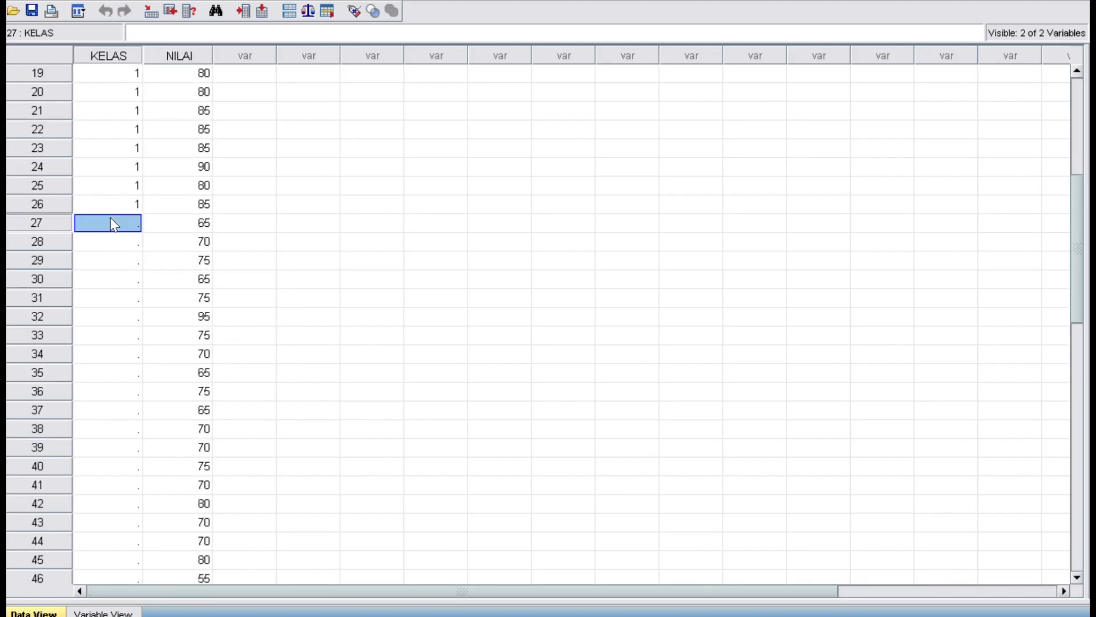
pyautogui.write('2')
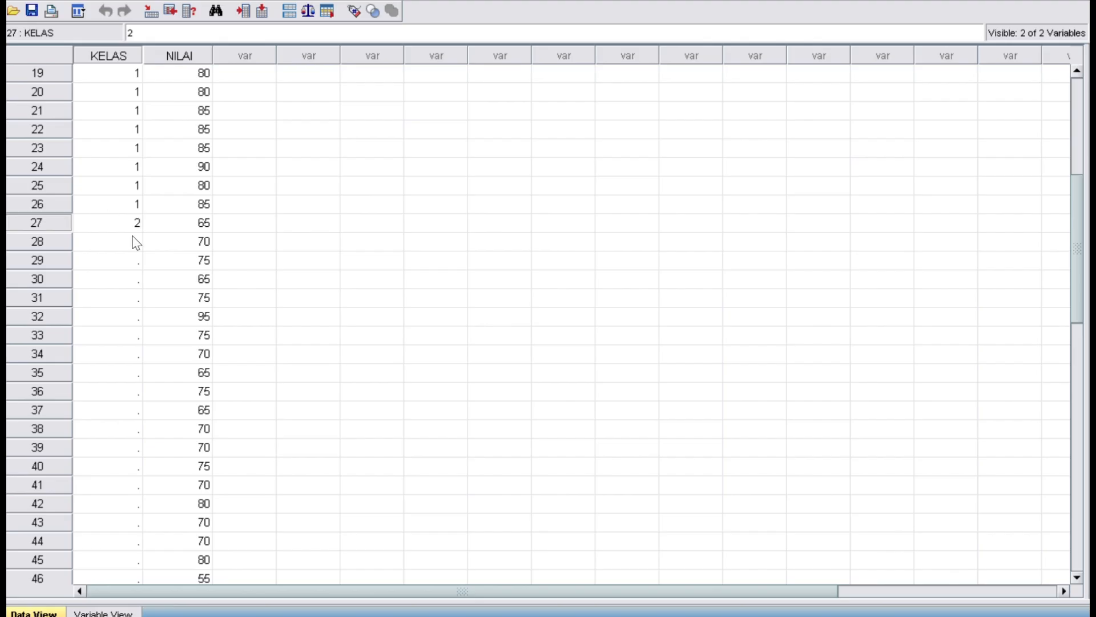
pyautogui.moveTo(135, 225); pyautogui.dragTo(137, 491)
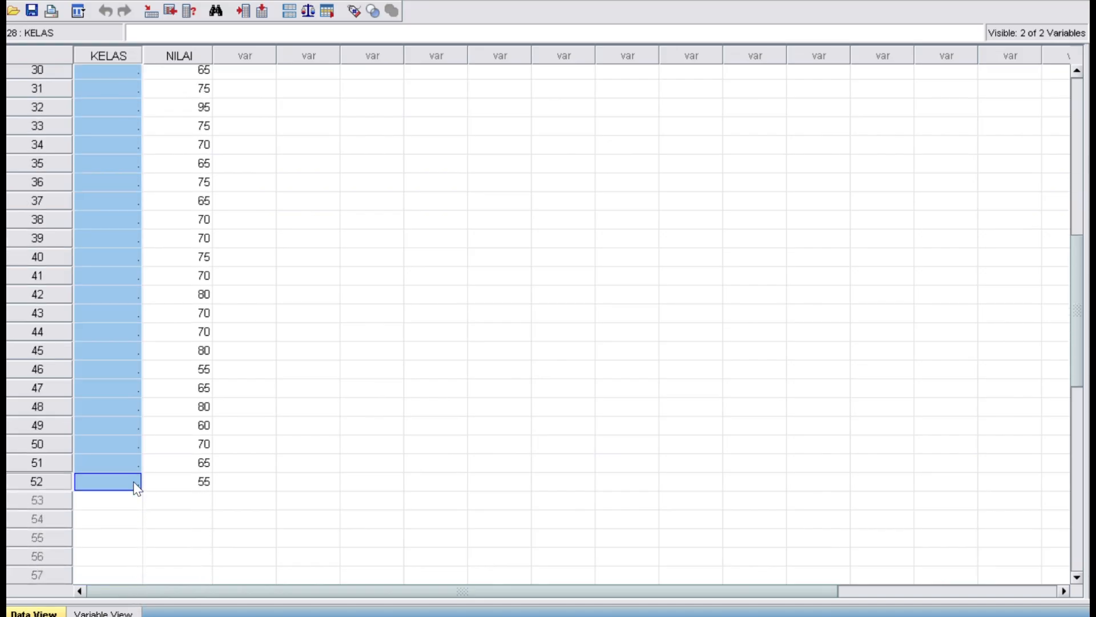
pyautogui.write('2')
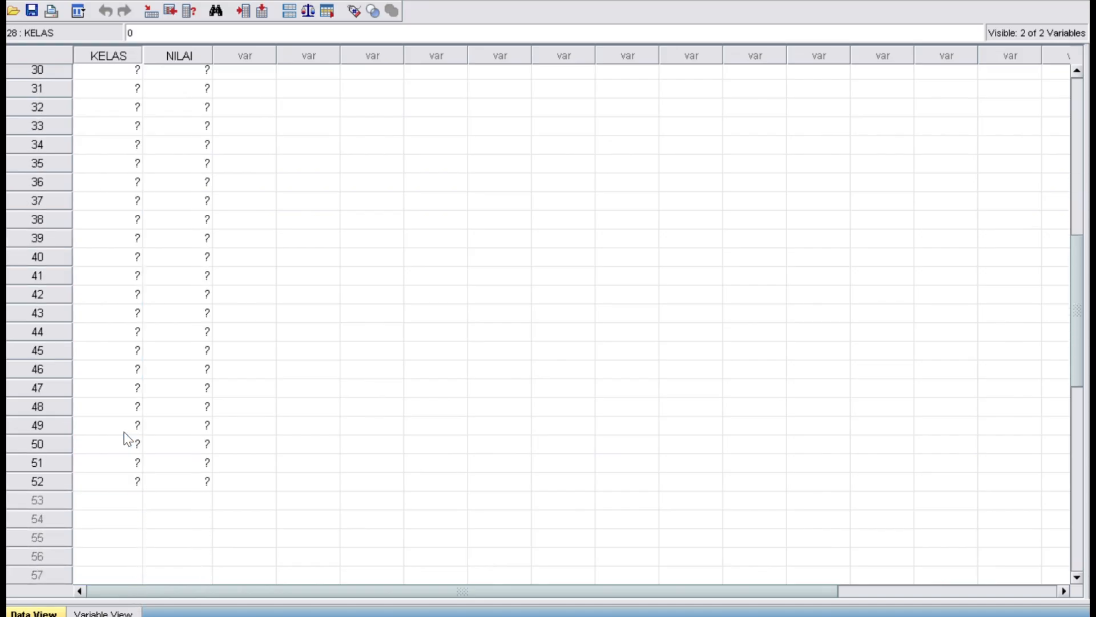
# Fill KELAS rows 29 to 52 with the copied class code 2.
pyautogui.scroll(4, 19, 145)
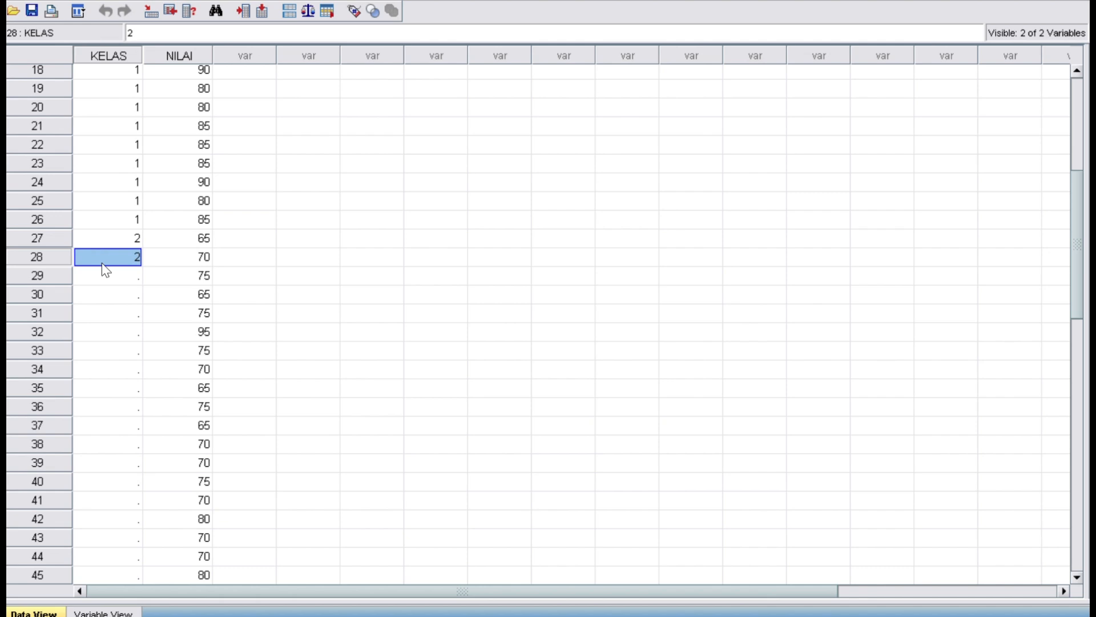
pyautogui.click(130, 276)
pyautogui.click(127, 264)
pyautogui.moveTo(119, 278); pyautogui.dragTo(130, 480)
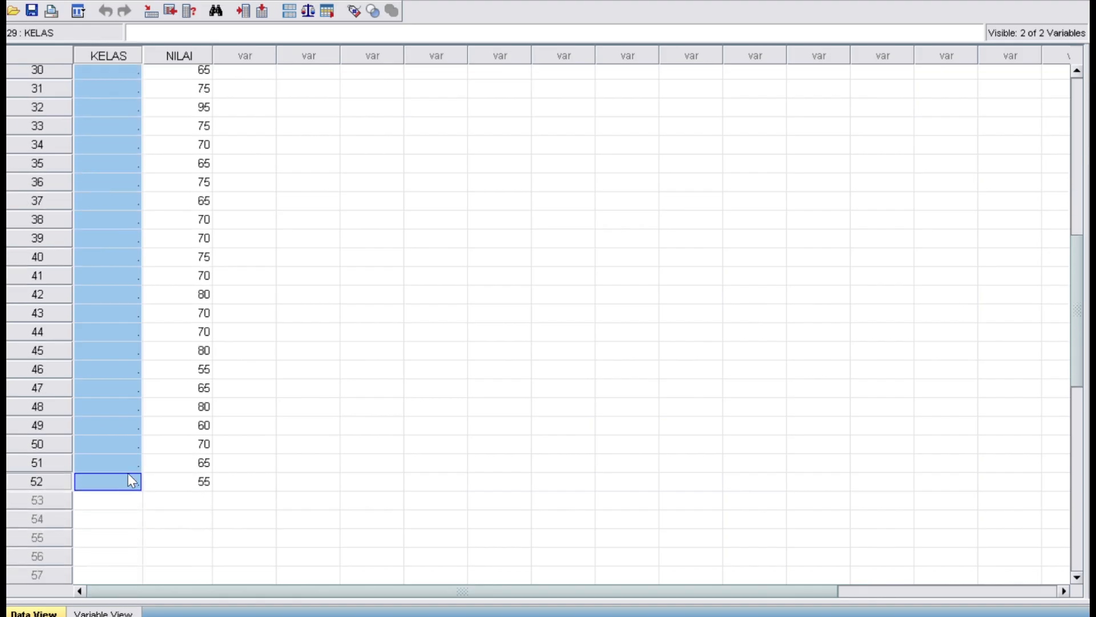
pyautogui.hotkey('ctrl', 'v')
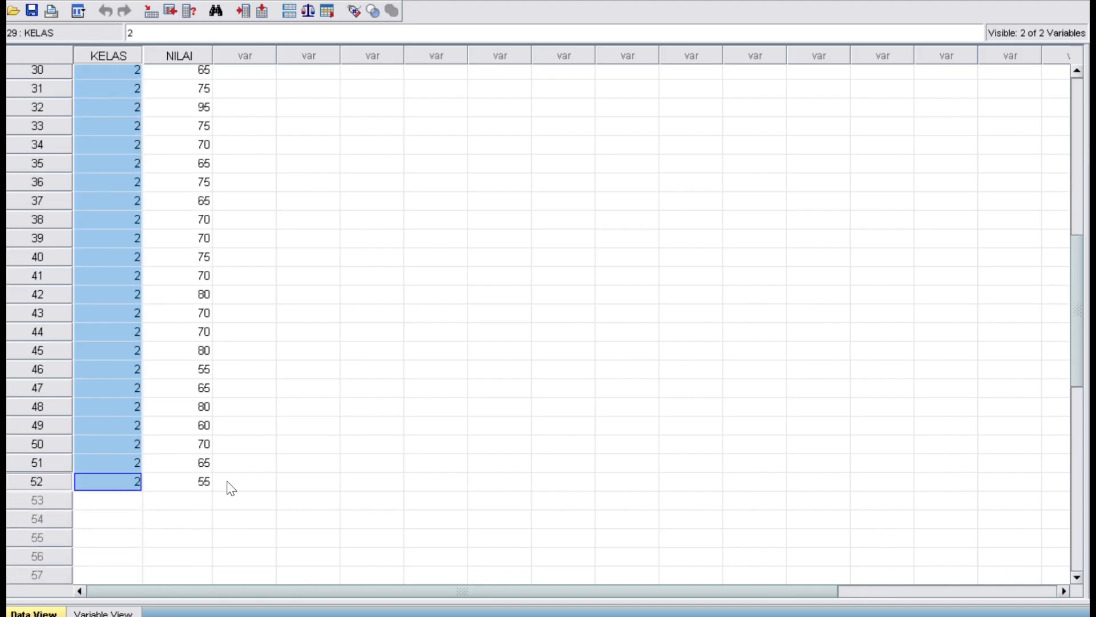
pyautogui.scroll(-2, 255, 443)
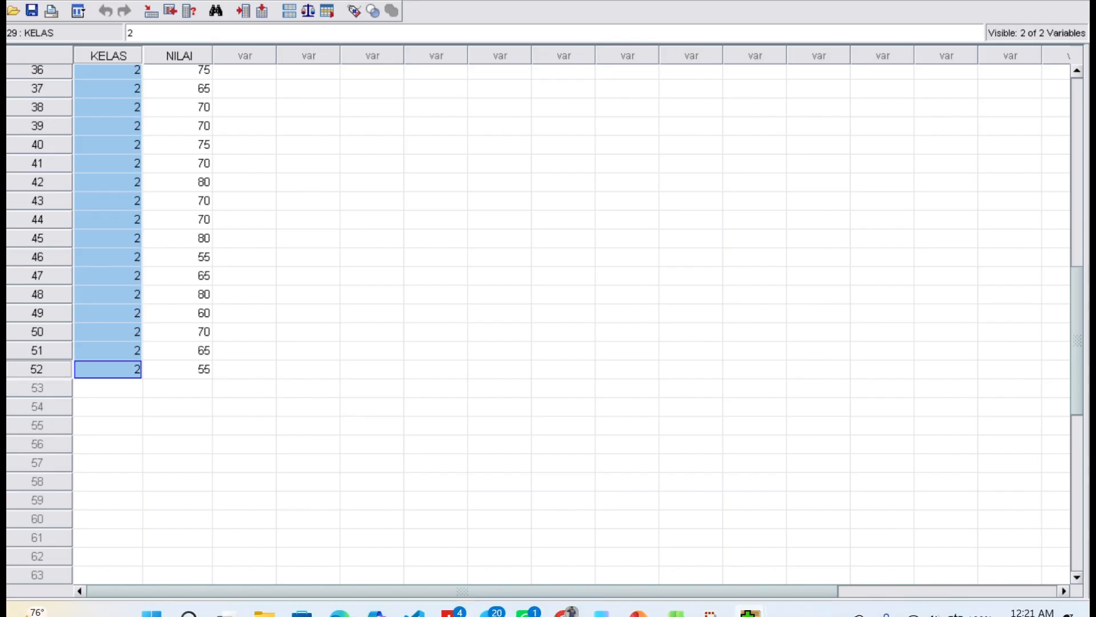
# Switch to Excel and copy the 26 Kelas V C scores from the Uji Anova sheet.
pyautogui.moveTo(676, 612)
pyautogui.click(676, 552)
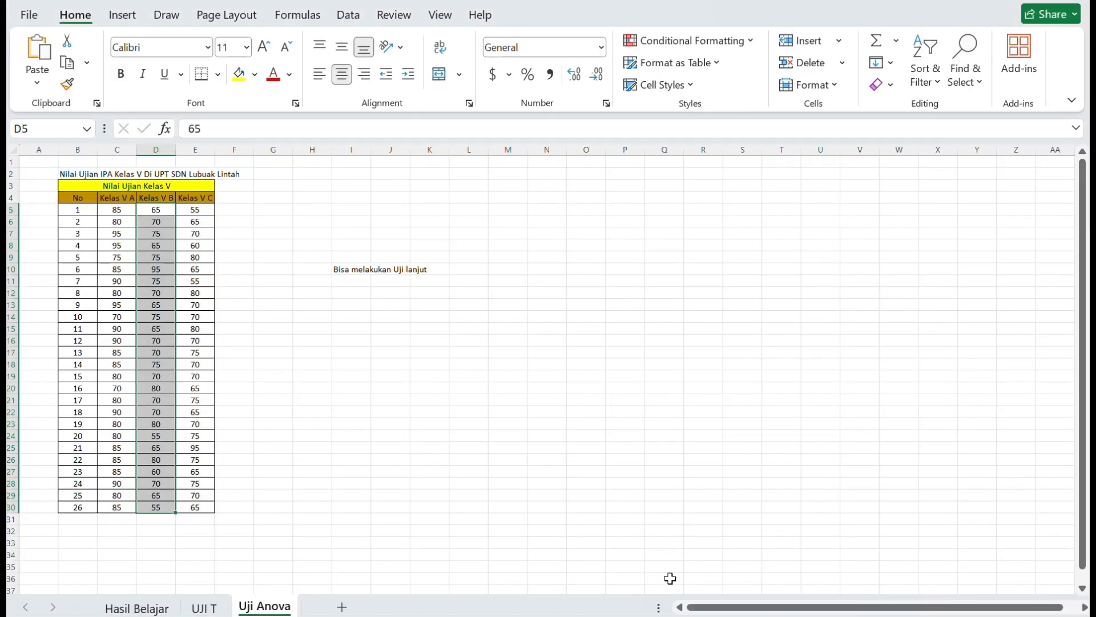
pyautogui.moveTo(194, 210); pyautogui.dragTo(212, 507)
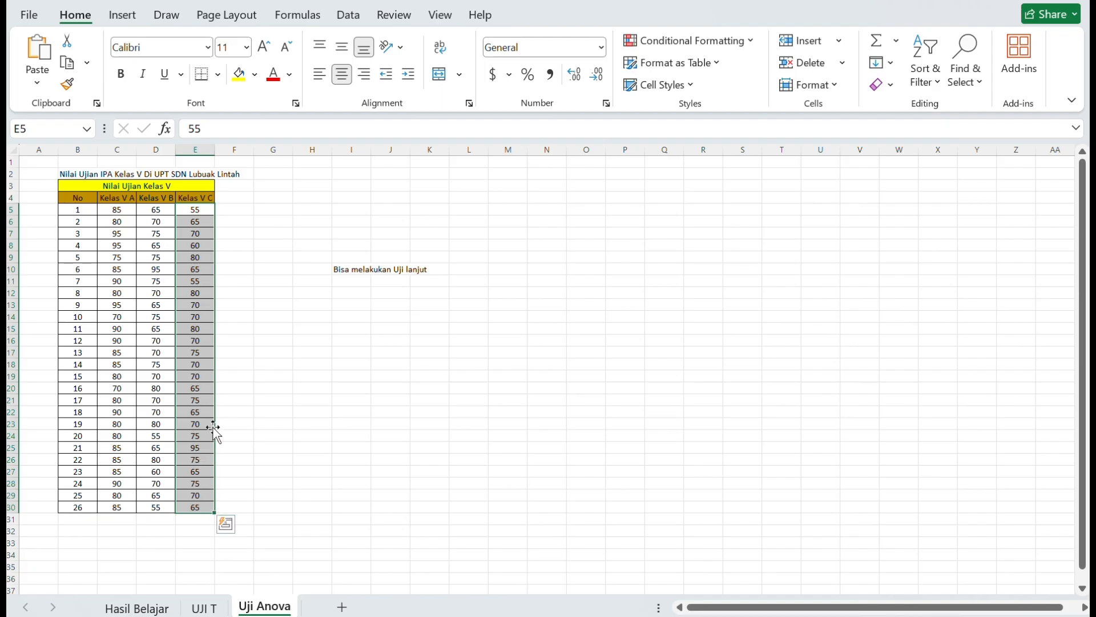
pyautogui.rightClick(205, 403)
pyautogui.click(248, 212)
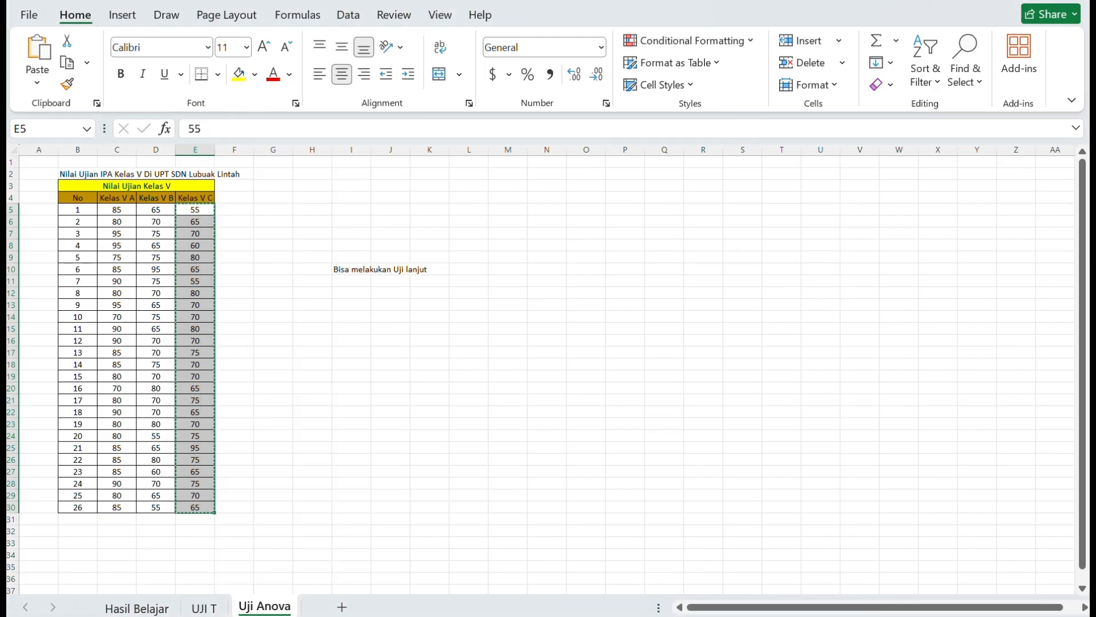
# Switch back to the SPSS dataset and paste the copied Kelas V C scores into NILAI from row 53.
pyautogui.moveTo(750, 612)
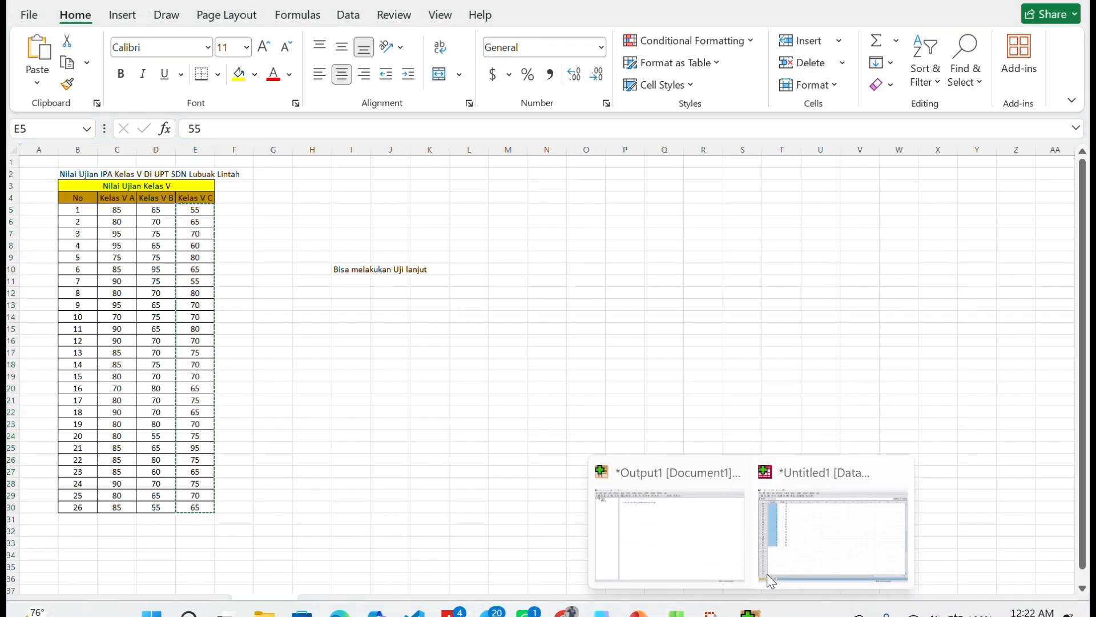
pyautogui.click(761, 533)
pyautogui.click(193, 390)
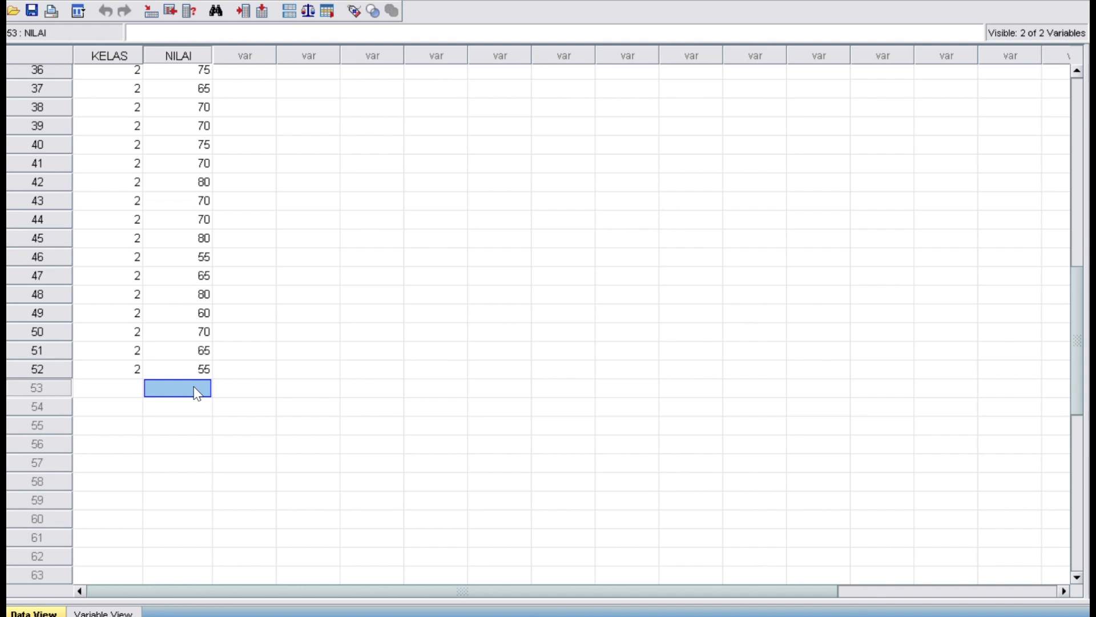
pyautogui.hotkey('ctrl', 'p')
pyautogui.click(680, 324)
pyautogui.scroll(-1, 241, 400)
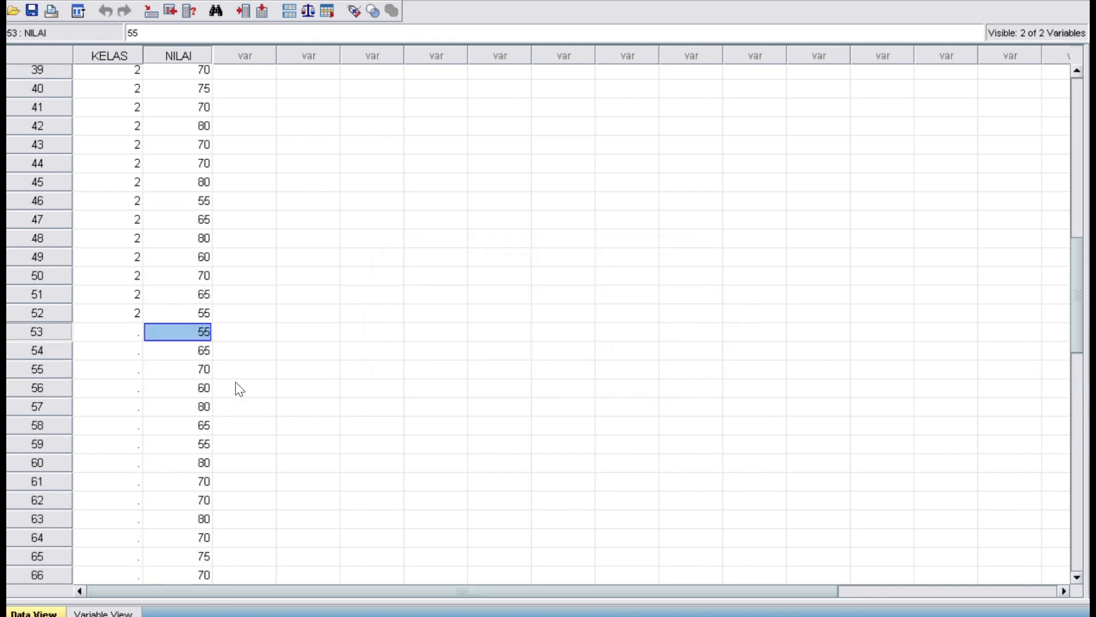
# Enter 3 as the KELAS value in row 53, copy it, and paste it into row 54.
pyautogui.click(129, 334)
pyautogui.write('3')
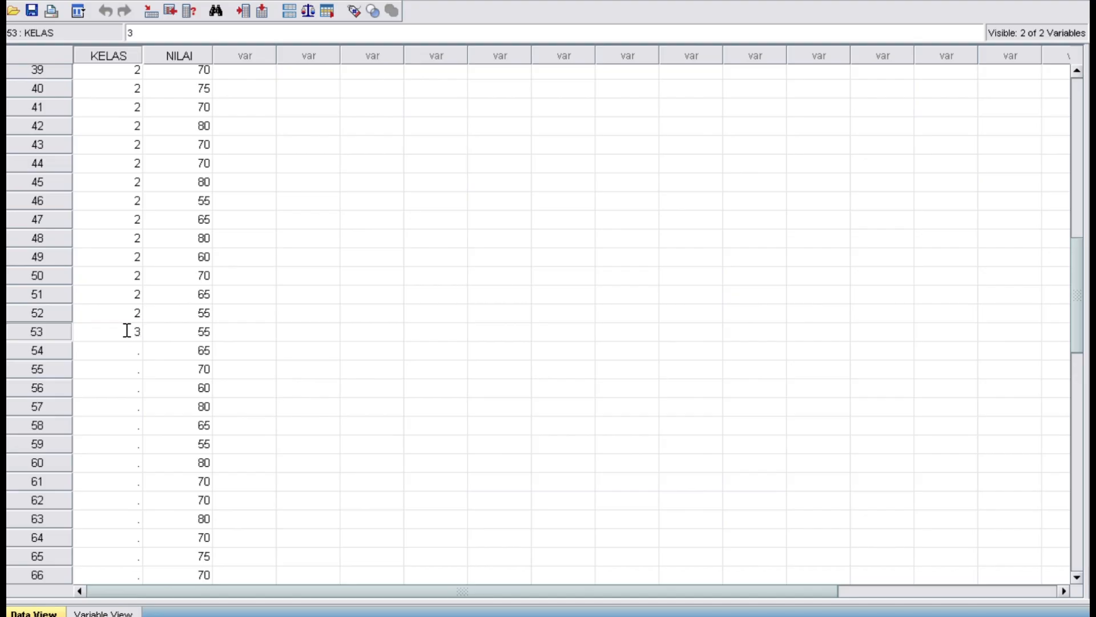
pyautogui.moveTo(127, 331); pyautogui.dragTo(157, 341)
pyautogui.click(136, 355)
pyautogui.moveTo(124, 356); pyautogui.dragTo(132, 411)
pyautogui.rightClick(107, 356)
pyautogui.click(136, 407)
pyautogui.scroll(4, 149, 360)
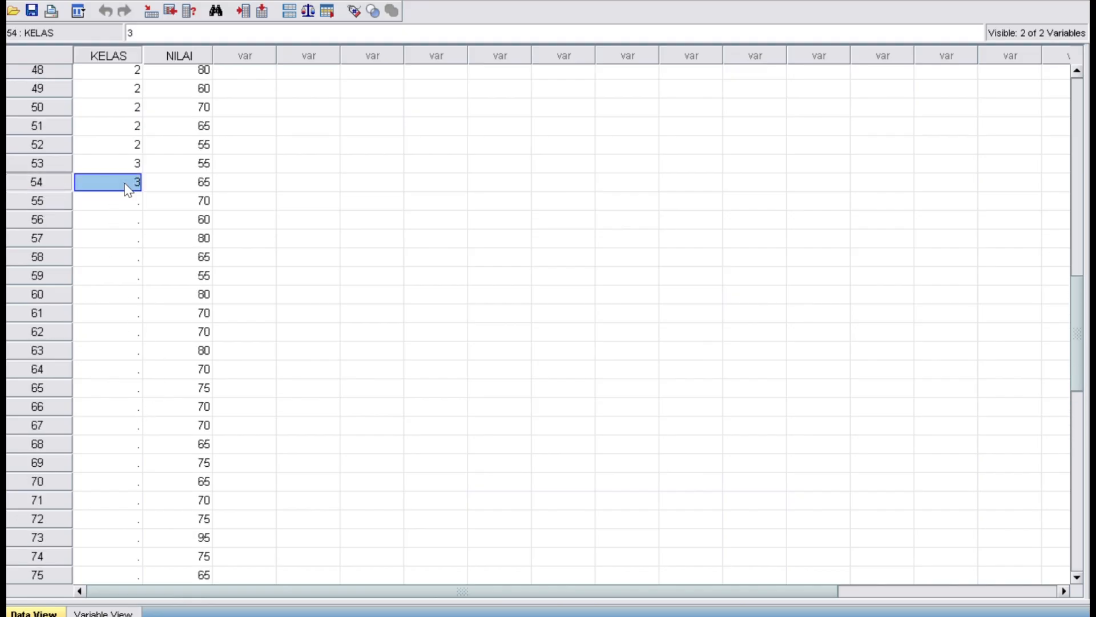
# Fill KELAS rows 55 to 78 with the copied class code 3 and review all entered rows.
pyautogui.moveTo(125, 201); pyautogui.dragTo(112, 495)
pyautogui.moveTo(109, 586); pyautogui.dragTo(121, 539)
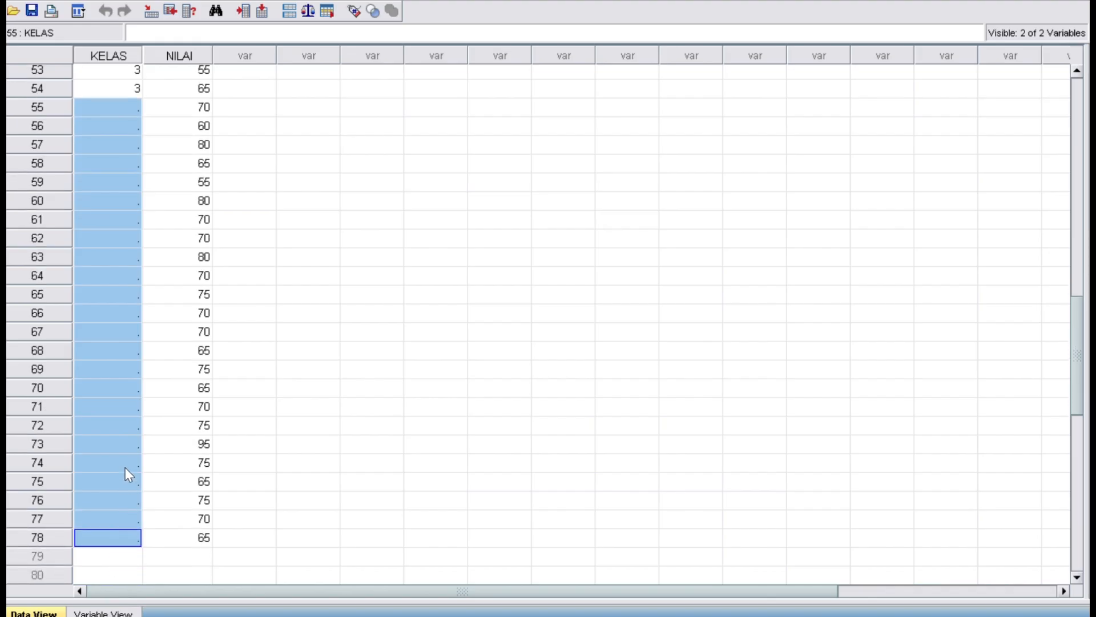
pyautogui.scroll(9, 296, 325)
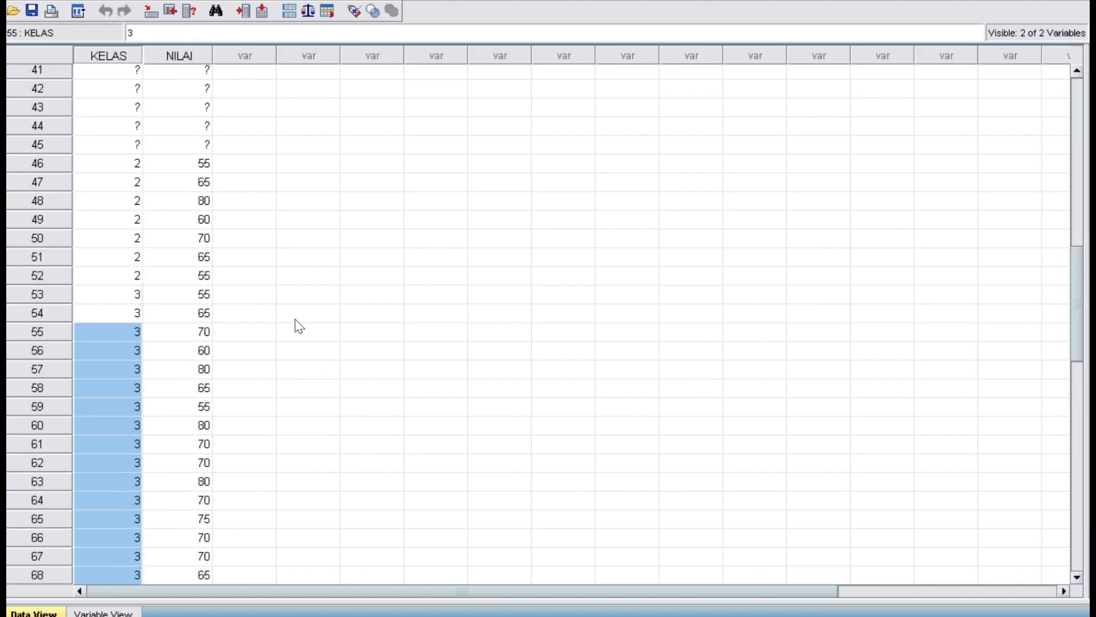
pyautogui.scroll(6, 299, 326)
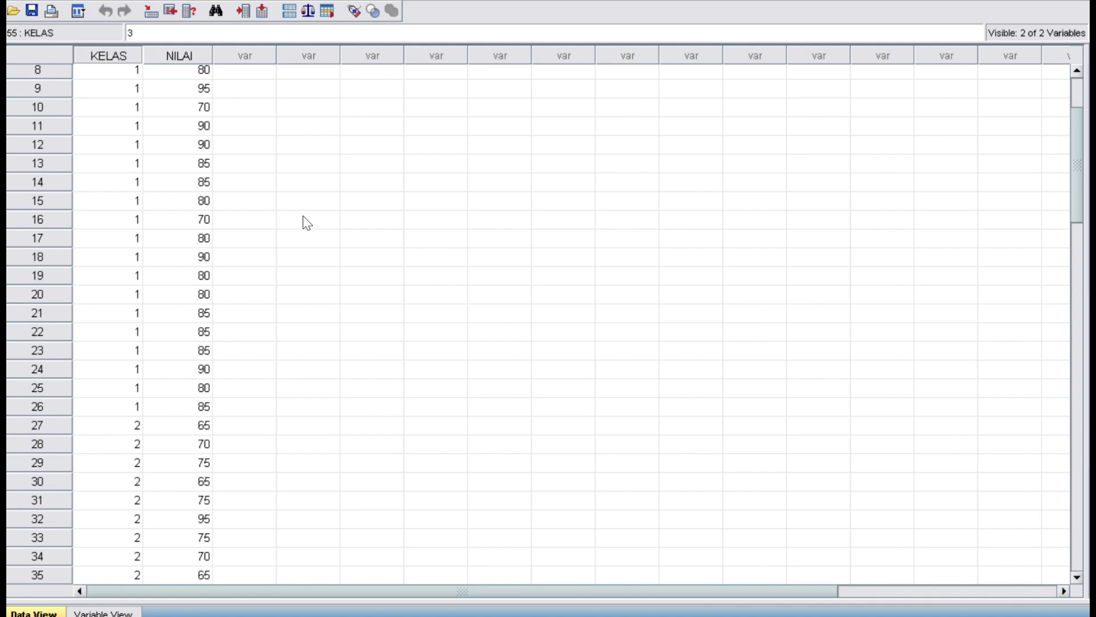
pyautogui.scroll(-17, 457, 5)
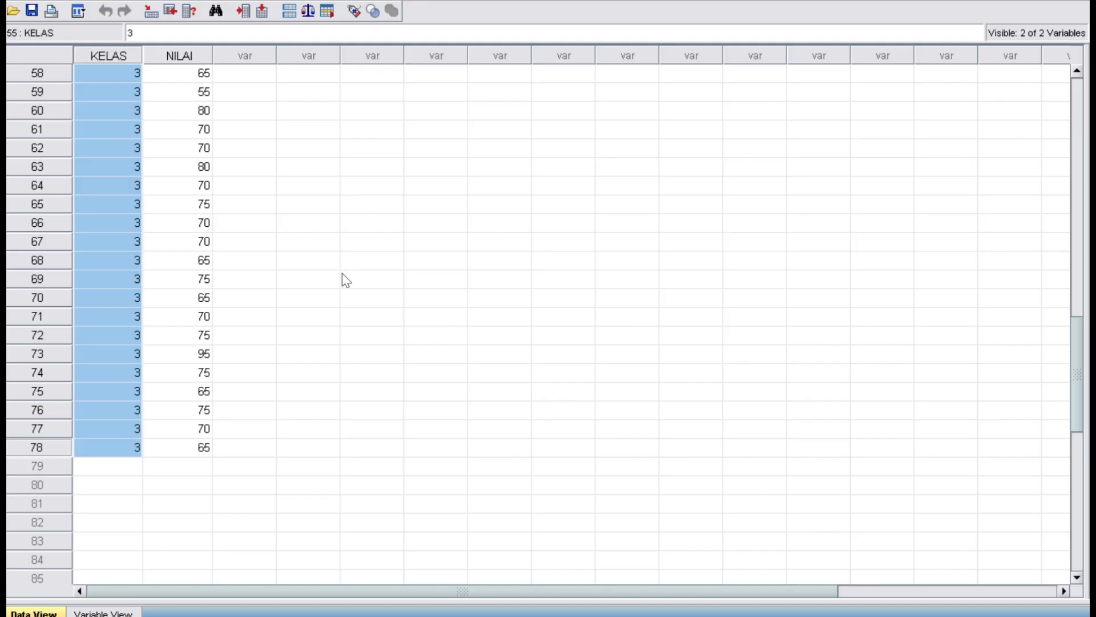
pyautogui.scroll(19, 344, 272)
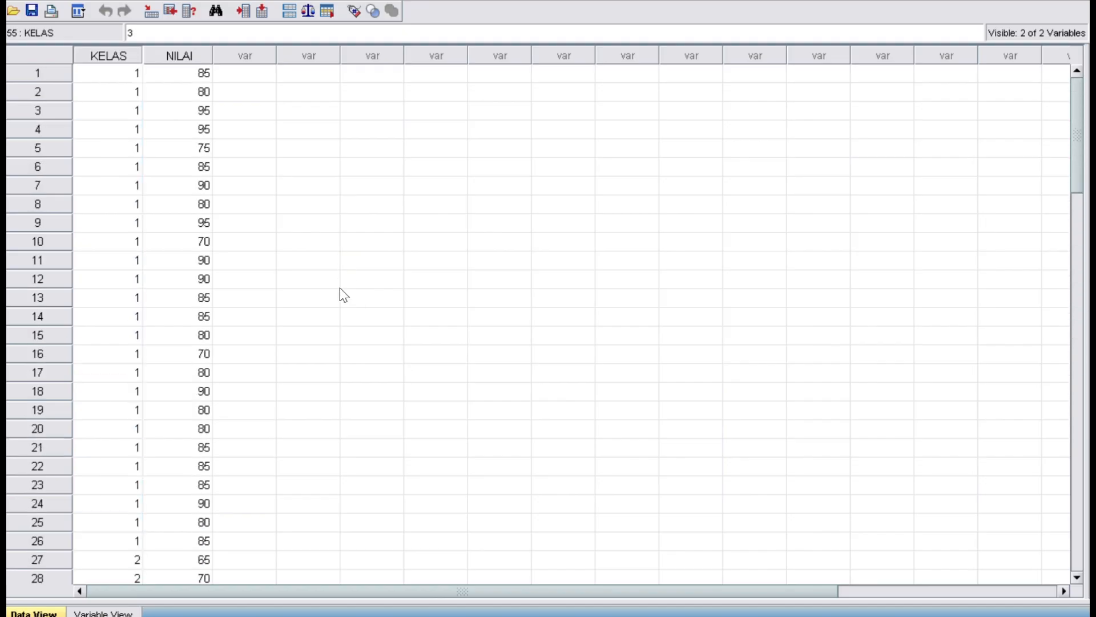
pyautogui.click(212, 1)
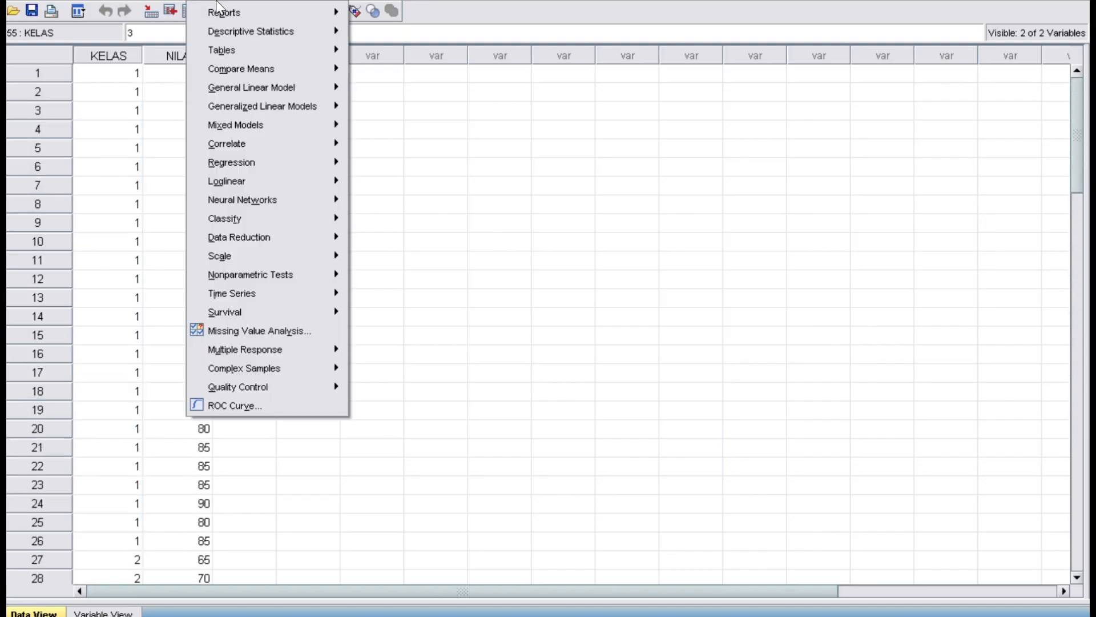
pyautogui.click(424, 187)
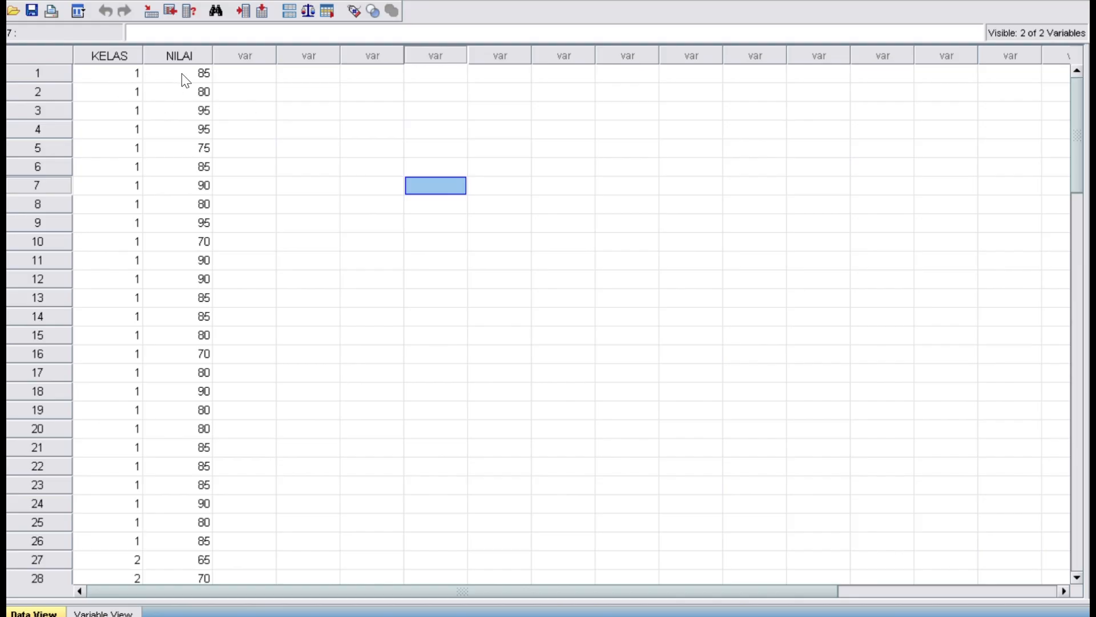
pyautogui.click(236, 76)
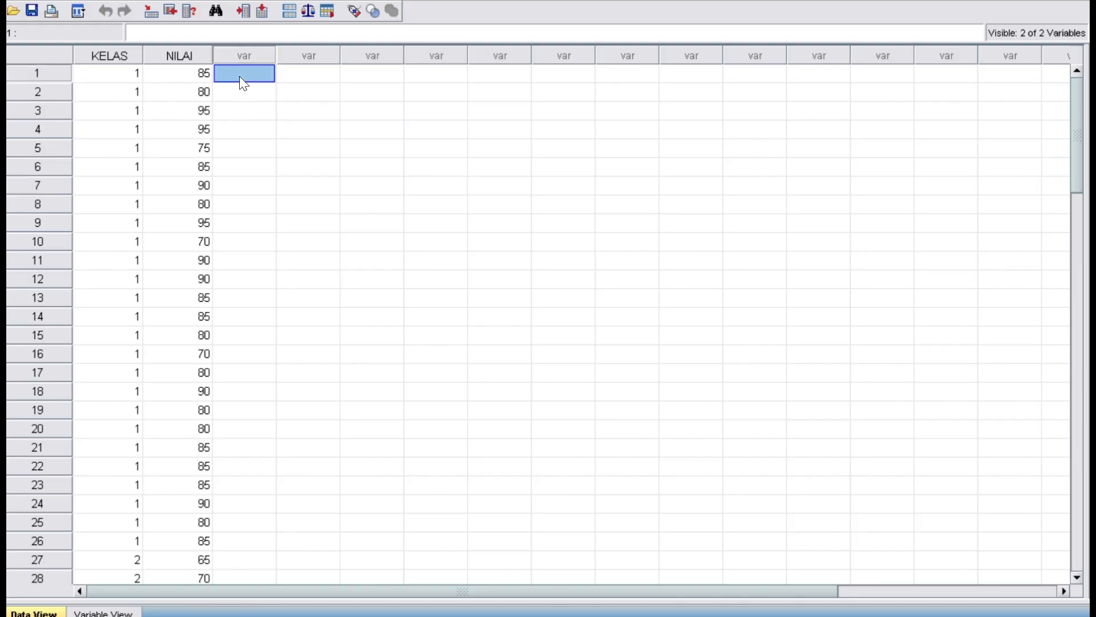
# Set up an Explore analysis with HASIL BELAJAR IPA [NILAI] as the dependent variable and V [KELAS] as the factor.
pyautogui.click(201, 1)
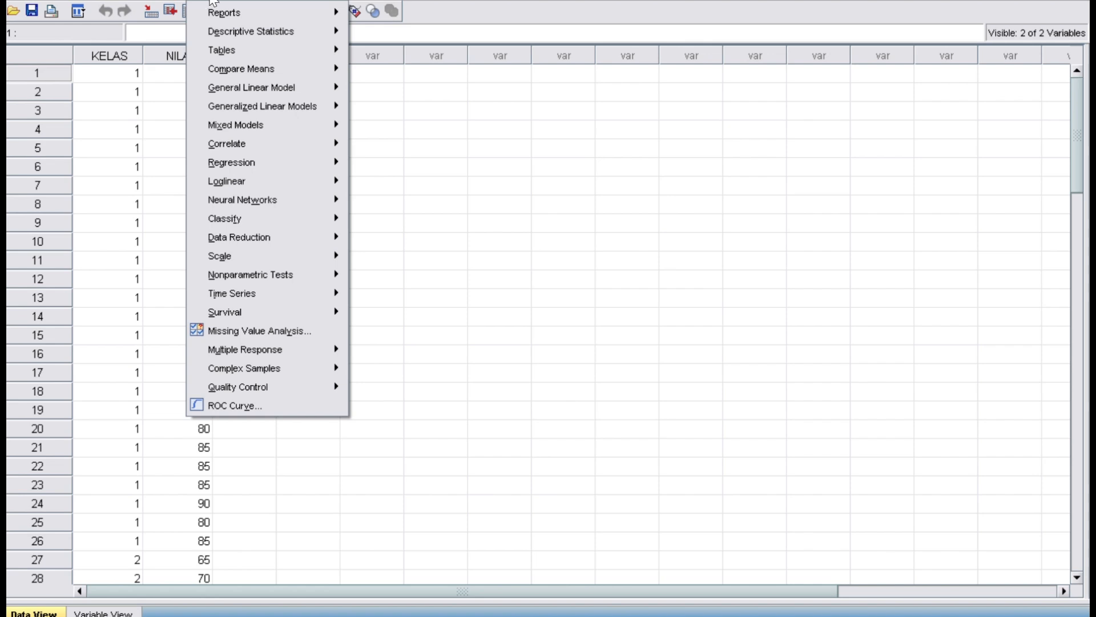
pyautogui.moveTo(266, 31)
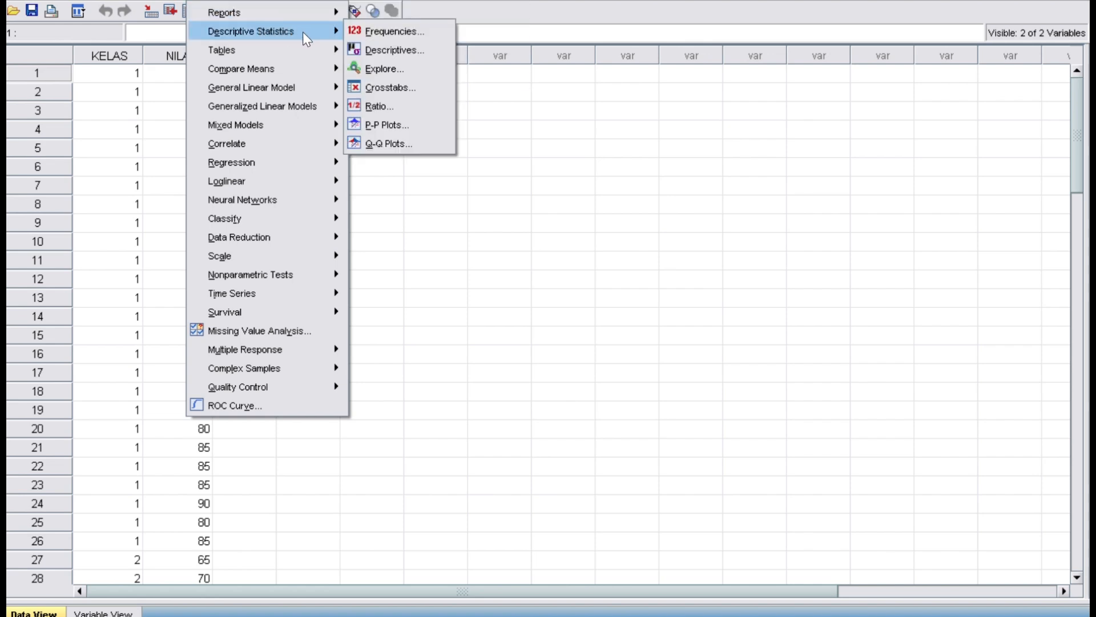
pyautogui.click(383, 69)
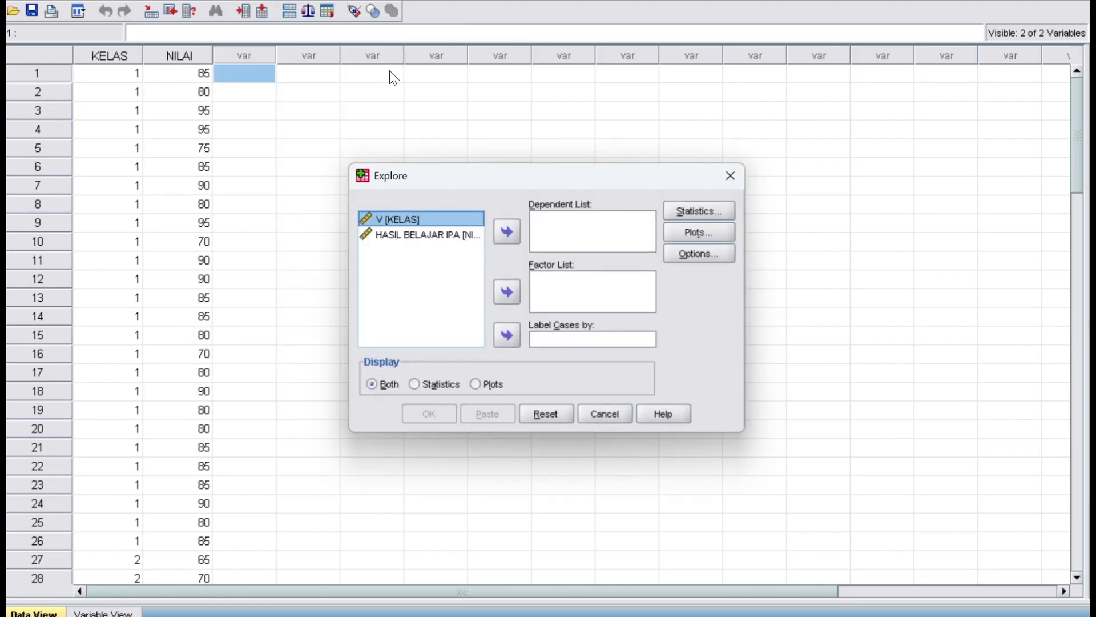
pyautogui.click(428, 236)
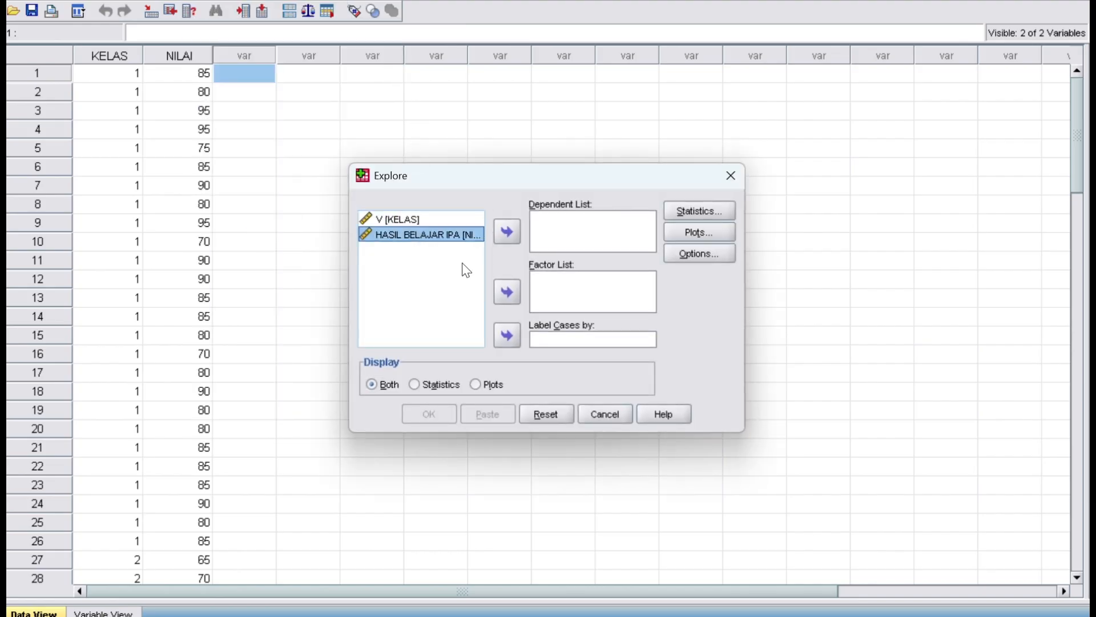
pyautogui.click(502, 236)
pyautogui.click(426, 222)
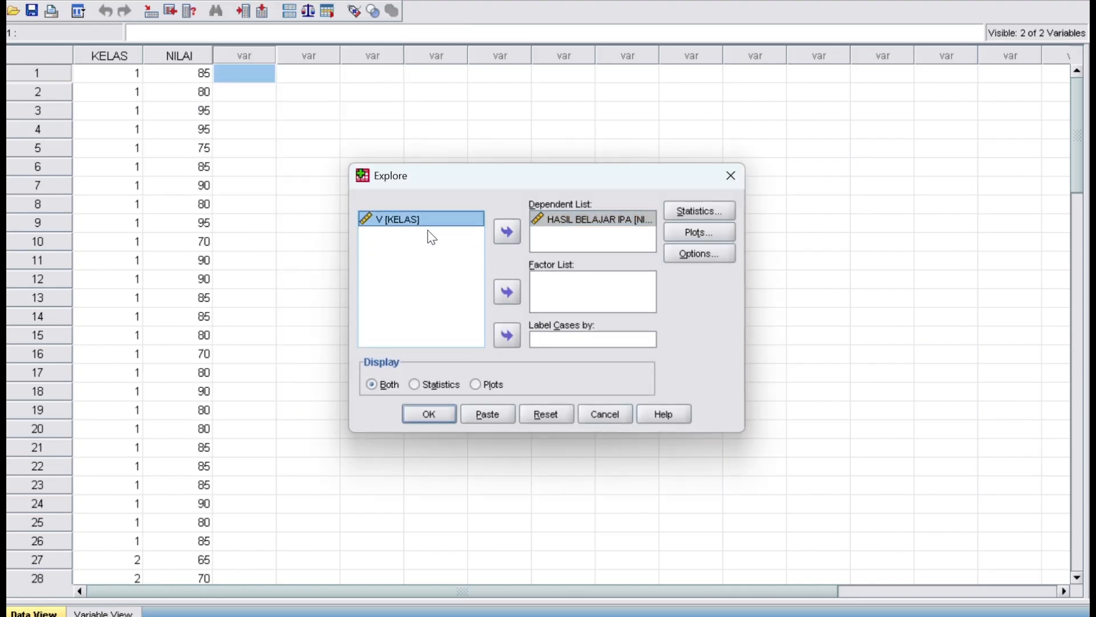
pyautogui.click(508, 294)
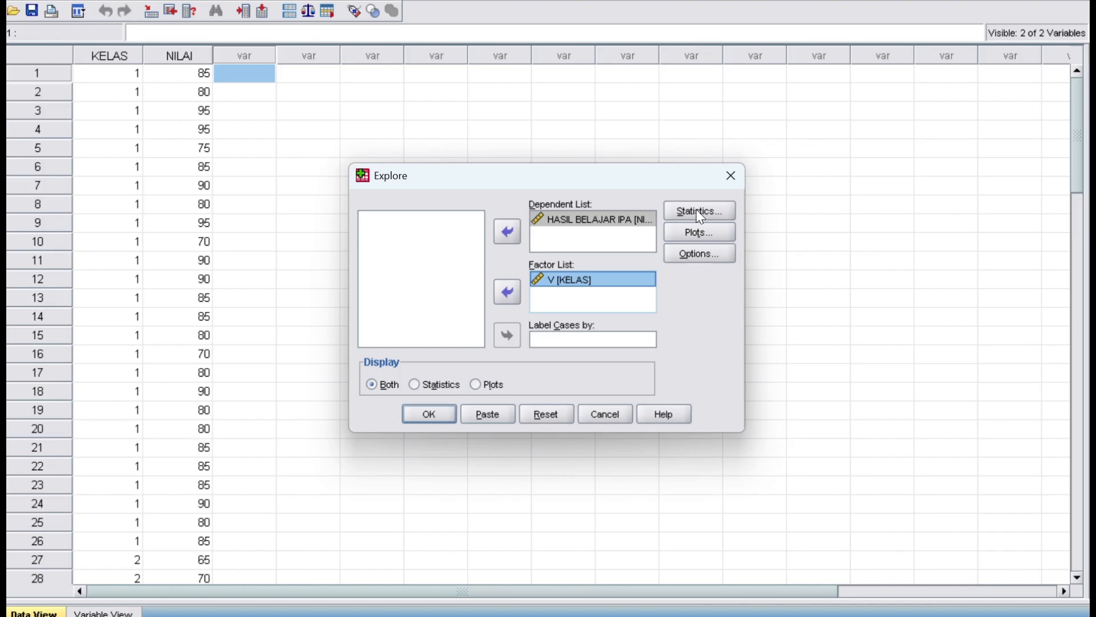
# Enable normality plots with tests in the Explore plot options and run the analysis.
pyautogui.click(702, 234)
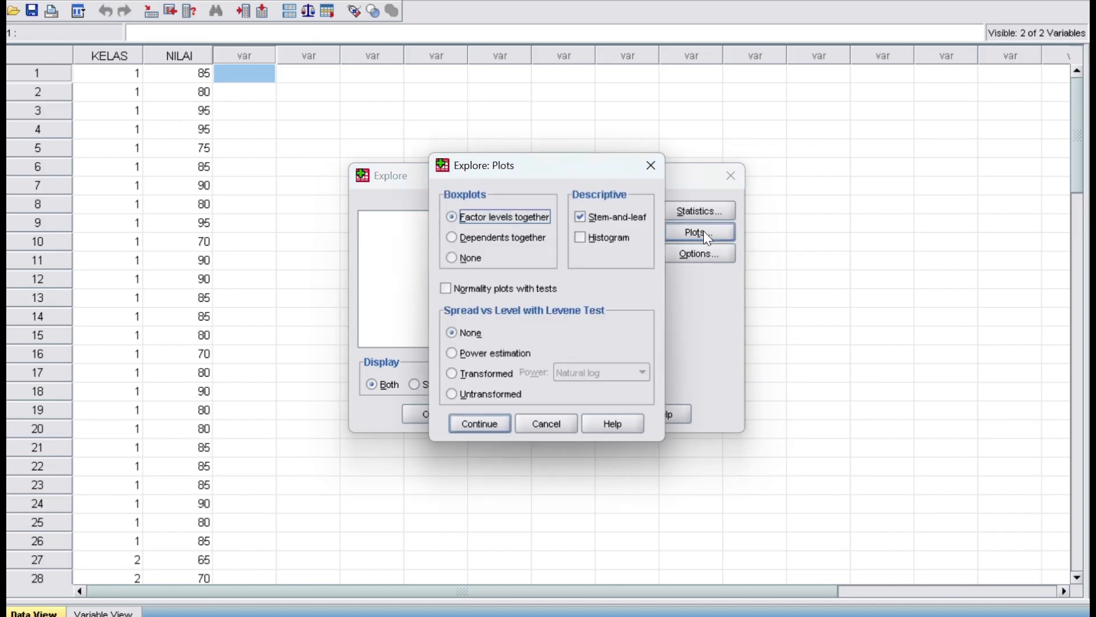
pyautogui.click(463, 288)
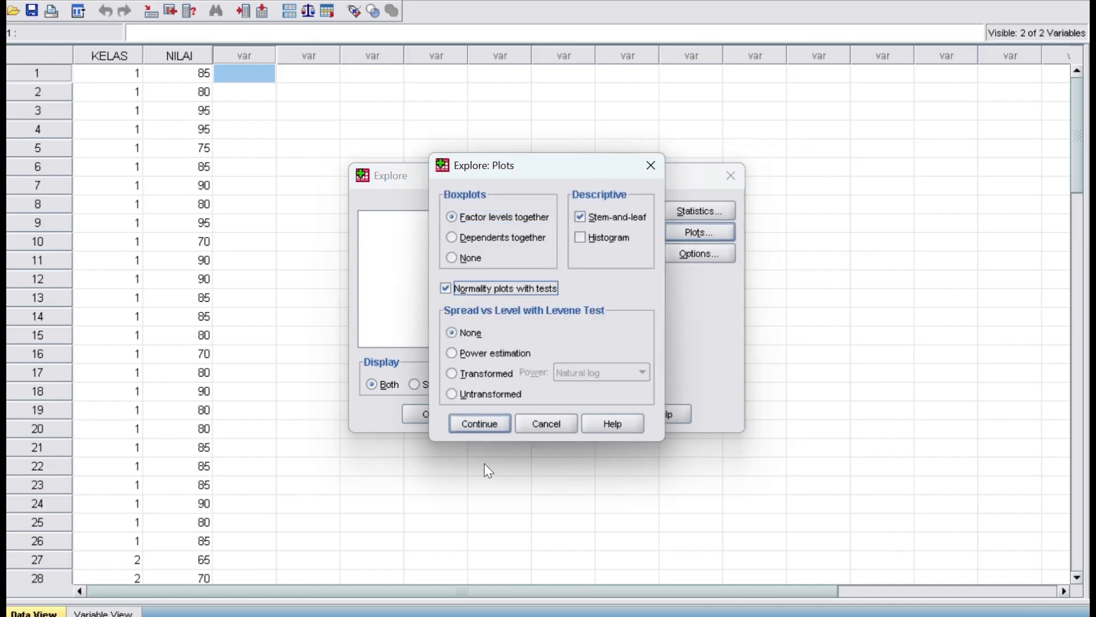
pyautogui.click(476, 425)
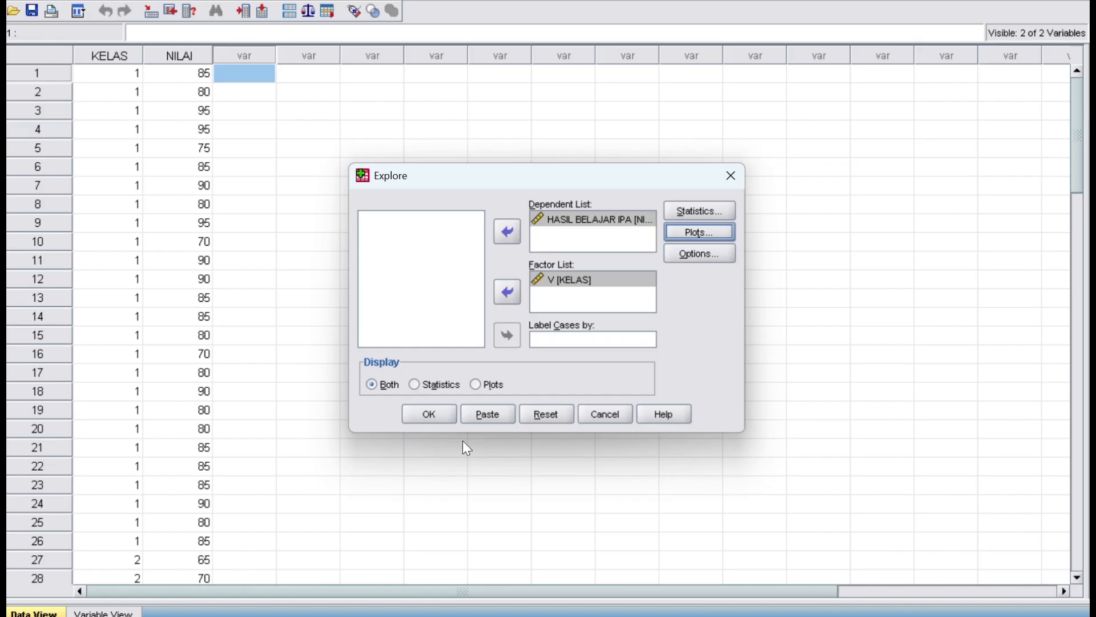
pyautogui.click(429, 417)
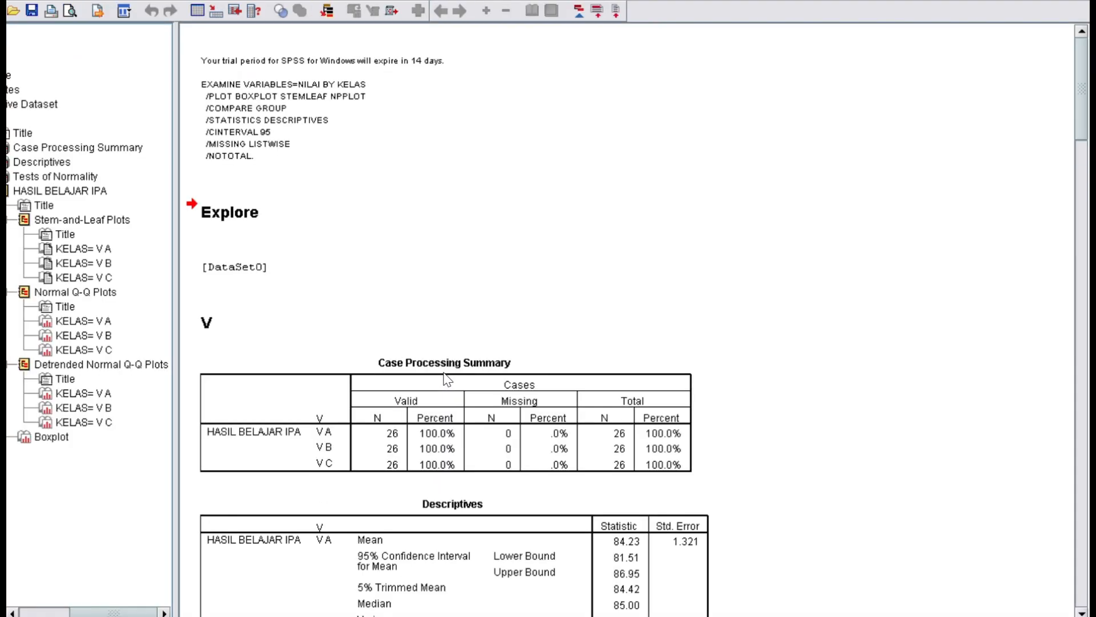
# Examine the Tests of Normality table in the Explore output, and close the output window to return to the dataset.
pyautogui.scroll(-15, 485, 399)
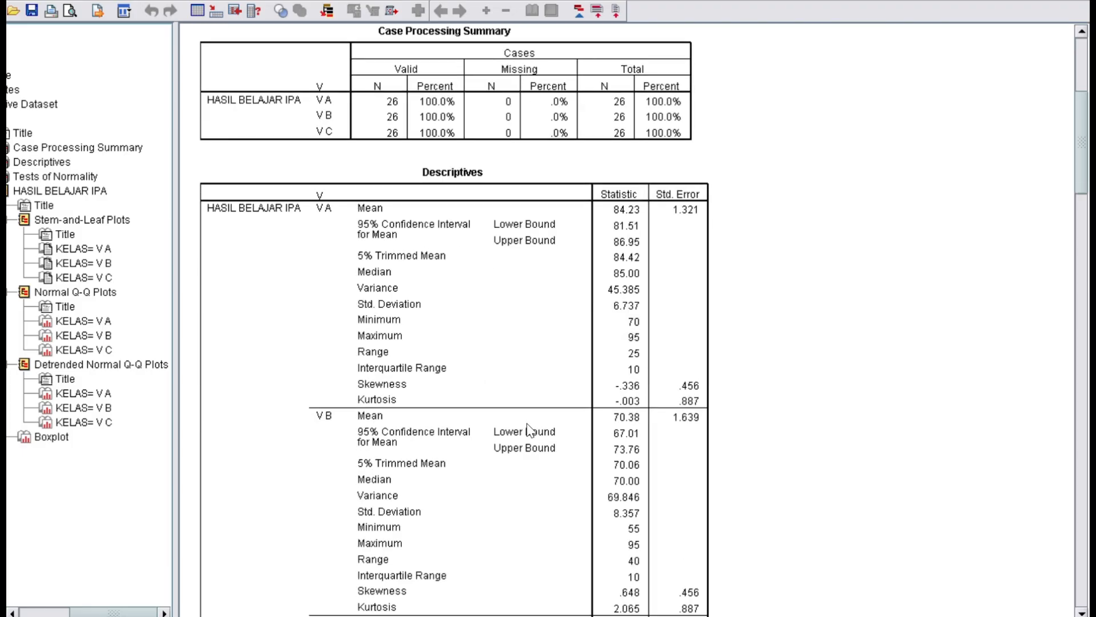
pyautogui.scroll(-5, 548, 424)
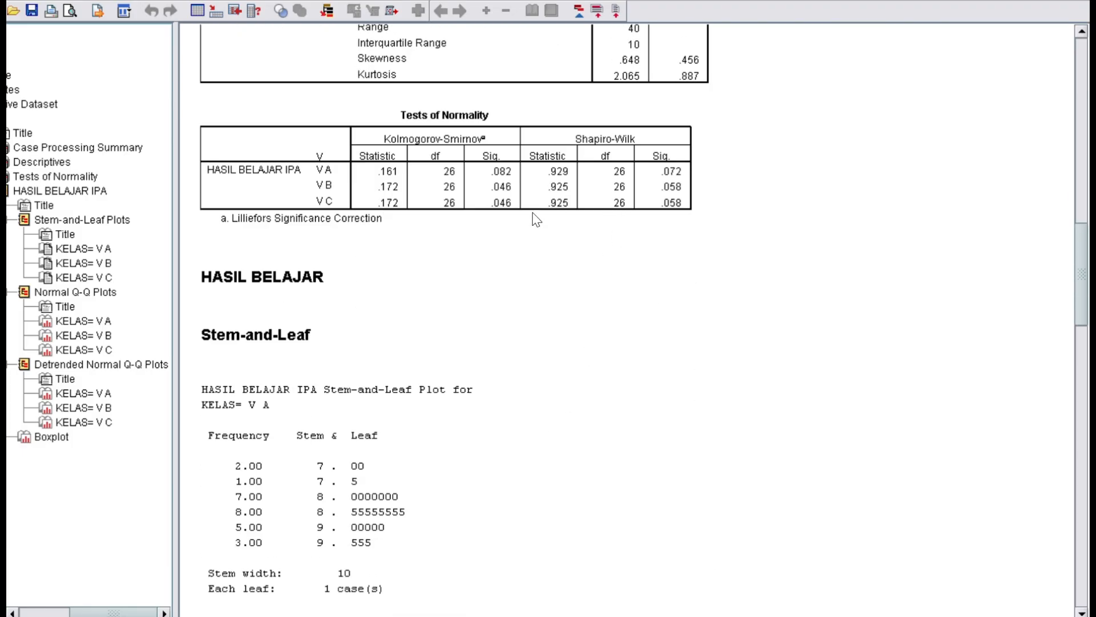
pyautogui.scroll(1, 593, 274)
pyautogui.scroll(-1, 653, 319)
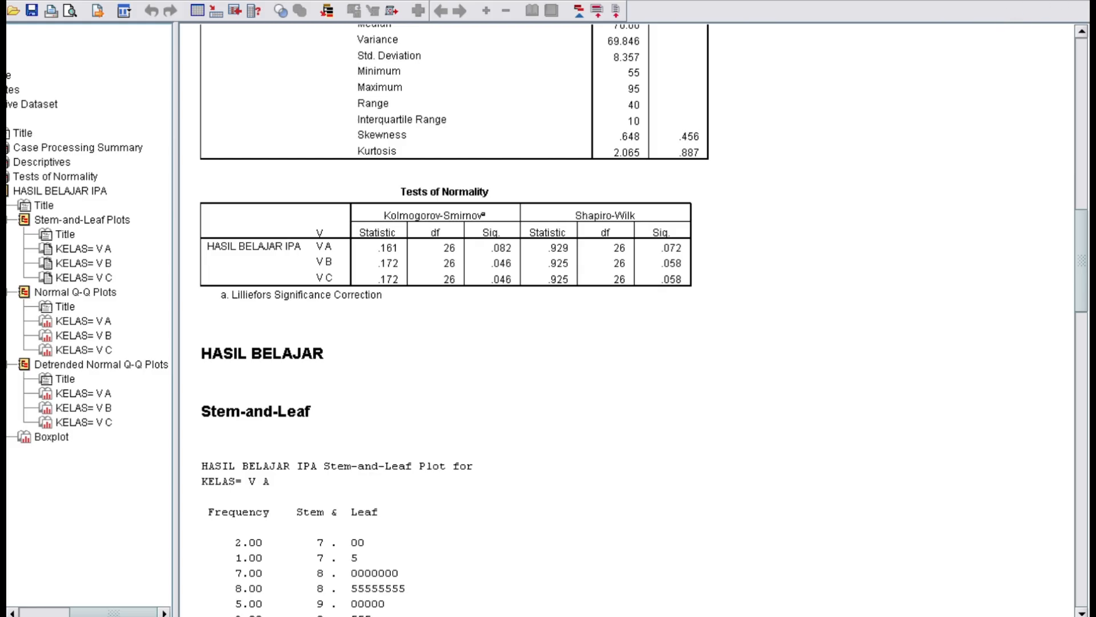
pyautogui.click(1076, 0)
pyautogui.click(546, 334)
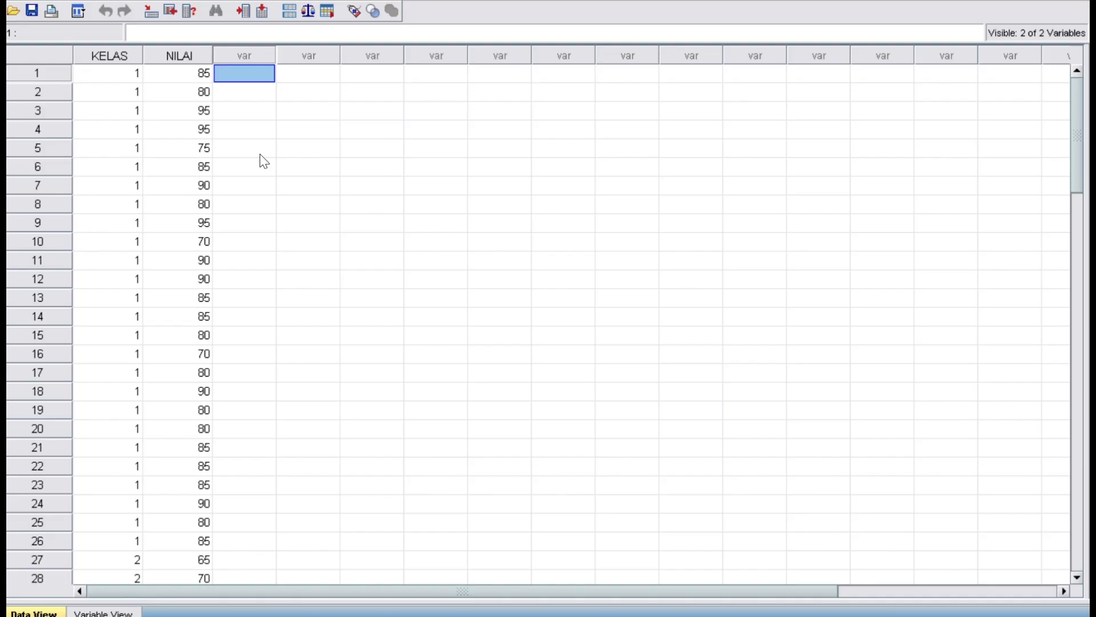
# Set up a One-Way ANOVA with HASIL BELAJAR IPA [NILAI] as the dependent variable and V [KELAS] as the factor.
pyautogui.click(446, 0)
pyautogui.click(208, 1)
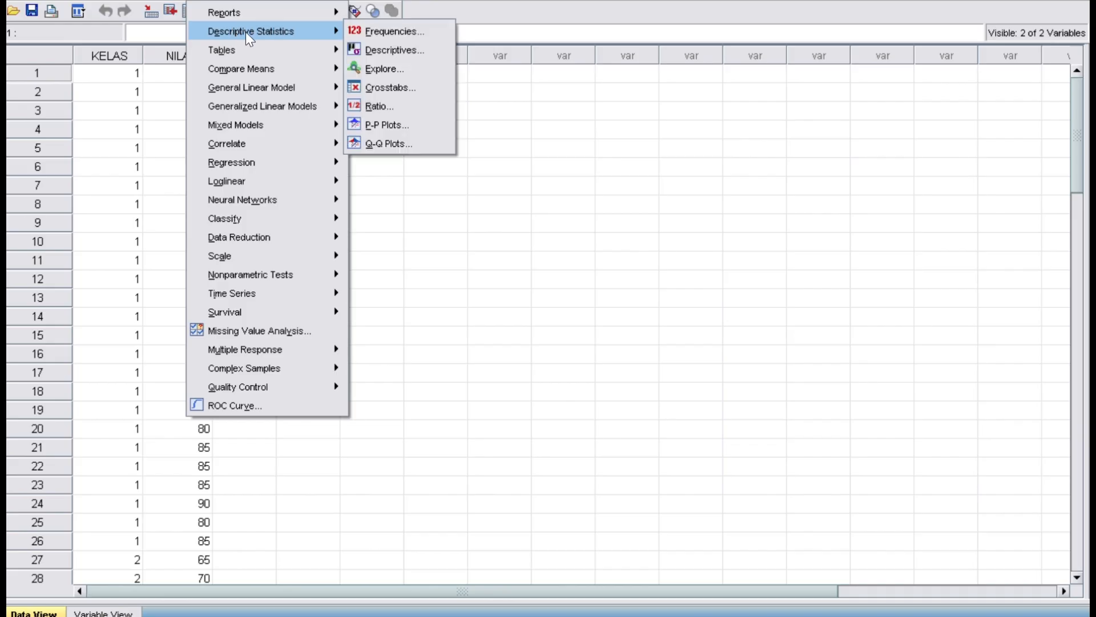
pyautogui.moveTo(274, 68)
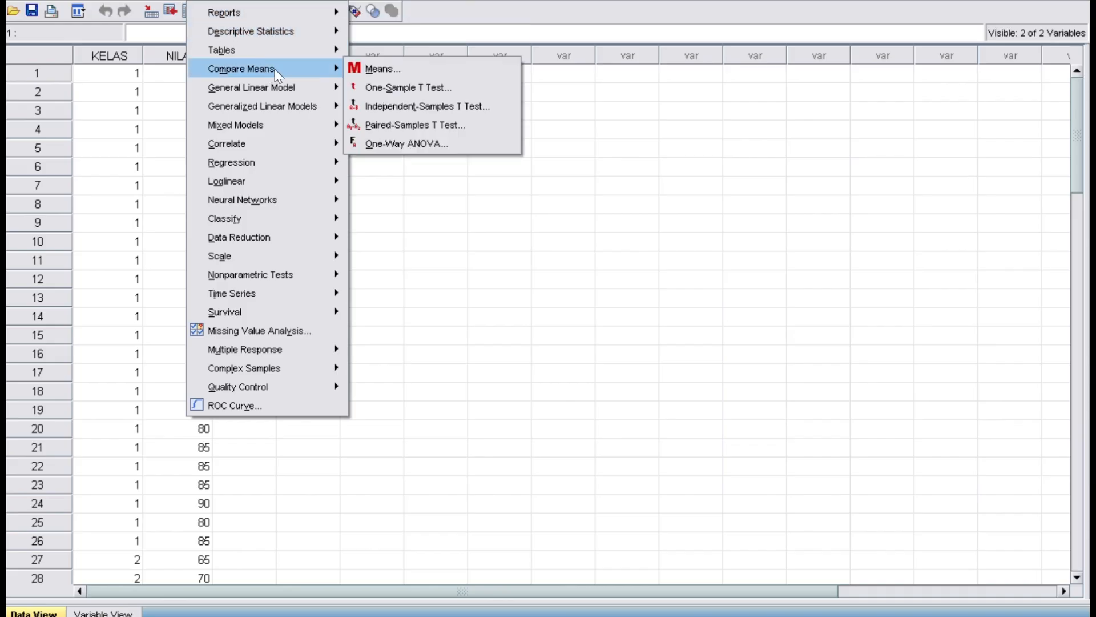
pyautogui.click(393, 144)
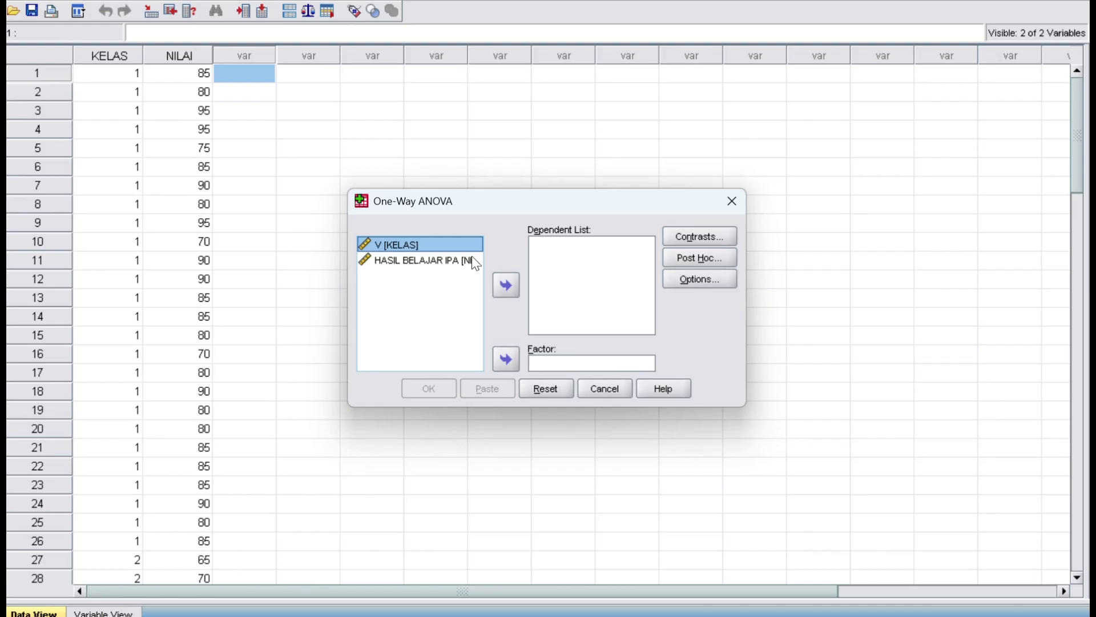
pyautogui.click(426, 261)
pyautogui.click(506, 285)
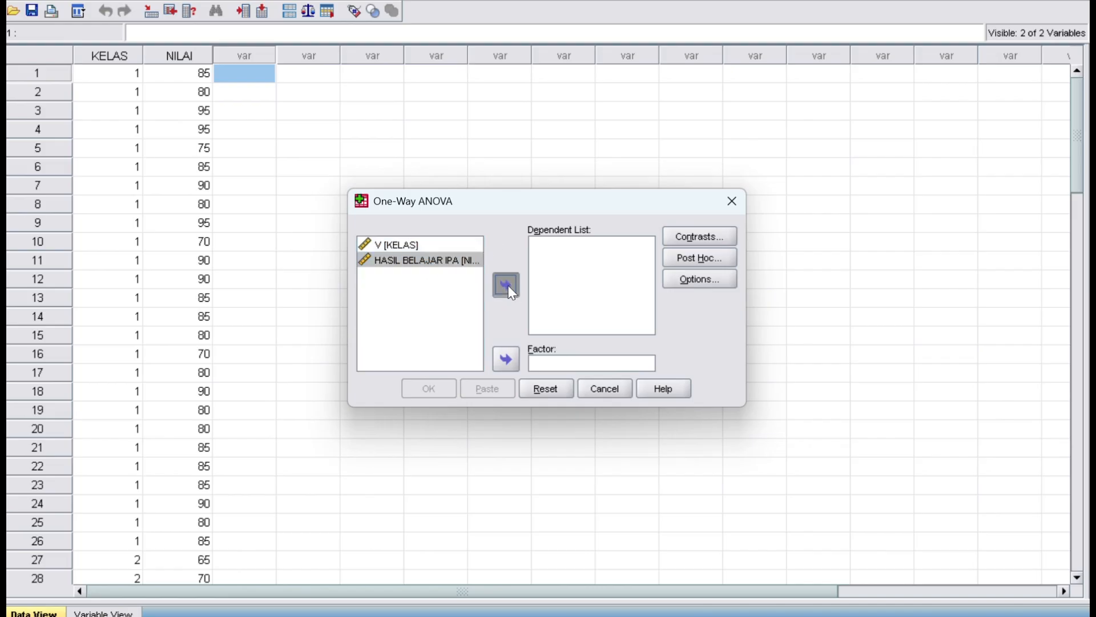
pyautogui.click(426, 251)
pyautogui.click(506, 357)
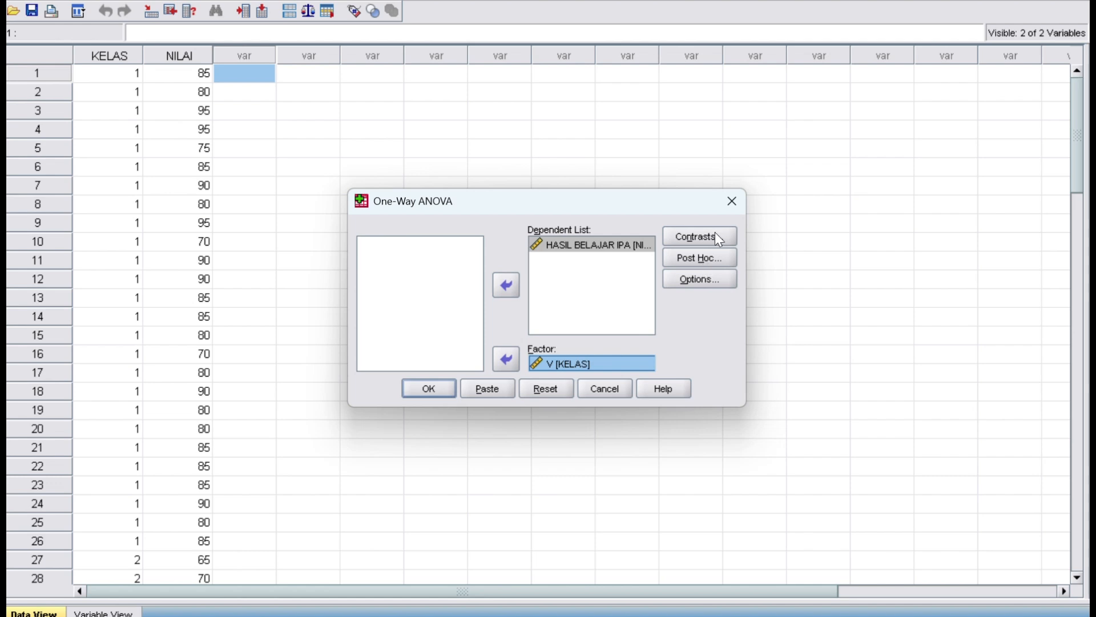
# Enable the Descriptive and Homogeneity of variance test statistics, run the One-Way ANOVA, and review its output tables.
pyautogui.click(700, 279)
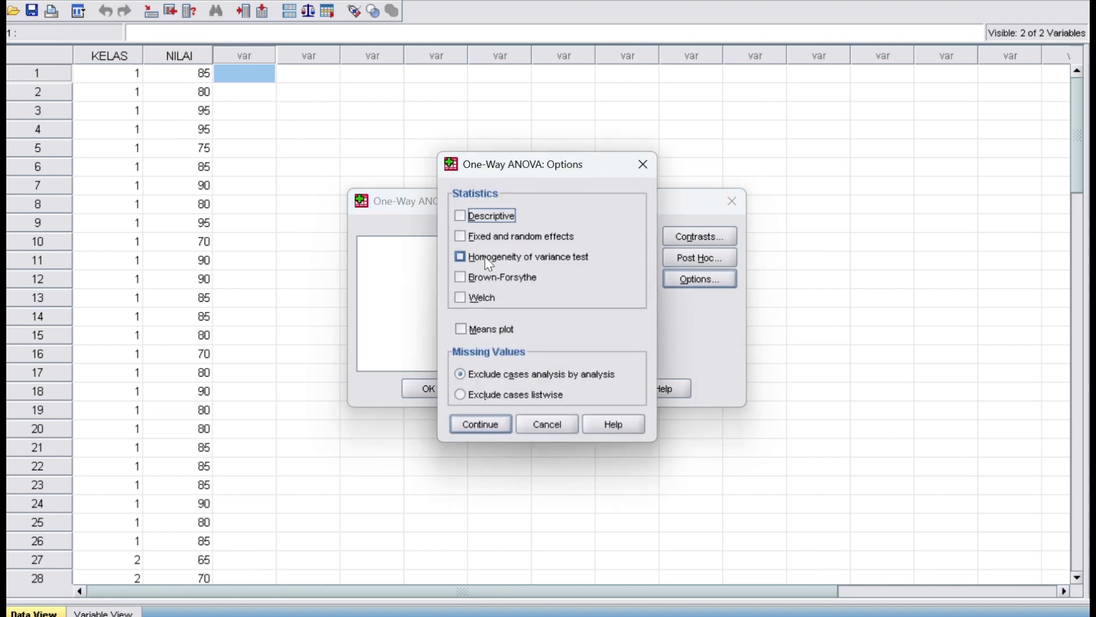
pyautogui.click(460, 216)
pyautogui.click(461, 257)
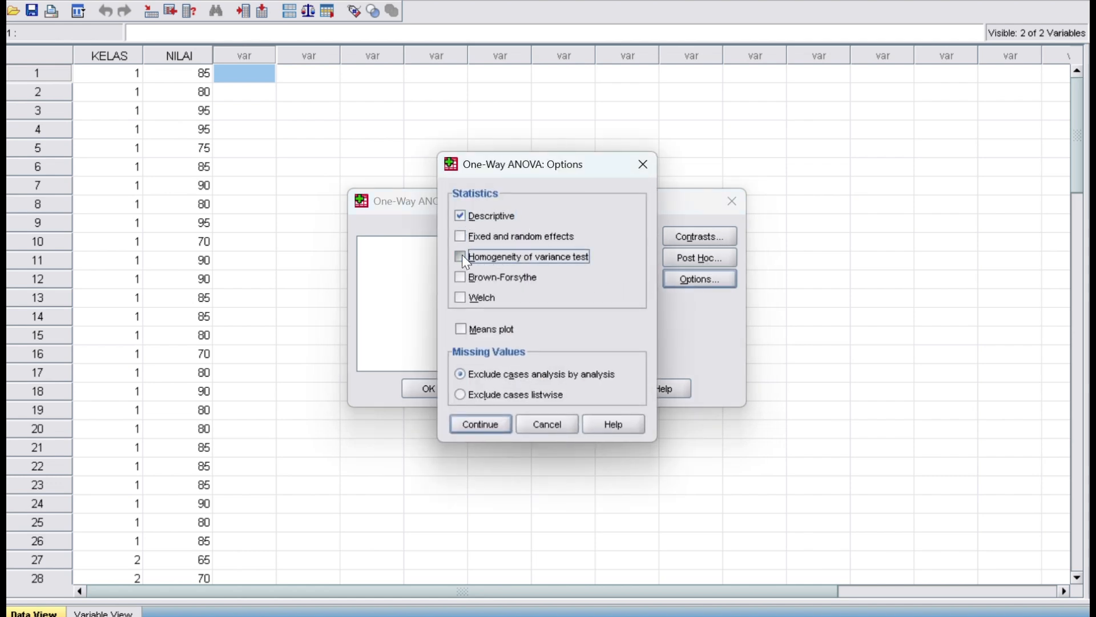
pyautogui.click(479, 423)
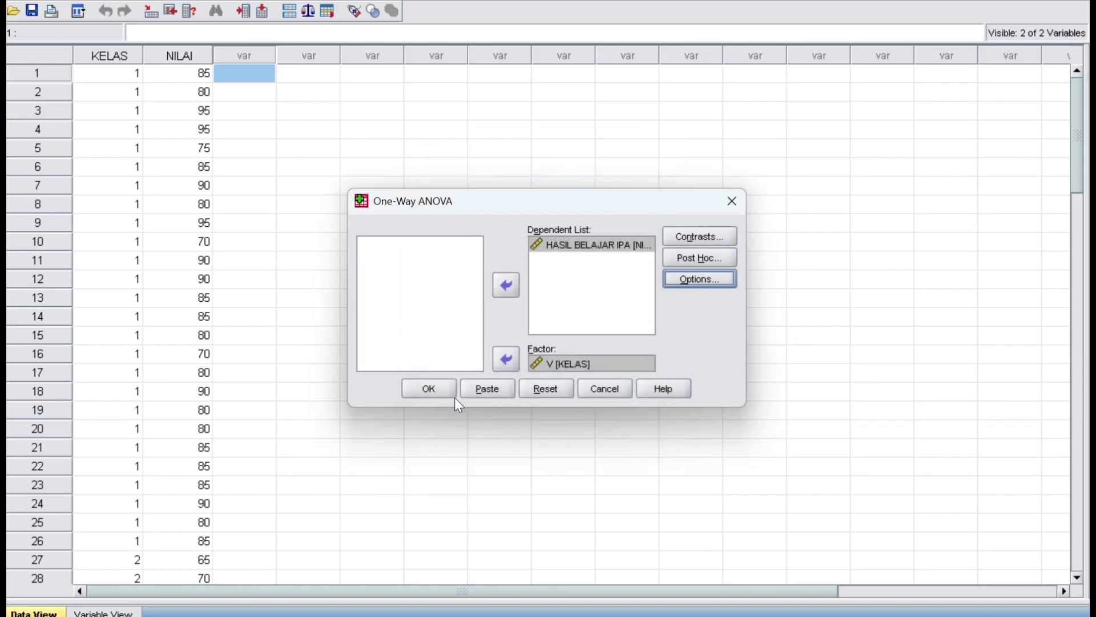
pyautogui.click(432, 392)
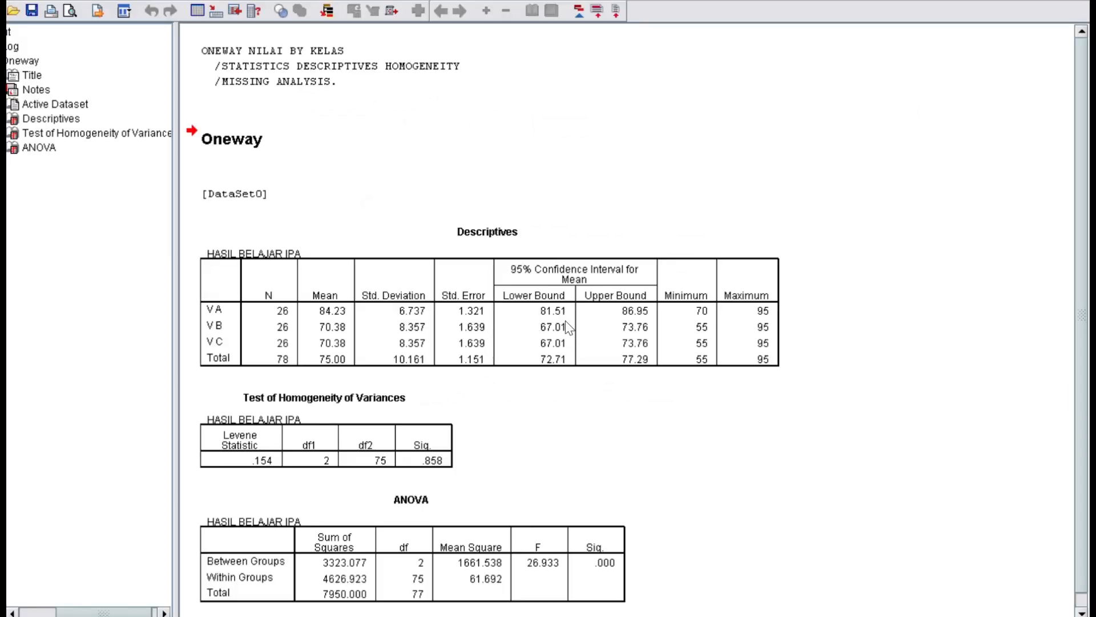
pyautogui.scroll(-1, 446, 385)
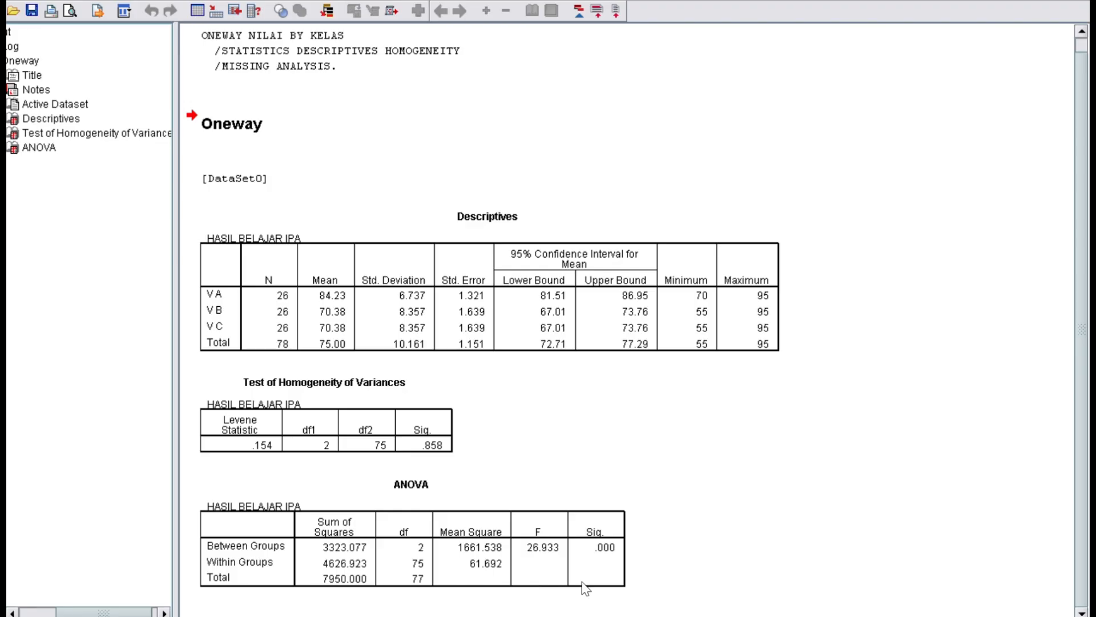
# Switch to Word to read the Uji Normalitas, Uji Homogenitas and One Way Anova test criteria, and return to the SPSS output.
pyautogui.click(600, 614)
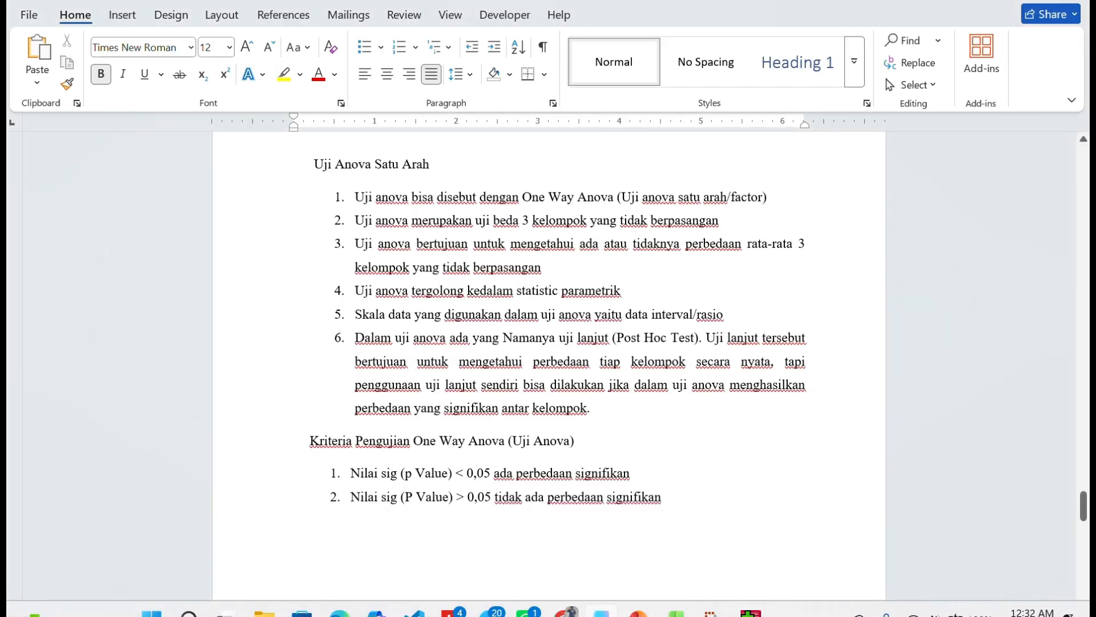
pyautogui.scroll(-7, 521, 442)
pyautogui.scroll(-10, 521, 441)
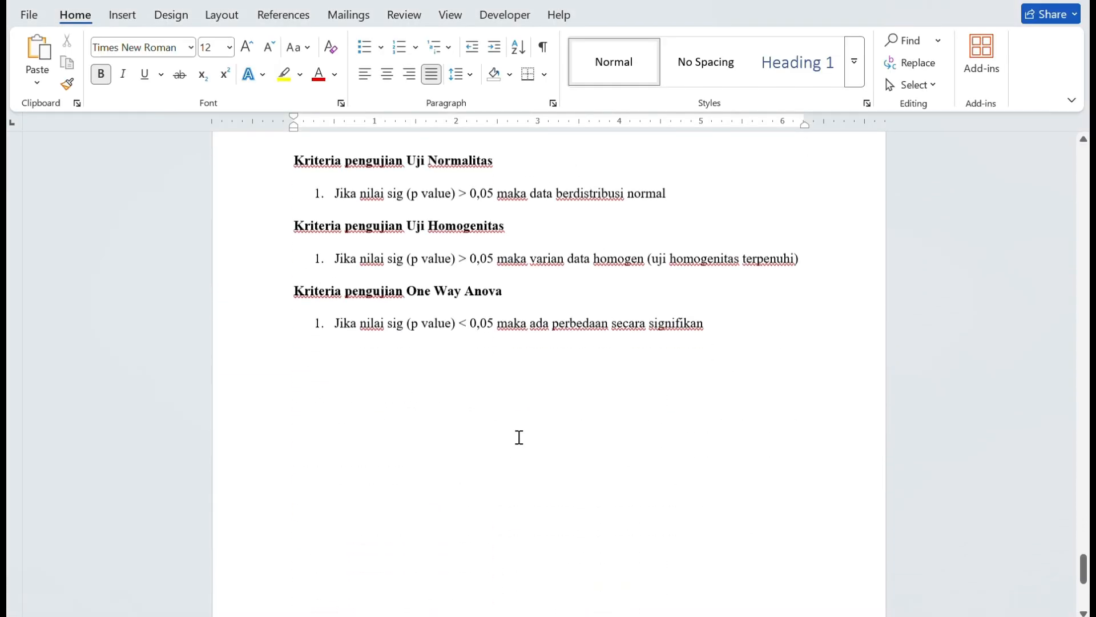
pyautogui.scroll(5, 521, 438)
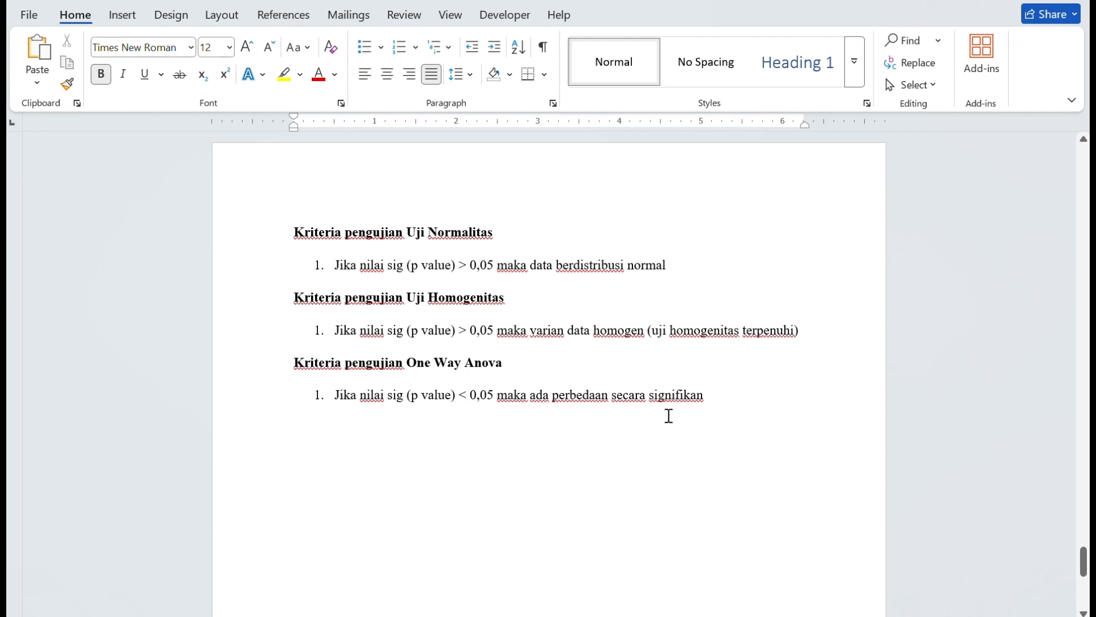
pyautogui.moveTo(525, 615)
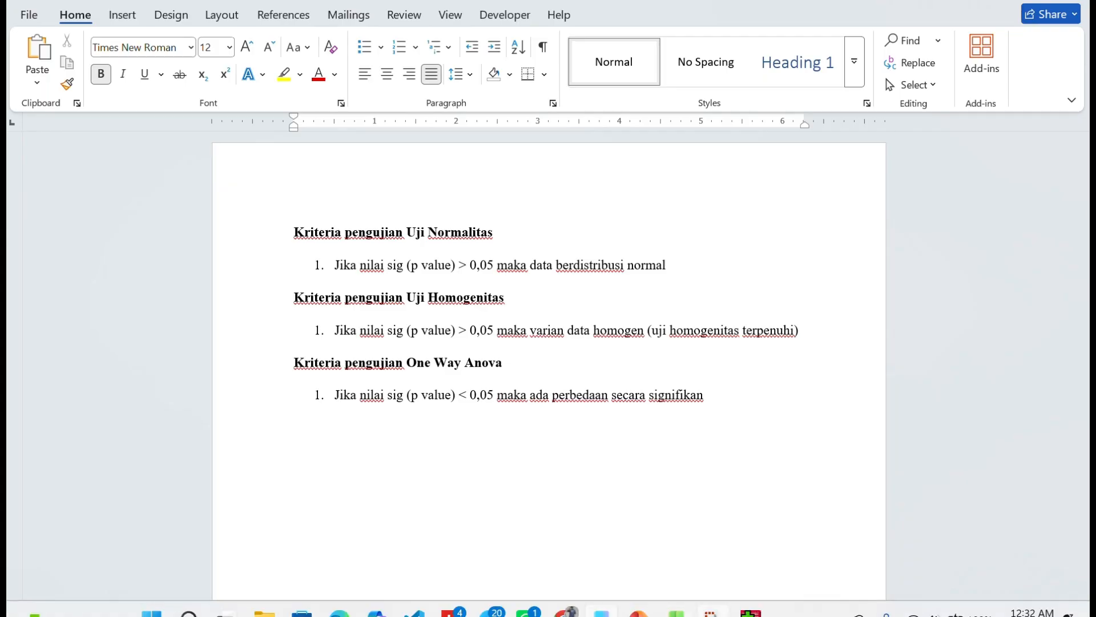
pyautogui.moveTo(751, 612)
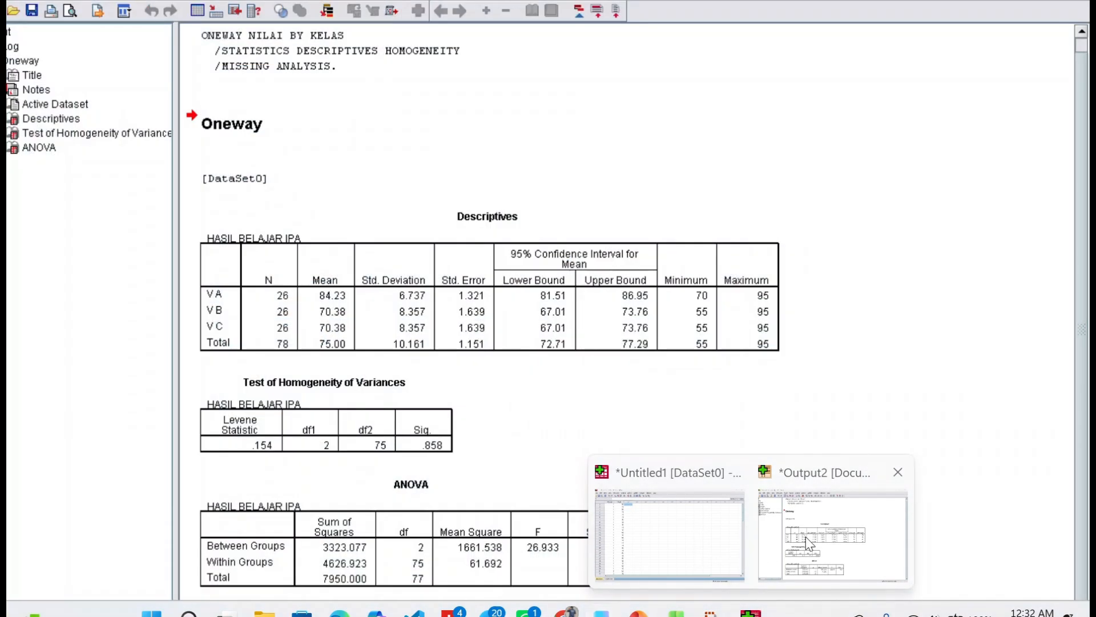
pyautogui.click(809, 542)
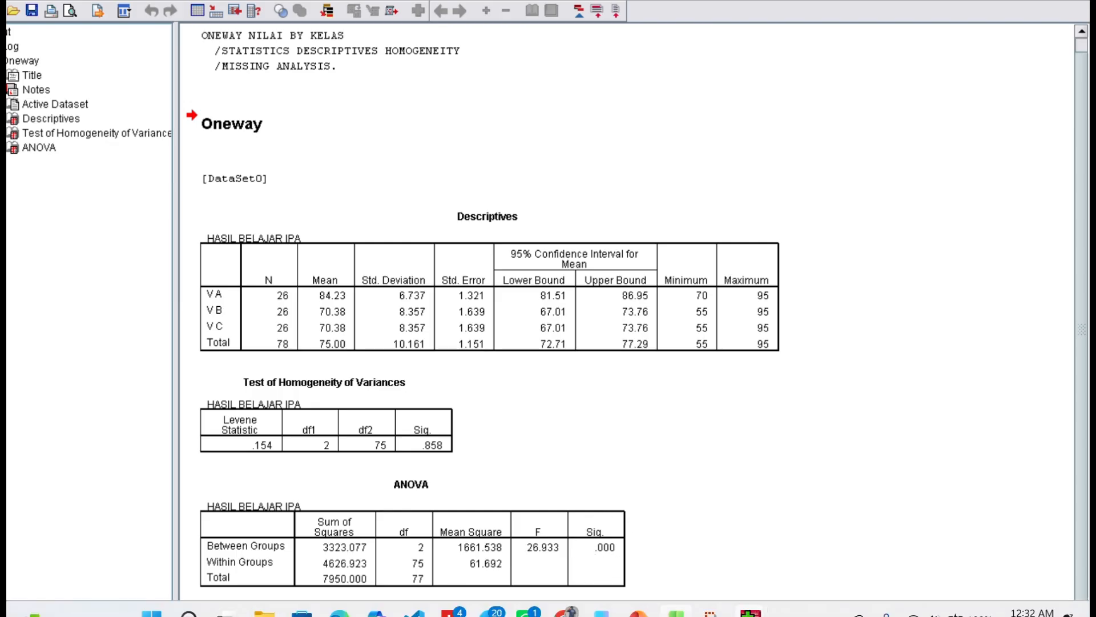
# Switch to Word to read the Uji Anova notes and the Kriteria Pengujian One Way Anova section, and return to the SPSS ANOVA output.
pyautogui.moveTo(750, 612)
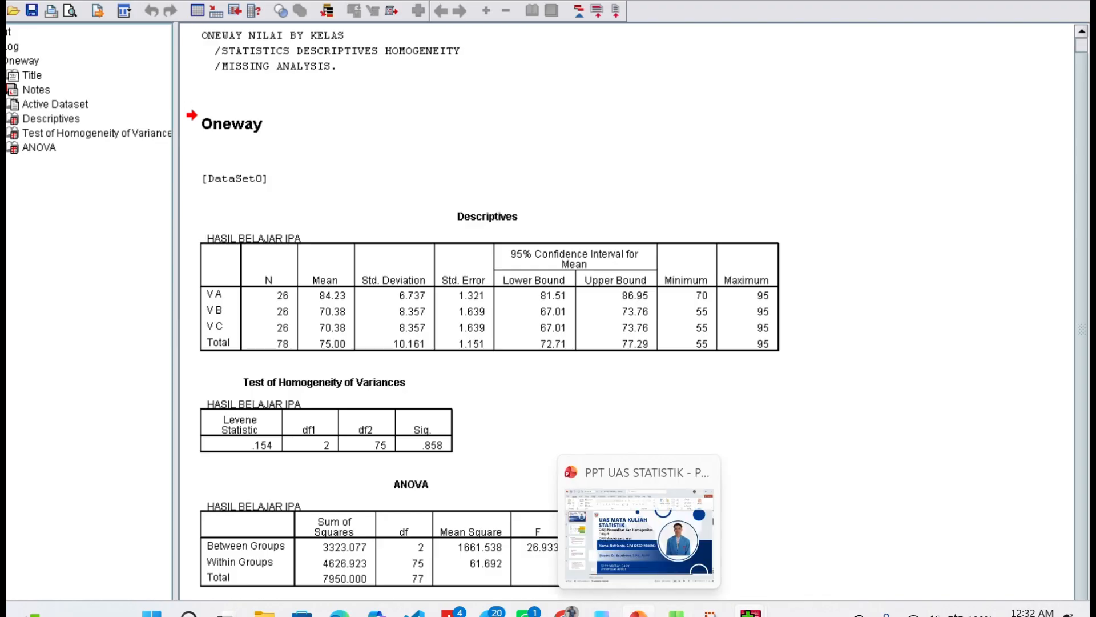
pyautogui.click(602, 612)
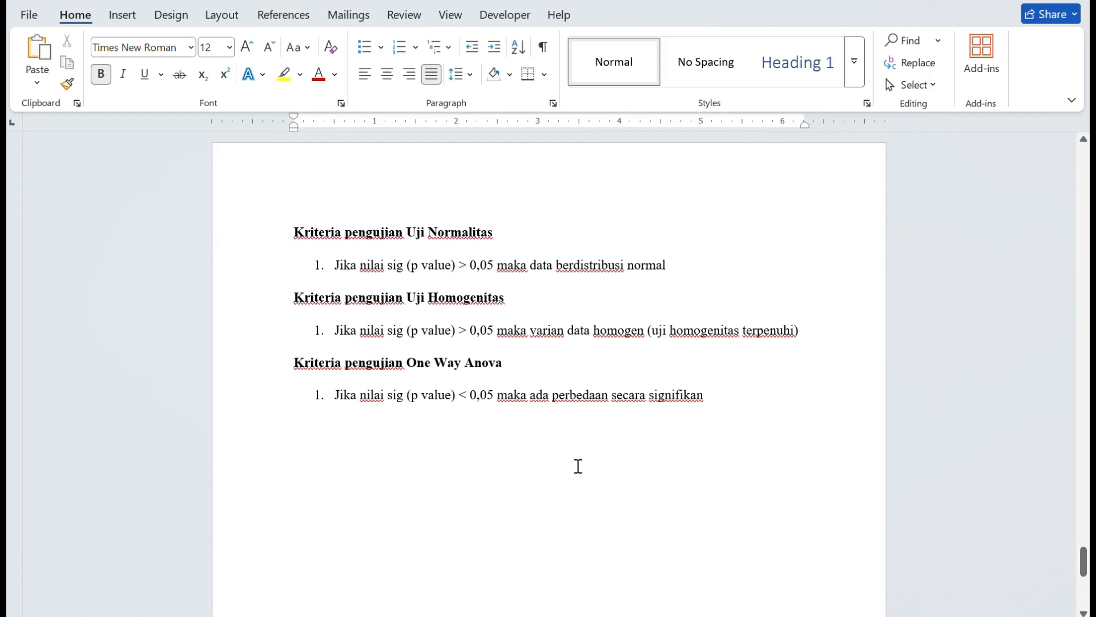
pyautogui.scroll(10, 604, 477)
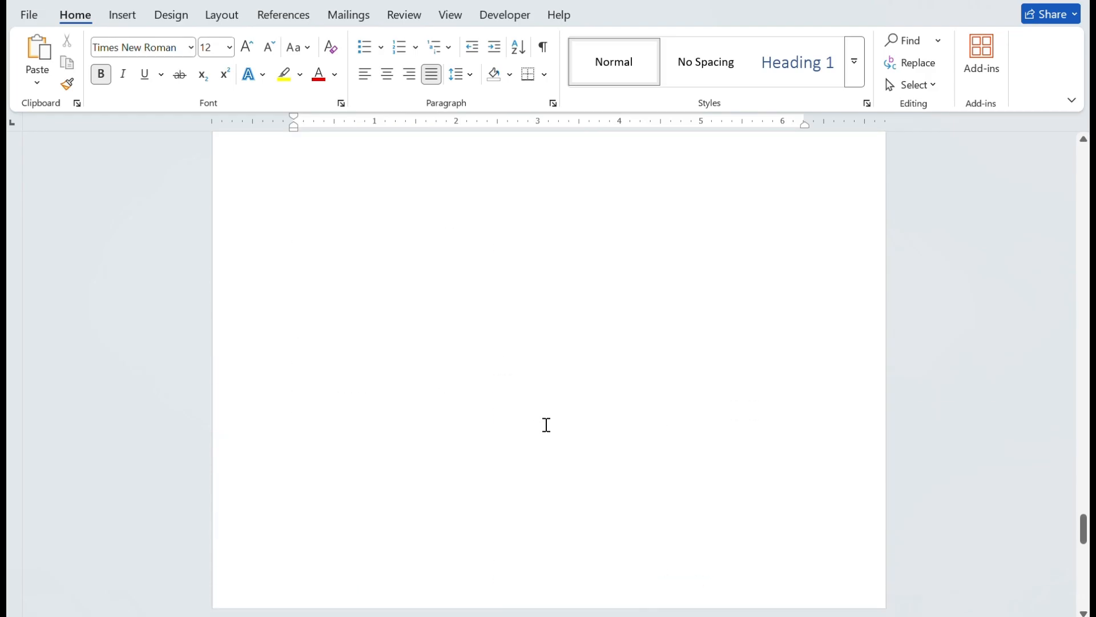
pyautogui.scroll(2, 546, 423)
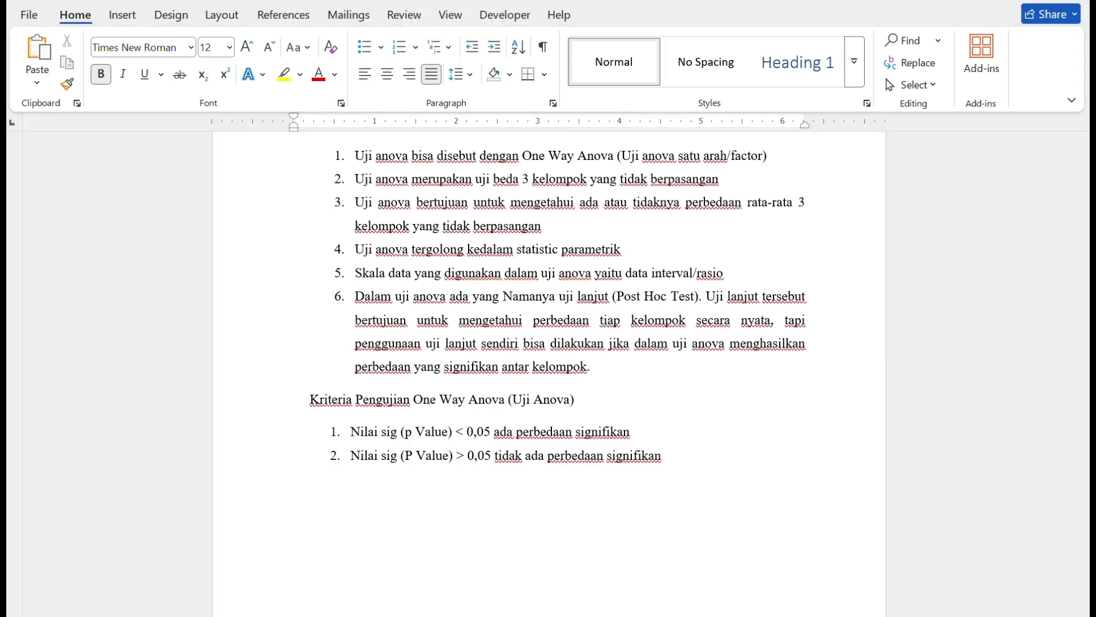
pyautogui.moveTo(588, 615)
pyautogui.moveTo(751, 612)
pyautogui.click(805, 540)
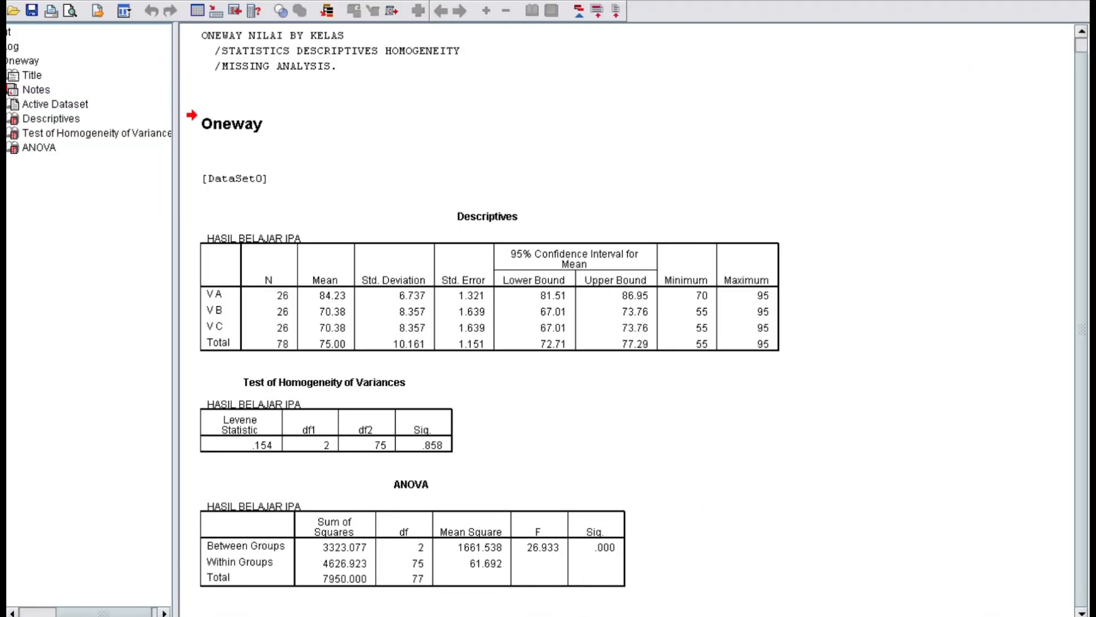
# Rerun the One-Way ANOVA of HASIL BELAJAR IPA by V [KELAS] from the data set with the Tukey post hoc test added.
pyautogui.moveTo(751, 612)
pyautogui.click(637, 550)
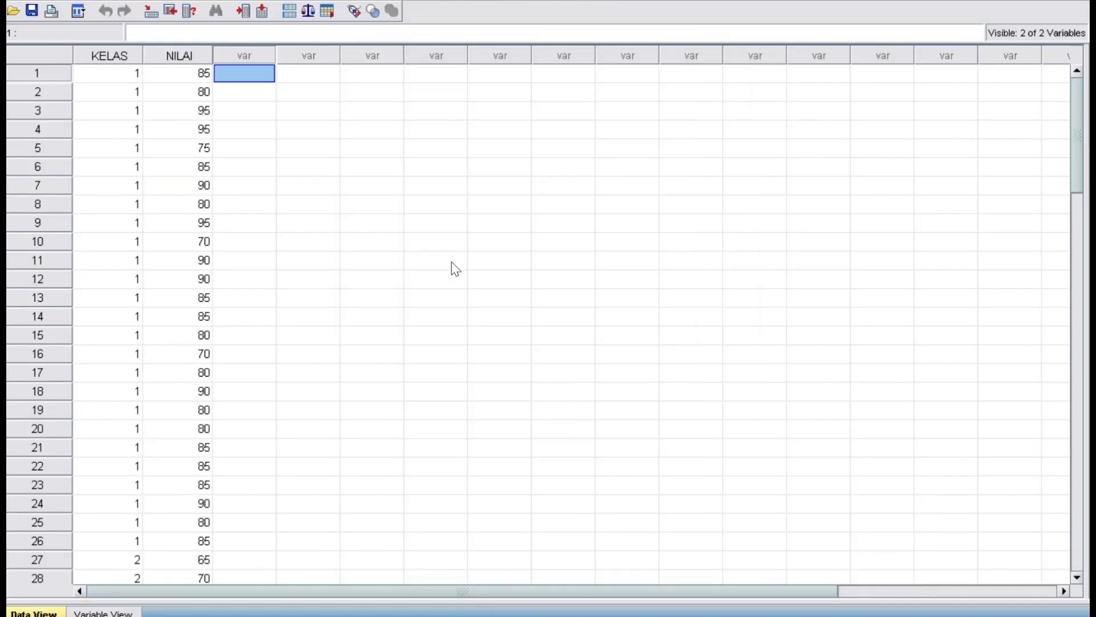
pyautogui.click(211, 1)
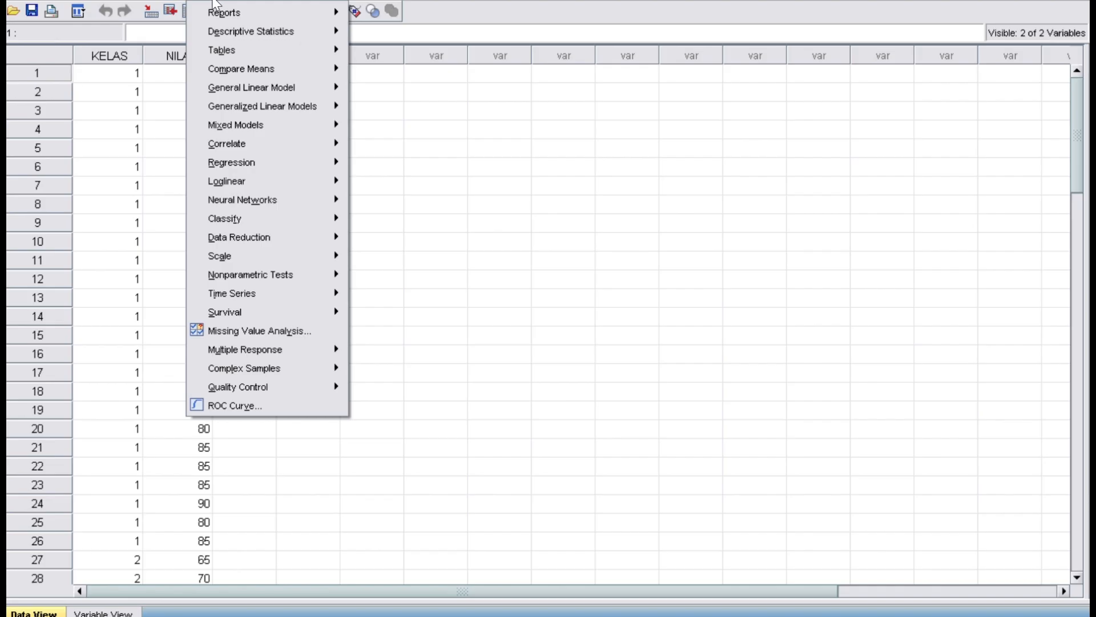
pyautogui.moveTo(274, 69)
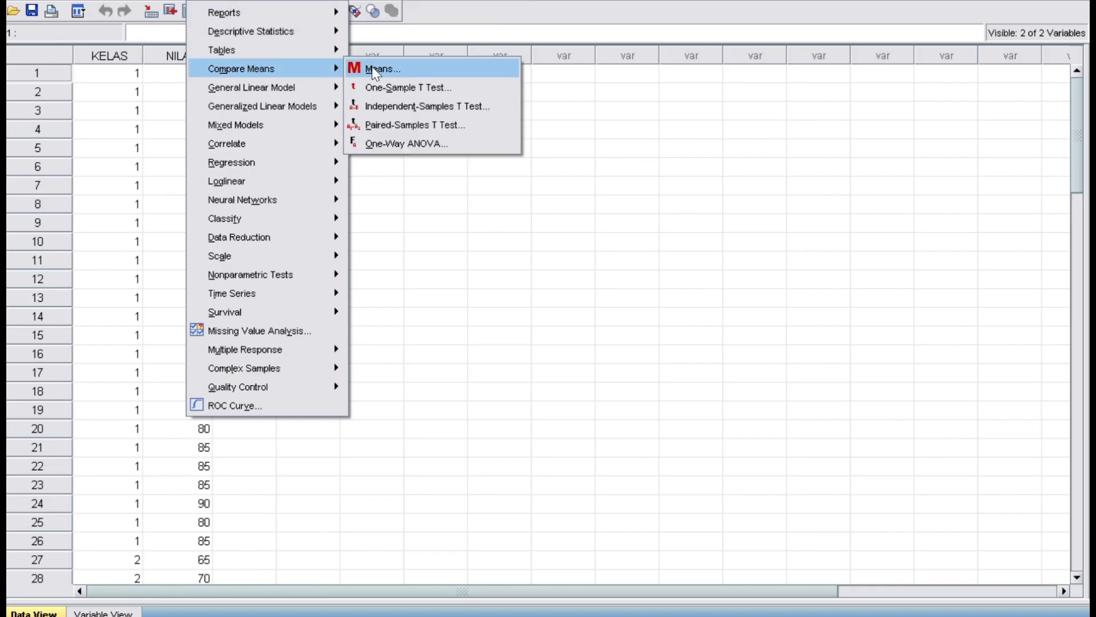
pyautogui.click(392, 145)
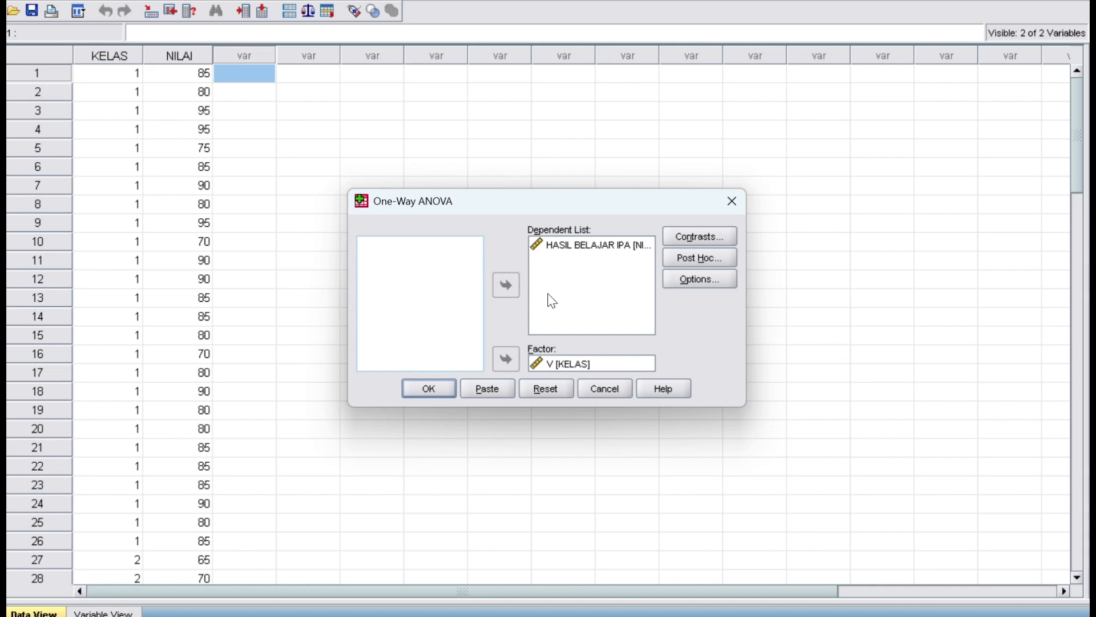
pyautogui.click(697, 260)
pyautogui.click(470, 235)
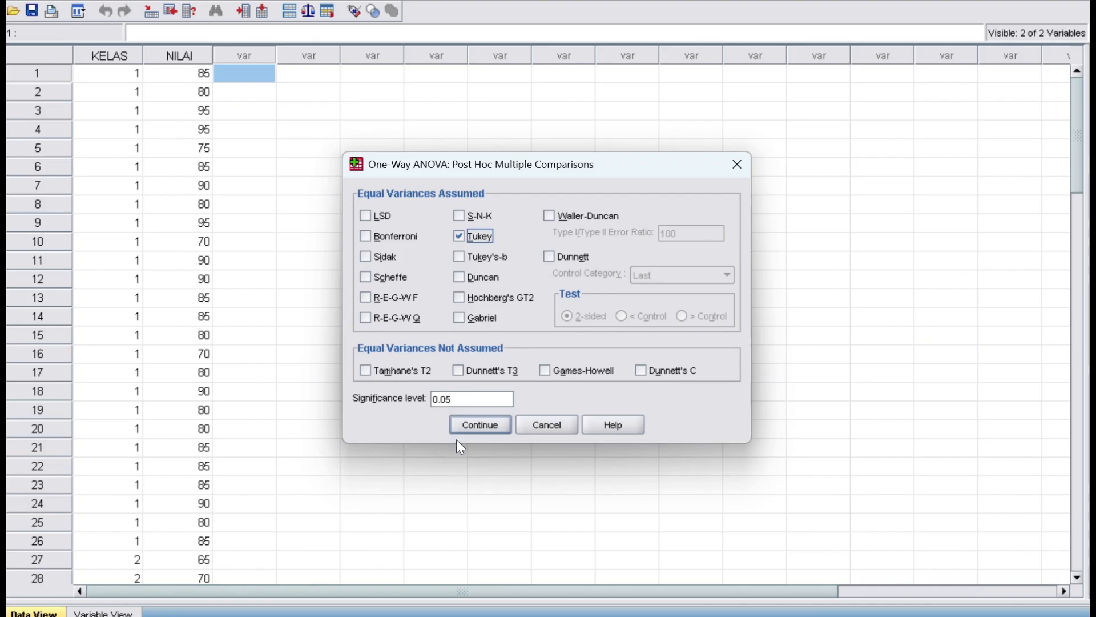
pyautogui.click(474, 423)
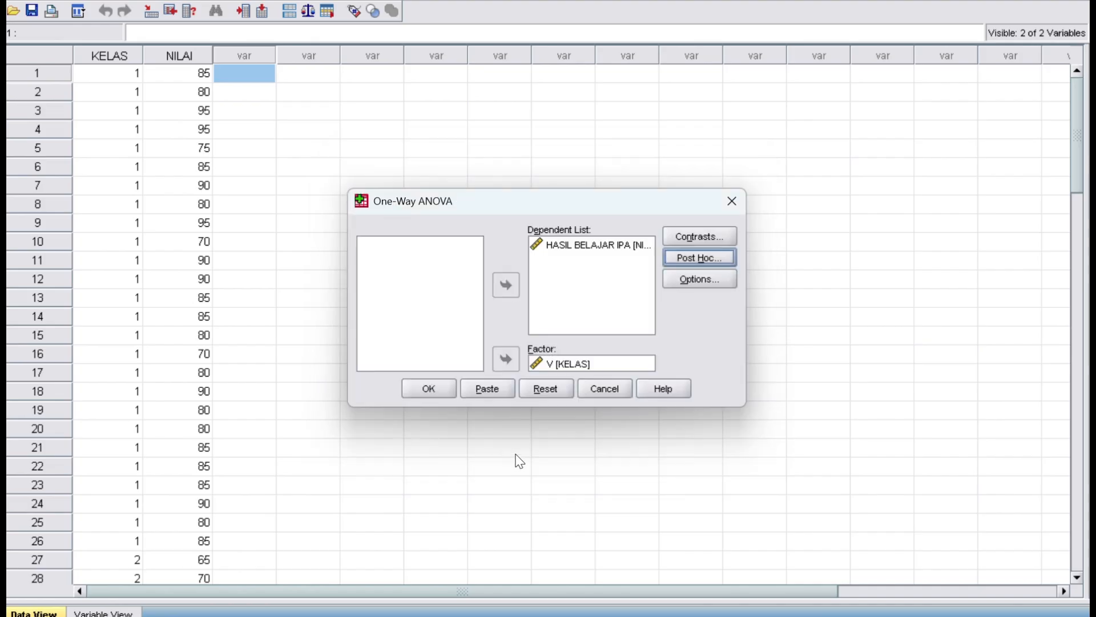
pyautogui.click(429, 389)
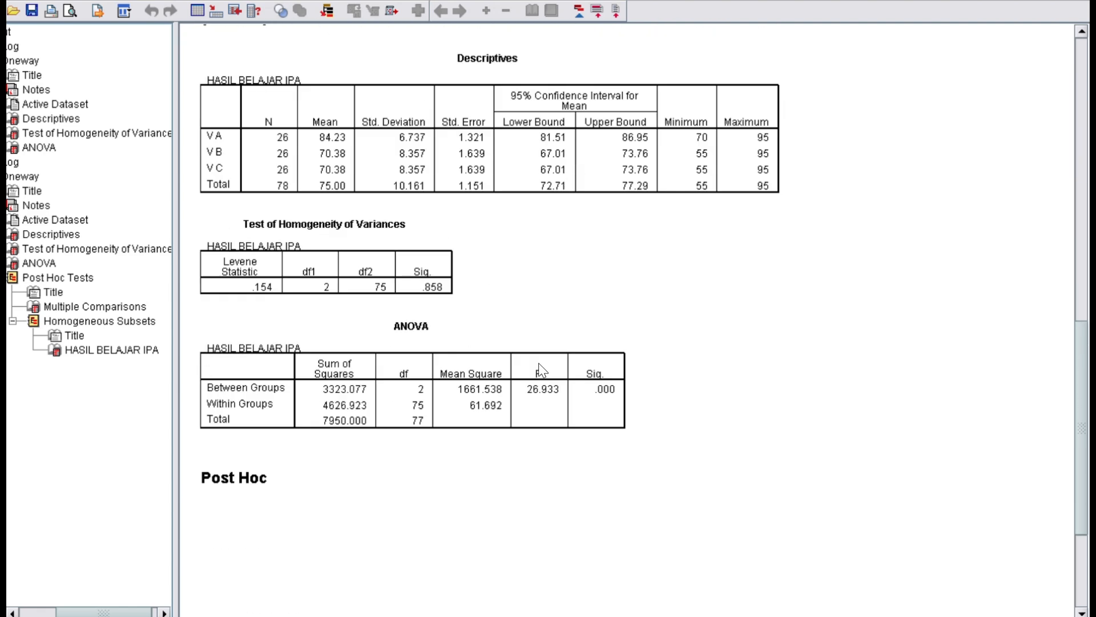
# Examine the Tukey Multiple Comparisons and Homogeneous Subsets tables in the SPSS output, and switch to the PowerPoint presentation.
pyautogui.scroll(5, 588, 366)
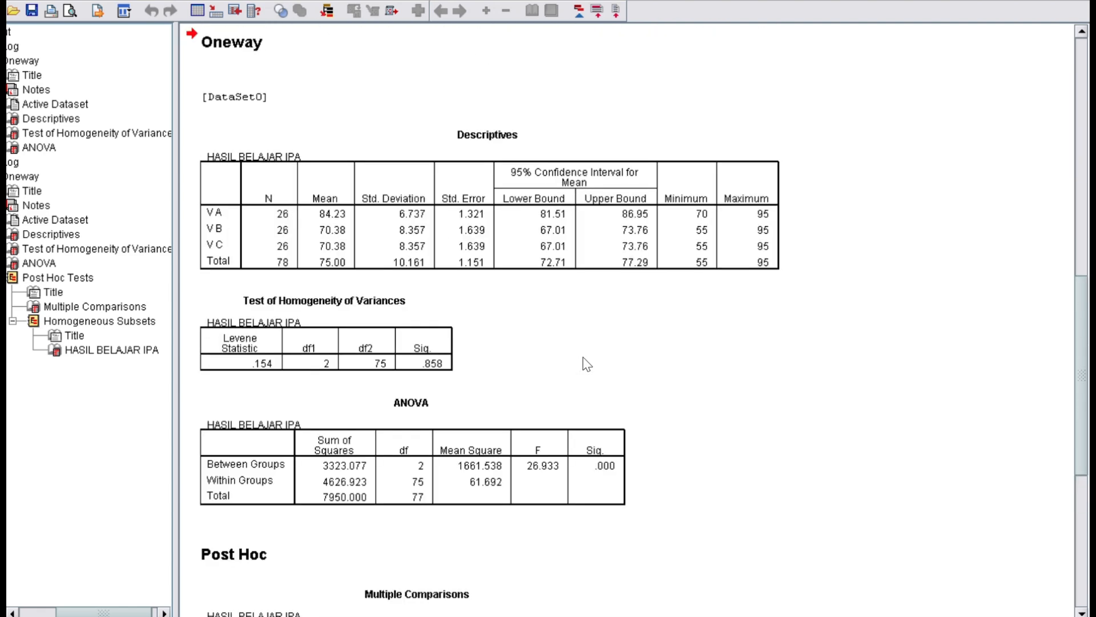
pyautogui.scroll(-10, 586, 364)
pyautogui.scroll(-2, 586, 363)
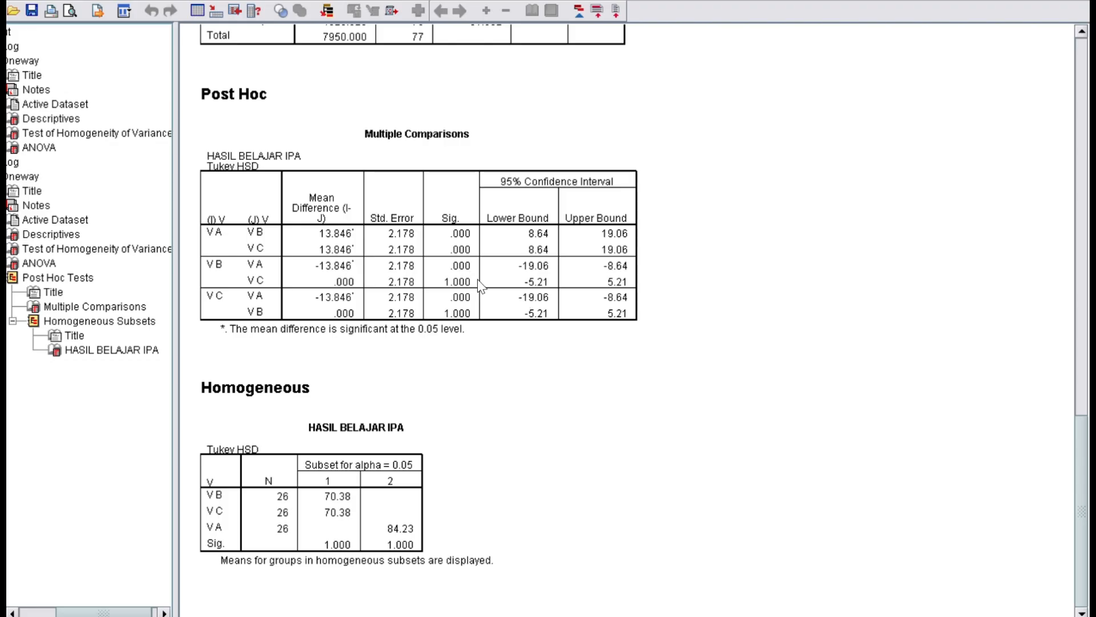
pyautogui.click(639, 611)
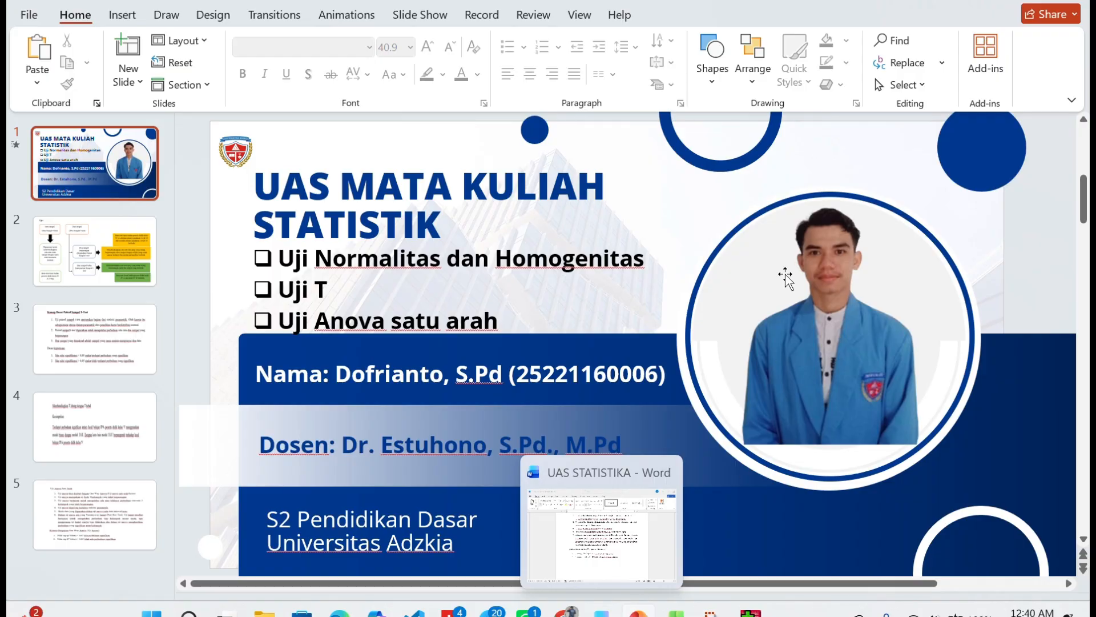